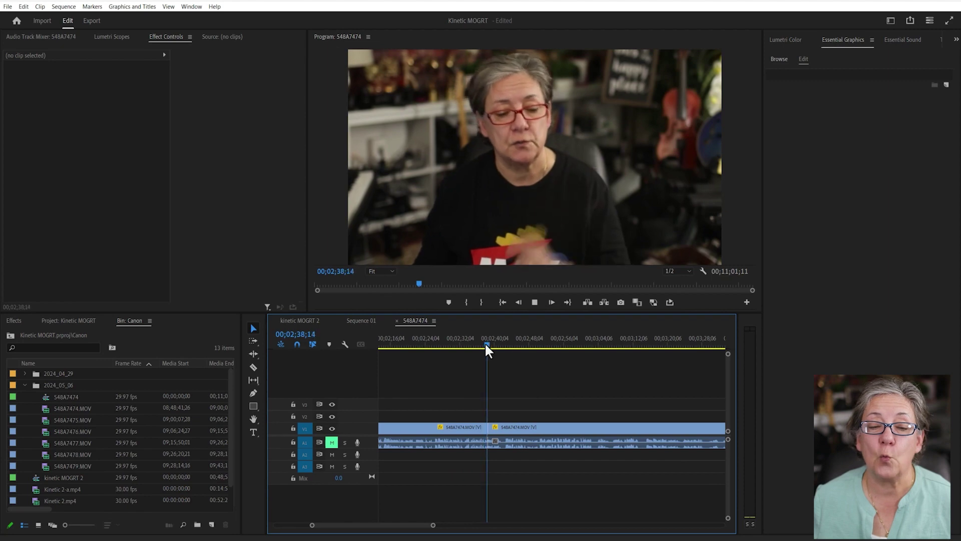
Place the Kinetic MOGRT 3 template on track V2 over the cut, starting at 00;02;37;00.
click(779, 59)
drag(821, 189, 482, 422)
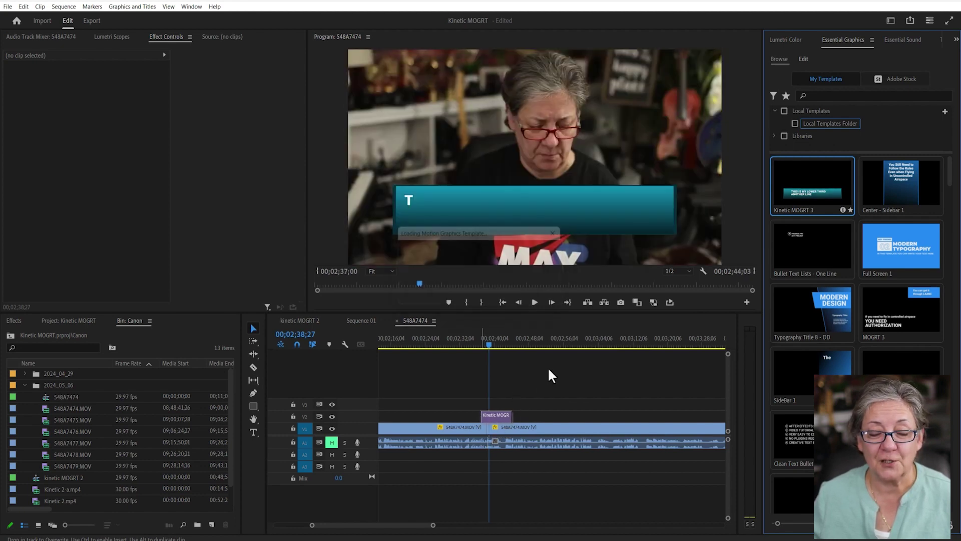
Step backward frame by frame through the graphic to 00;02;37;20 to find where its rectangle fills the frame.
click(488, 337)
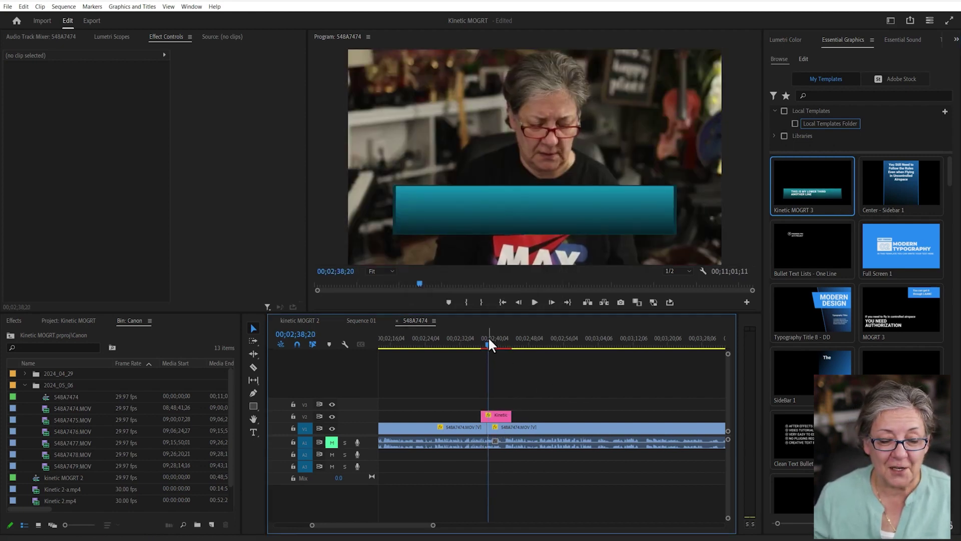
key(Left)
key(Left)
key(Left)
key(Left)
key(Left)
key(Left)
key(Left)
key(Left)
key(Left)
key(Left)
key(Left)
key(Left)
key(Left)
key(Left)
key(Left)
key(Left)
key(Left)
key(Left)
key(Left)
key(Left)
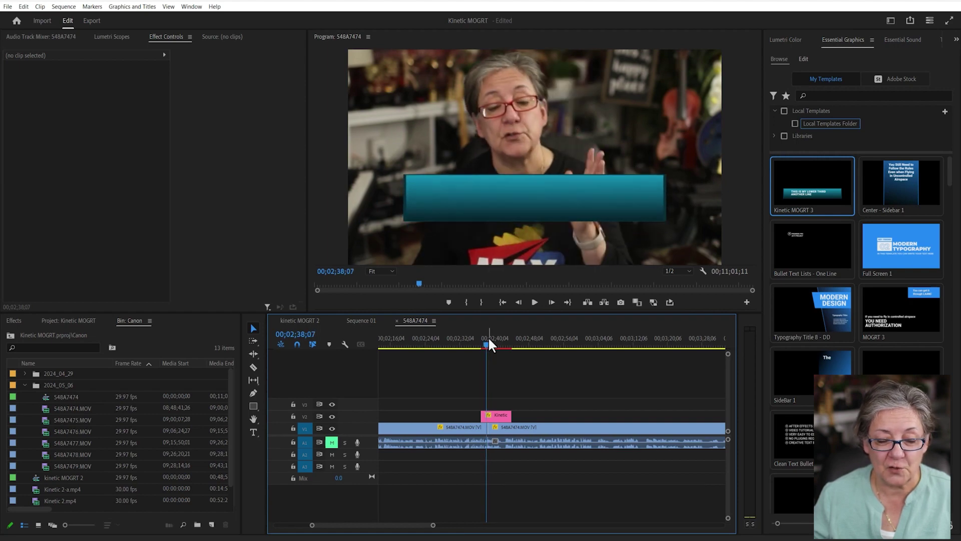
key(Left)
key(Left)
key(Left)
key(Left)
key(Left)
key(Left)
key(Left)
key(Left)
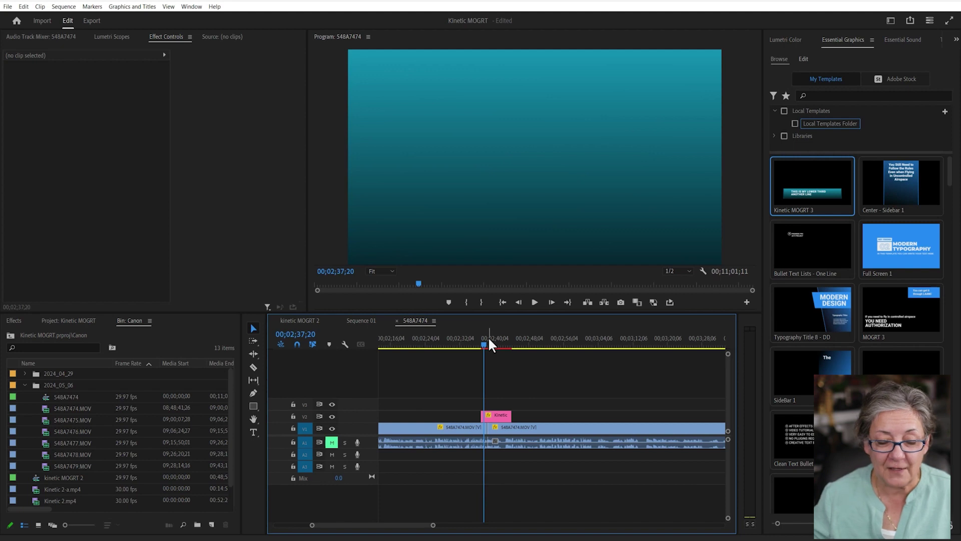
Shift the Kinetic MOGRT 3 clip slightly later on V2 so its full-frame moment covers the cut on V1.
key(=)
key(=)
key(=)
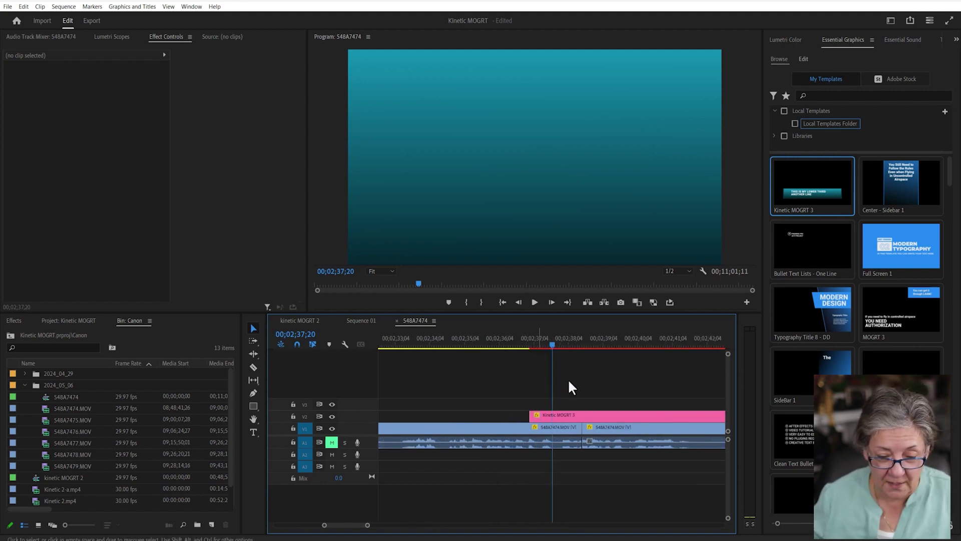
drag(561, 416, 595, 418)
click(581, 340)
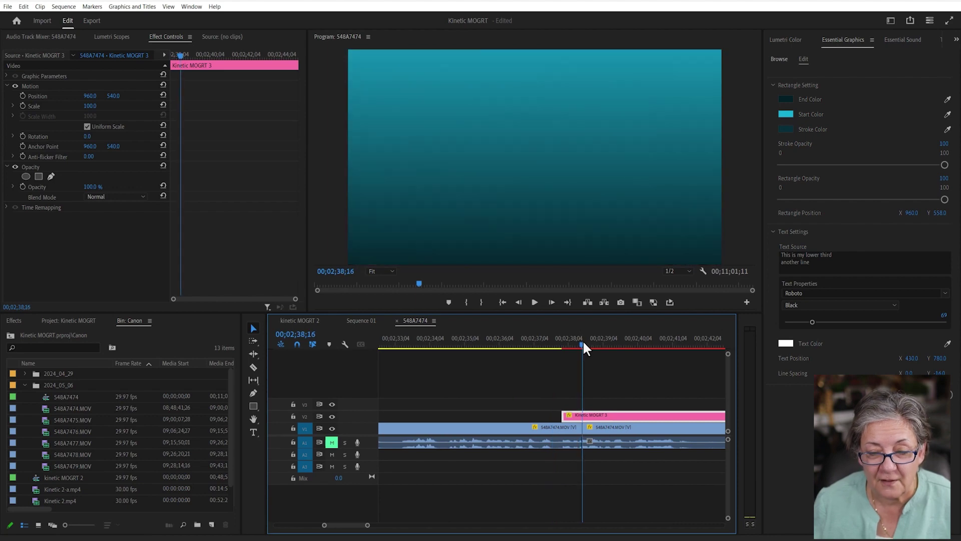
click(652, 489)
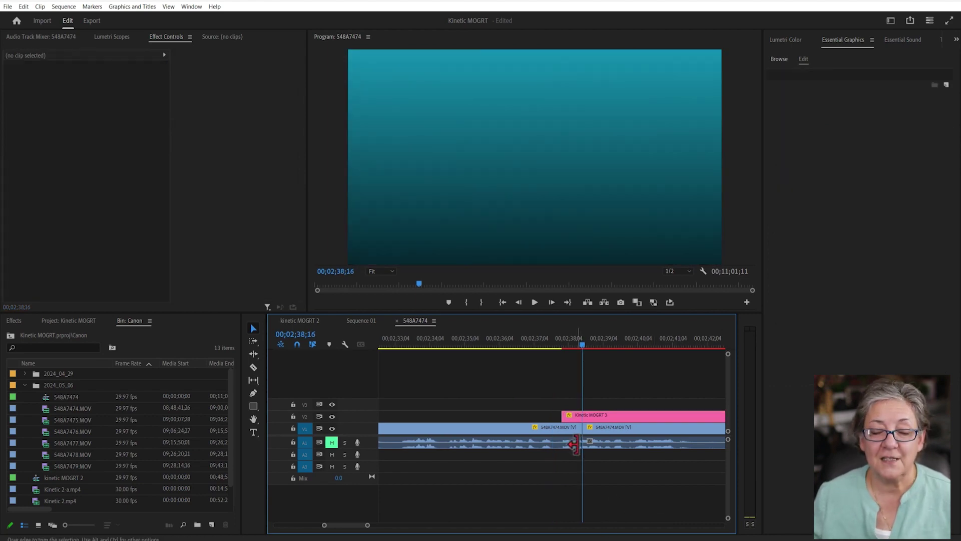
Play the transition over the cut from just before the Kinetic MOGRT 3 clip to 00;02;39;29.
click(508, 339)
key(space)
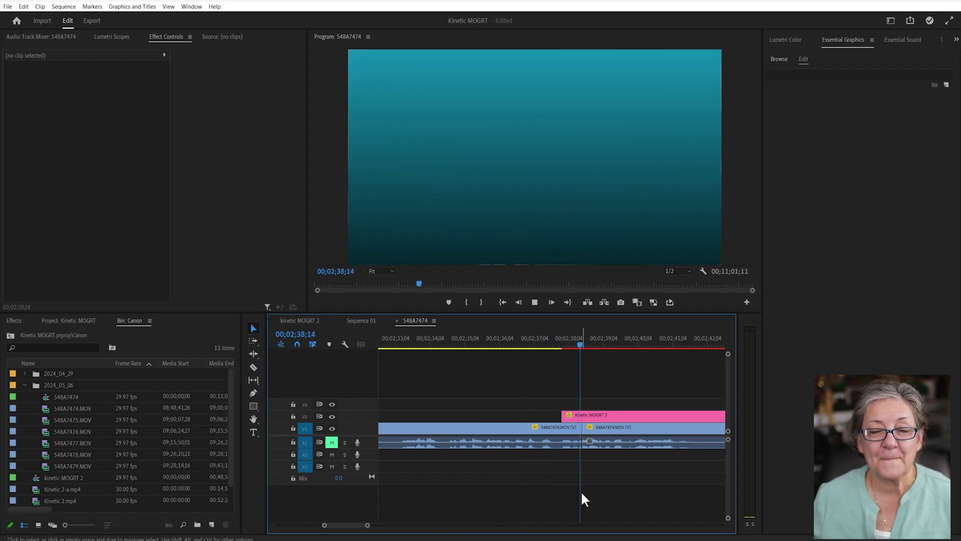
key(space)
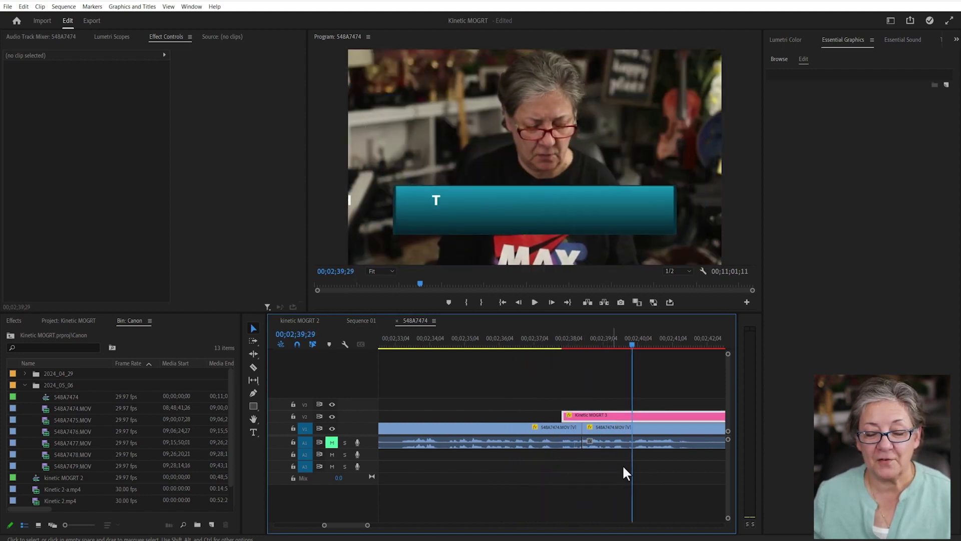
Set the rectangle's End Color in the Kinetic MOGRT 3 clip to golden yellow, D6B118.
click(612, 416)
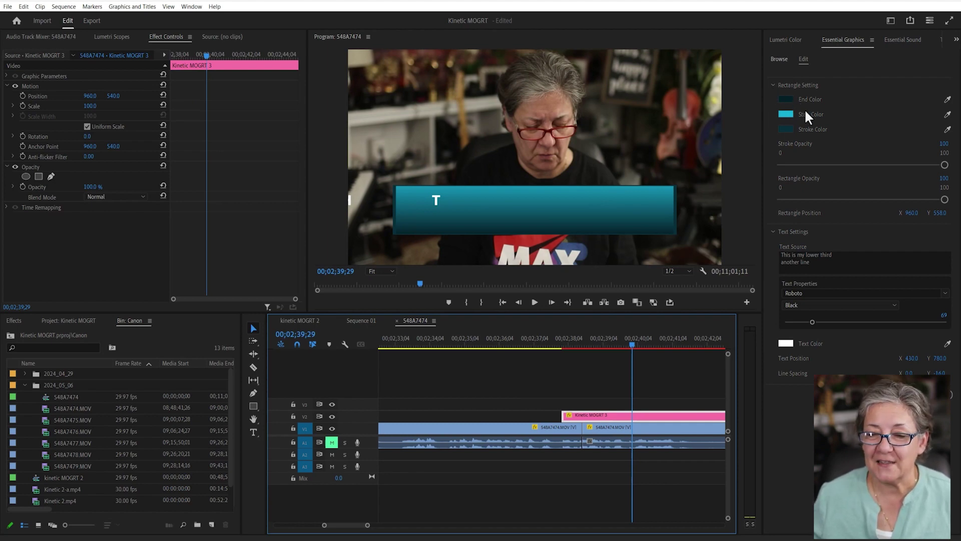
click(784, 98)
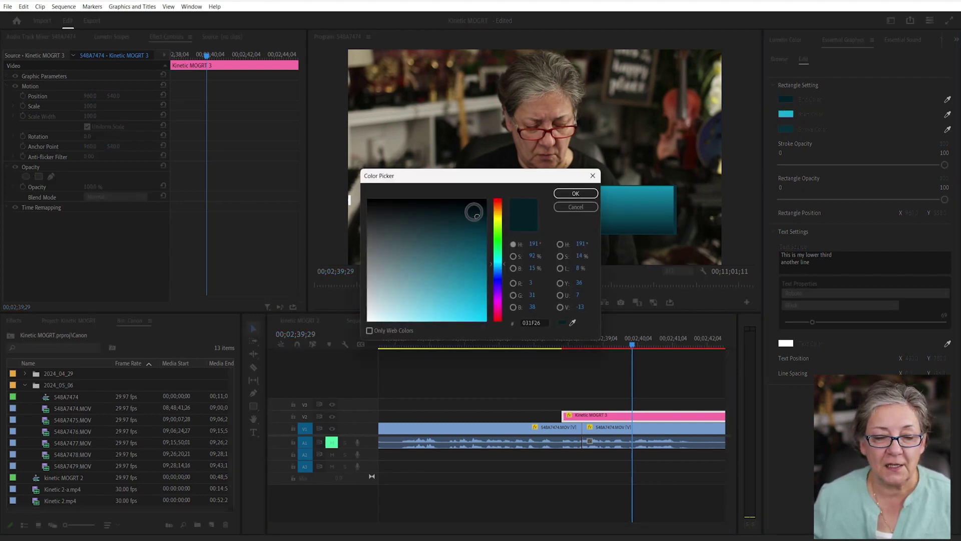
click(497, 218)
click(473, 300)
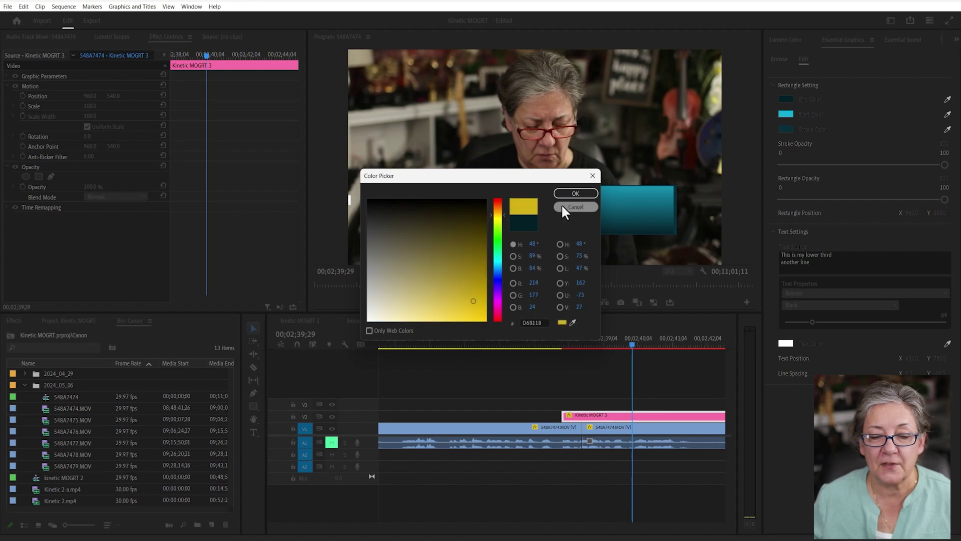
click(573, 193)
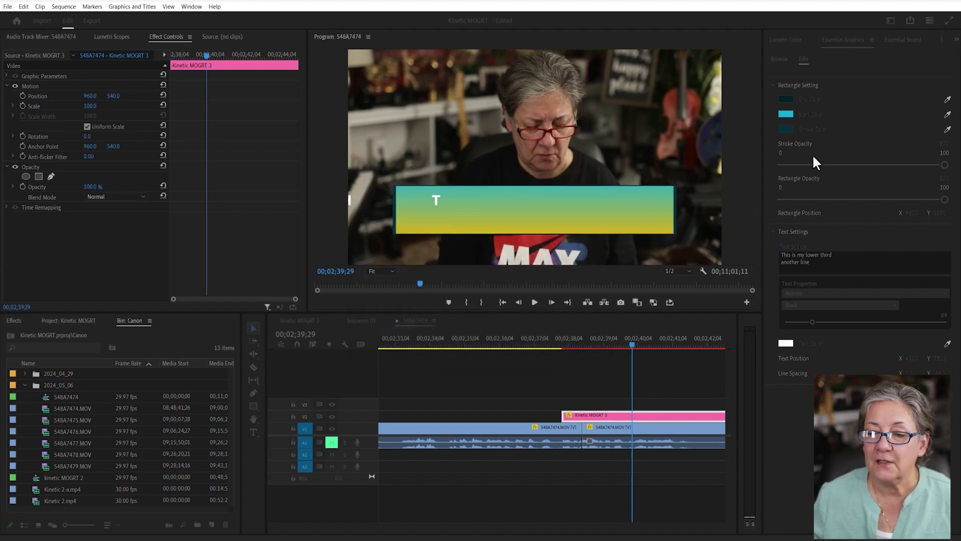
Change the rectangle's Start Color to a muted olive green.
click(785, 115)
click(497, 222)
click(465, 247)
drag(464, 247, 426, 253)
click(575, 194)
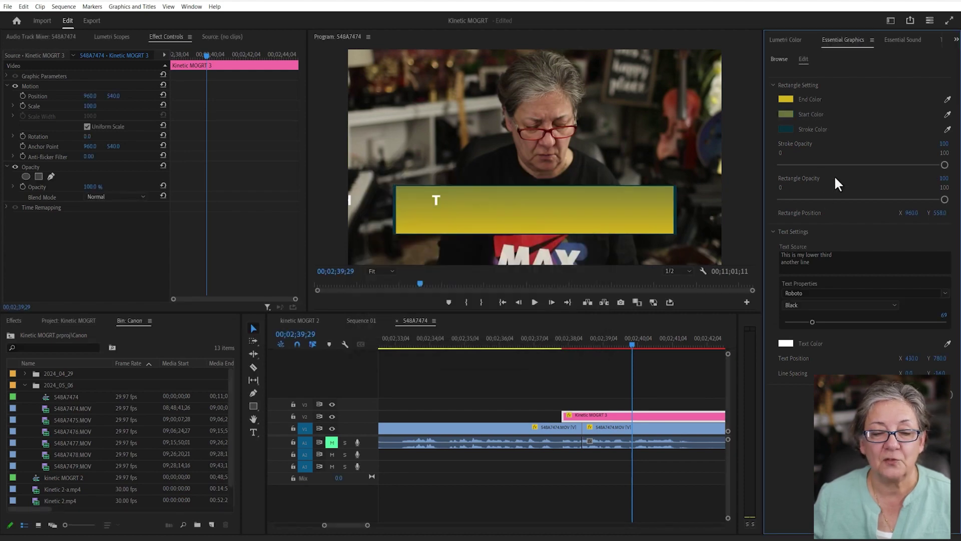
Change the rectangle's Stroke Color to a bright yellow.
click(786, 129)
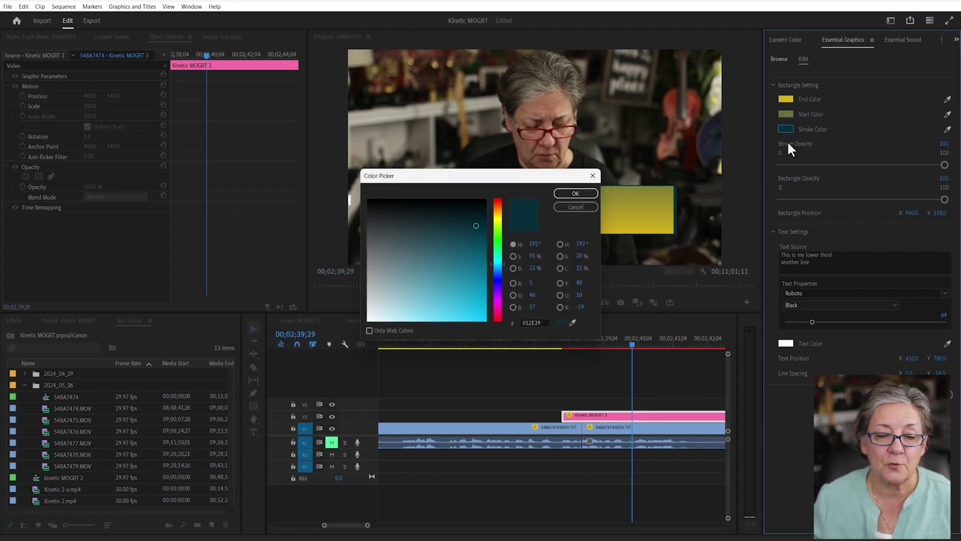
click(496, 220)
mouse_move(464, 247)
mouse_down()
mouse_move(431, 285)
mouse_move(471, 319)
mouse_up()
click(556, 197)
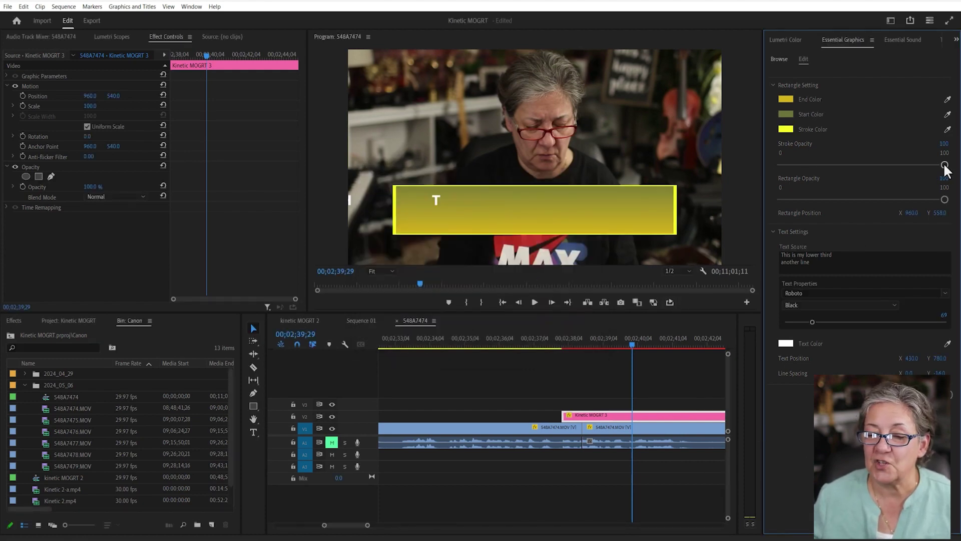
Try a lower stroke opacity and adjust the rectangle opacity, returning both to 100.
drag(945, 165, 874, 165)
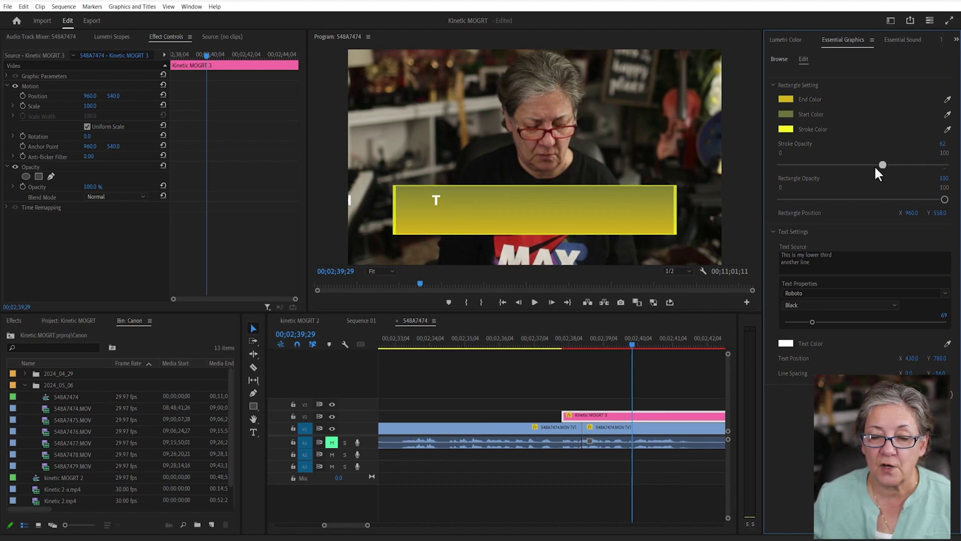
mouse_move(944, 199)
mouse_down()
mouse_move(834, 199)
mouse_move(945, 200)
mouse_up()
drag(875, 165, 948, 165)
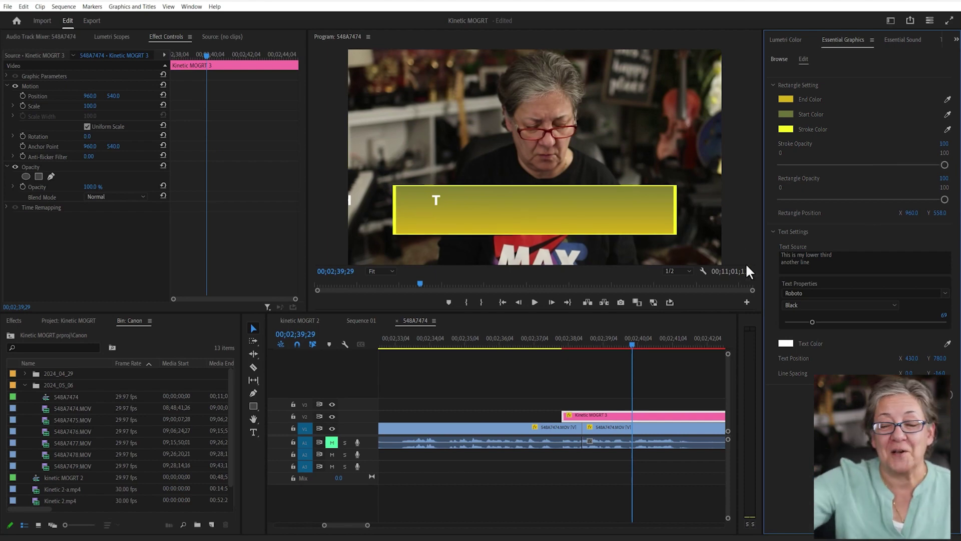
Replace the template's source text with the presenter's full name and "Adobe SME" on a second line.
click(827, 262)
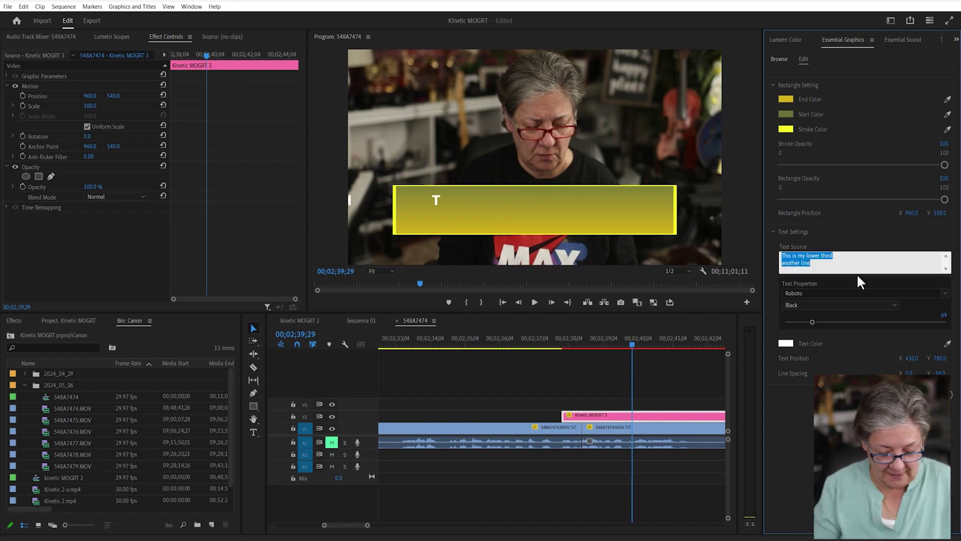
text(Luisa Win)
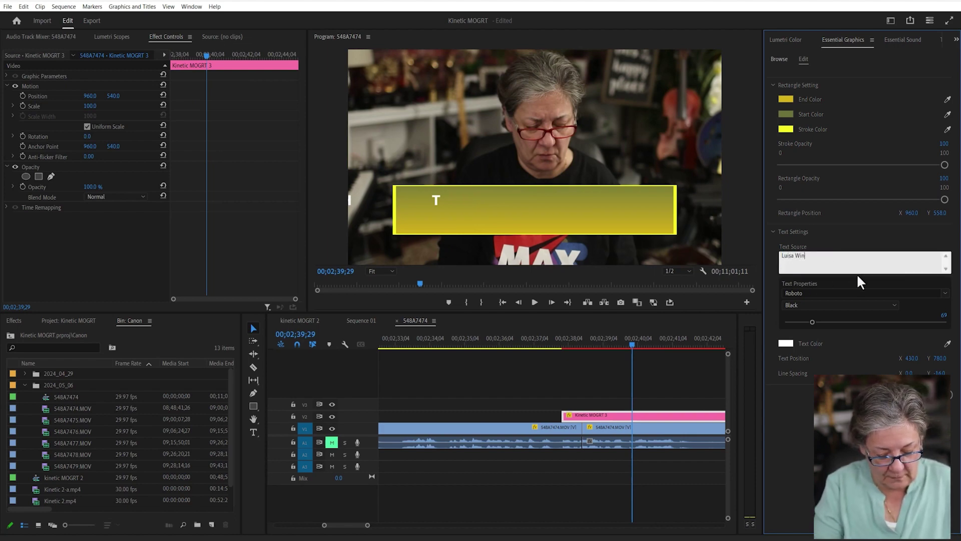
text(ters)
key(Return)
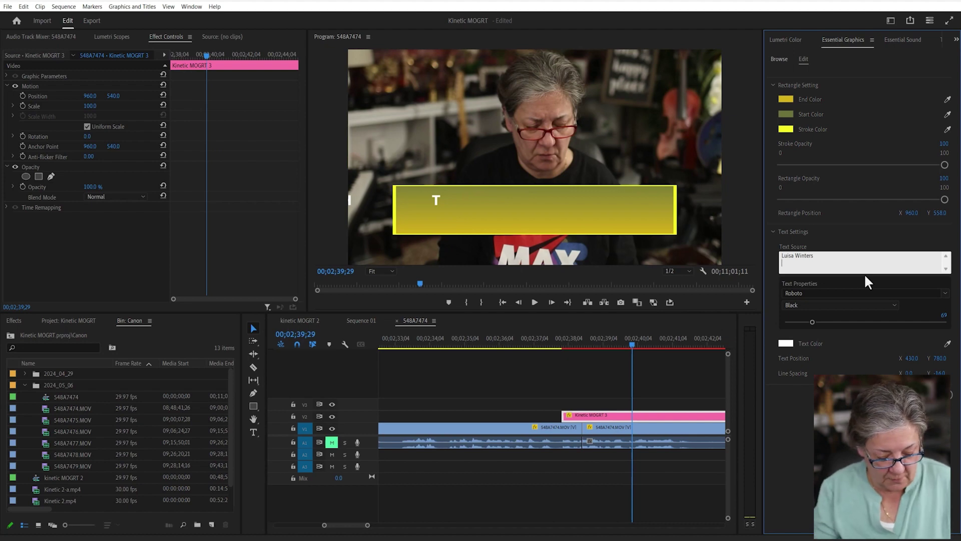
text(Adobe S)
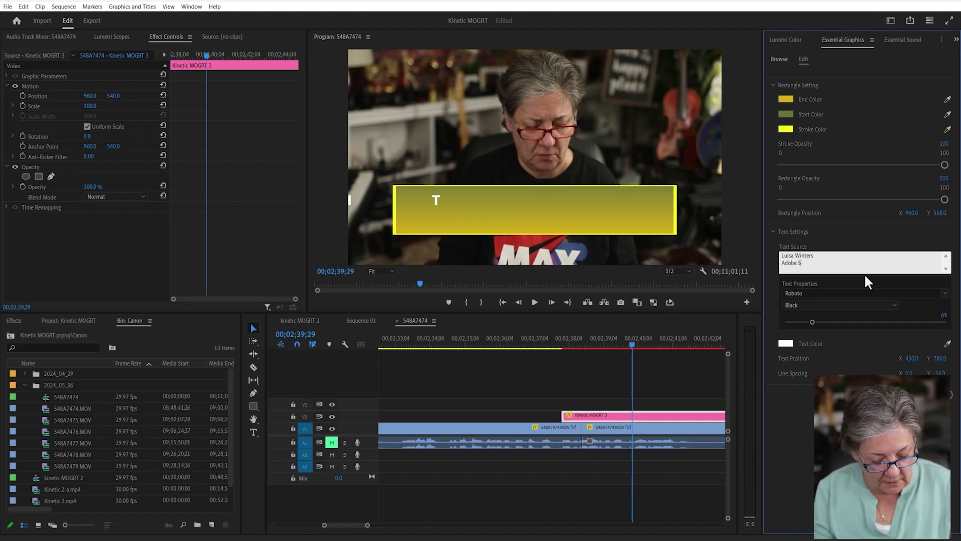
text(ME)
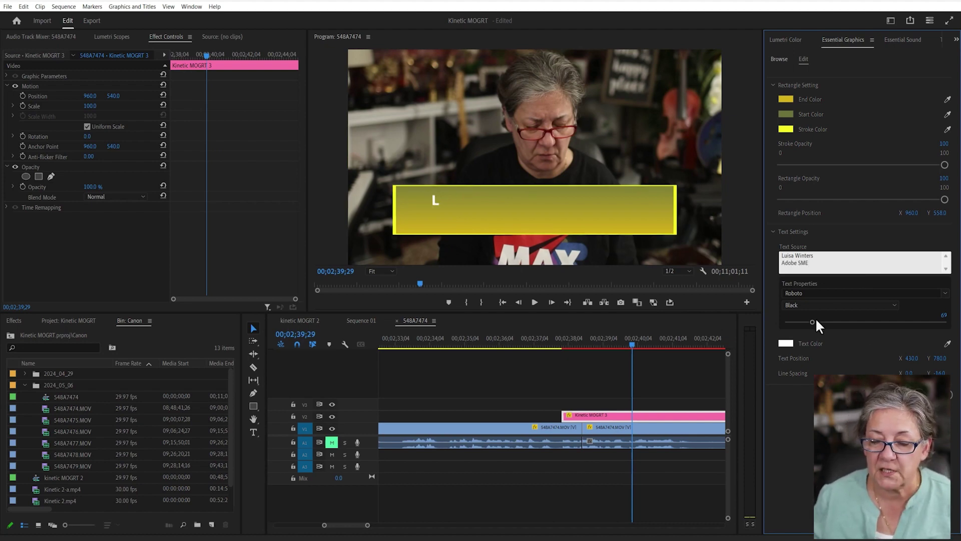
click(816, 354)
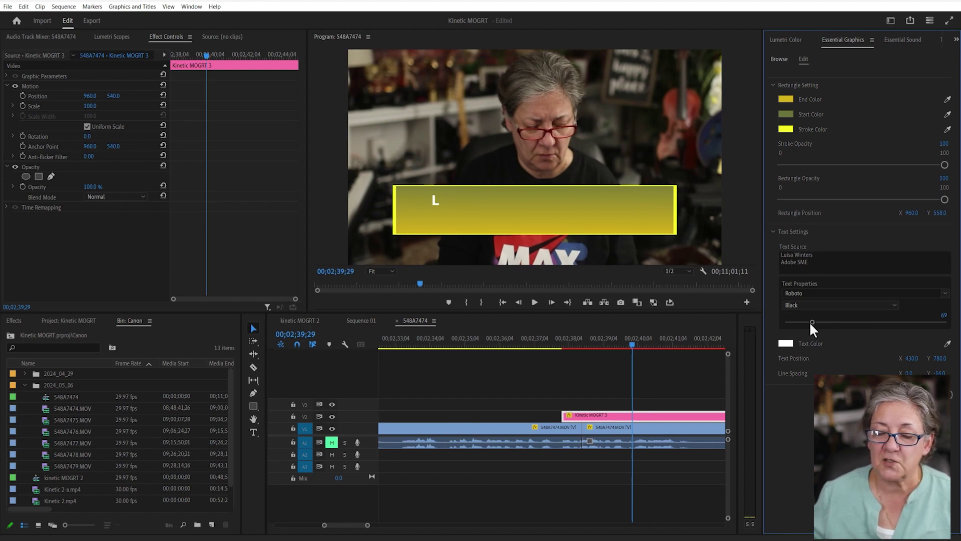
With the full text in view at 00;02;41;02, set the text size to 85 and the vertical line spacing to about -23.
drag(633, 343, 671, 343)
drag(813, 321, 821, 327)
drag(940, 358, 921, 373)
Move the rectangle lower in the frame and reposition the two-line text inside it.
drag(939, 214, 945, 214)
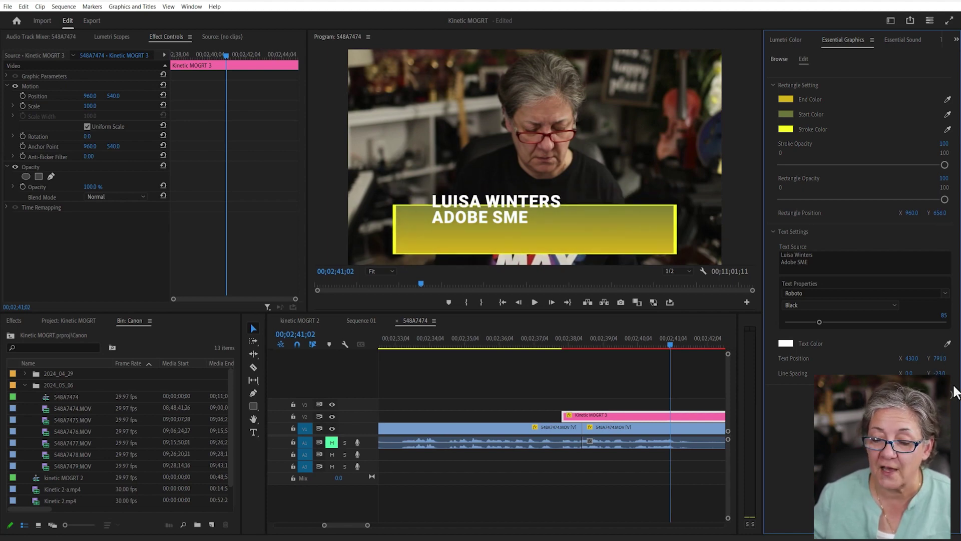
mouse_move(940, 360)
mouse_down()
mouse_move(916, 358)
mouse_move(941, 360)
mouse_up()
click(573, 374)
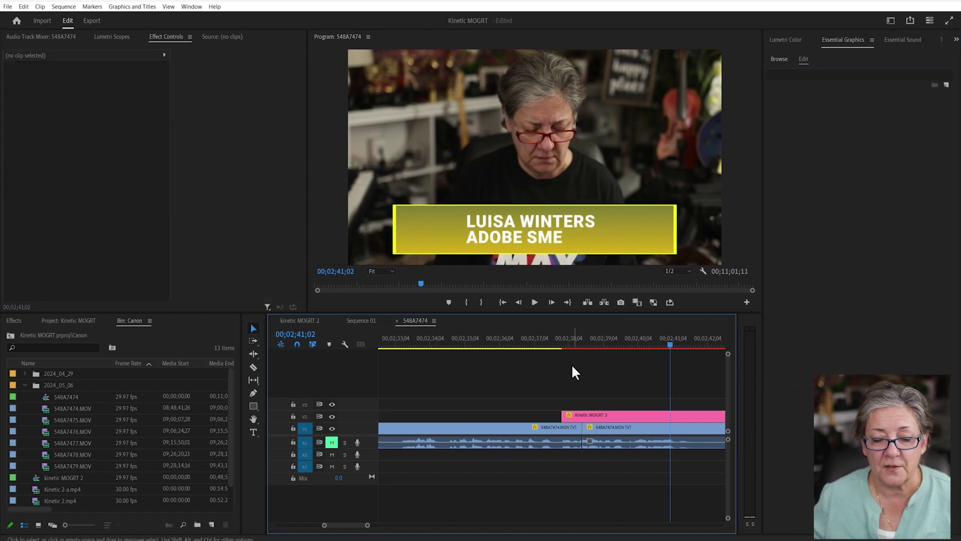
Play through the restyled graphic and extend the end of its V2 clip to about 00;02;50.
click(547, 338)
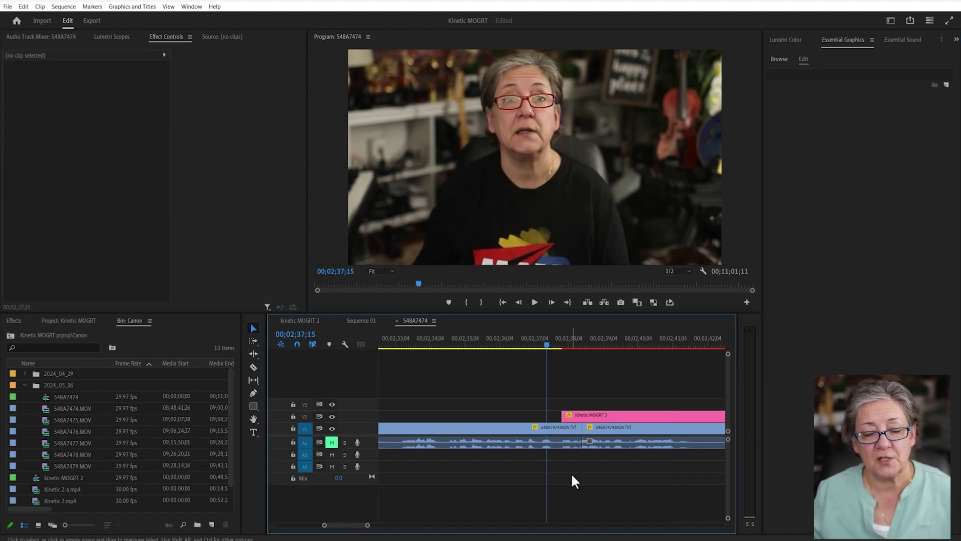
key(space)
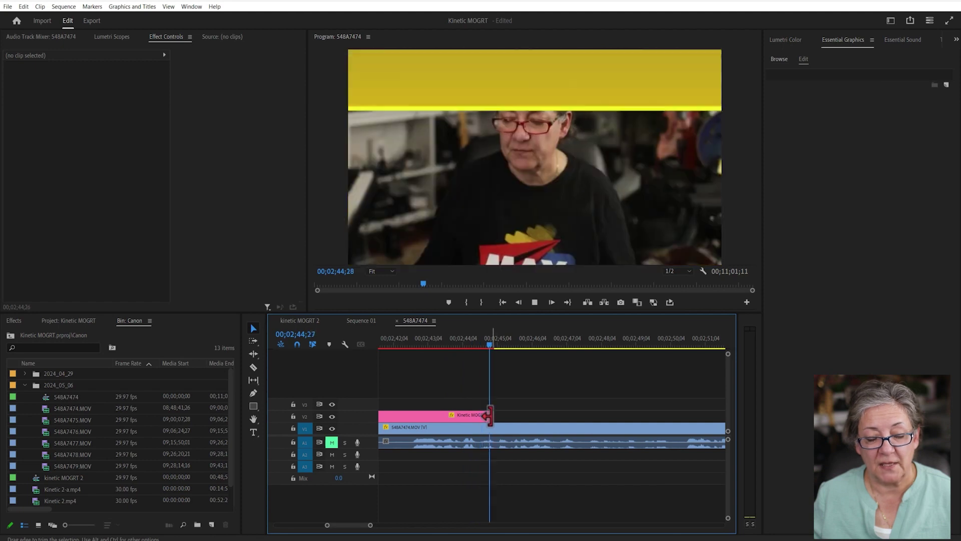
drag(494, 415, 667, 416)
scroll(630, 487, up, 6)
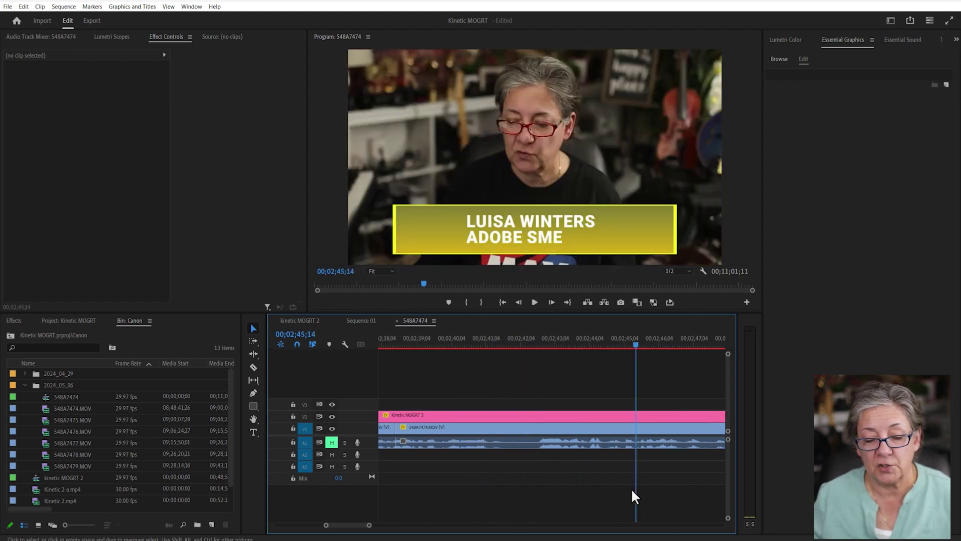
click(483, 336)
key(space)
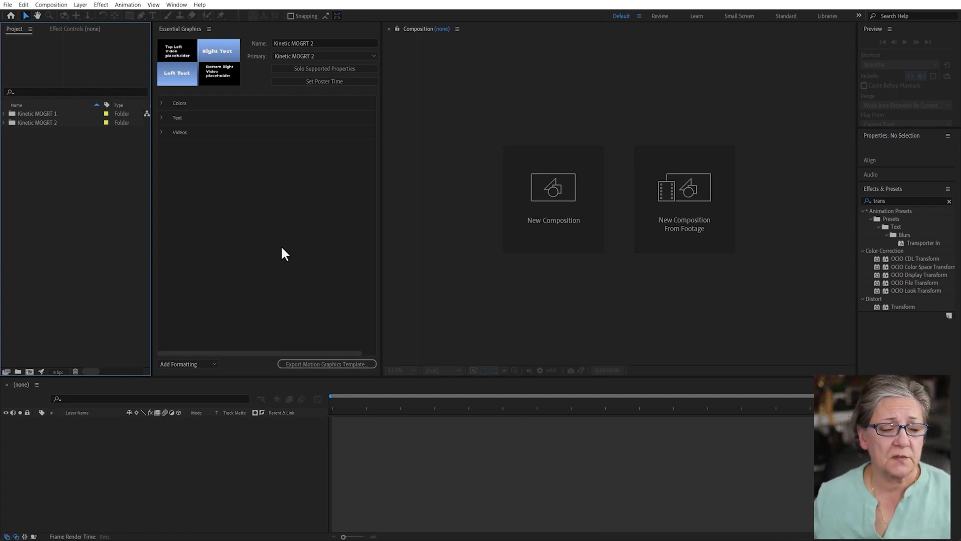
In After Effects, create a project folder named Kinetic MOGRT 3 and expand it.
click(18, 371)
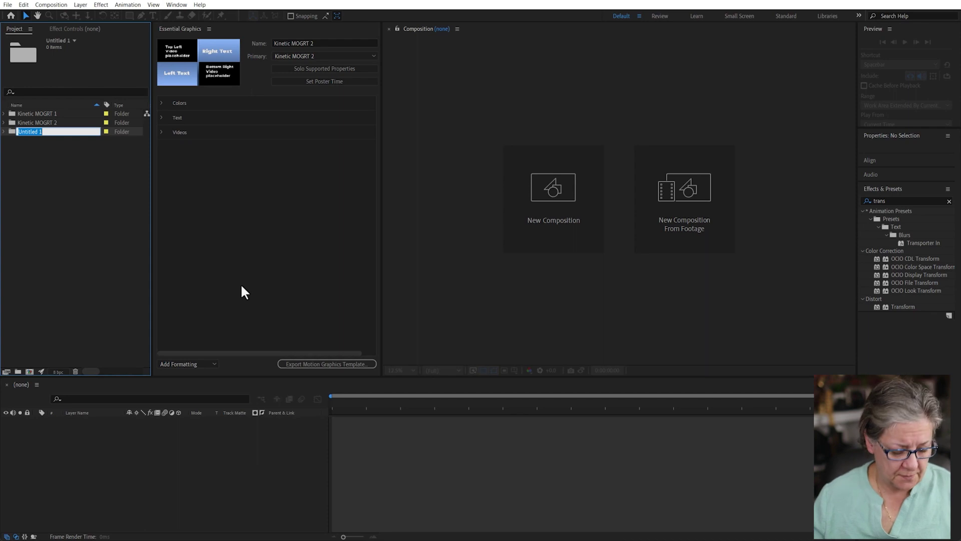
text(Kinetic MOGRT 3)
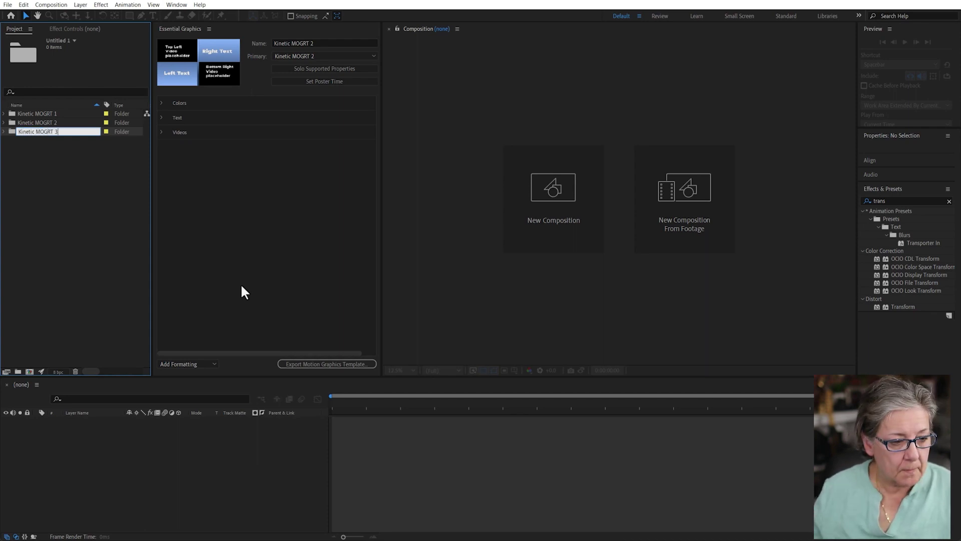
click(70, 215)
click(5, 131)
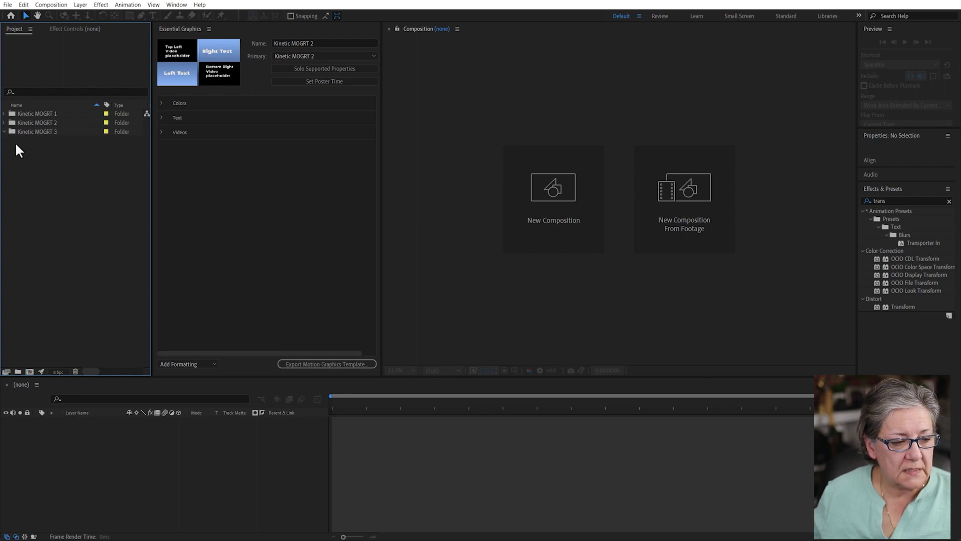
Create a 1920x1080, 29.97 fps composition named Kinetic MOGRT 3 with a duration of 0;00;15;01 and a black background.
click(30, 371)
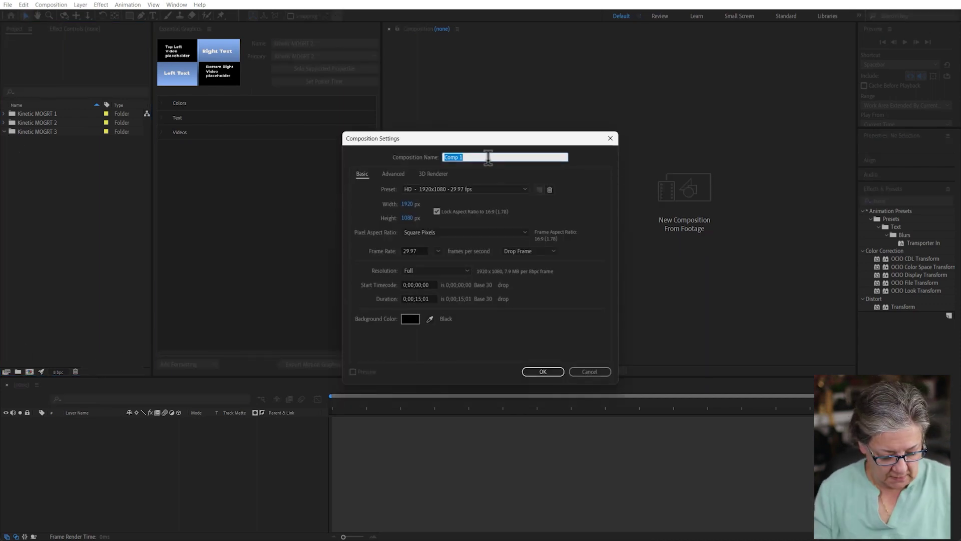
text(Kinetic MOGRT 3)
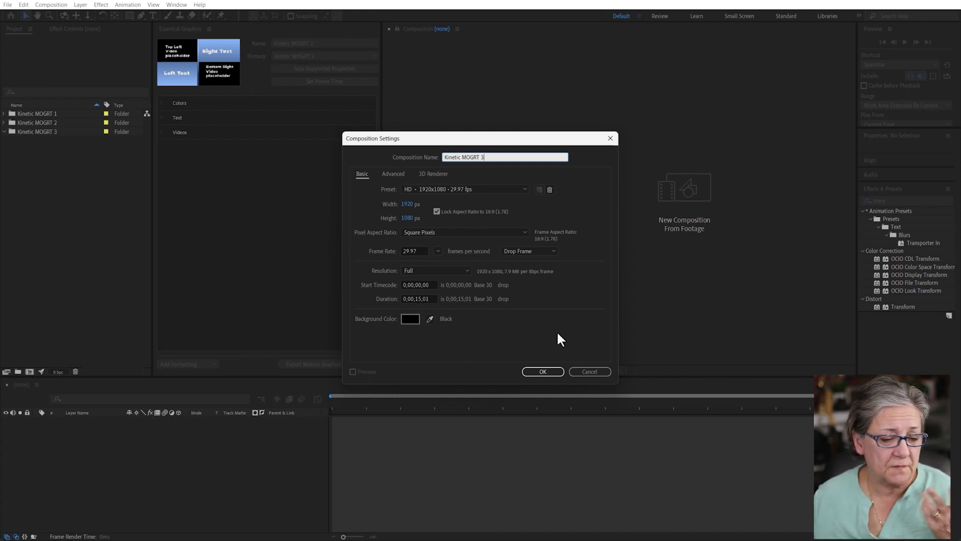
click(549, 371)
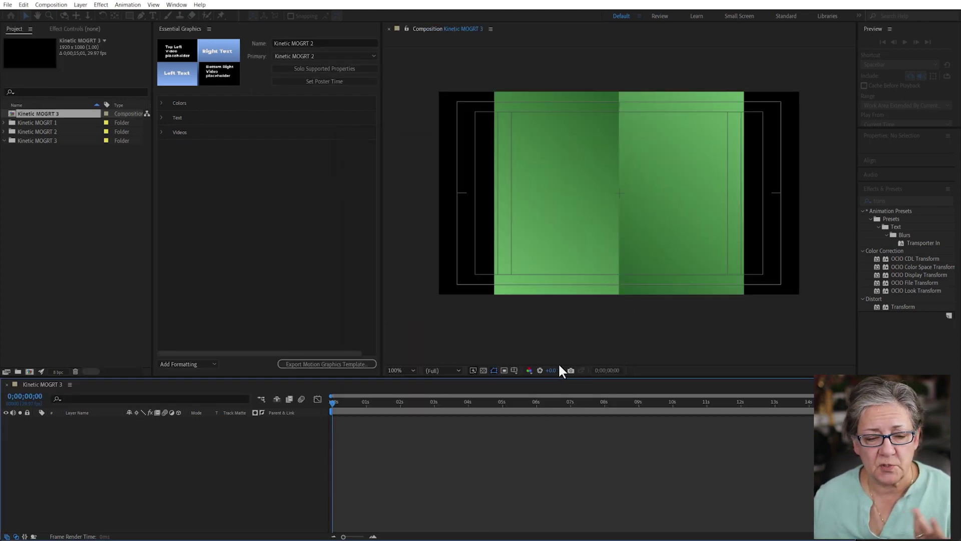
Check the empty composition at 50% magnification with the transparency grid switched on, and switch the grid off again.
scroll(485, 282, down, 3)
scroll(485, 281, up, 1)
click(483, 371)
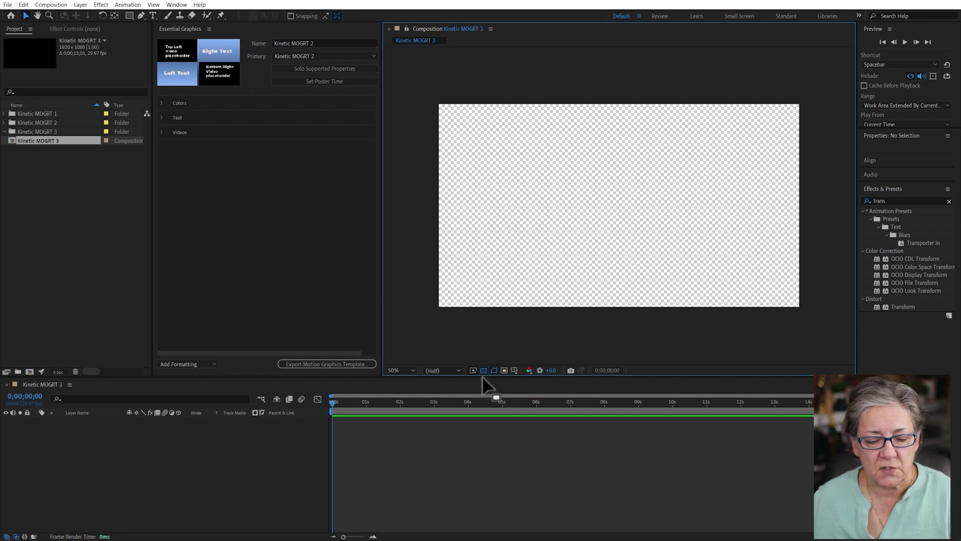
click(483, 371)
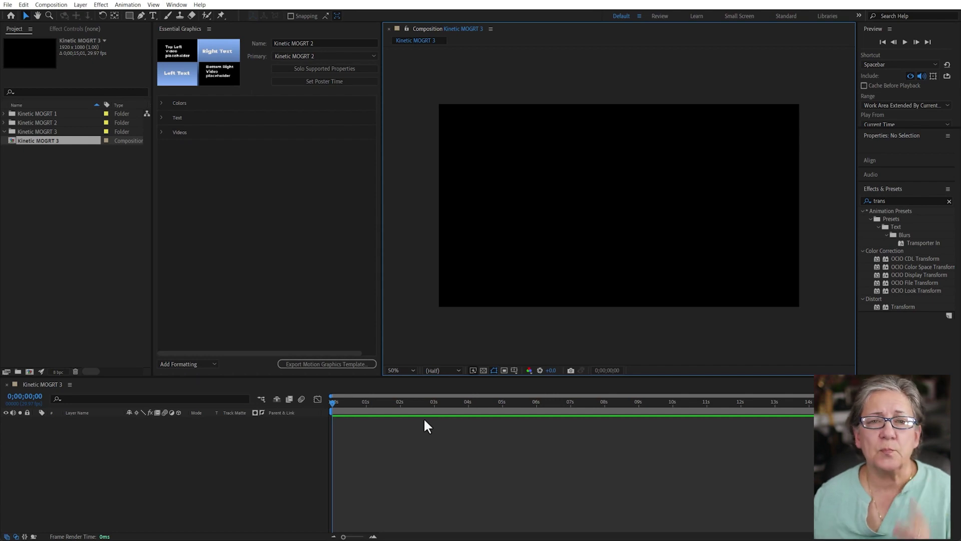
Import the footage S48A7480.MOV from the Canon Camera folder and place it in the Kinetic MOGRT 3 composition.
click(59, 205)
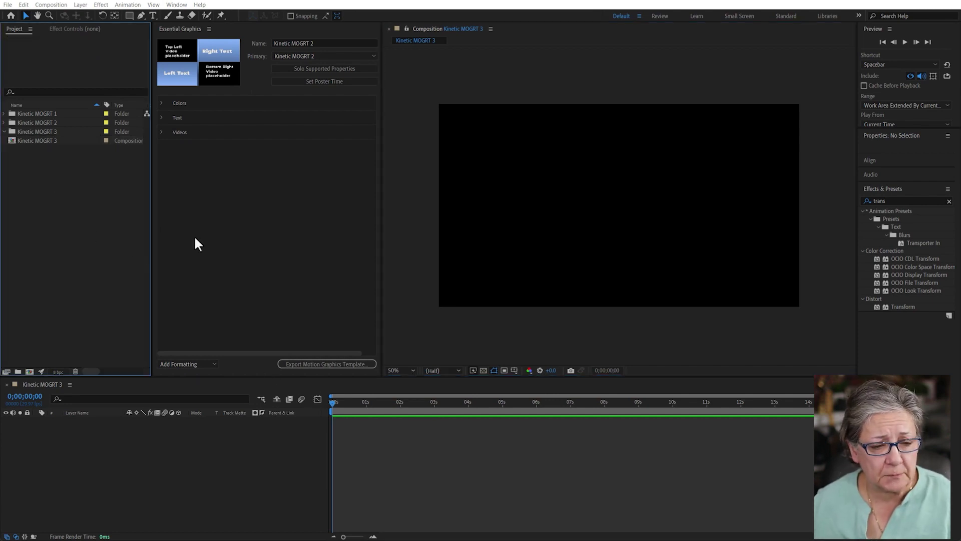
double_click(69, 268)
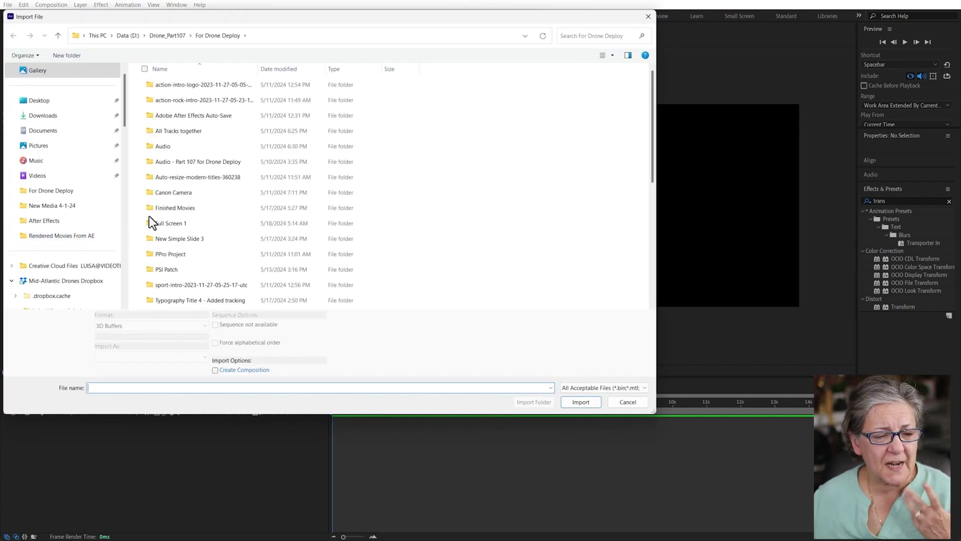
click(151, 194)
double_click(206, 196)
double_click(158, 88)
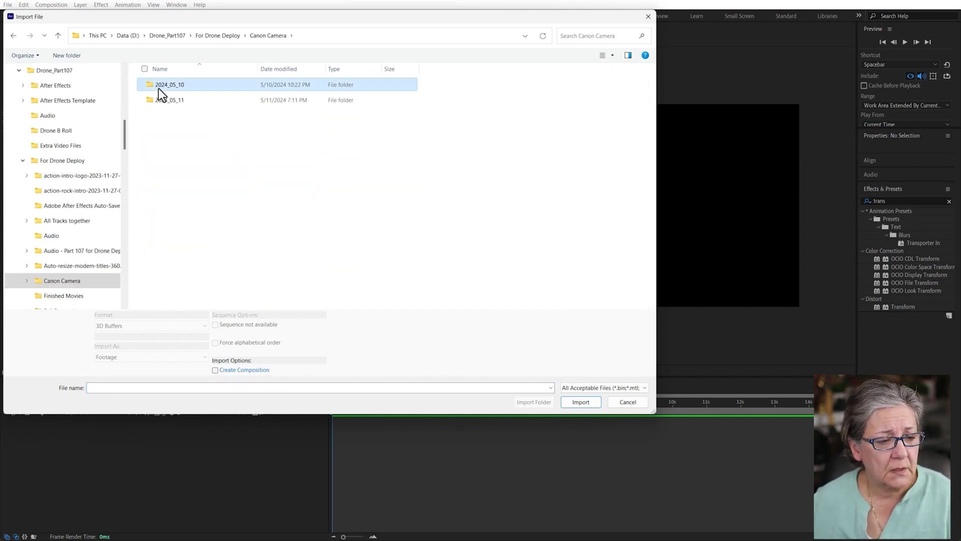
click(161, 98)
click(581, 402)
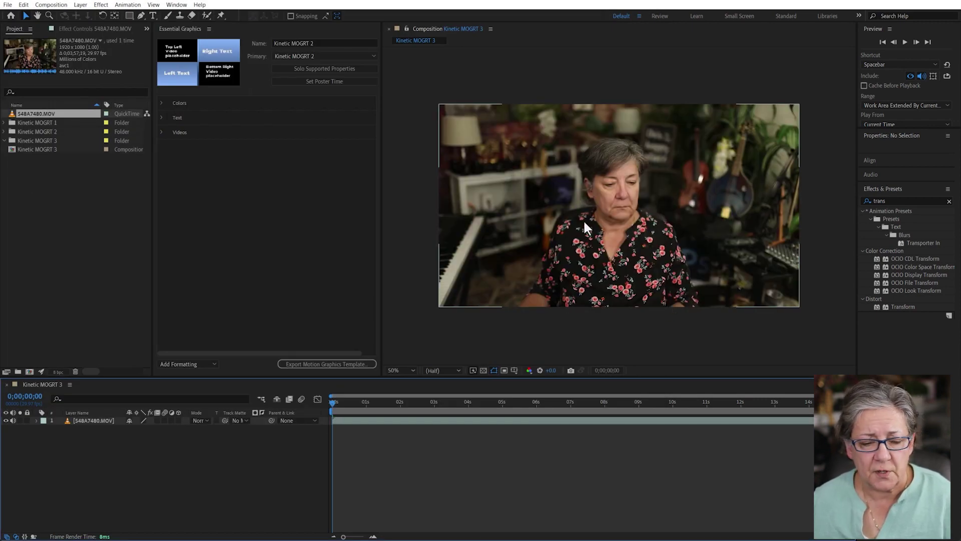
Scale the footage layer to 116%, move it up to position 960, 472, and go to 0;00;05;20 in the timeline.
click(103, 420)
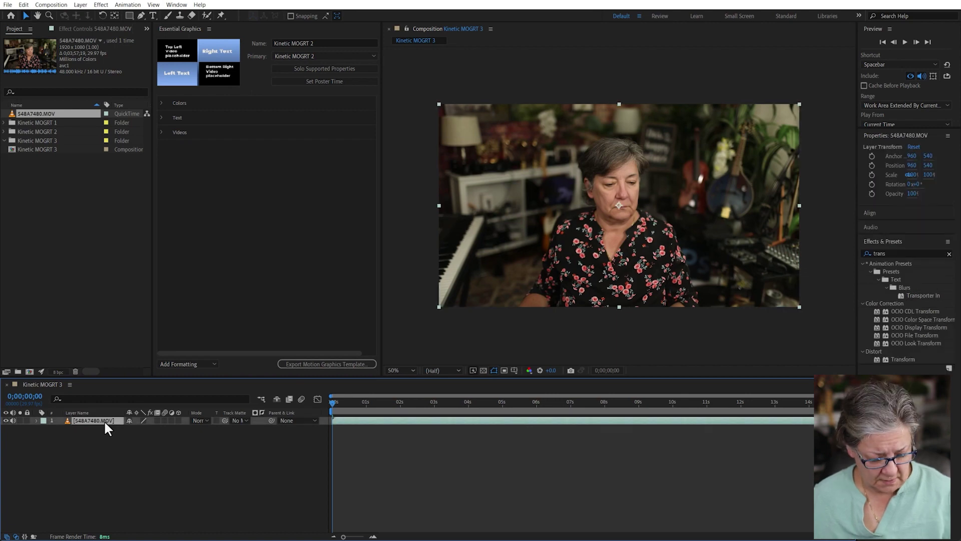
key(s)
drag(143, 436, 409, 270)
drag(548, 255, 547, 243)
drag(373, 401, 524, 407)
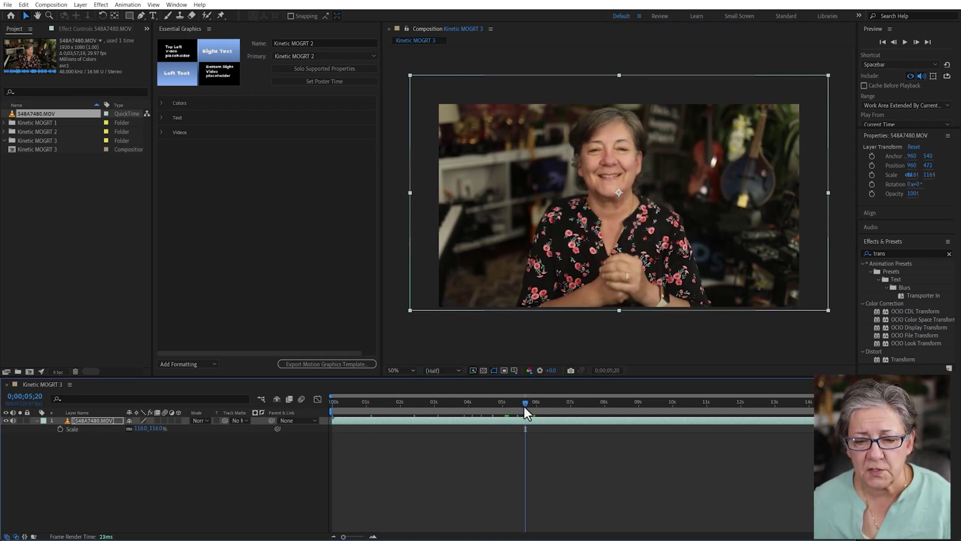
Create a dark royal blue solid at the composition size of 1920x1080 above the footage.
click(300, 465)
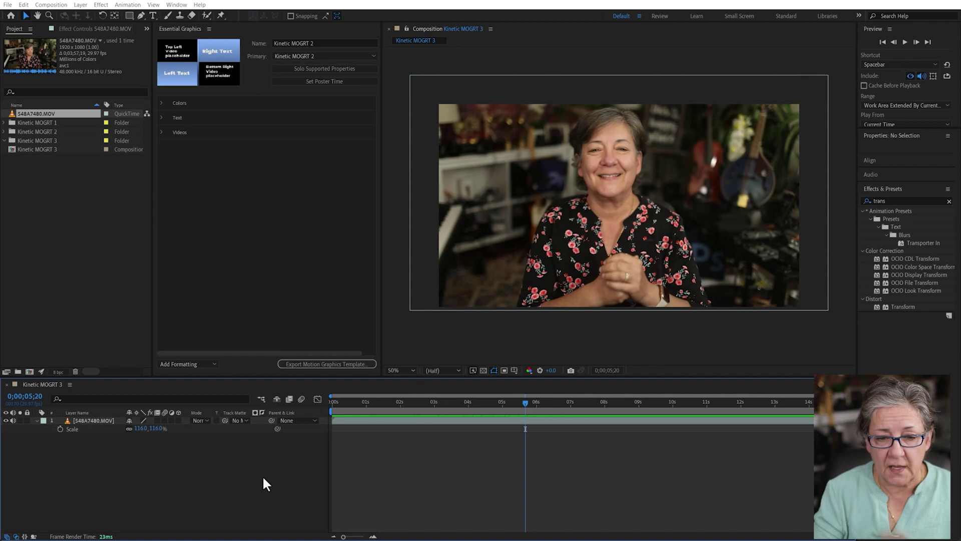
key(ctrl+y)
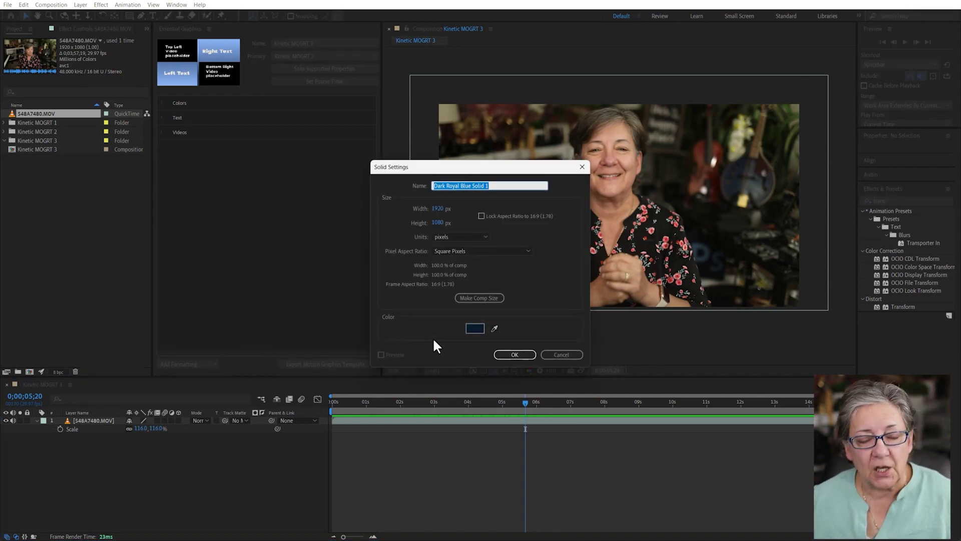
click(514, 355)
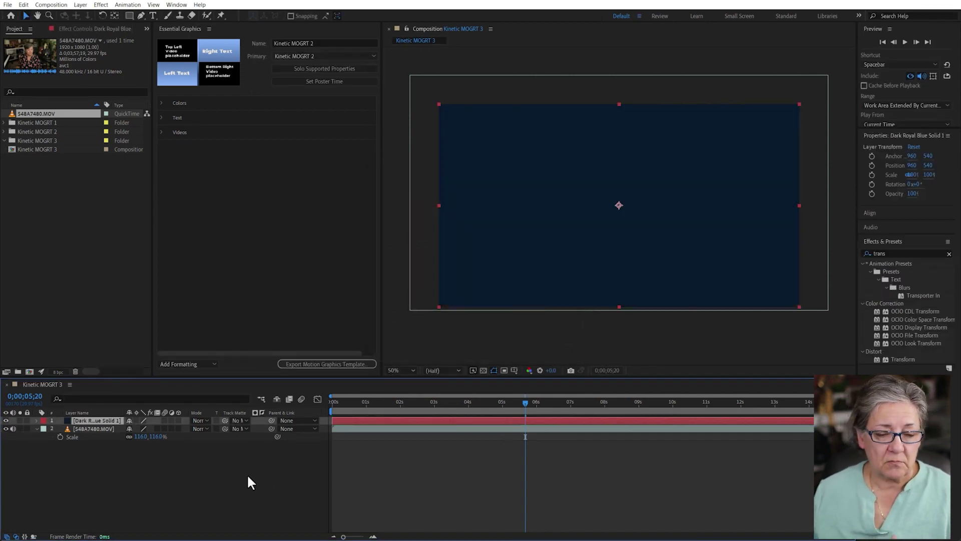
Search the effects for gradient and apply Gradient Ramp to the solid.
click(891, 253)
text(gradient)
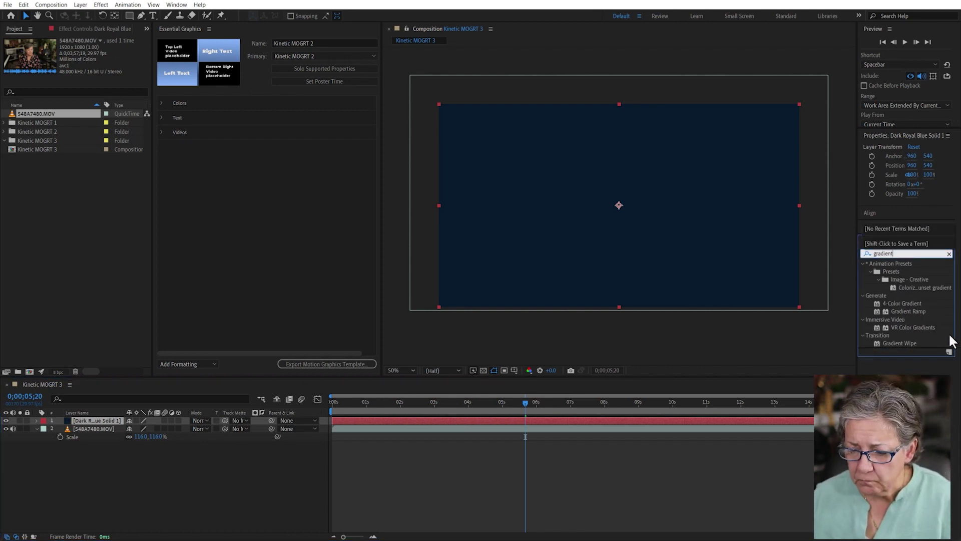
click(885, 312)
drag(885, 311, 689, 255)
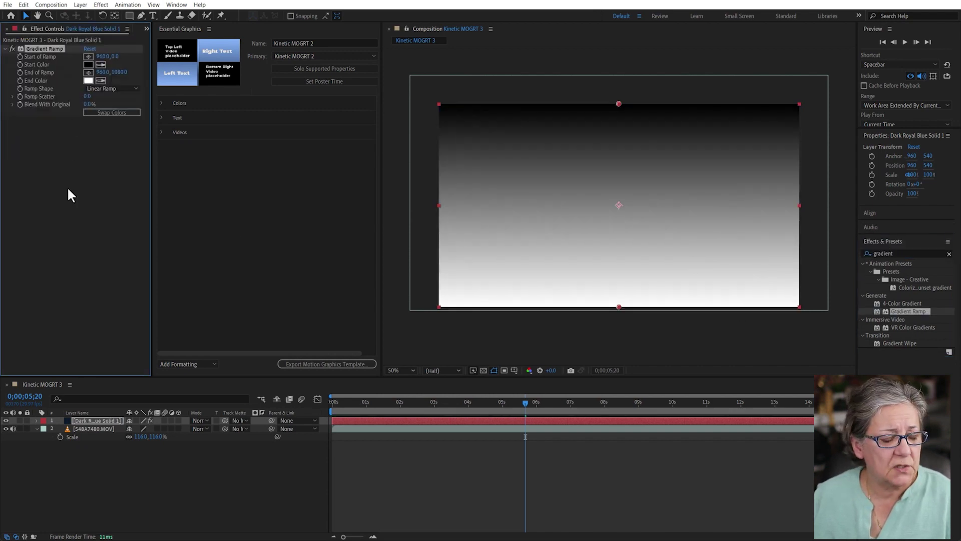
click(66, 145)
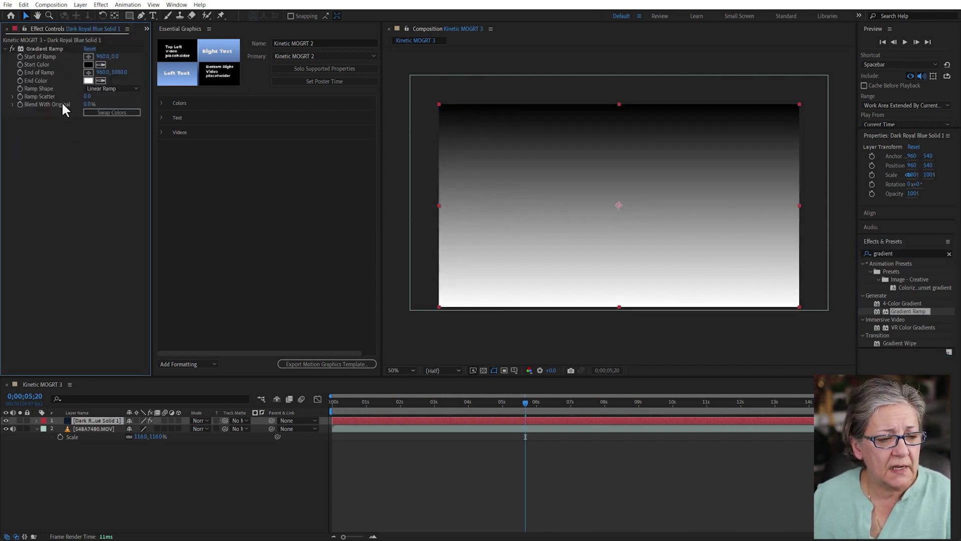
Set the Gradient Ramp's Start Color to the bright cyan-blue 15ADD4.
click(89, 64)
click(293, 199)
click(272, 160)
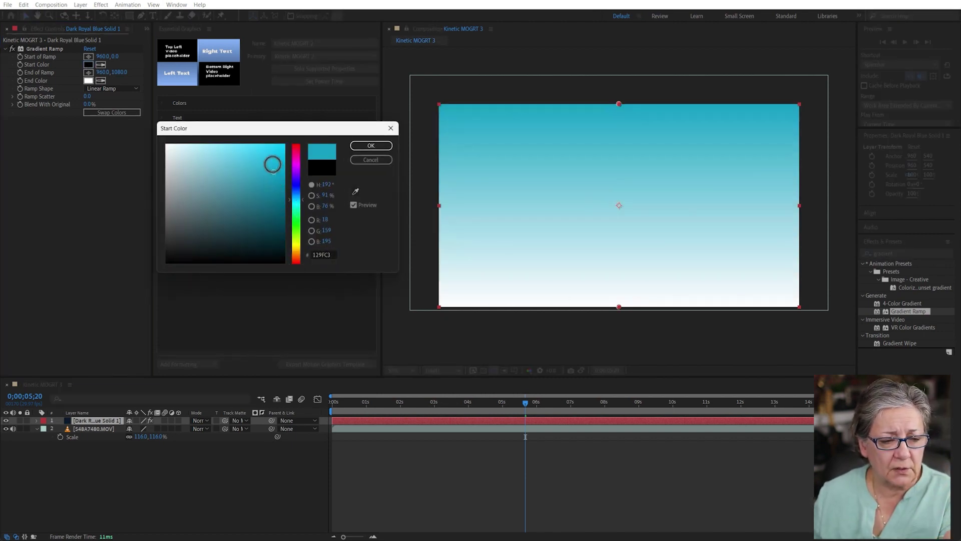
click(363, 147)
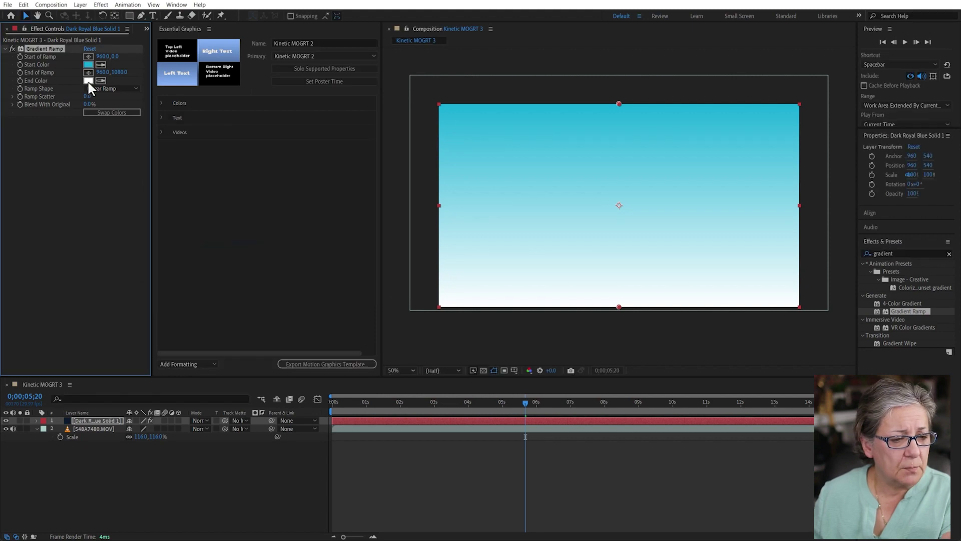
Copy the Start Color's hex value 15ADD4 into the End Color and darken the End Color to 0B5163.
click(88, 65)
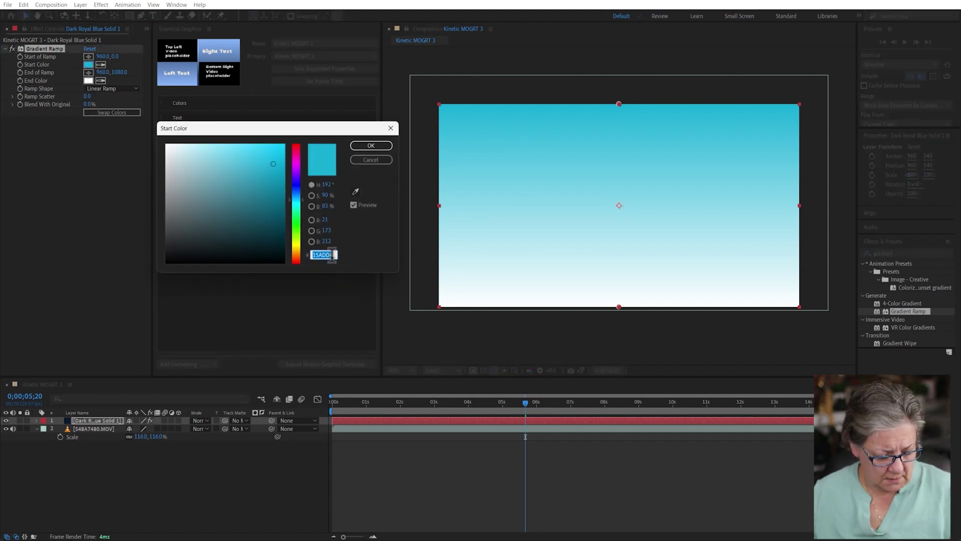
click(339, 135)
key(Return)
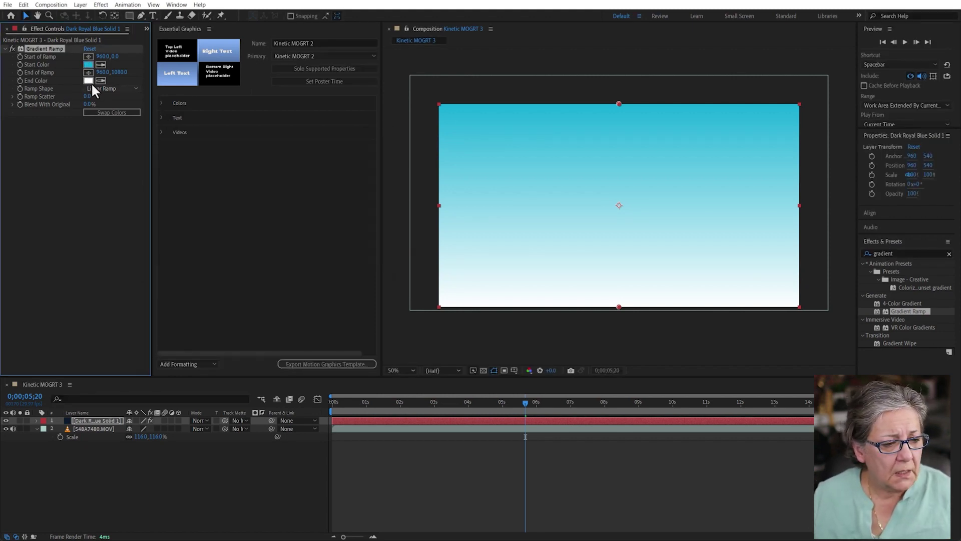
click(88, 80)
text(15ADD4)
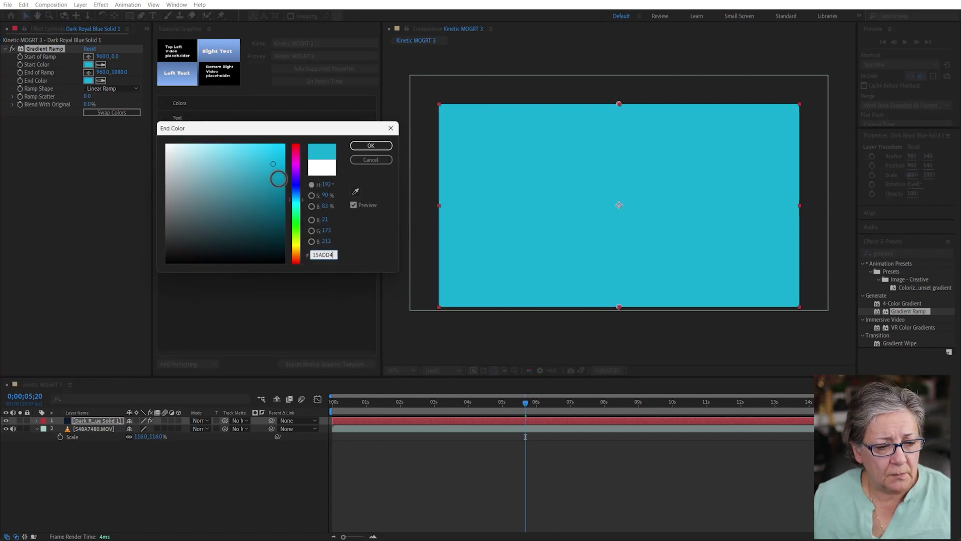
drag(271, 182, 272, 220)
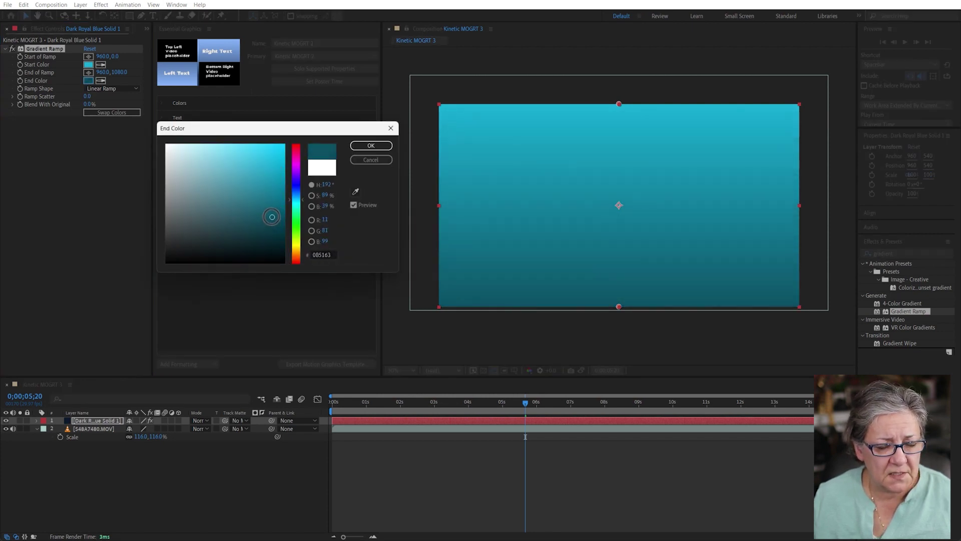
click(380, 144)
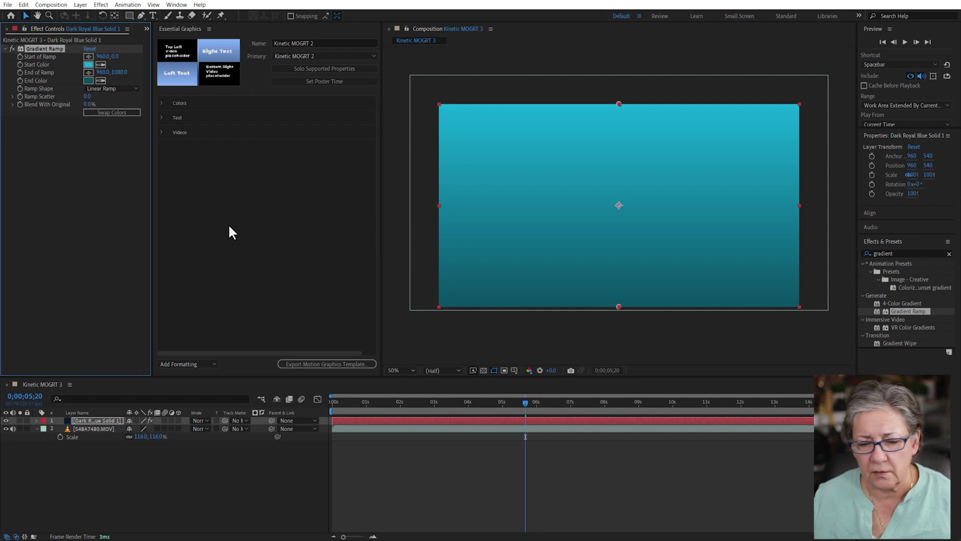
Adjust the Gradient Ramp to start at about 960, -226 and end at about 962, 1073, with a Ramp Scatter of 5.8.
drag(120, 73, 4, 120)
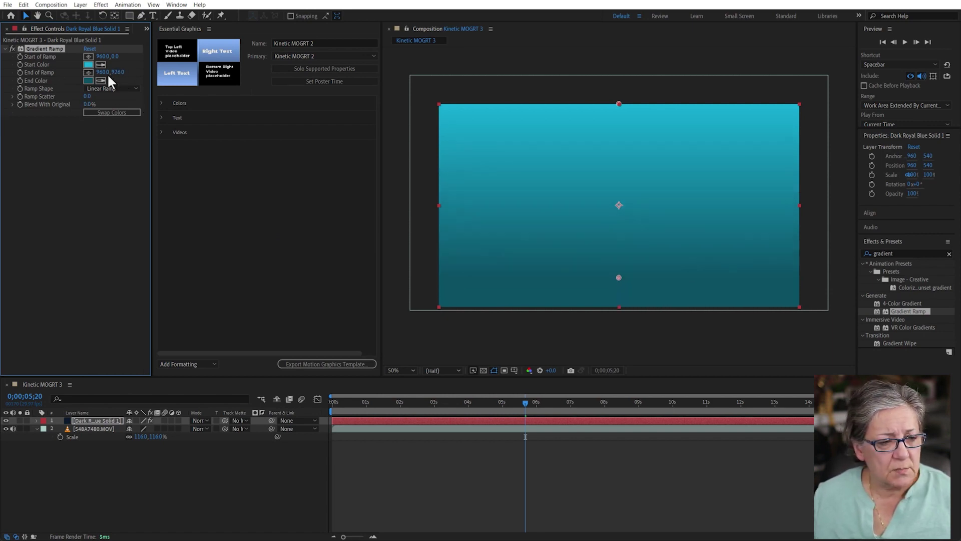
drag(116, 73, 7, 61)
drag(118, 72, 138, 72)
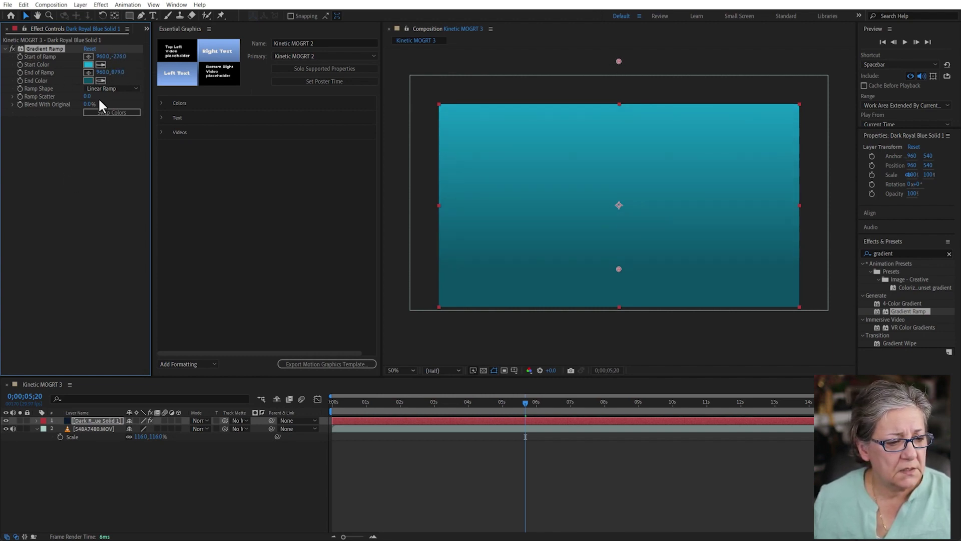
mouse_move(88, 96)
mouse_down()
mouse_move(300, 95)
mouse_move(89, 104)
mouse_up()
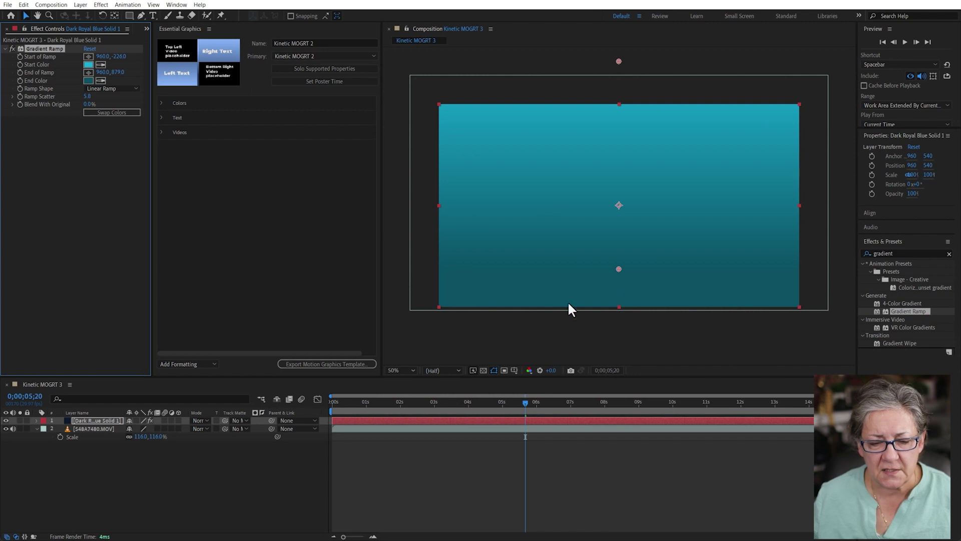
drag(619, 269, 619, 299)
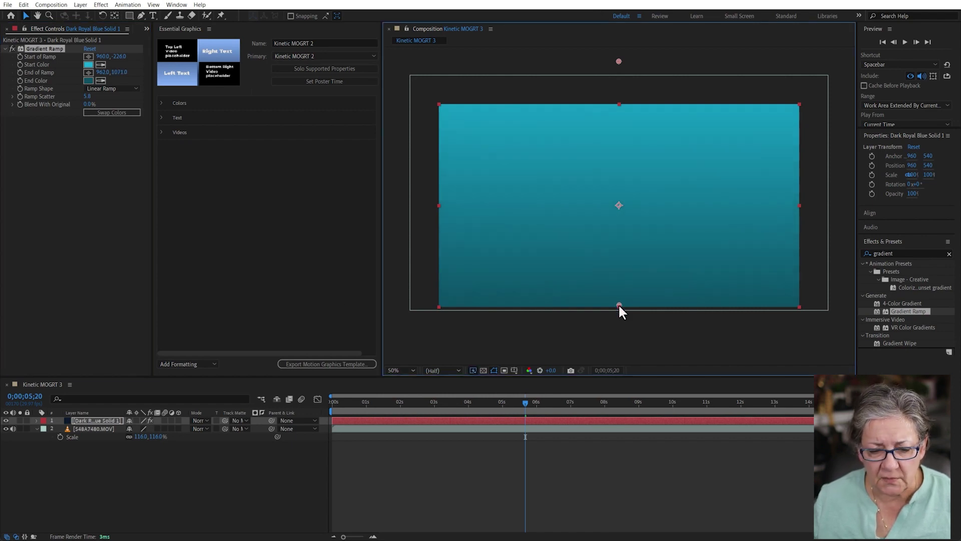
Darken the Gradient Ramp's End Color to 041F27.
click(88, 81)
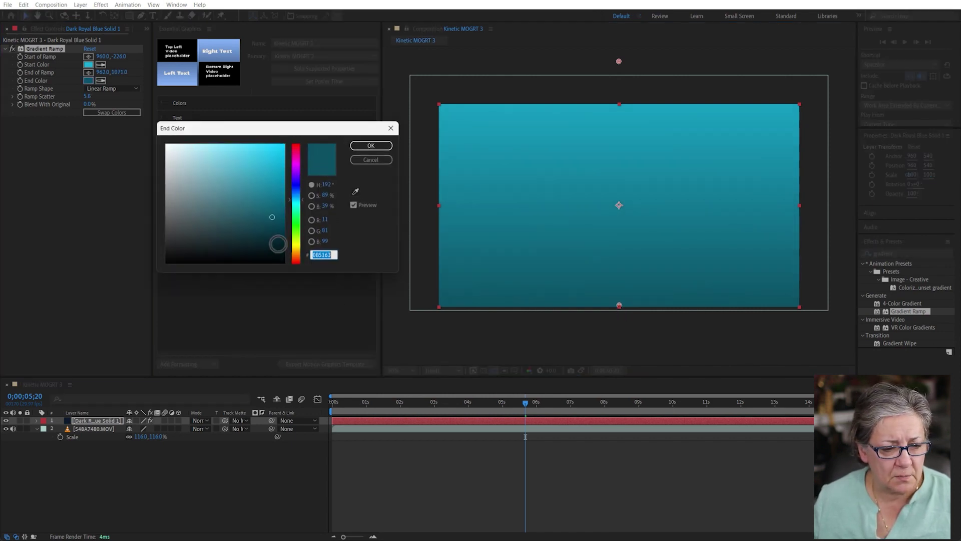
click(273, 244)
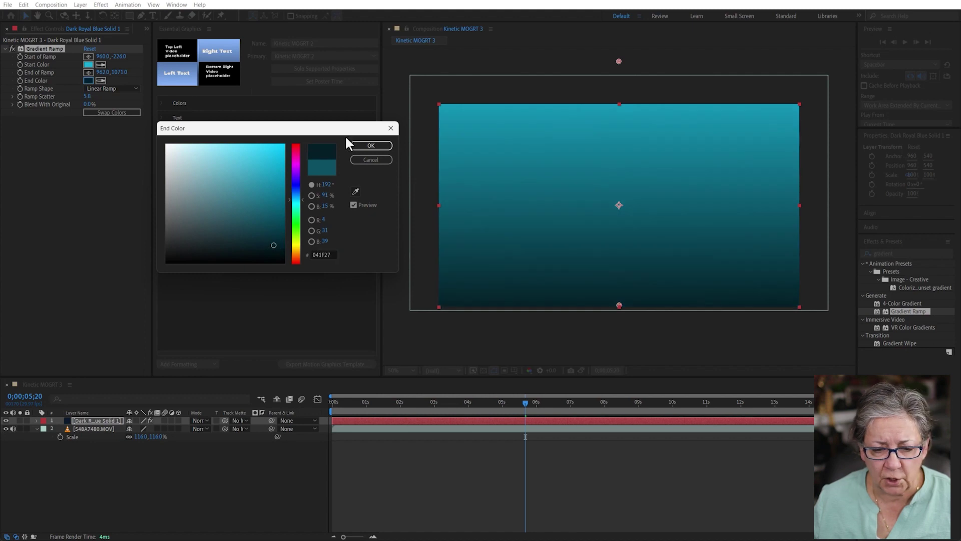
click(371, 145)
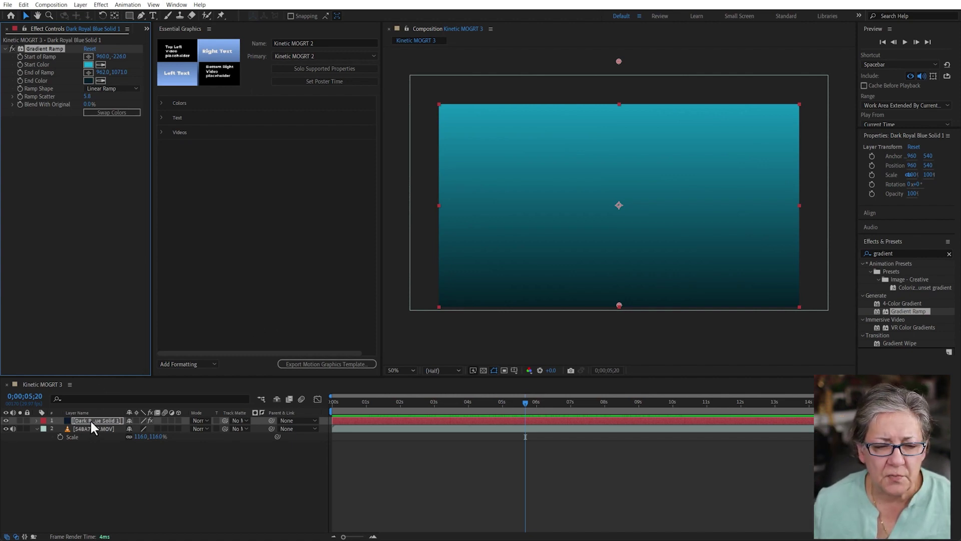
Add a full-frame rectangular mask to the gradient solid and apply the Stroke effect to the layer.
double_click(127, 15)
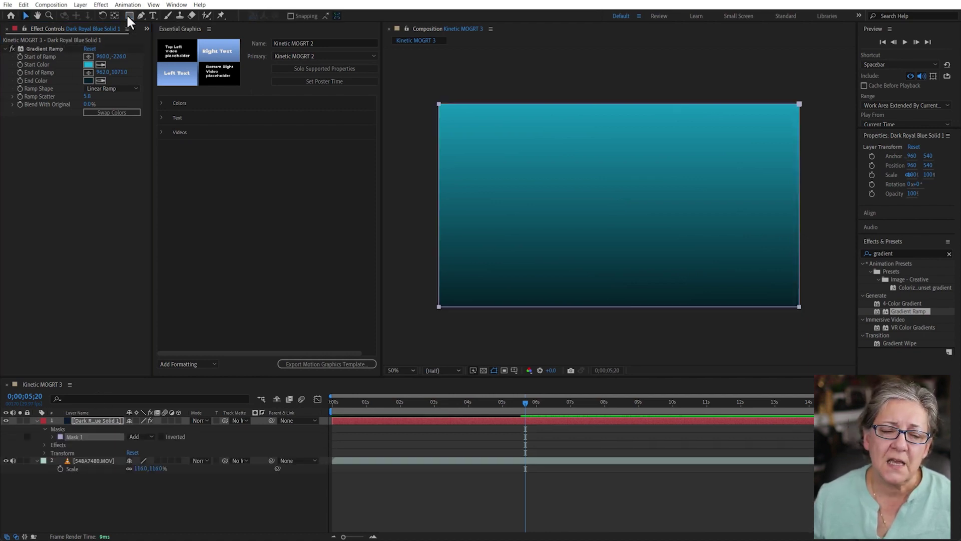
click(97, 420)
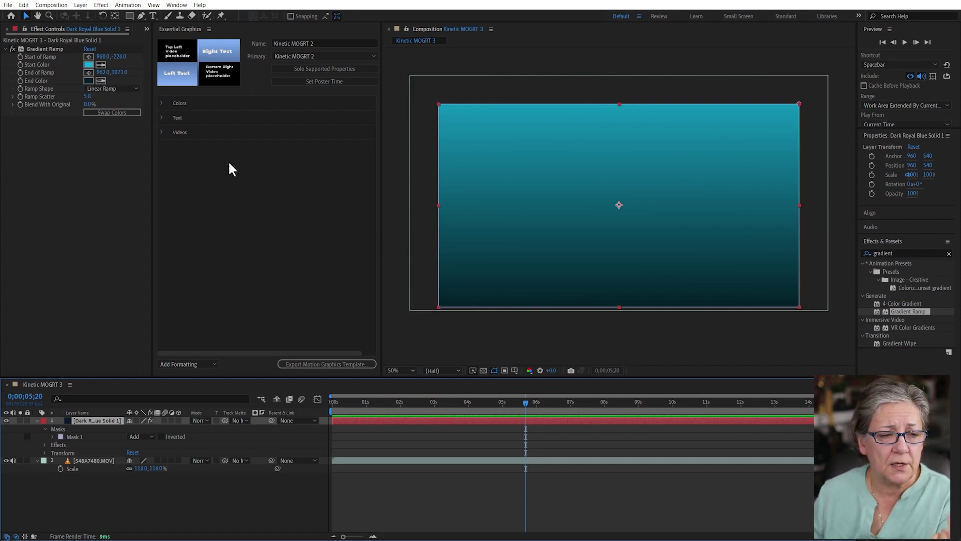
click(129, 6)
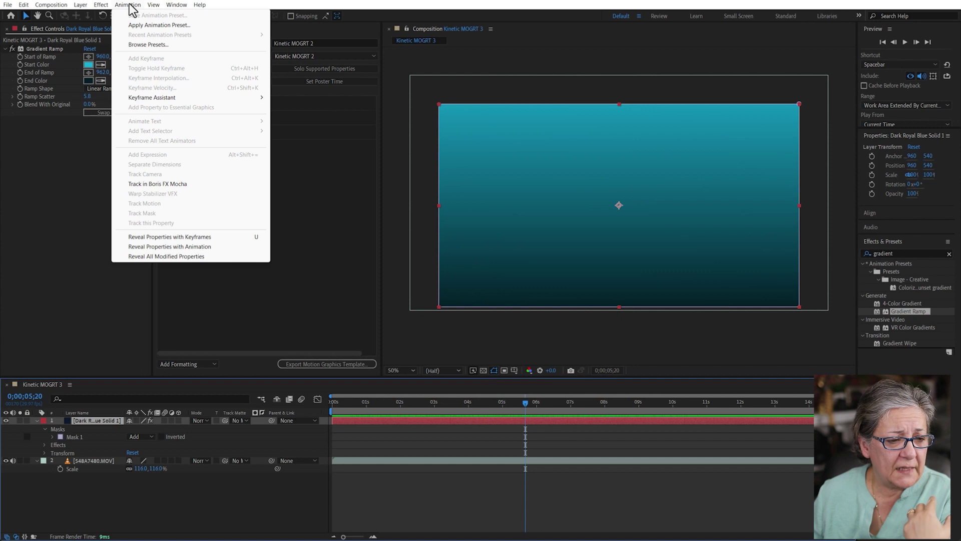
mouse_move(99, 8)
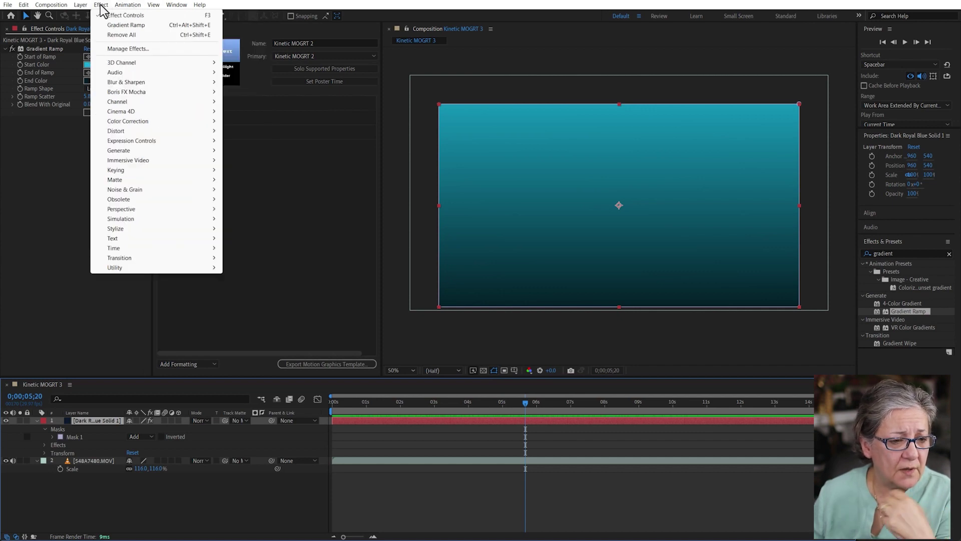
mouse_move(137, 153)
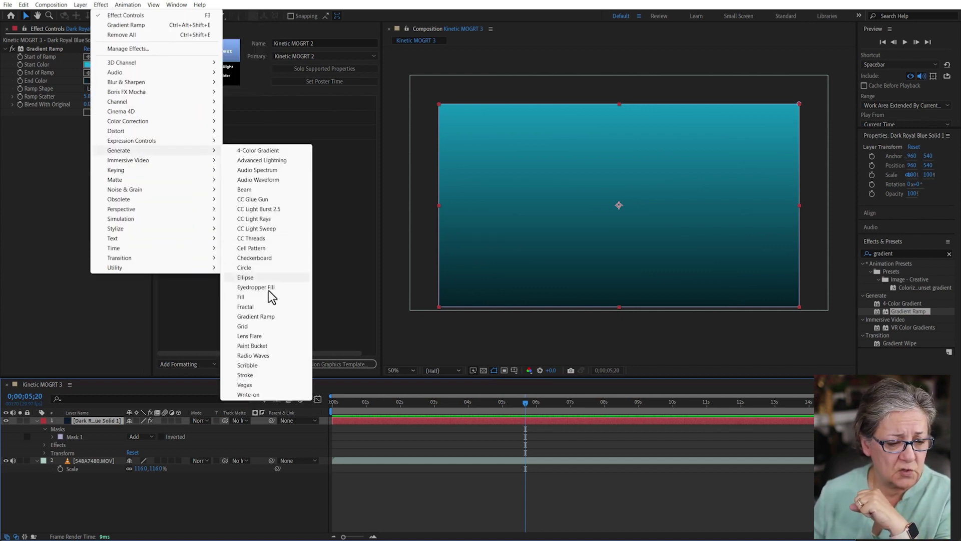
click(246, 375)
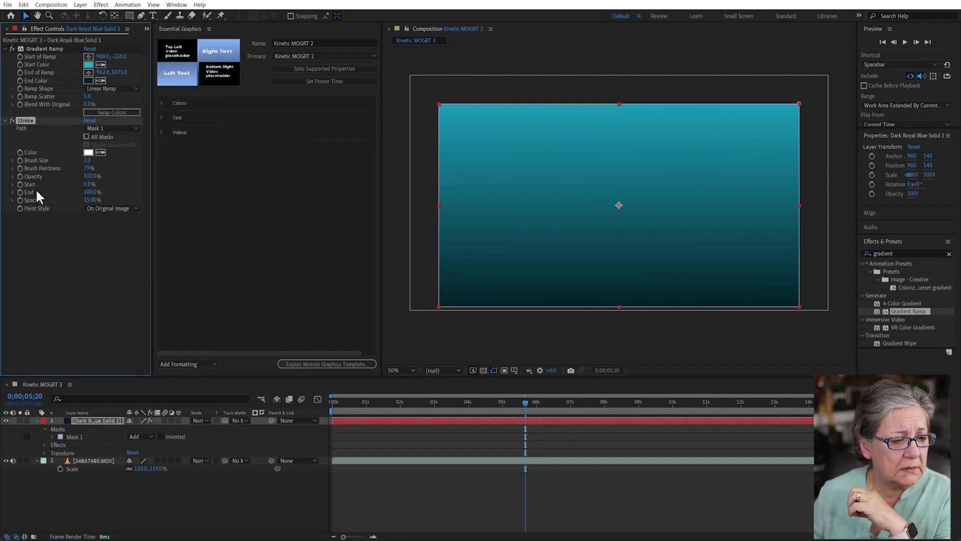
Set the Stroke's Color to the dark teal 062E38, its Brush Size to 22.6 and its Brush Hardness to 100%.
click(87, 152)
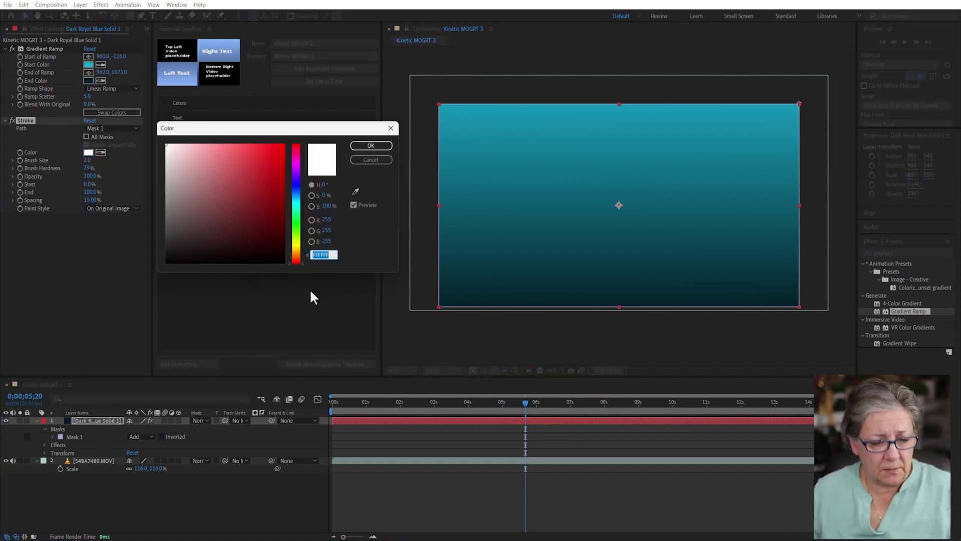
text(15ADD4)
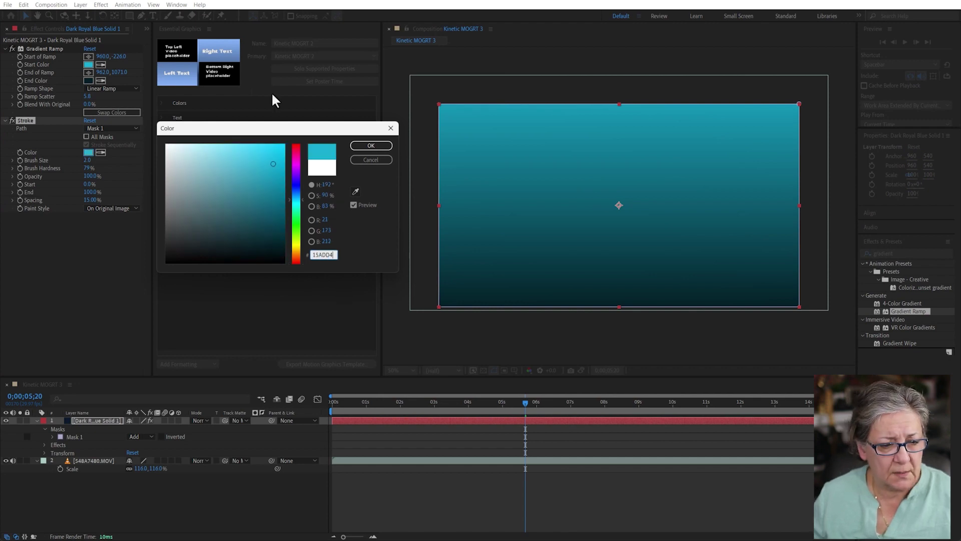
click(272, 247)
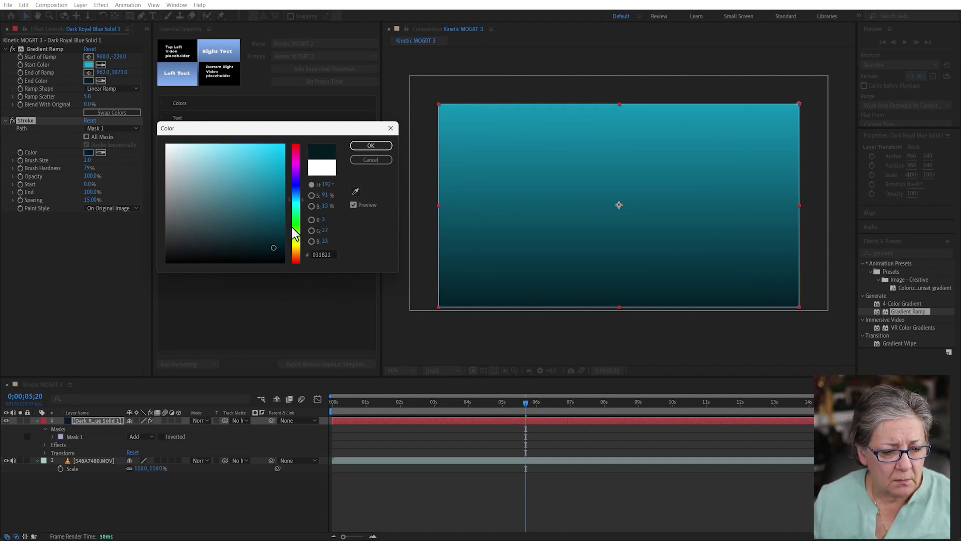
click(272, 243)
click(272, 237)
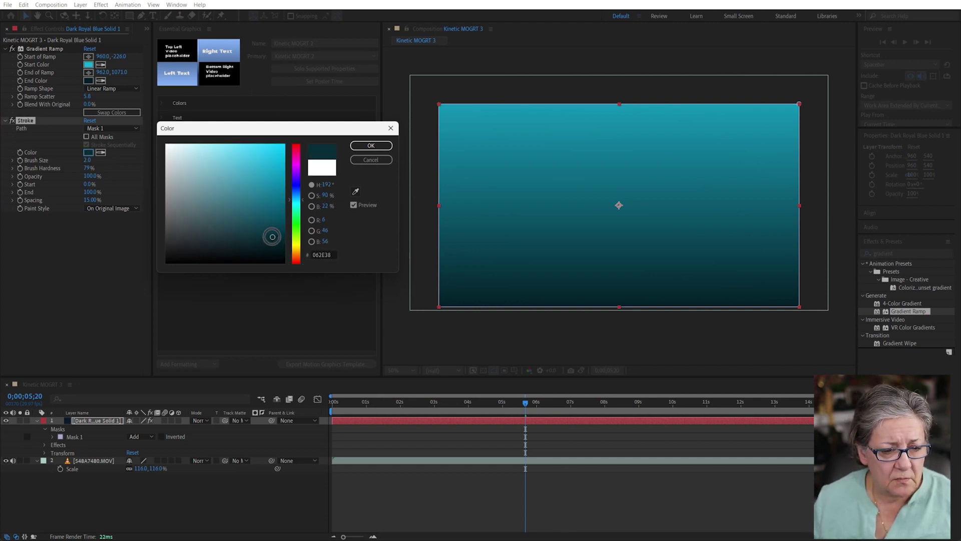
click(367, 145)
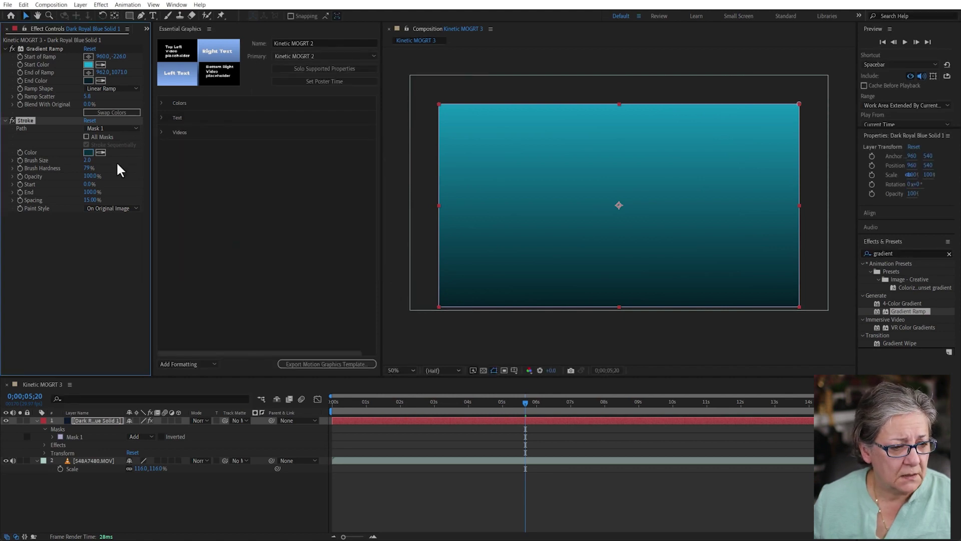
drag(88, 161, 179, 156)
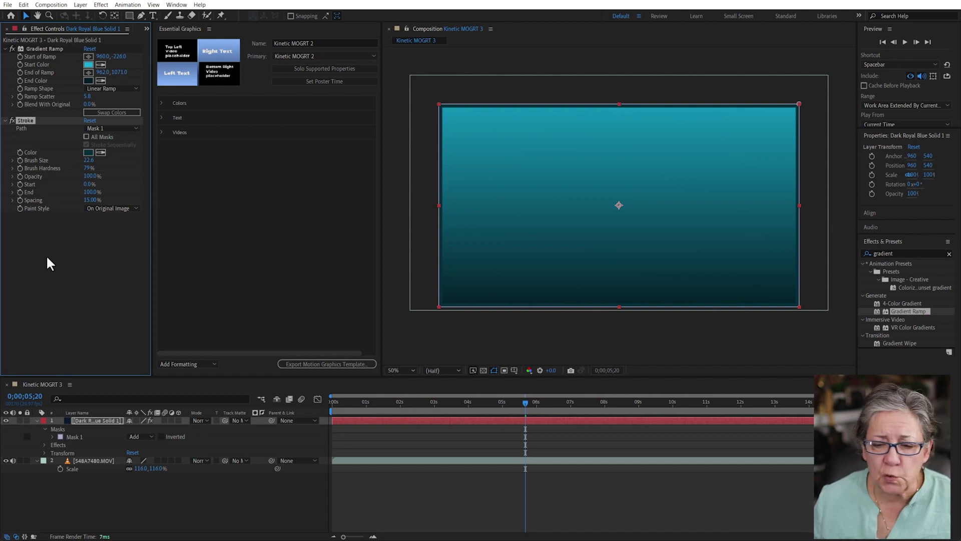
drag(87, 171, 244, 164)
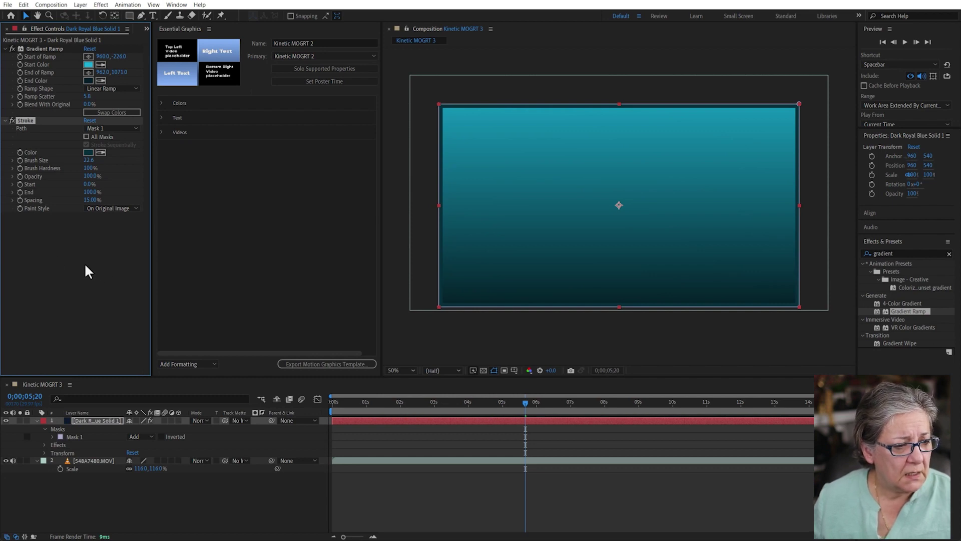
Go to the start of the composition and separate the gradient solid's Position into X and Y dimensions.
click(392, 514)
key(Home)
click(97, 422)
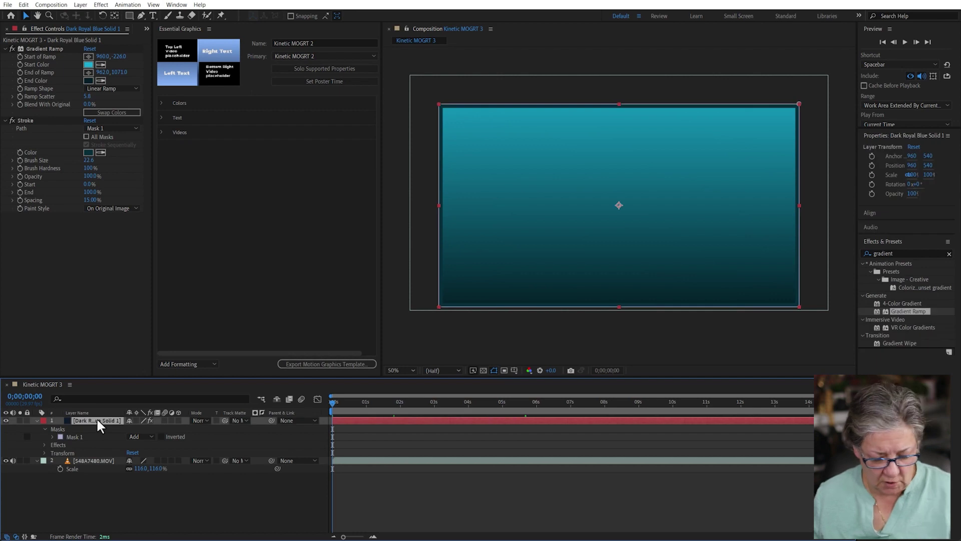
key(p)
right_click(84, 431)
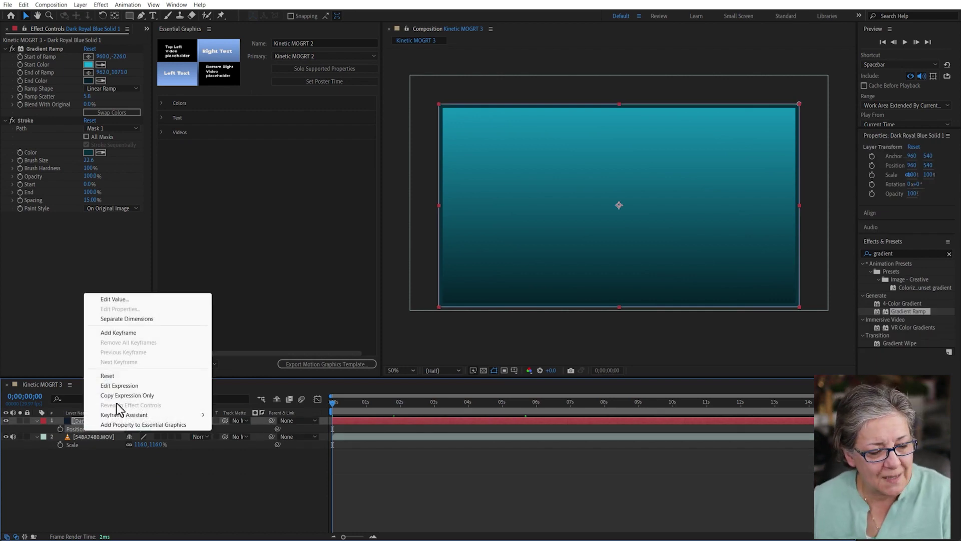
click(138, 319)
click(137, 496)
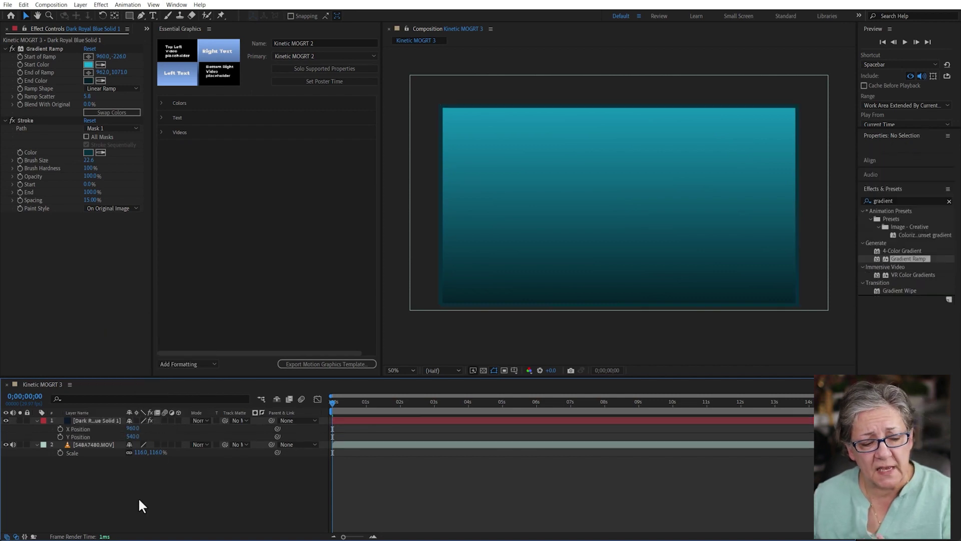
Move the gradient solid above the frame with a Y Position of about -691.8 and keyframe it at 0;00;00;00.
drag(135, 436, 76, 436)
drag(132, 437, 152, 459)
click(60, 436)
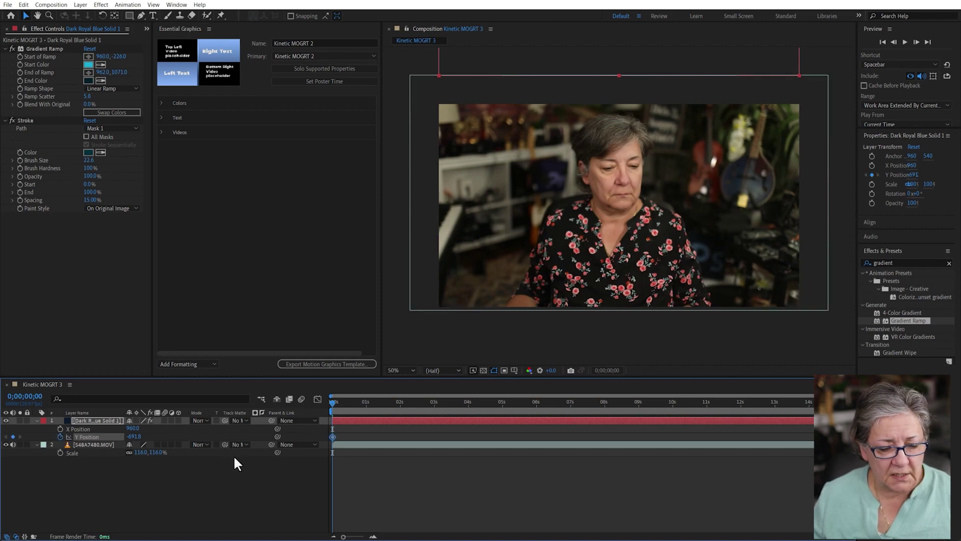
Reset the gradient solid's Y Position to 540 at 0;00;00;18 as a second keyframe.
click(353, 403)
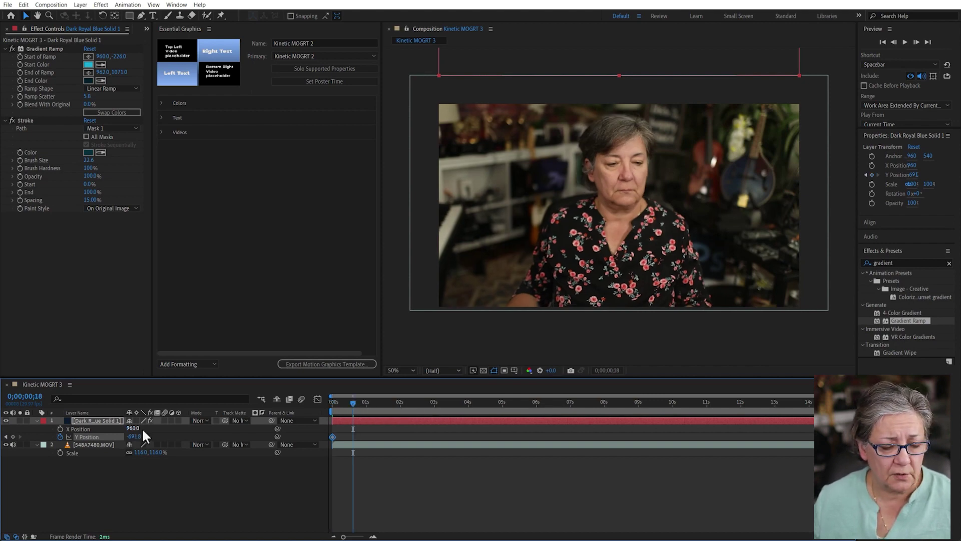
right_click(94, 434)
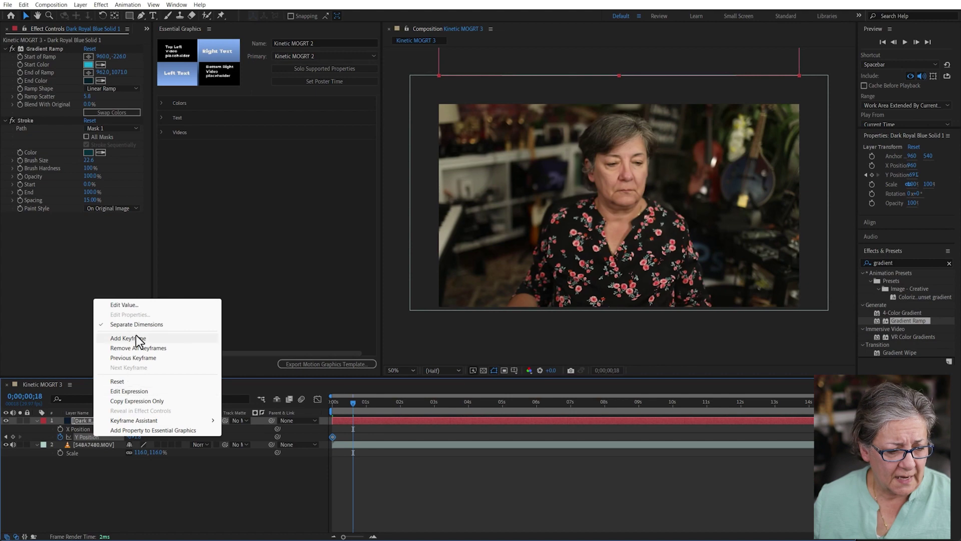
click(117, 382)
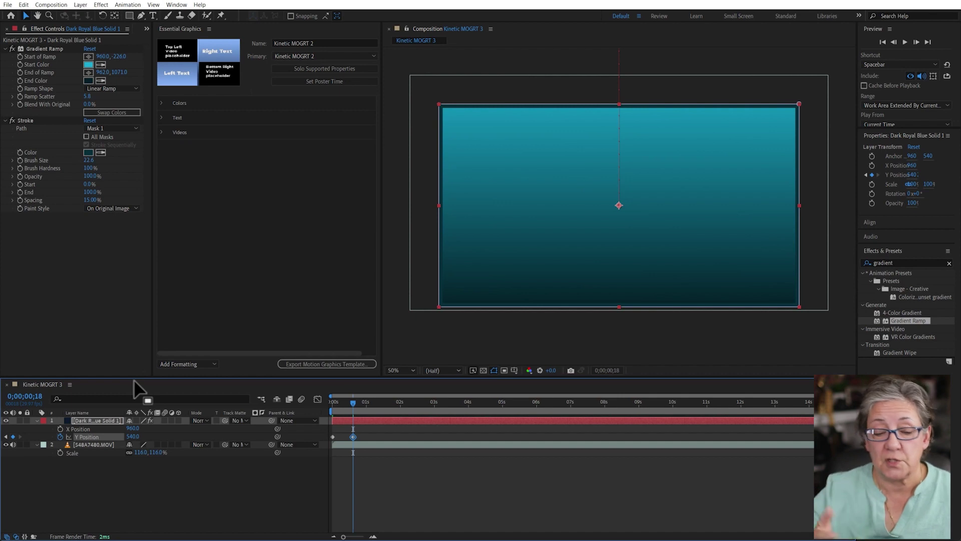
Apply Easy Ease to both Y Position keyframes and reshape the value curve to overshoot before the second keyframe.
click(126, 436)
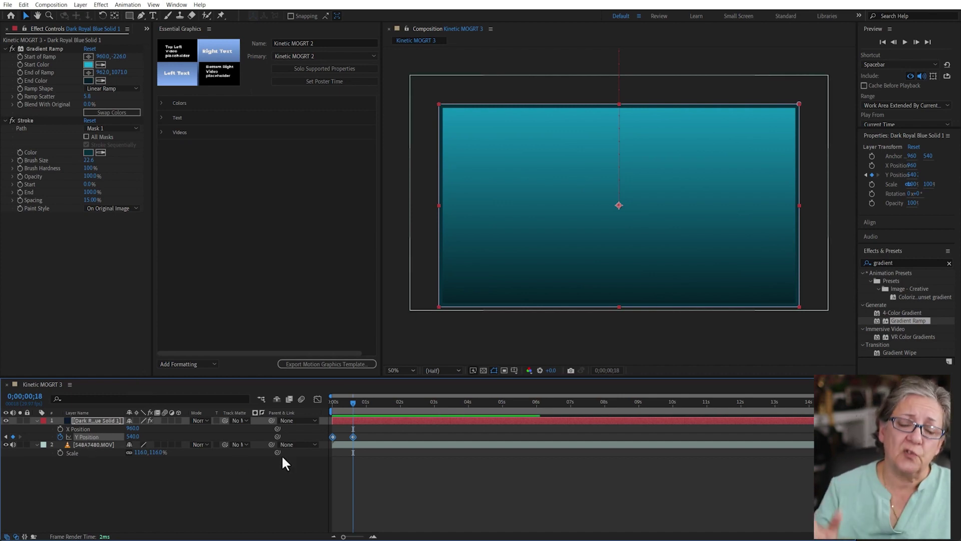
key(F9)
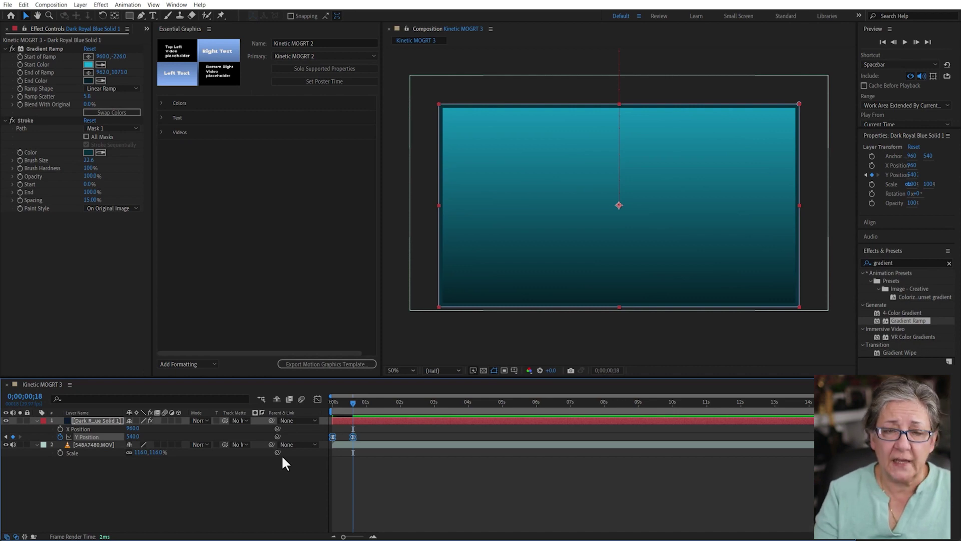
click(318, 399)
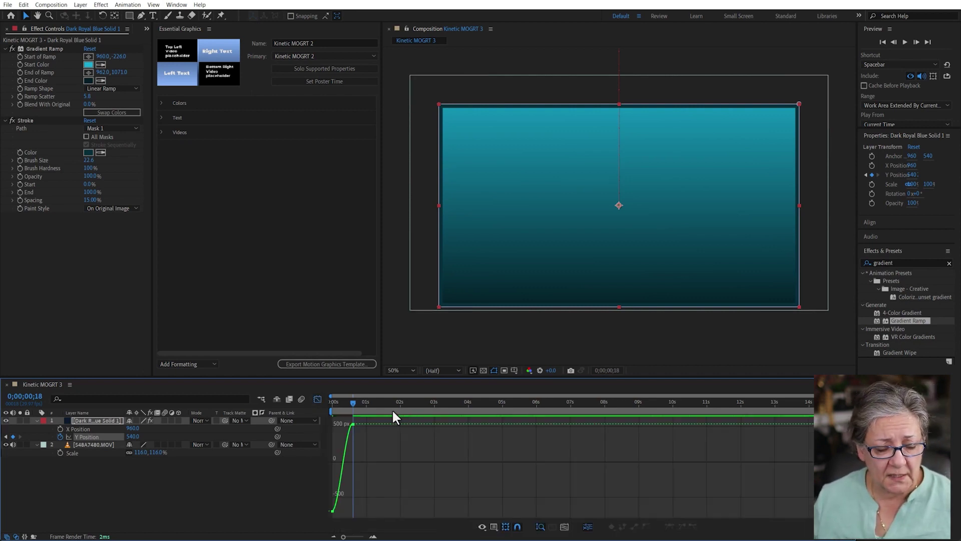
click(355, 426)
mouse_move(343, 423)
mouse_down()
mouse_move(338, 401)
mouse_move(341, 426)
mouse_up()
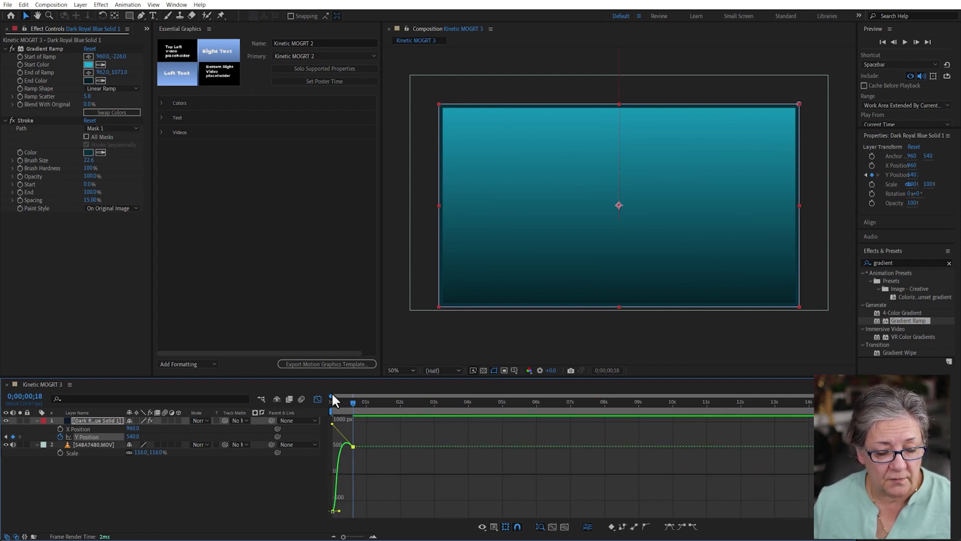
Preview the gradient solid's drop-in animation from the start, then leave the graph editor.
key(space)
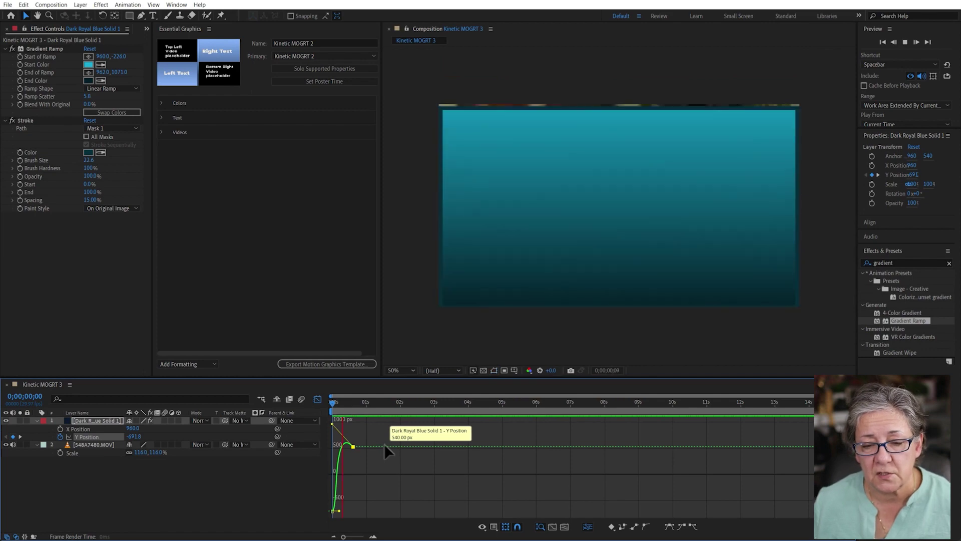
key(space)
key(space)
key(space)
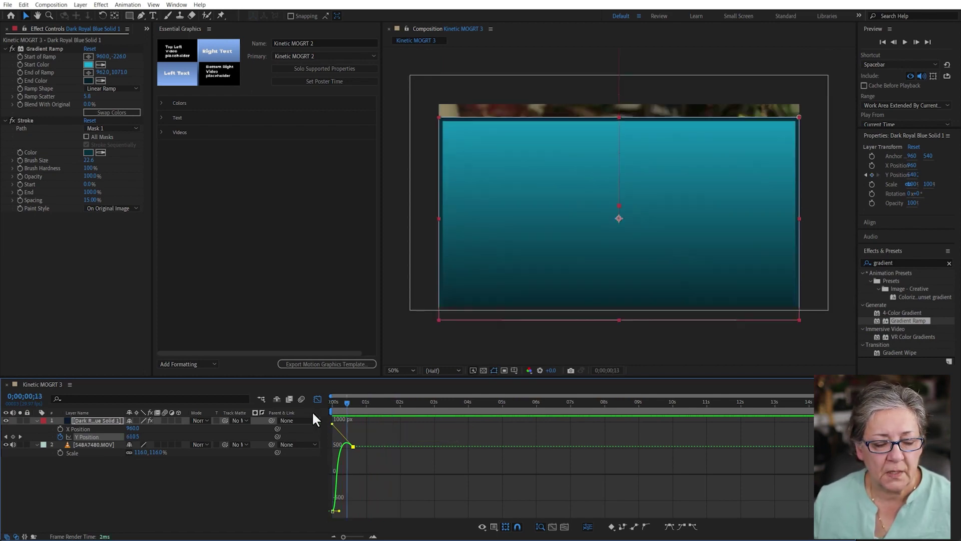
key(space)
key(space)
key(Home)
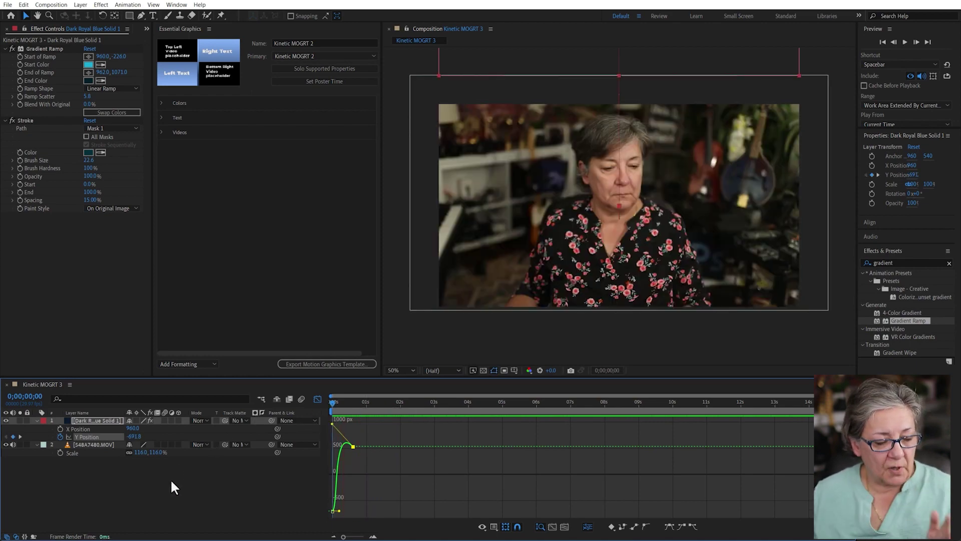
click(171, 476)
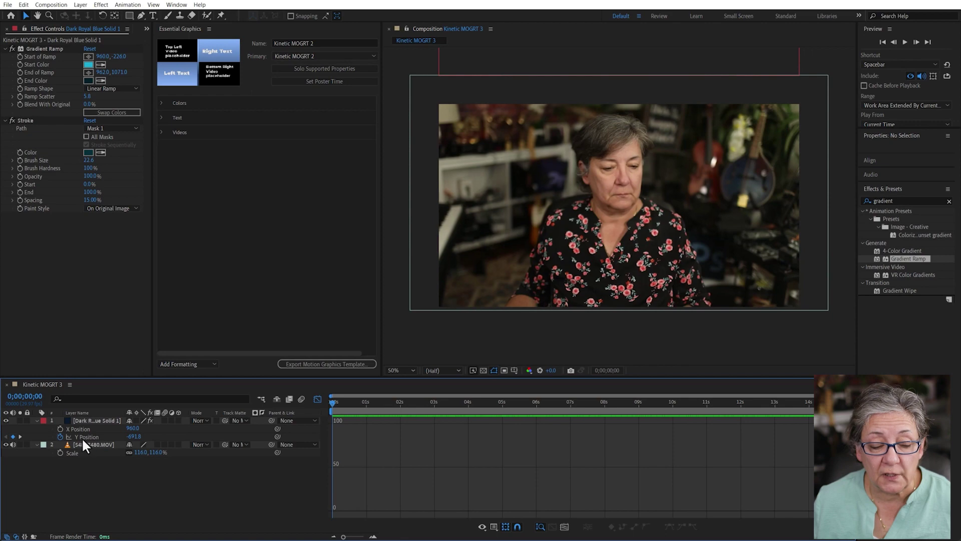
click(317, 399)
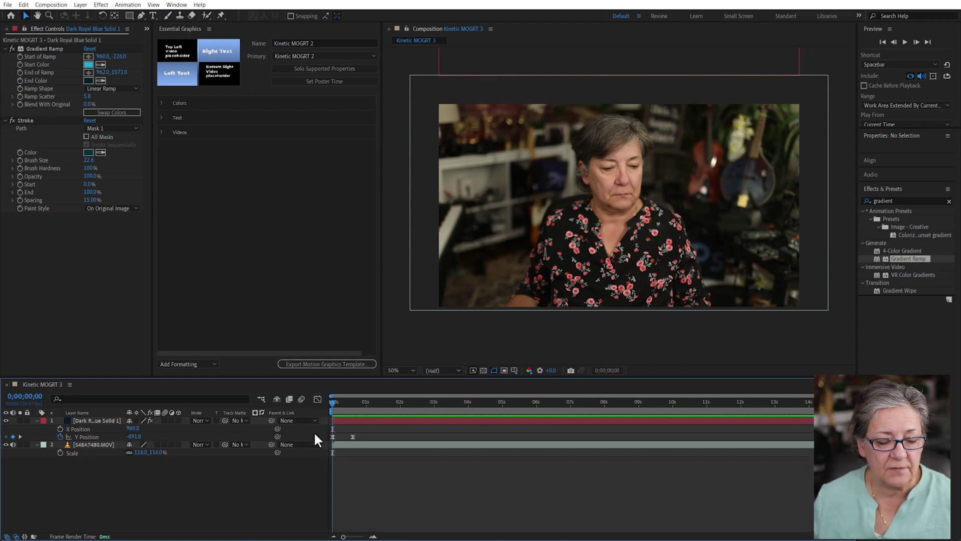
Reveal the gradient solid's Scale property and unlink its horizontal and vertical values.
click(92, 426)
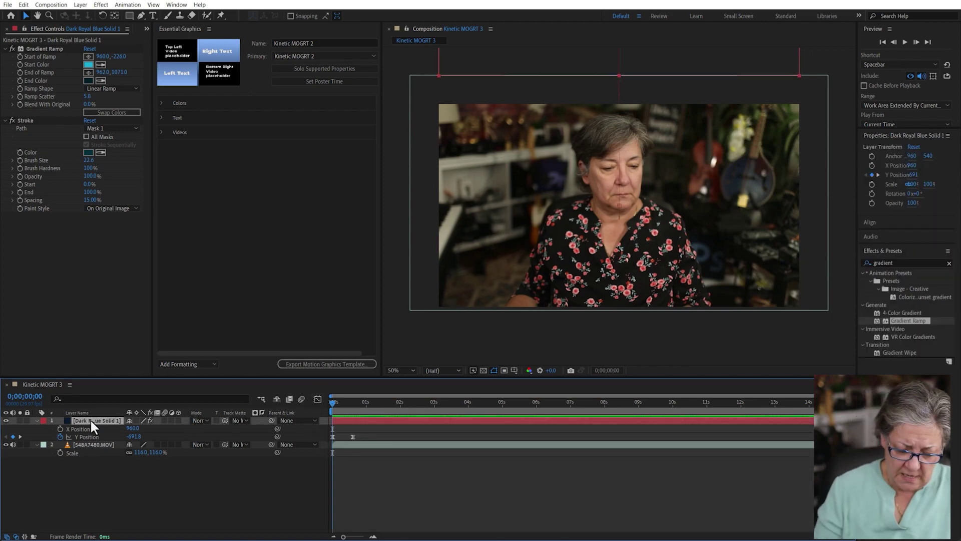
key(s)
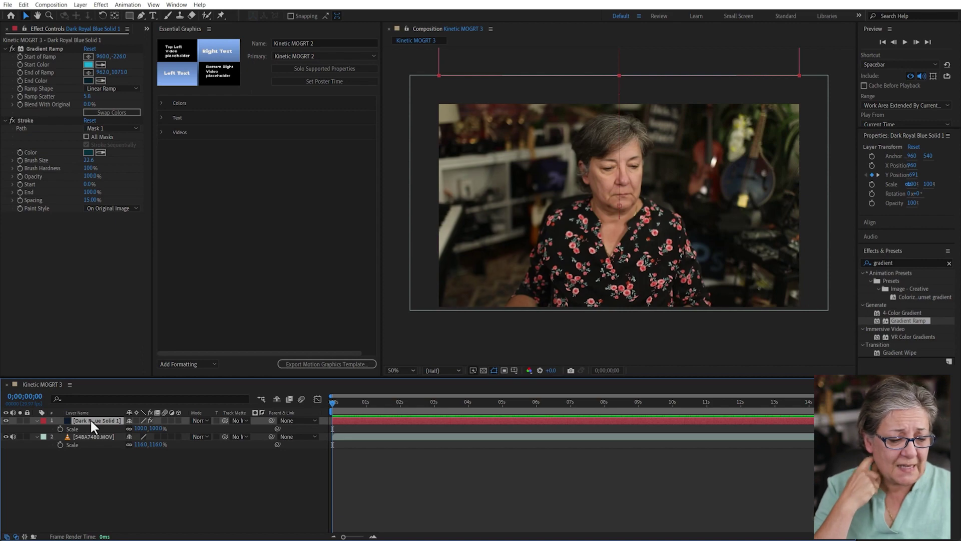
click(129, 429)
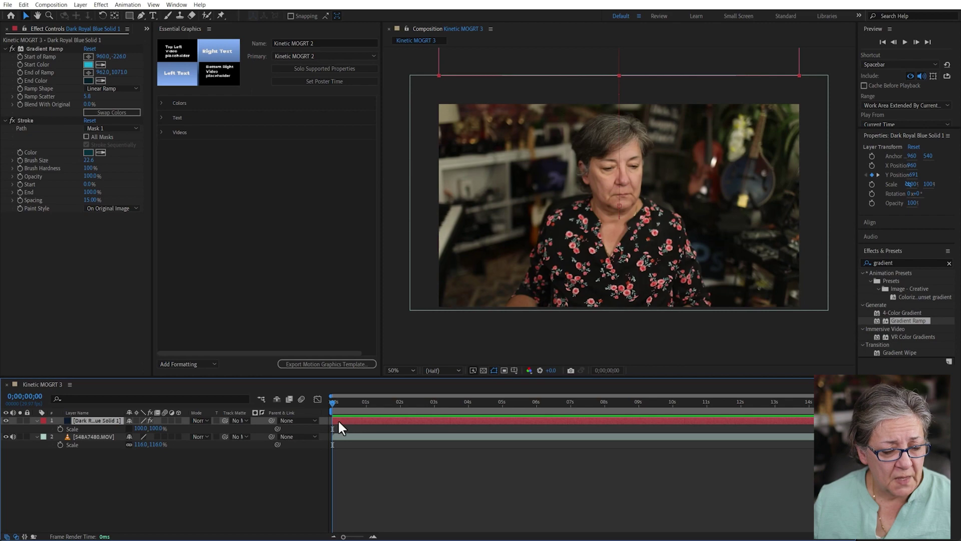
Start Scale animation on the gradient solid with a 100% keyframe at 0;00;00;19.
drag(333, 401, 345, 403)
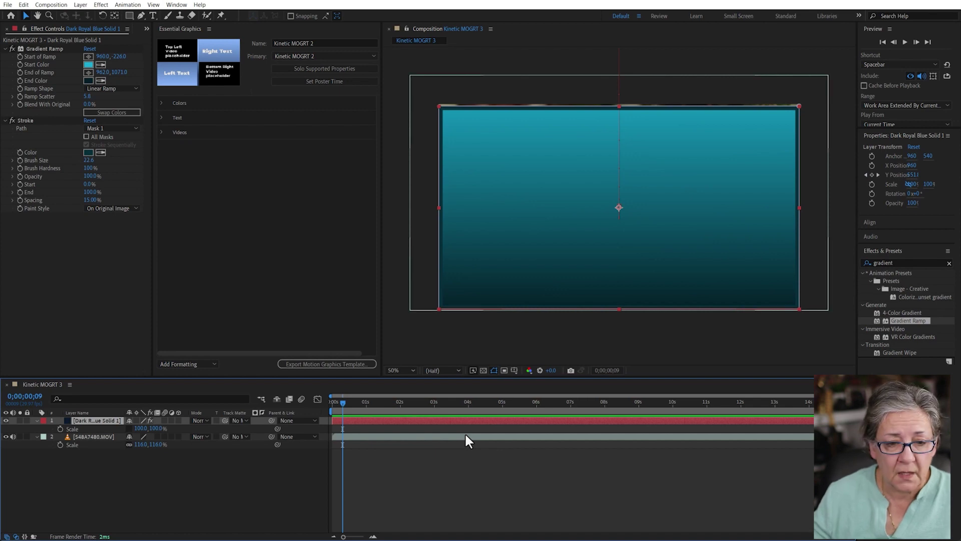
key(Page_Up)
key(Page_Down)
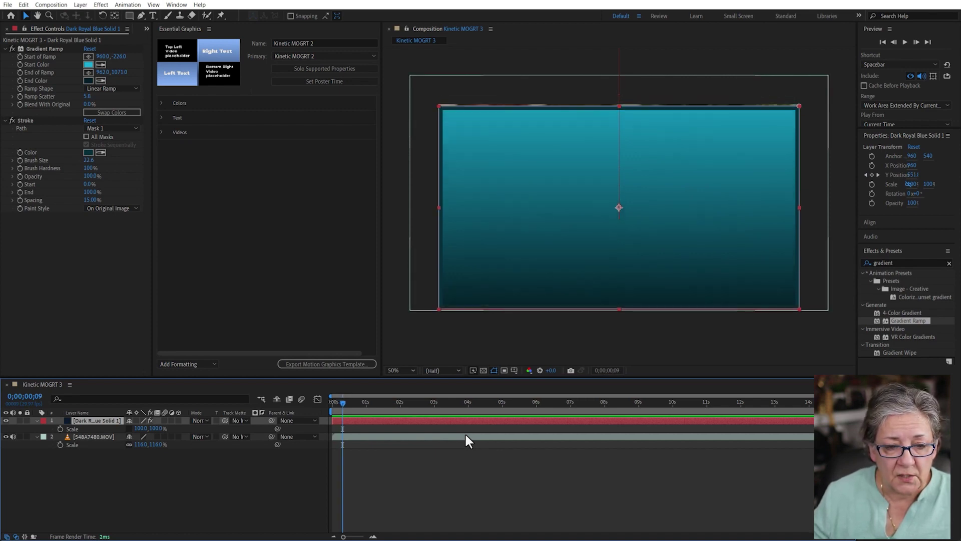
key(Page_Down)
key(Page_Down)
key(Page_Down)
key(Page_Down)
key(Page_Down)
key(Page_Down)
key(Page_Down)
key(Page_Down)
key(Page_Down)
key(Page_Down)
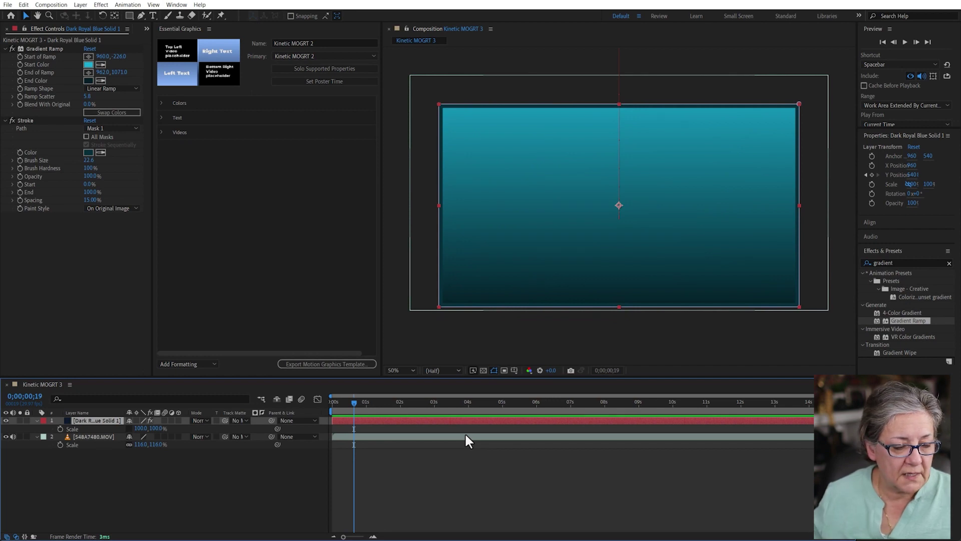
click(61, 428)
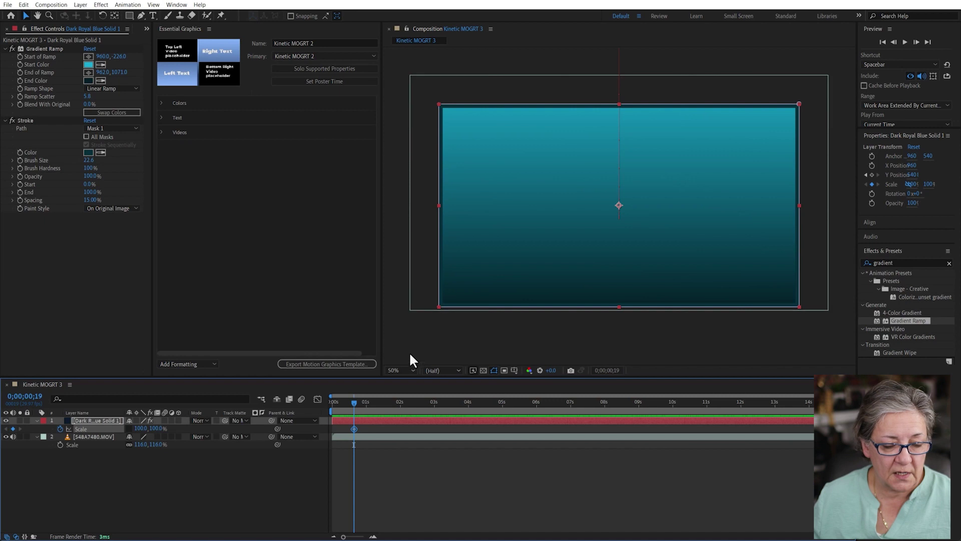
Set the solid's Scale to 76% by 23% at 0;00;01;01 and apply Easy Ease to both Scale keyframes.
click(367, 402)
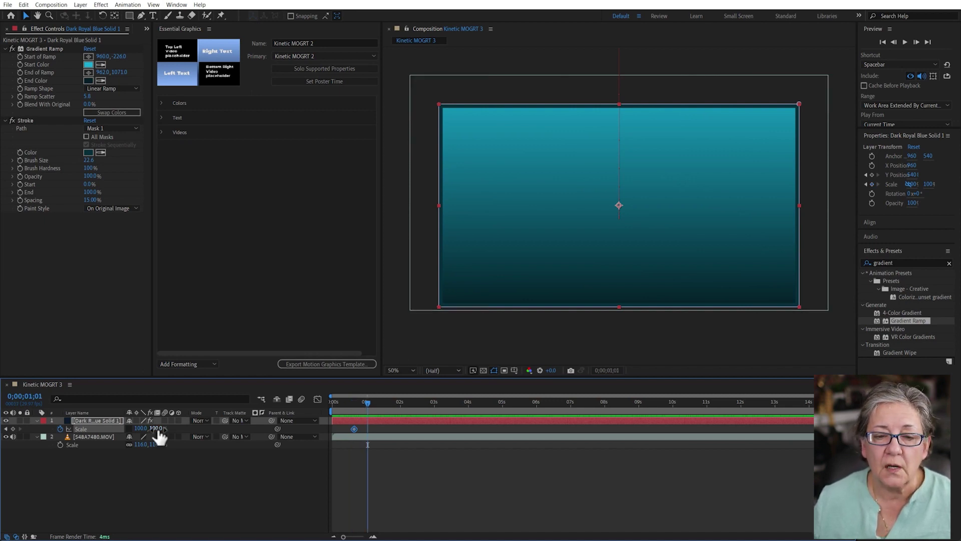
drag(156, 429, 132, 429)
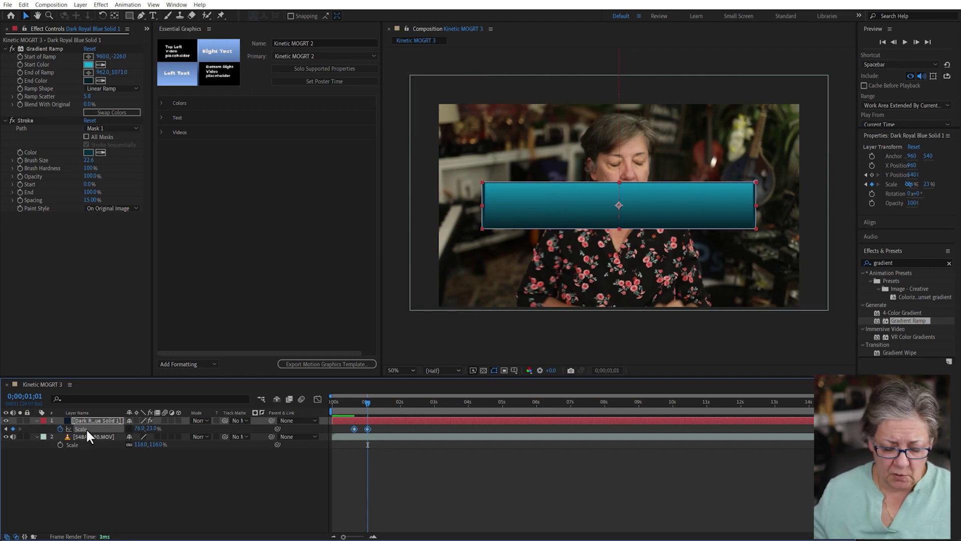
key(F9)
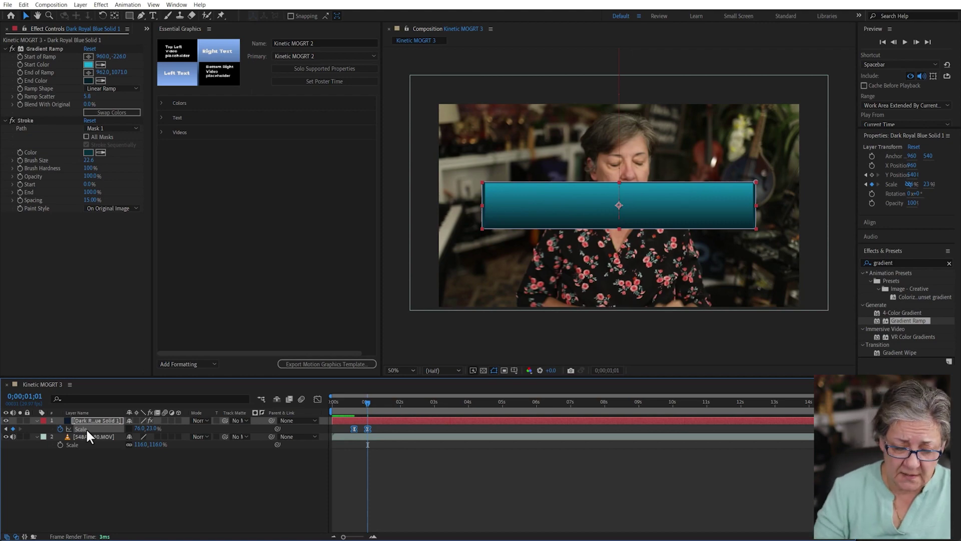
Reshape the Scale value curves to overshoot before the second keyframe, and preview the shrink animation.
click(317, 399)
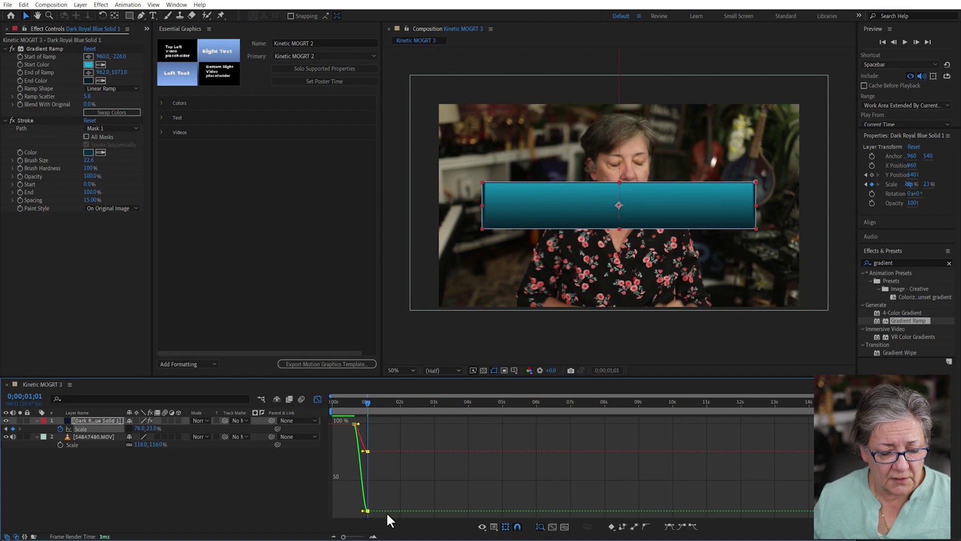
click(361, 509)
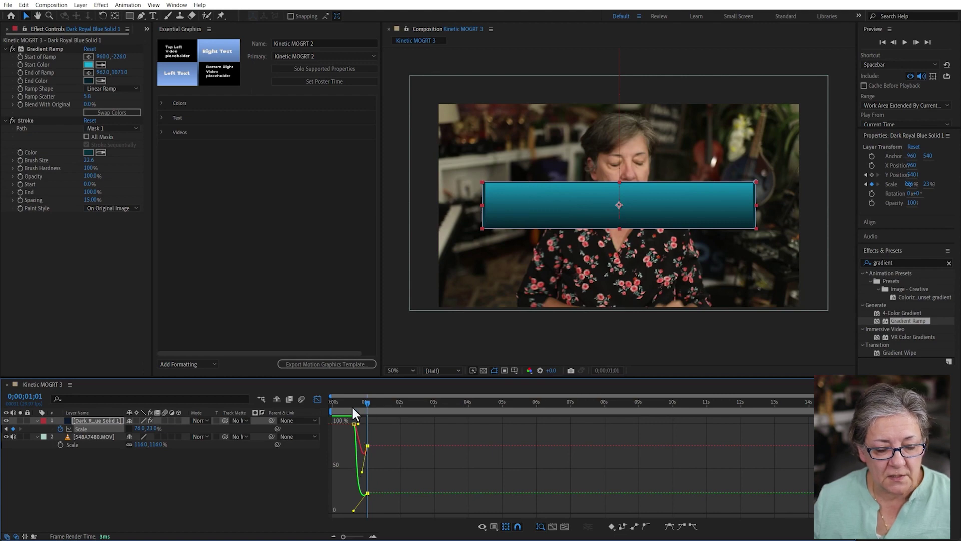
click(250, 470)
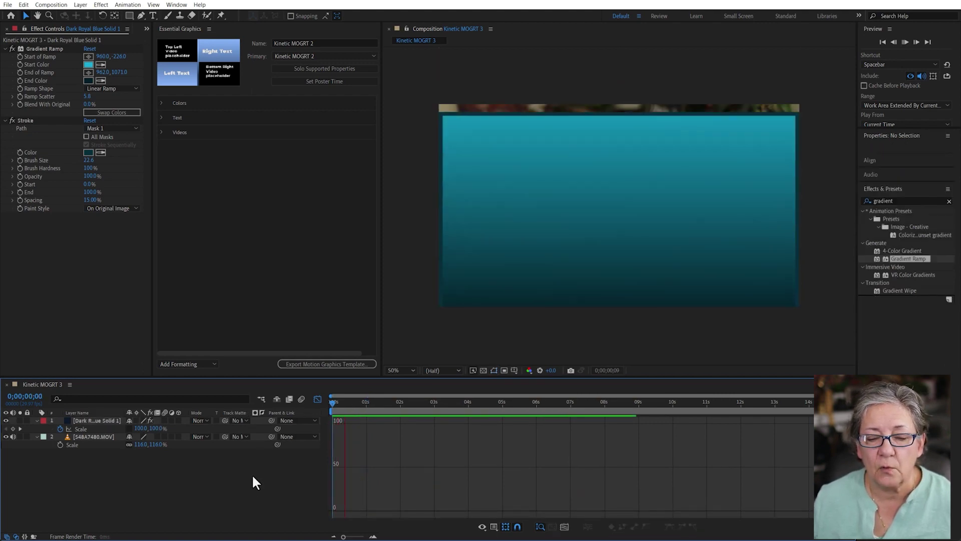
Show only the keyframed properties of both layers, leave the graph editor and clear the selection.
drag(113, 479, 67, 390)
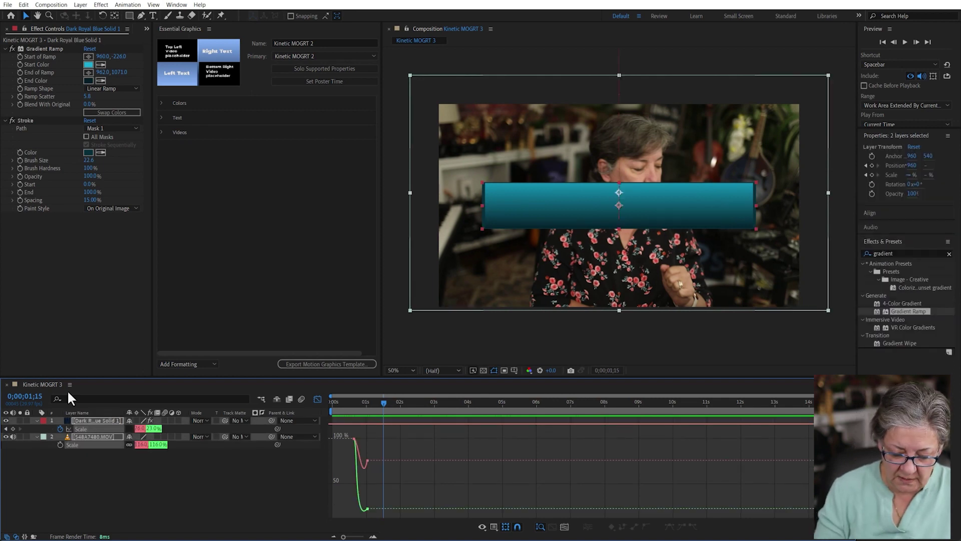
key(u)
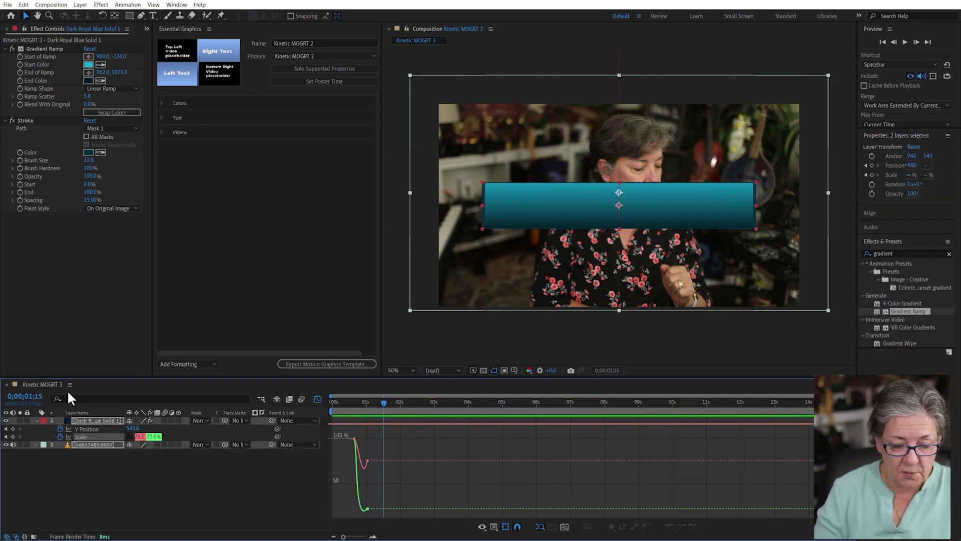
click(318, 399)
click(257, 496)
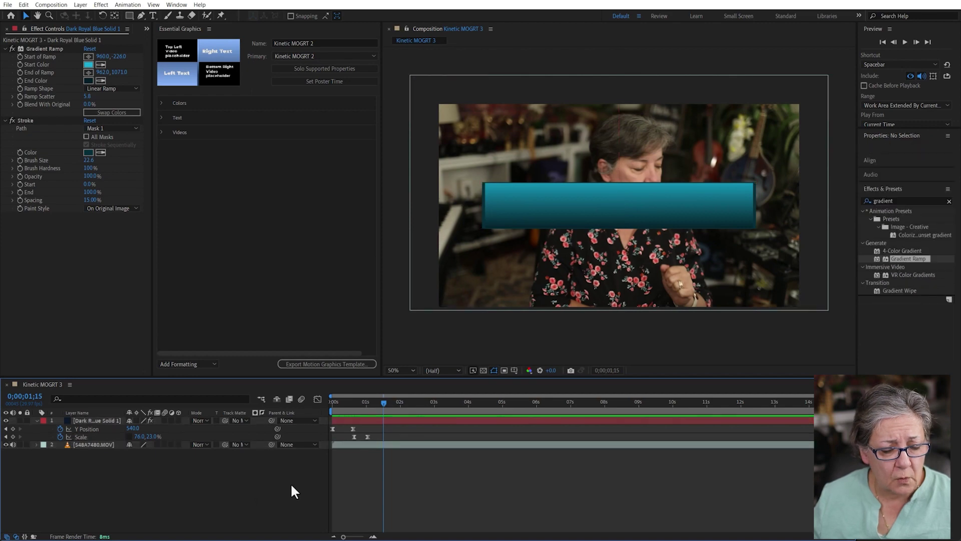
Delay the solid's second Scale keyframe to shortly before 0;00;01;15 and preview the animation from the start.
click(368, 437)
drag(367, 437, 379, 437)
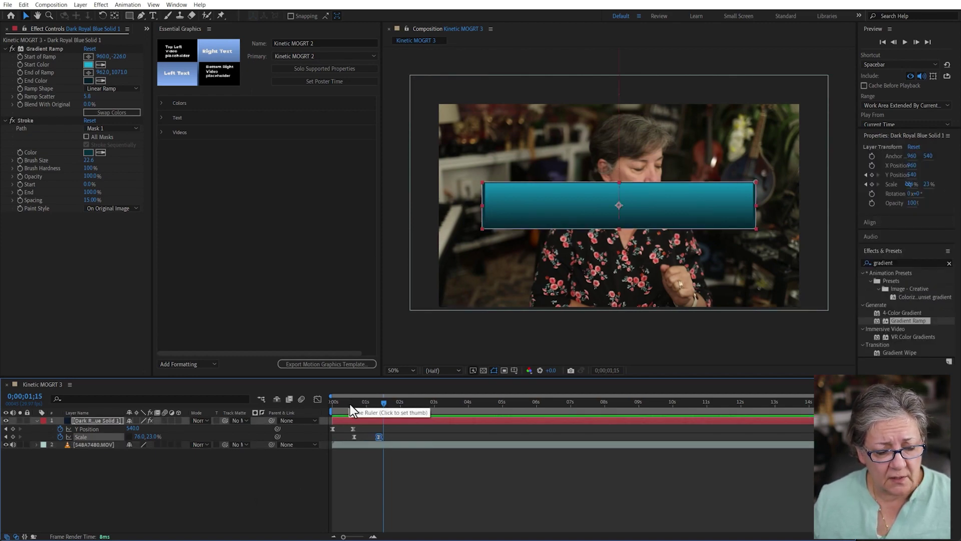
key(Home)
click(268, 495)
key(space)
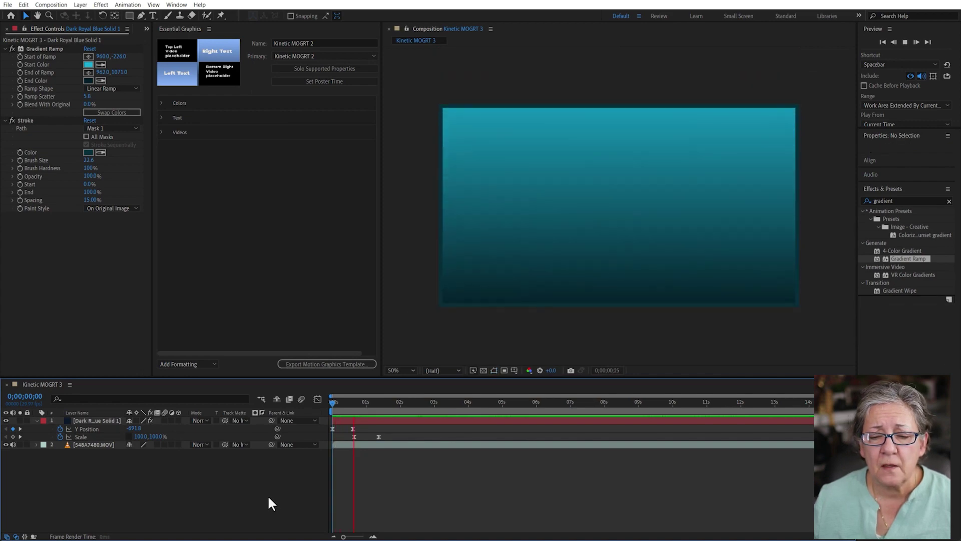
key(space)
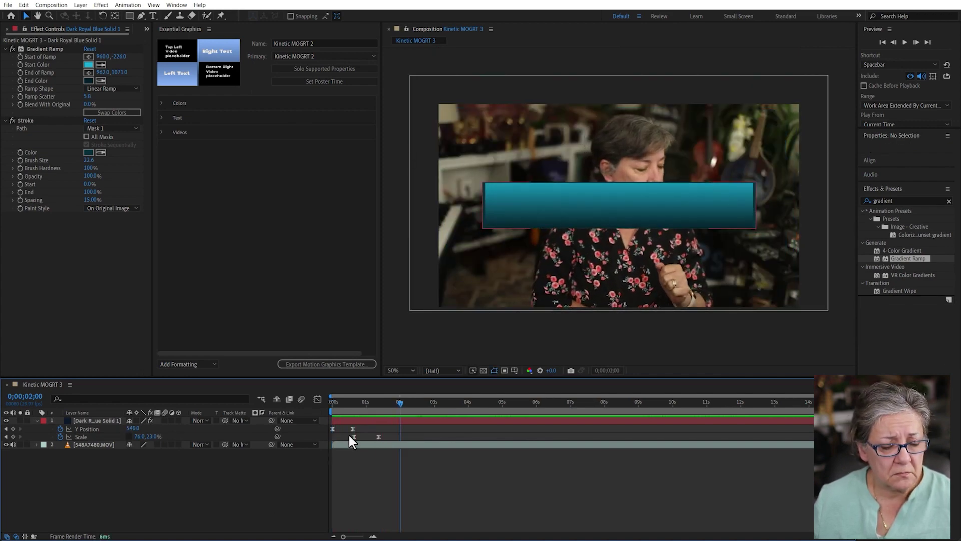
Move the solid's first Scale keyframe back to about 0;00;00;10 and preview the animation.
drag(354, 436, 343, 437)
key(space)
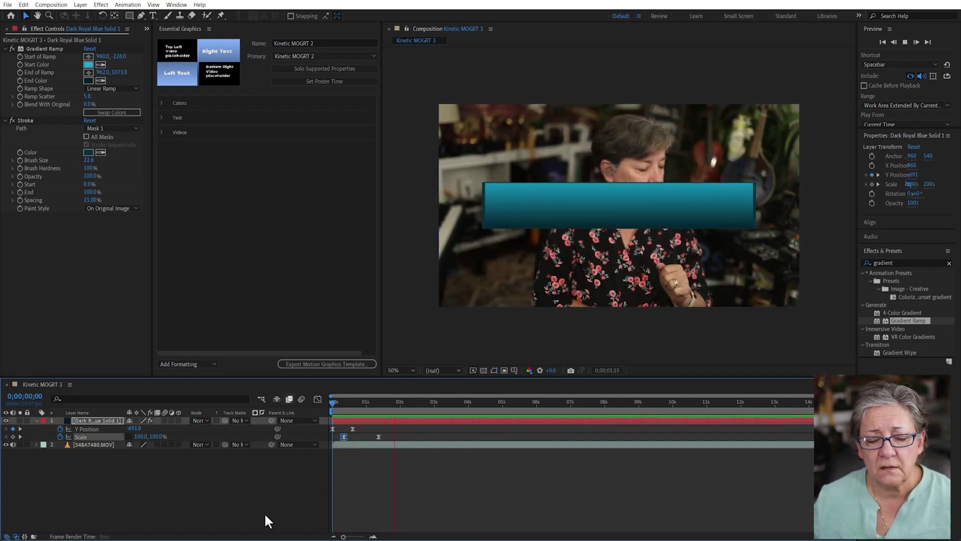
key(space)
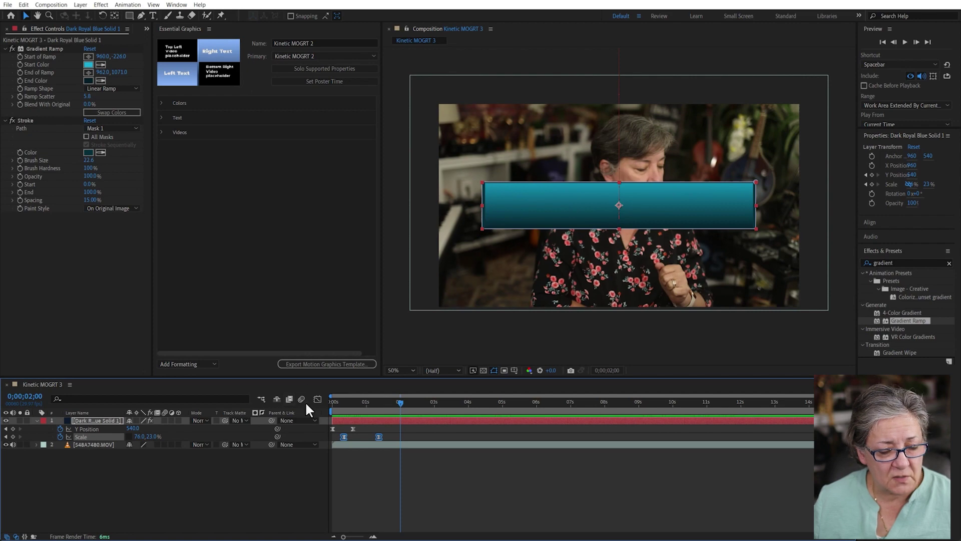
Readjust the Scale curve handles for a softer overshoot before the second keyframe, and preview from the start.
click(316, 399)
click(378, 500)
drag(344, 512, 370, 474)
drag(354, 398, 281, 407)
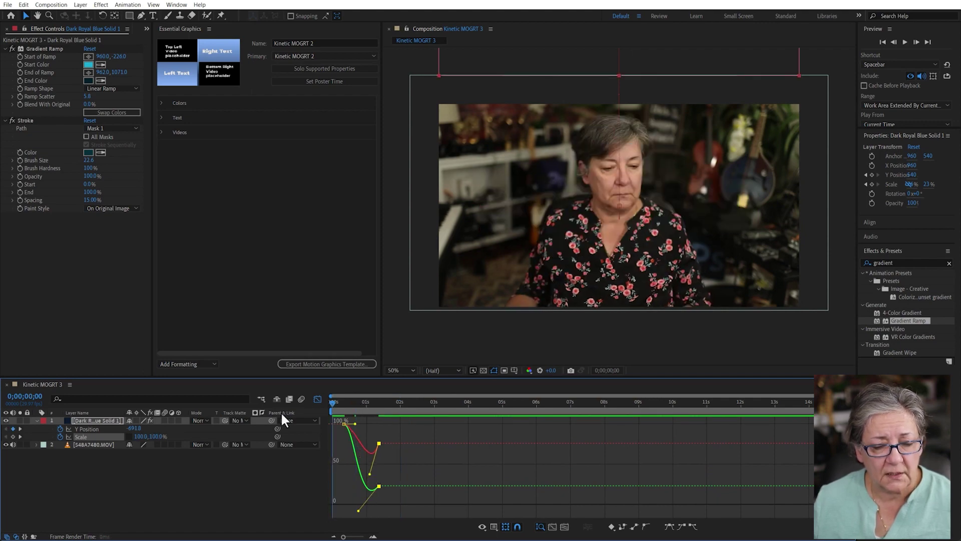
key(space)
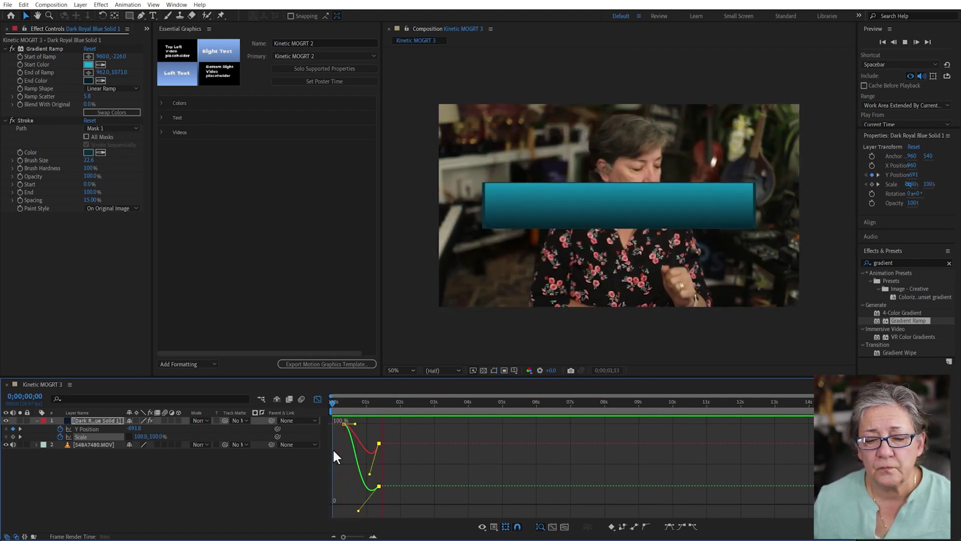
key(space)
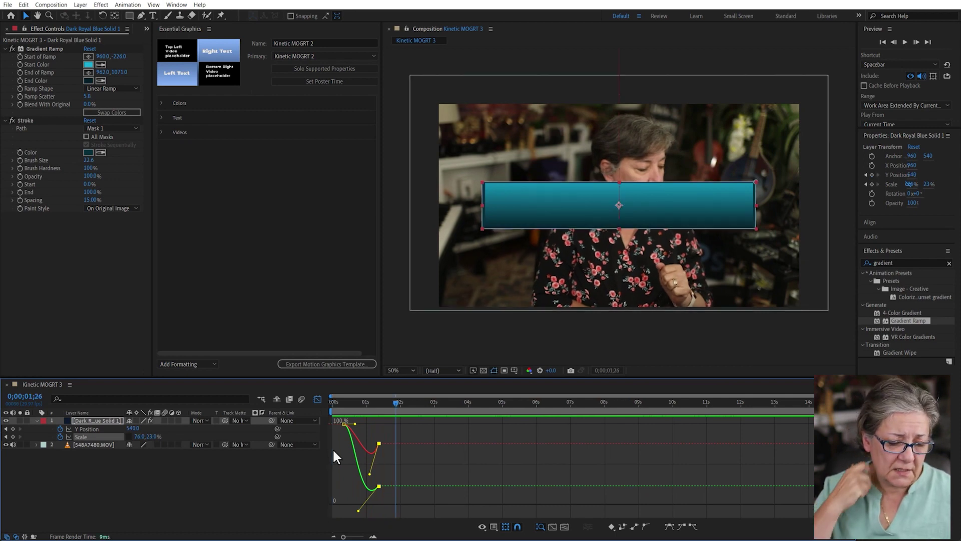
Leave the graph editor and move the solid's first Scale keyframe to 0;00;00;16.
click(353, 400)
drag(352, 402, 342, 404)
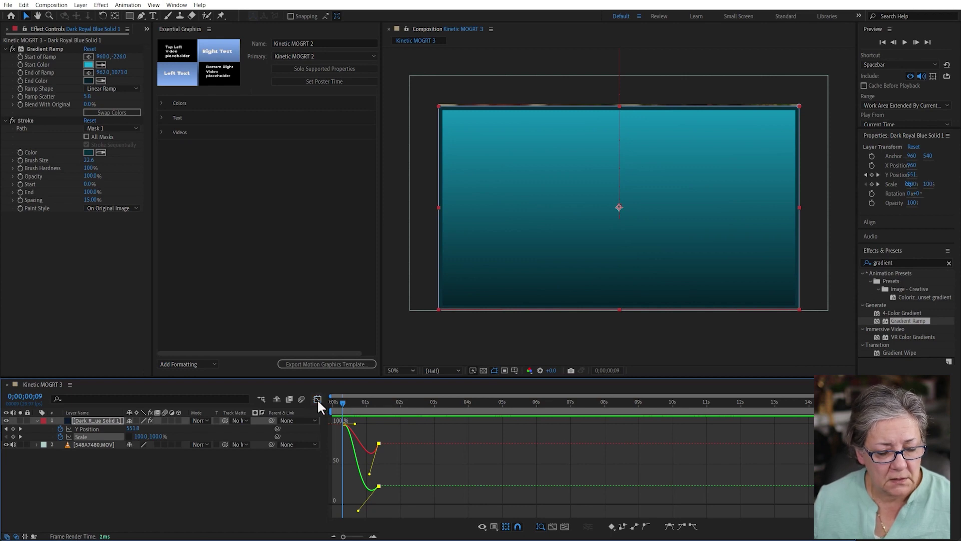
click(317, 399)
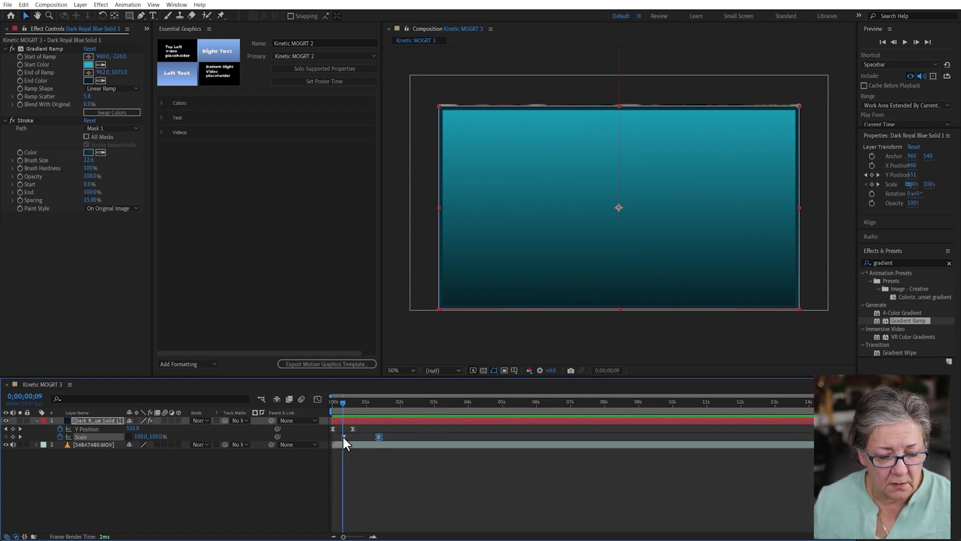
drag(343, 437, 351, 437)
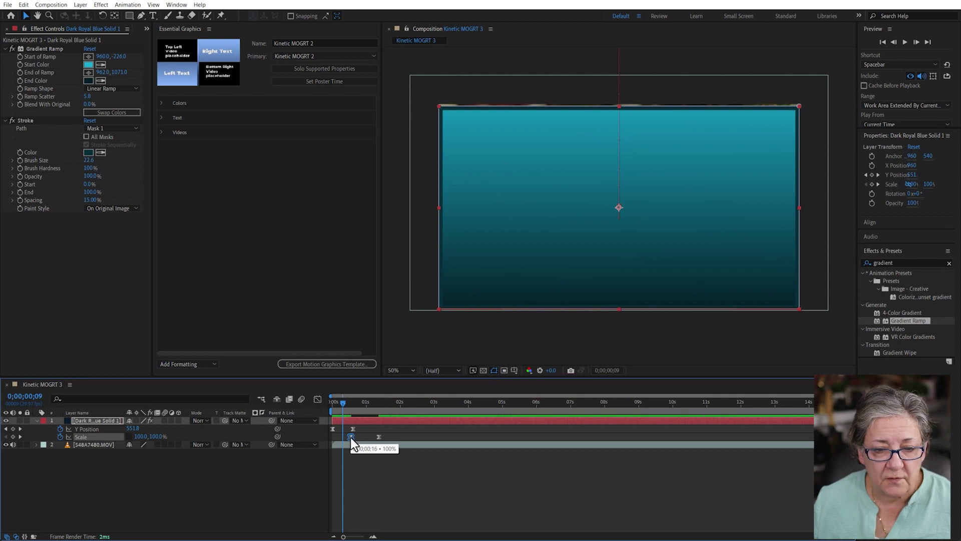
Move the solid's second Y Position keyframe to 0;00;00;14 and preview the animation.
click(343, 399)
drag(352, 429, 347, 428)
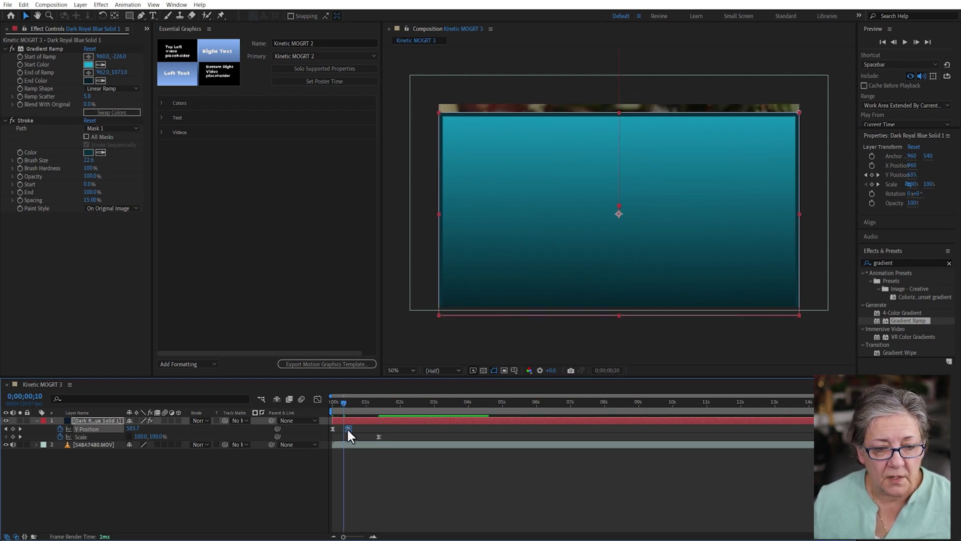
click(334, 402)
key(space)
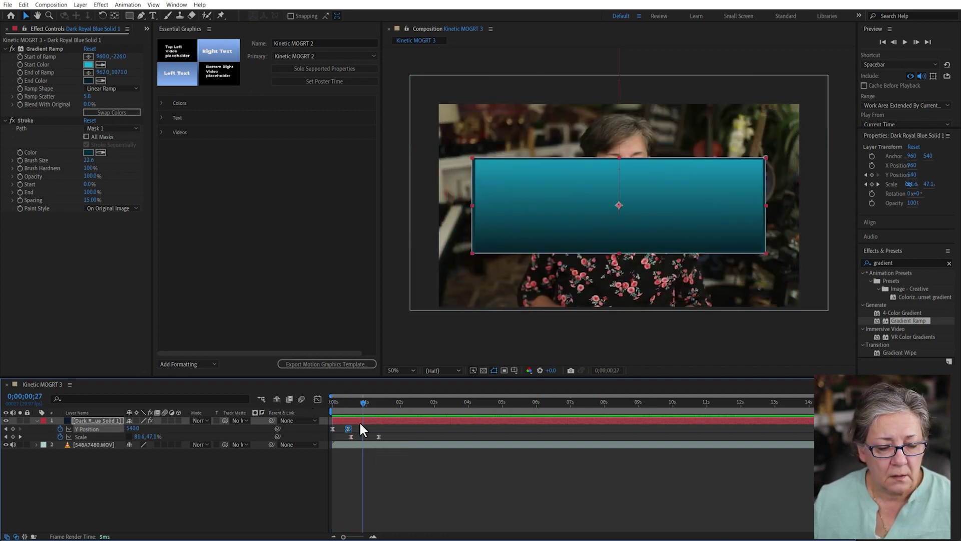
Check the frame at the second Y Position keyframe, and preview the retimed animation from the start.
click(350, 403)
click(348, 403)
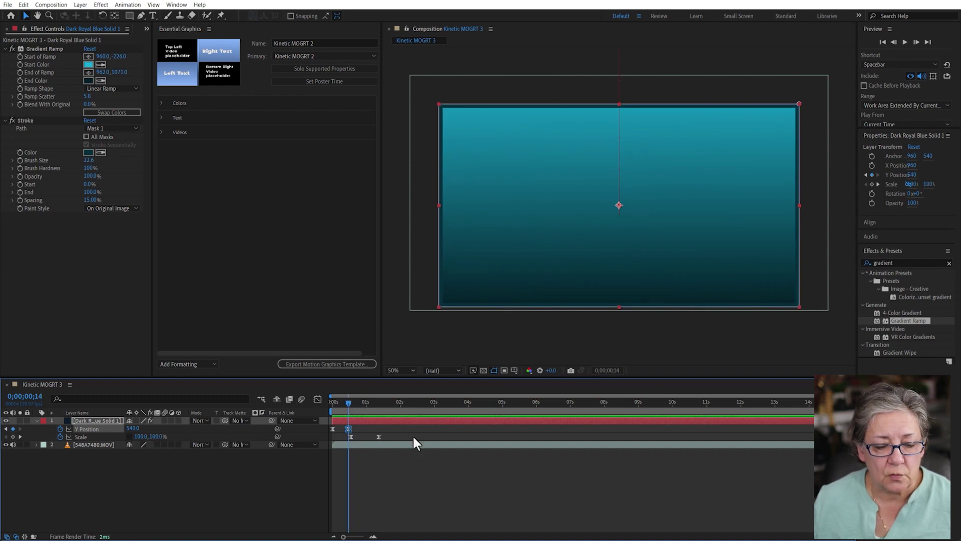
click(386, 484)
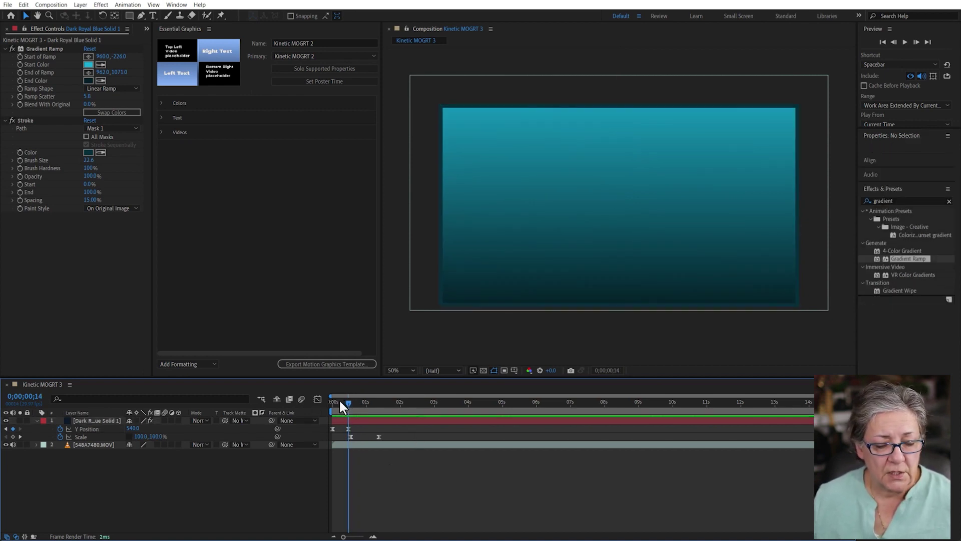
key(Home)
key(space)
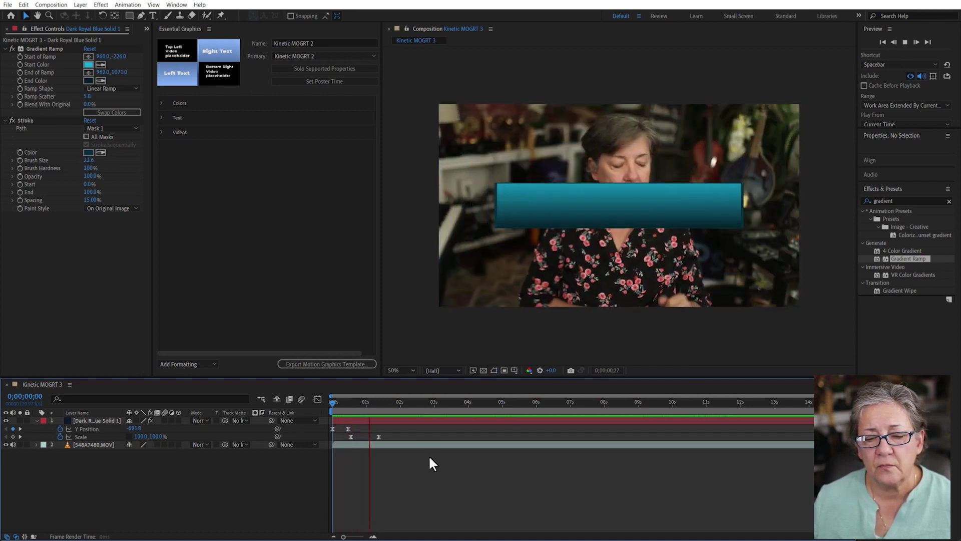
key(space)
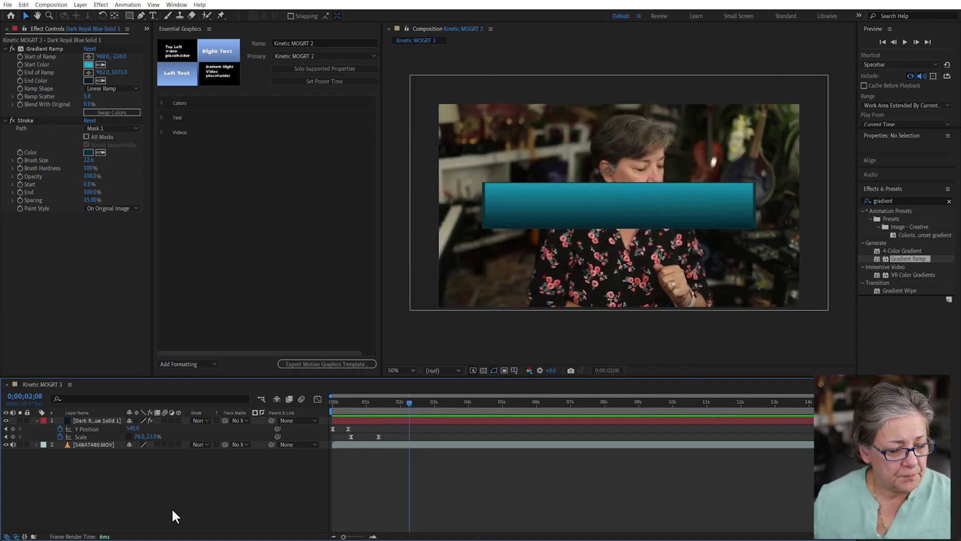
Set the solid's Y Position to 820 at the second keyframe, 0;00;00;14.
drag(378, 407, 345, 414)
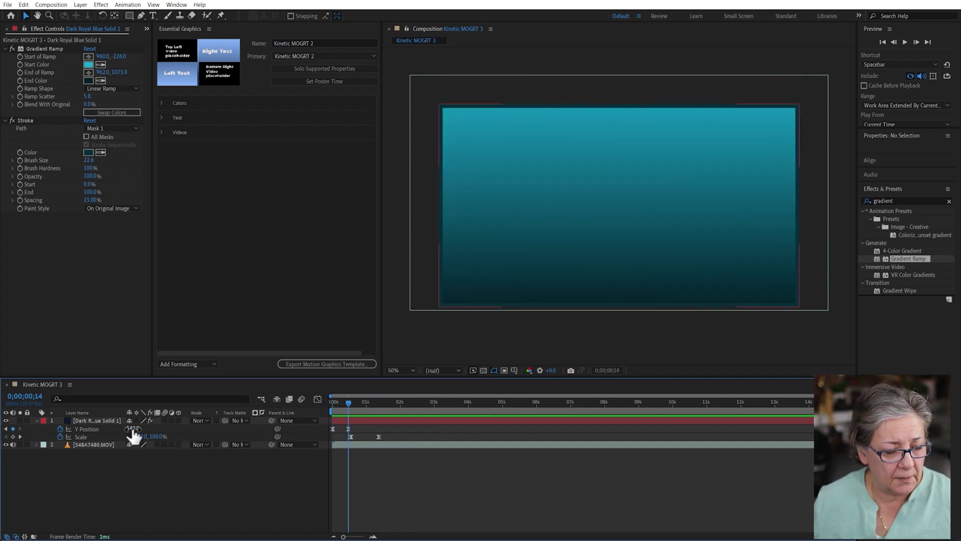
drag(133, 432, 263, 428)
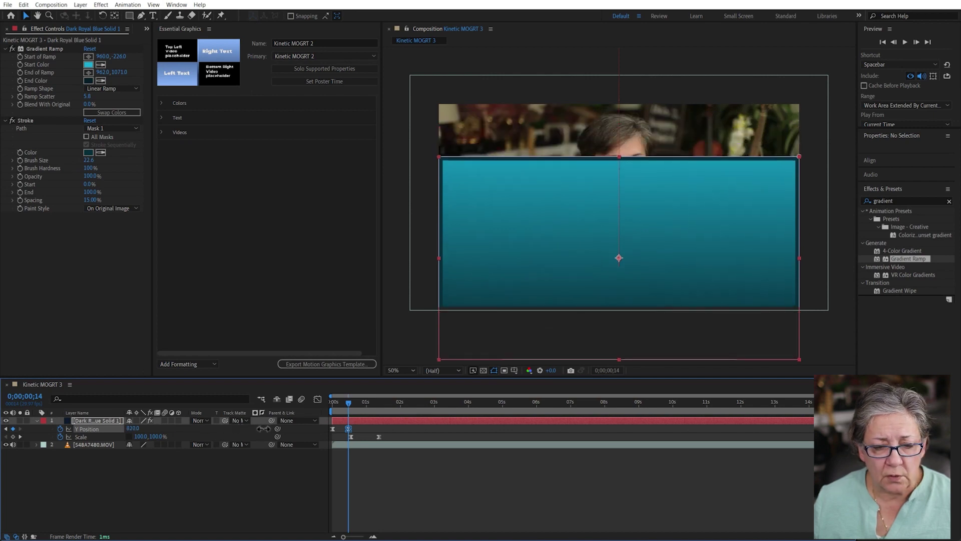
Try a Y Position of 890 for the scaled-down solid at 0;00;01;23, and delete the keyframe this adds.
click(392, 404)
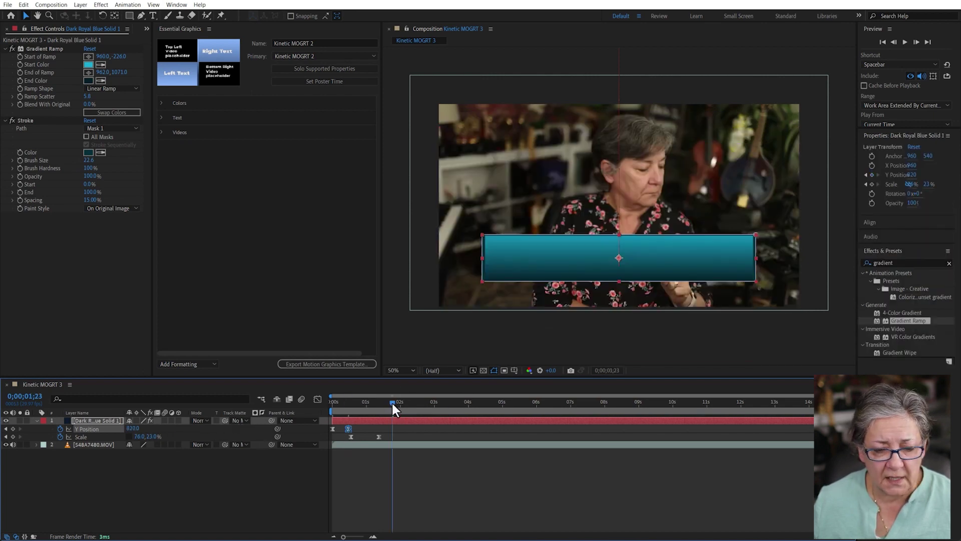
drag(134, 429, 160, 421)
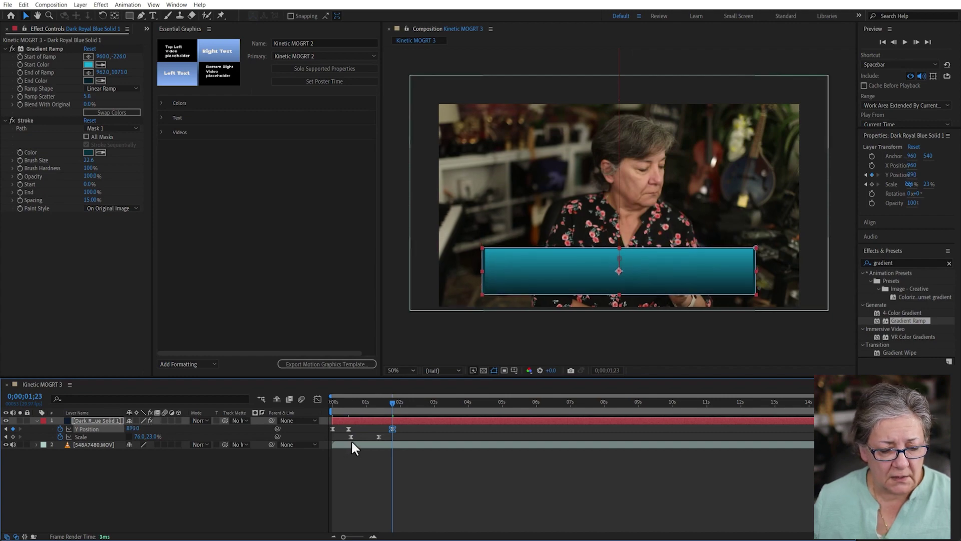
click(133, 429)
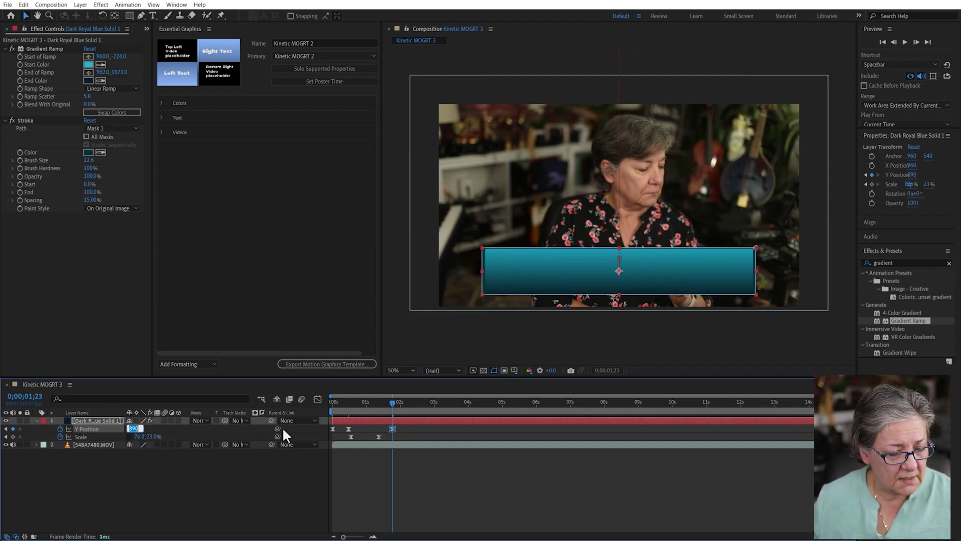
click(371, 488)
click(393, 429)
key(Delete)
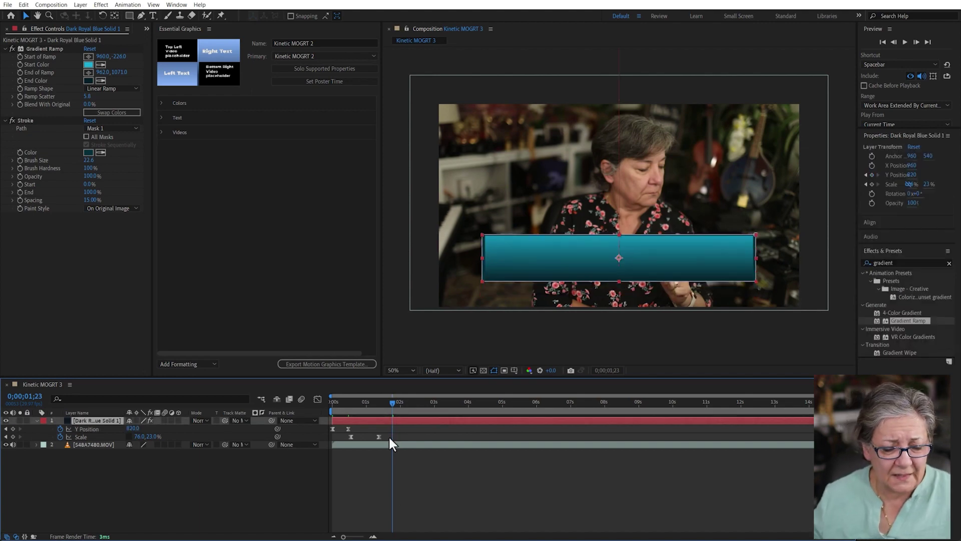
Set the solid's Y Position to 890 at its second keyframe, 0;00;00;14, and preview the animation from the start.
drag(356, 401, 348, 404)
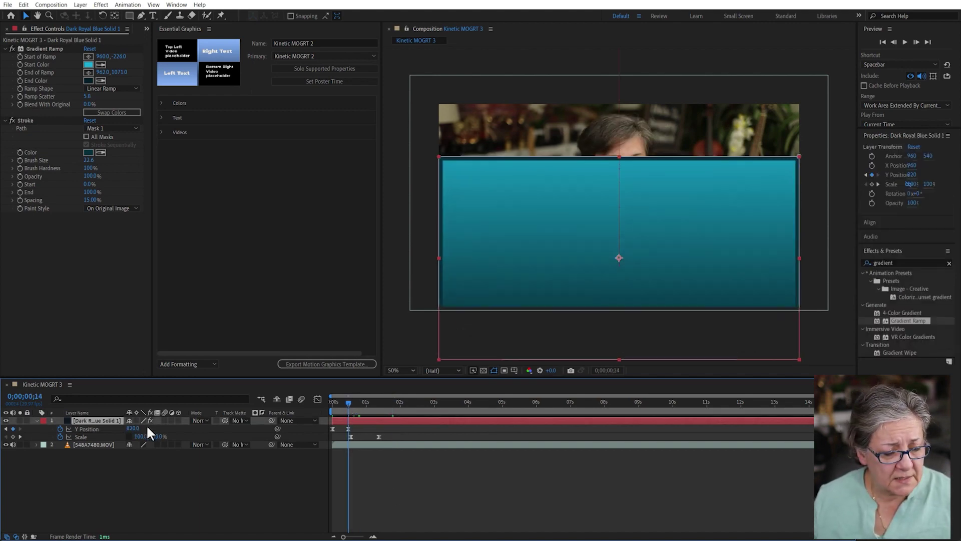
click(133, 428)
text(890)
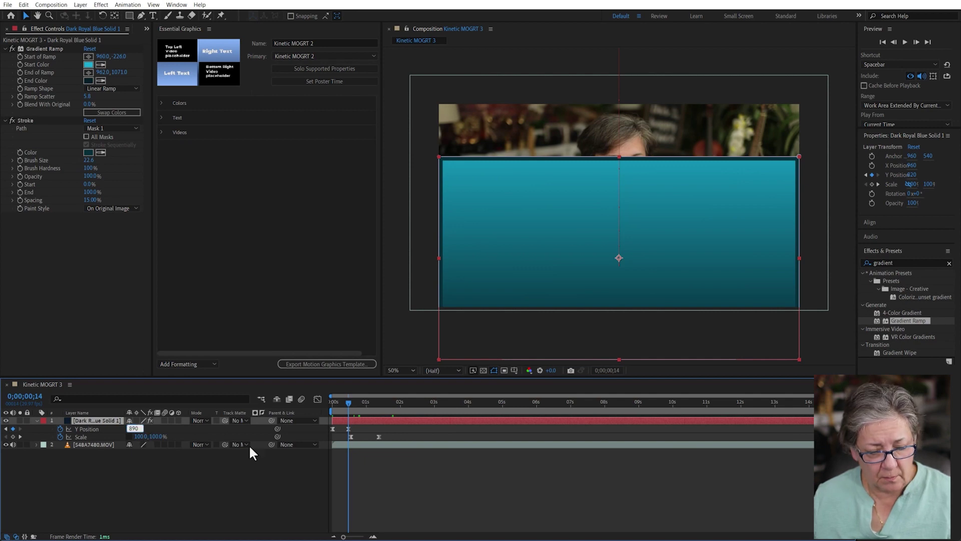
click(431, 496)
drag(343, 399, 276, 407)
key(space)
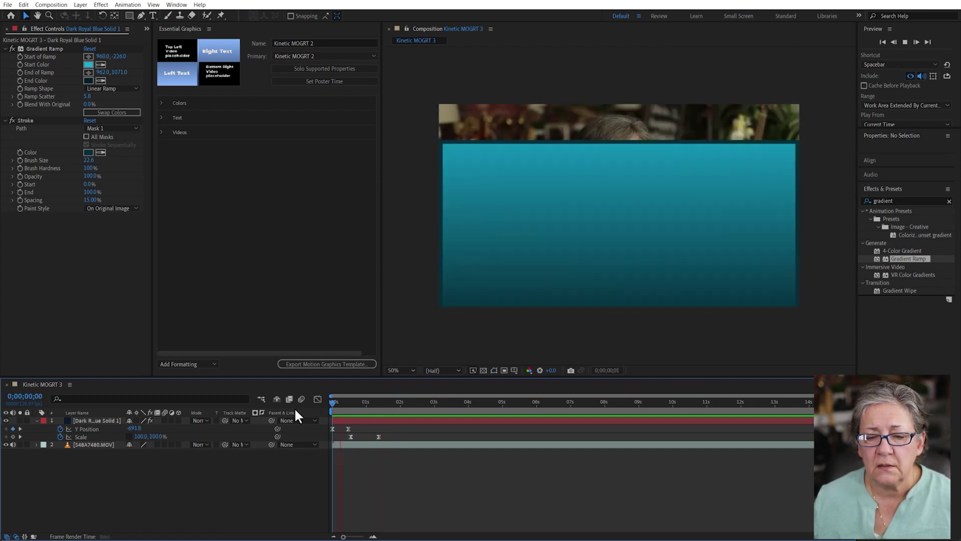
key(space)
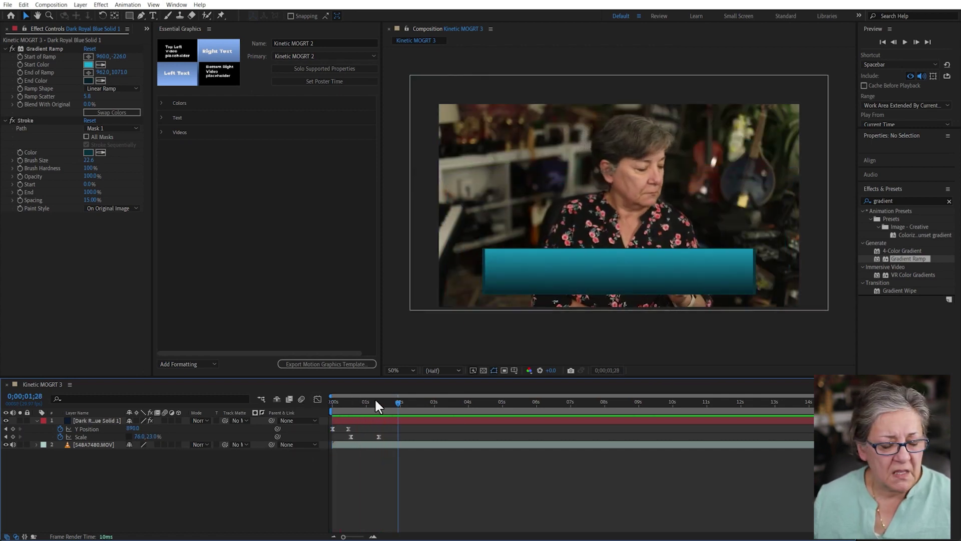
Raise the second Y Position keyframe's handle in the graph editor so the curve overshoots further, and preview the motion.
drag(354, 401, 348, 406)
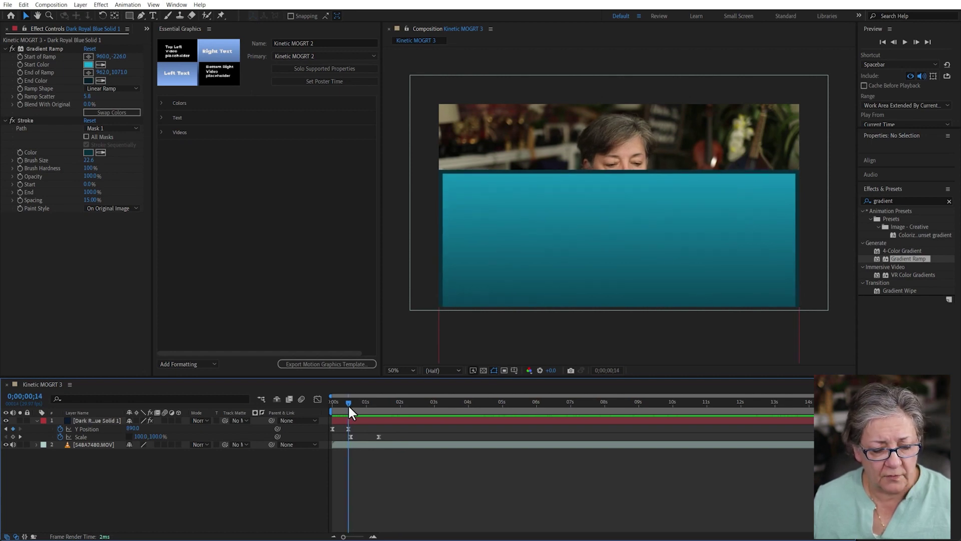
click(87, 430)
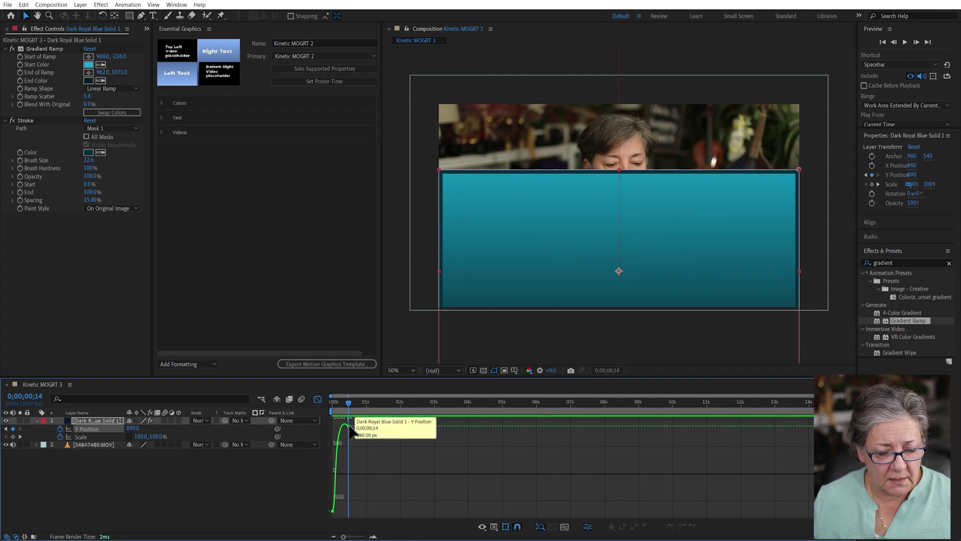
mouse_move(331, 421)
mouse_down()
mouse_move(335, 405)
mouse_move(343, 414)
mouse_up()
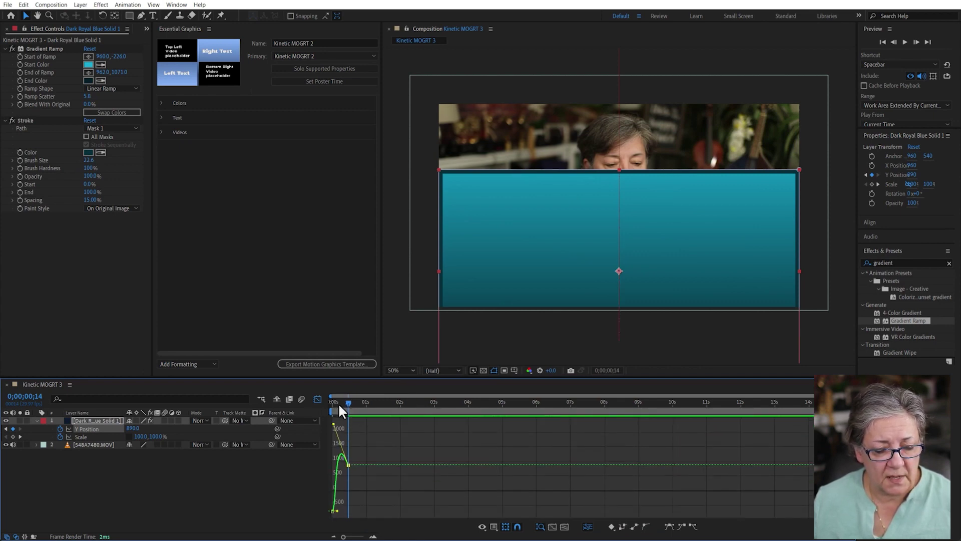
key(Home)
click(248, 500)
key(space)
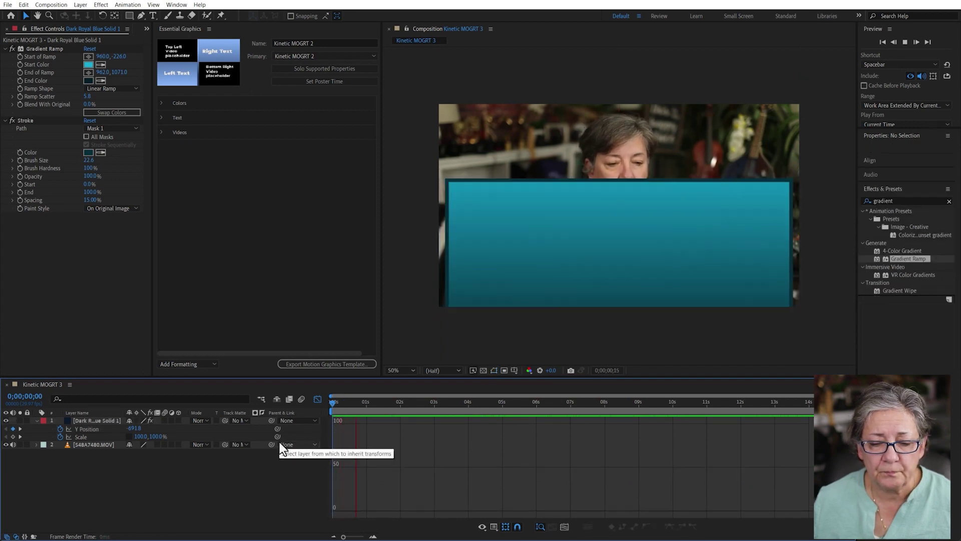
key(space)
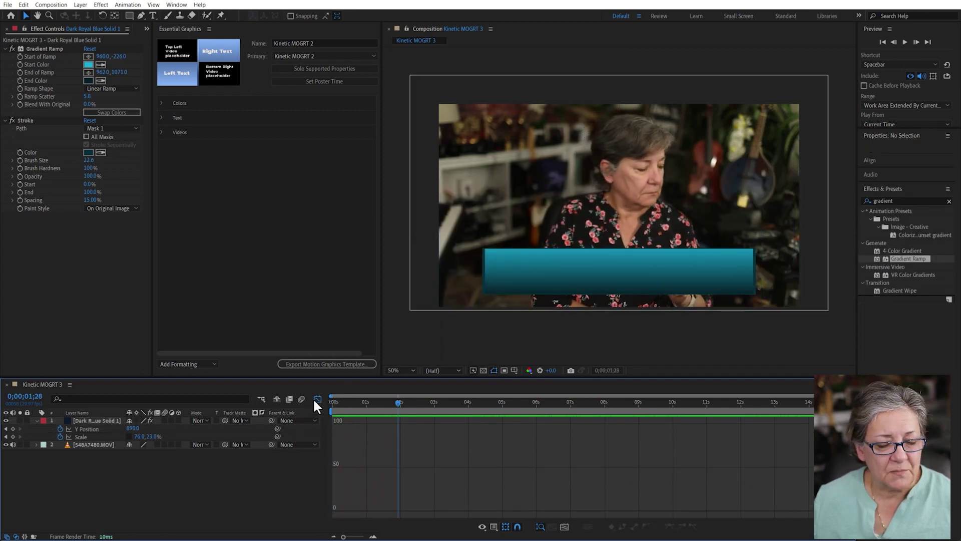
Leave the graph editor and preview the lower-third animation again from the start.
click(318, 400)
key(Home)
key(space)
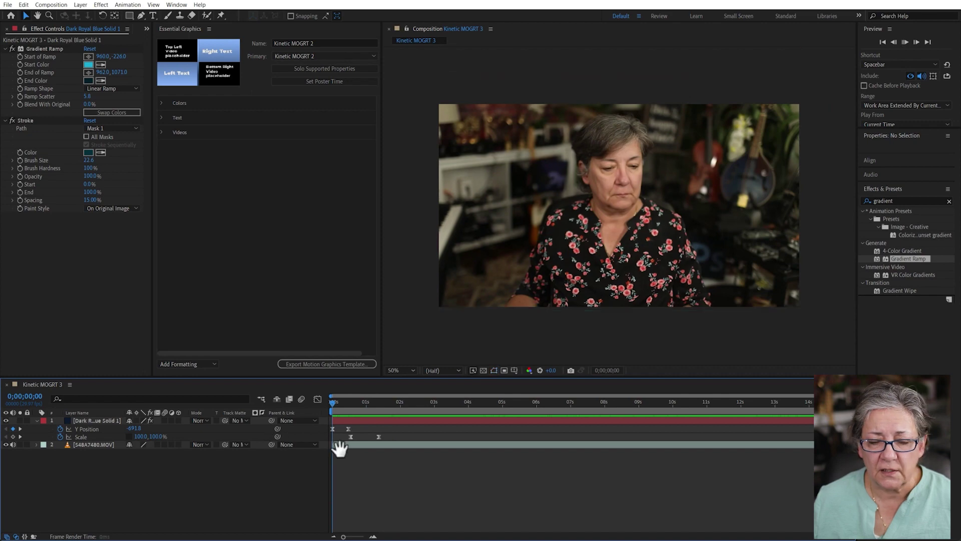
key(space)
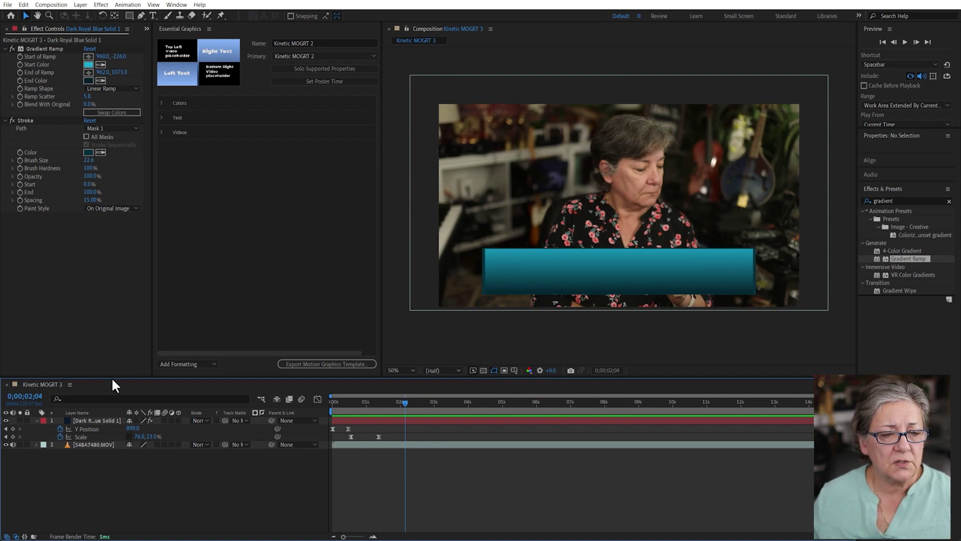
Make Kinetic MOGRT 3 the primary composition for Essential Graphics and name the template Kinetic MOGRT 3.
click(326, 57)
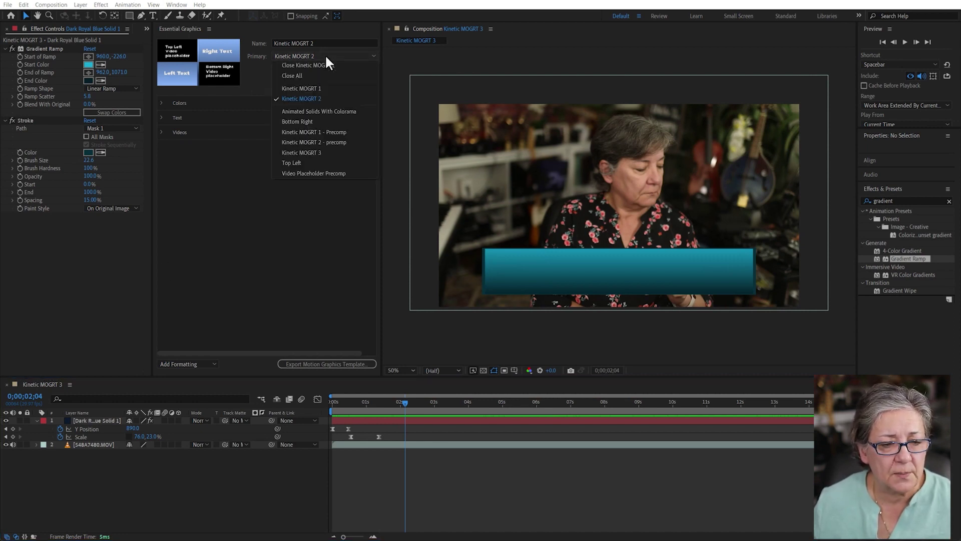
click(320, 151)
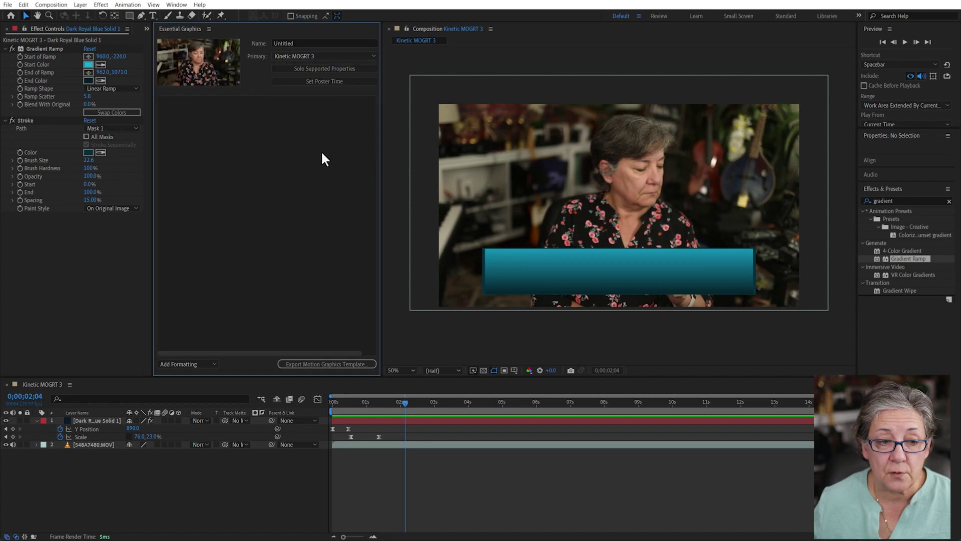
click(314, 43)
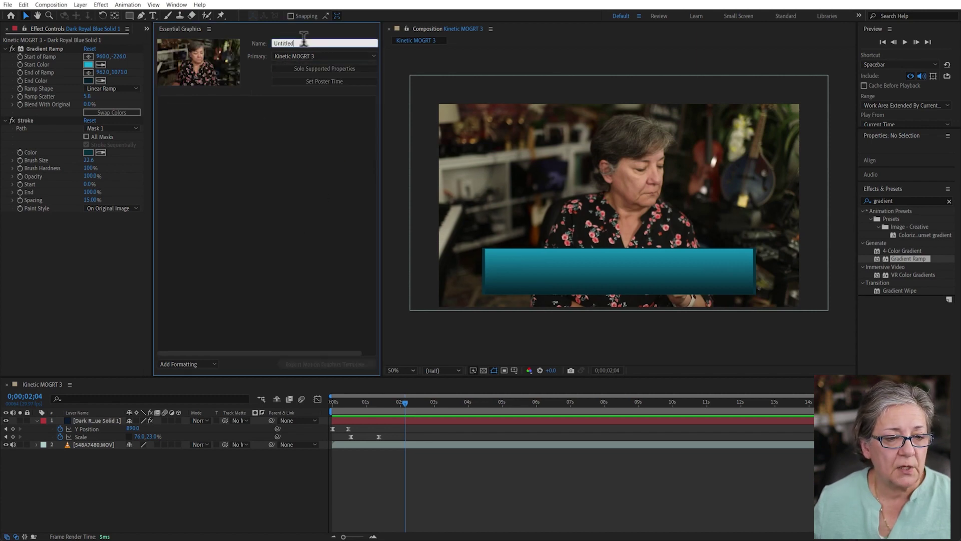
text(Ki)
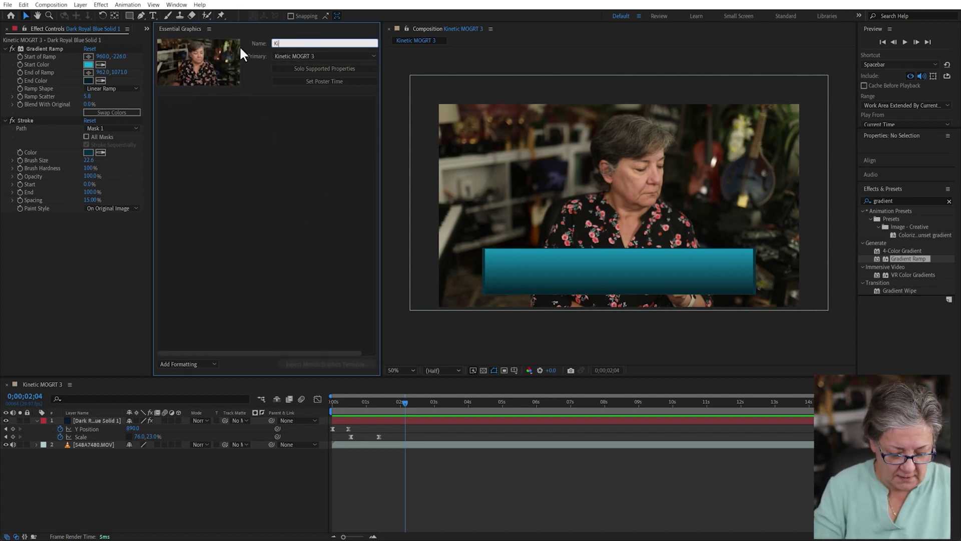
text(netic MOGRT 3)
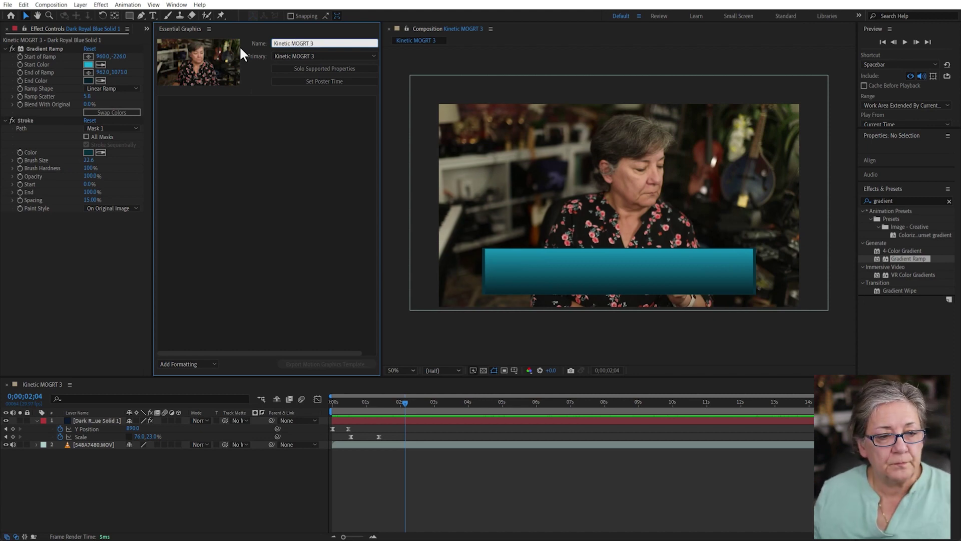
key(Return)
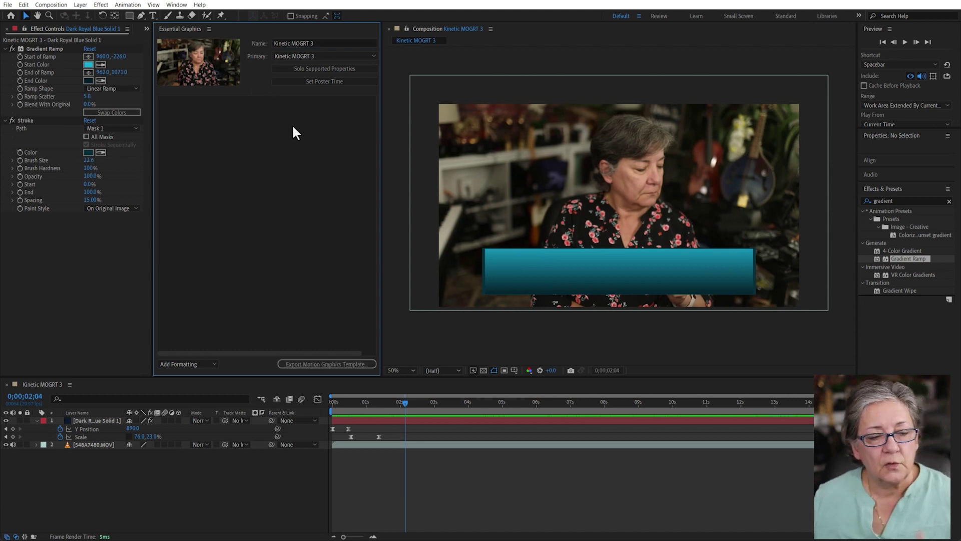
Solo the solid's supported properties and add the Gradient Ramp's Start Color and End Color to Essential Graphics.
click(84, 429)
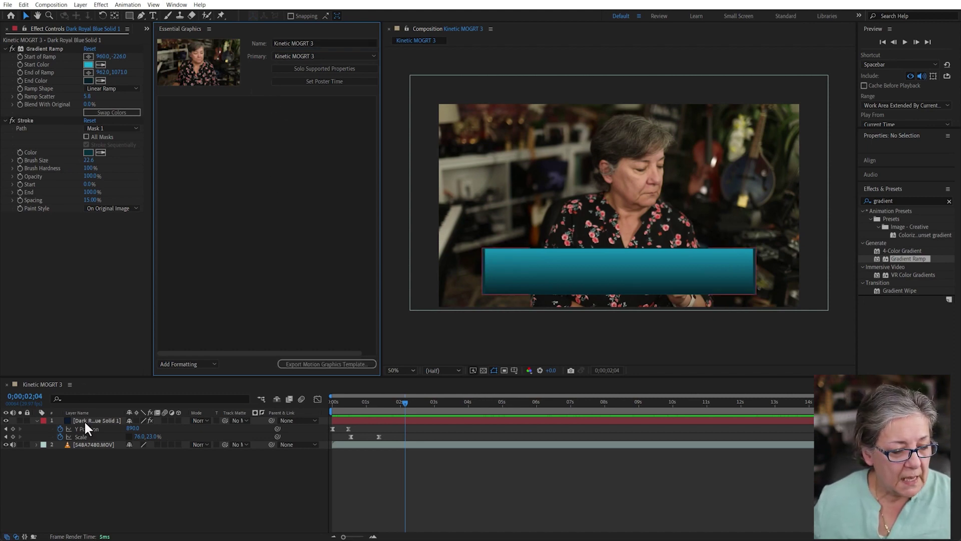
click(84, 420)
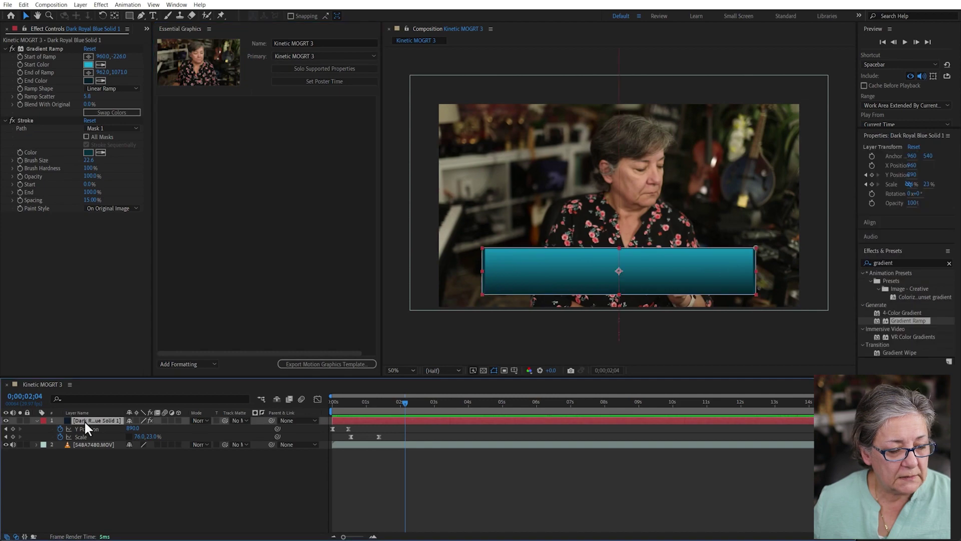
click(321, 69)
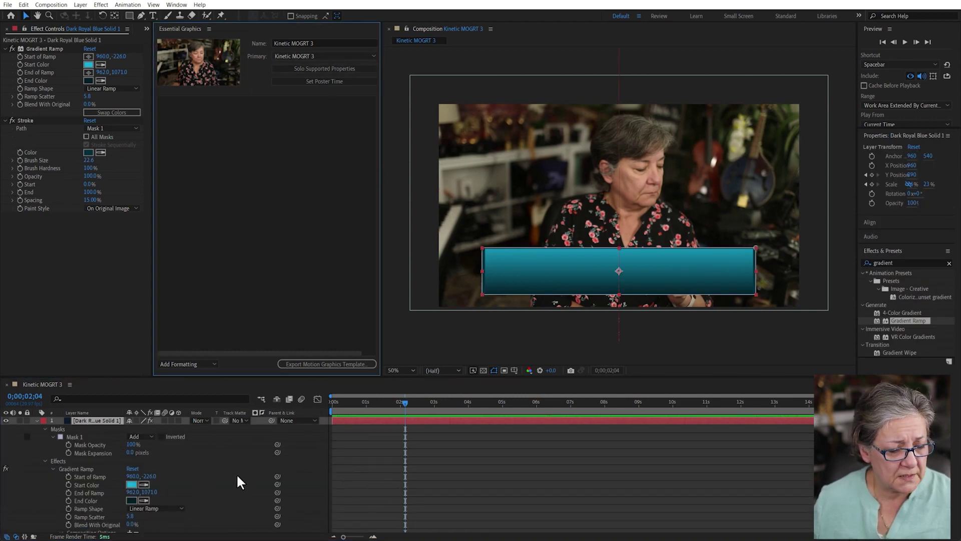
drag(88, 484, 263, 135)
drag(86, 500, 260, 201)
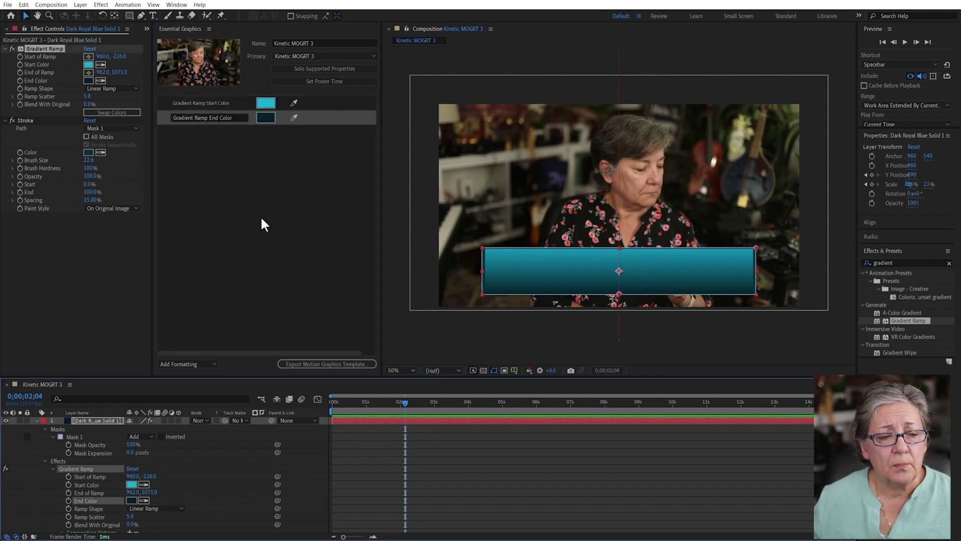
Shorten the names of the two Gradient Ramp controls in Essential Graphics to Start Color and End Color.
click(207, 102)
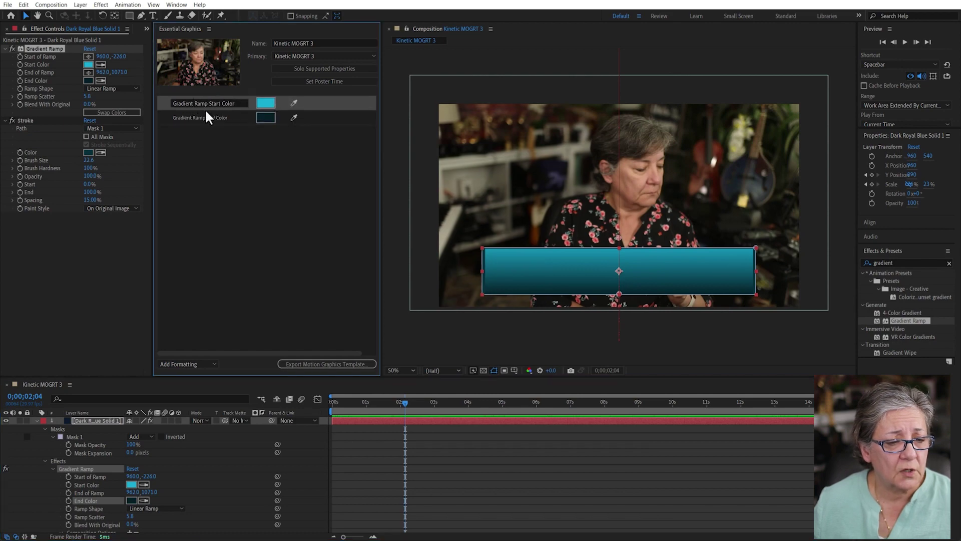
click(208, 103)
key(shift+Home)
key(BackSpace)
click(198, 116)
click(207, 119)
key(shift+Home)
key(BackSpace)
key(Return)
Add a group named Rectangle Setting in Essential Graphics and move the Start Color and End Color controls into it.
click(186, 359)
click(175, 383)
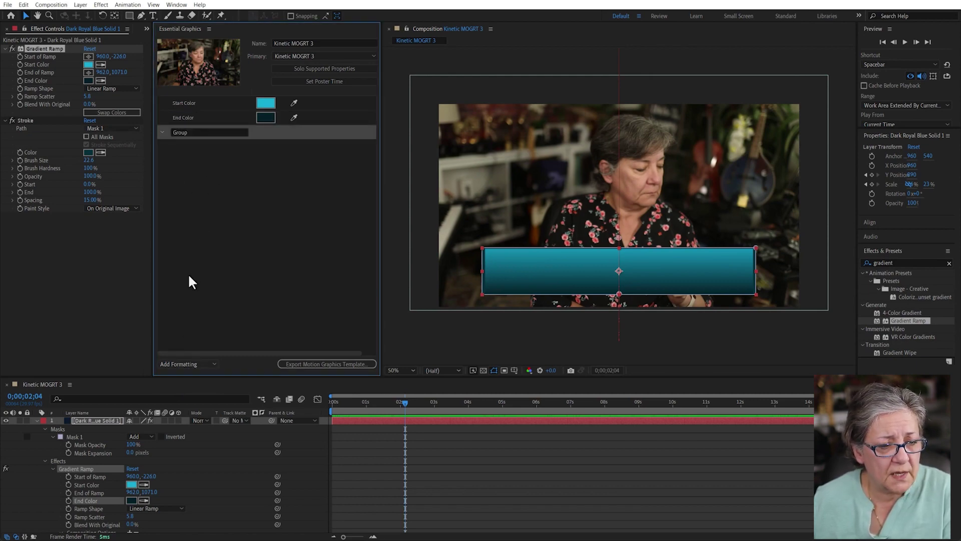
click(198, 131)
text(rectangle)
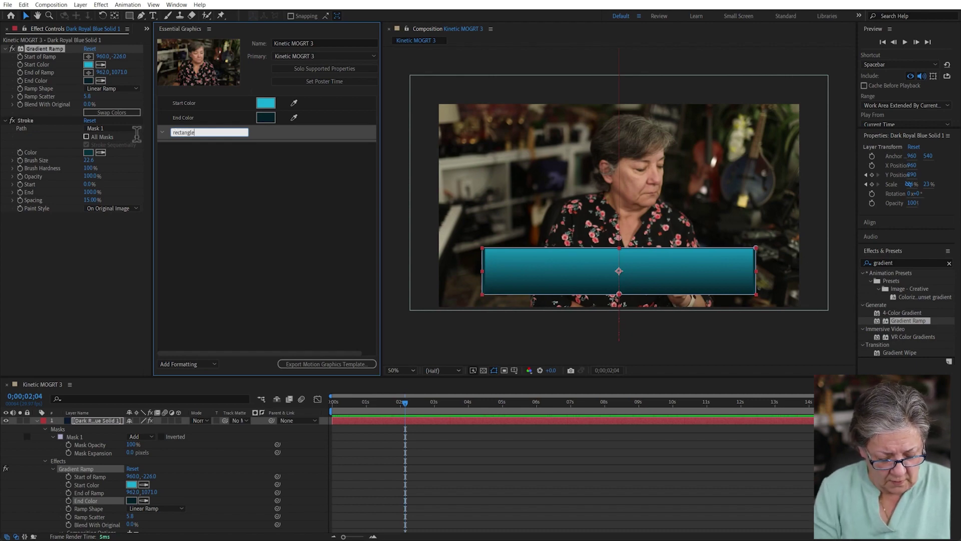
text( Setting)
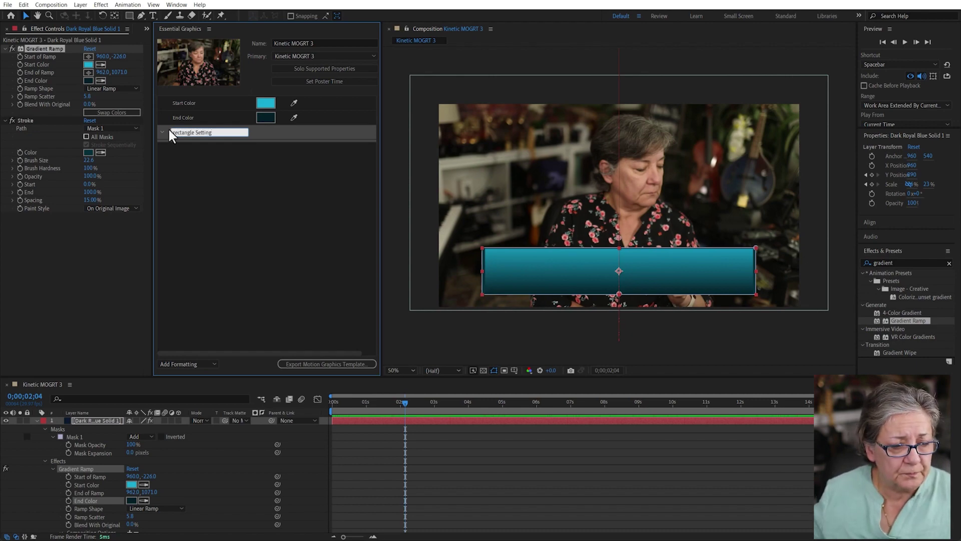
click(215, 165)
double_click(179, 133)
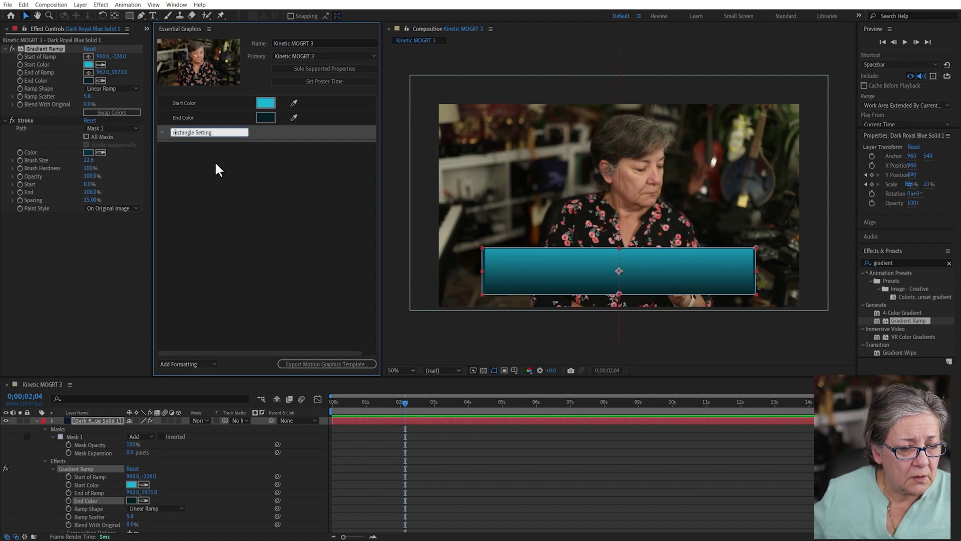
text(R)
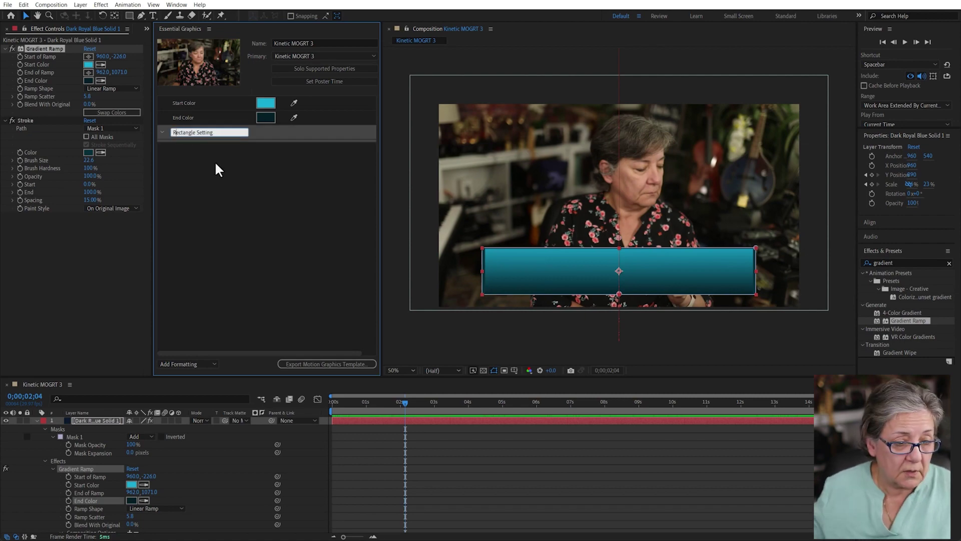
click(203, 115)
drag(323, 118, 272, 188)
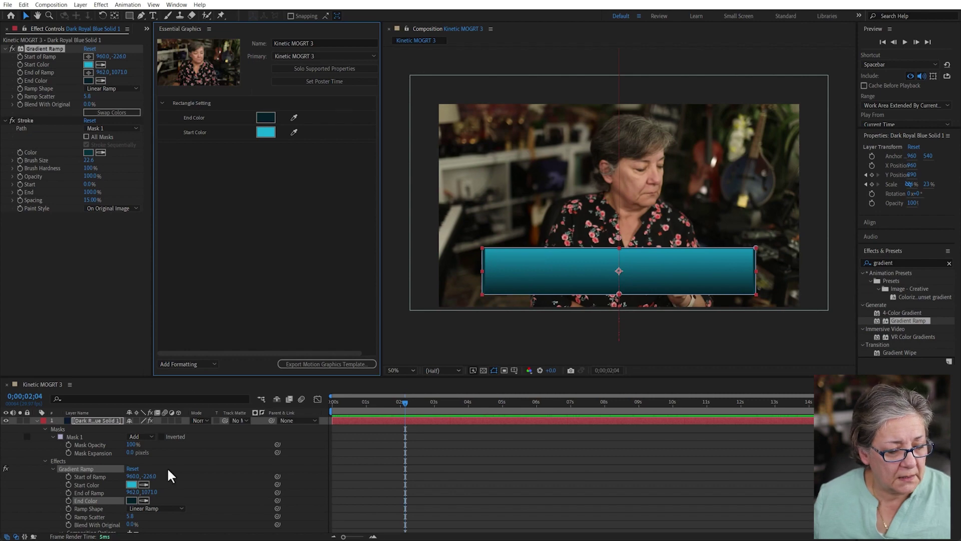
Add the Stroke effect's Opacity property to the Rectangle Setting group and select the new control.
scroll(196, 471, down, 5)
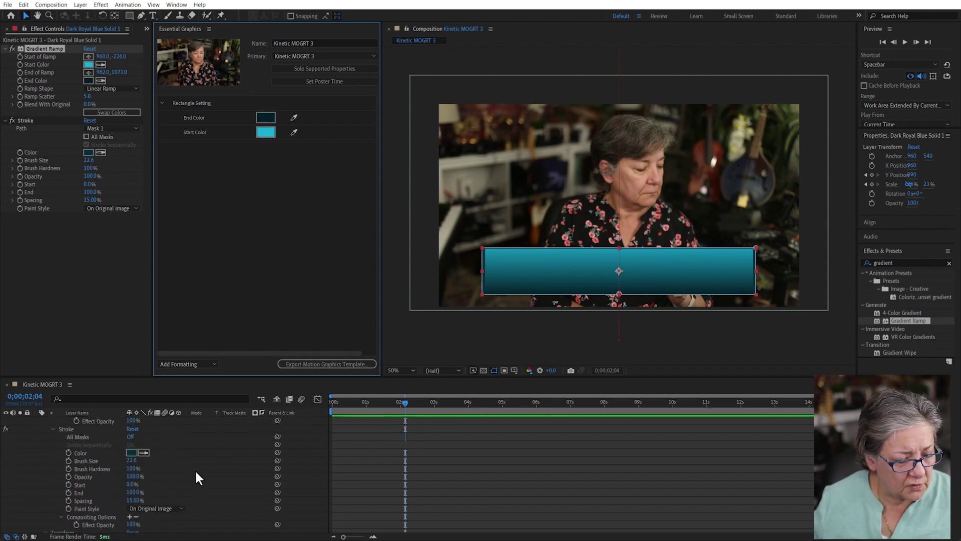
mouse_move(79, 476)
mouse_down()
mouse_move(176, 163)
mouse_move(198, 130)
mouse_move(200, 142)
mouse_up()
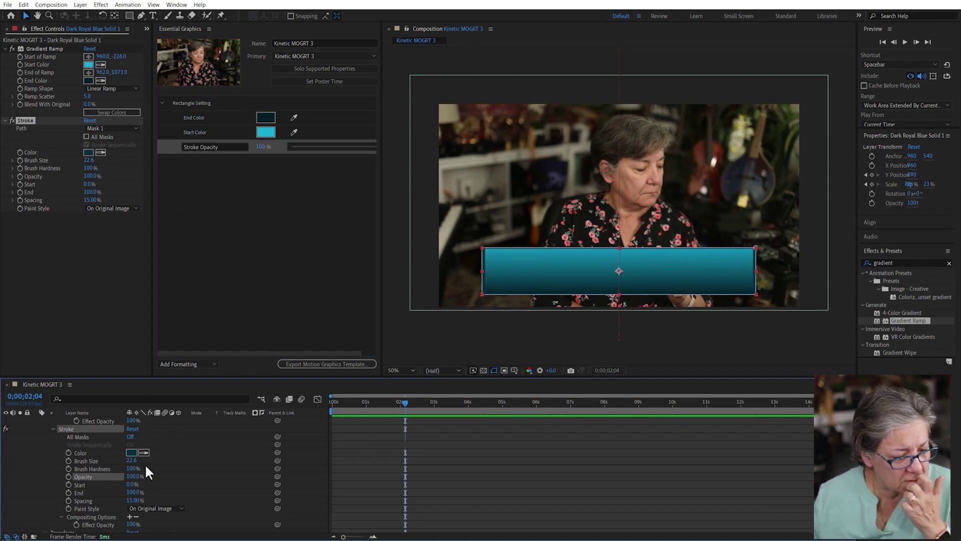
click(166, 147)
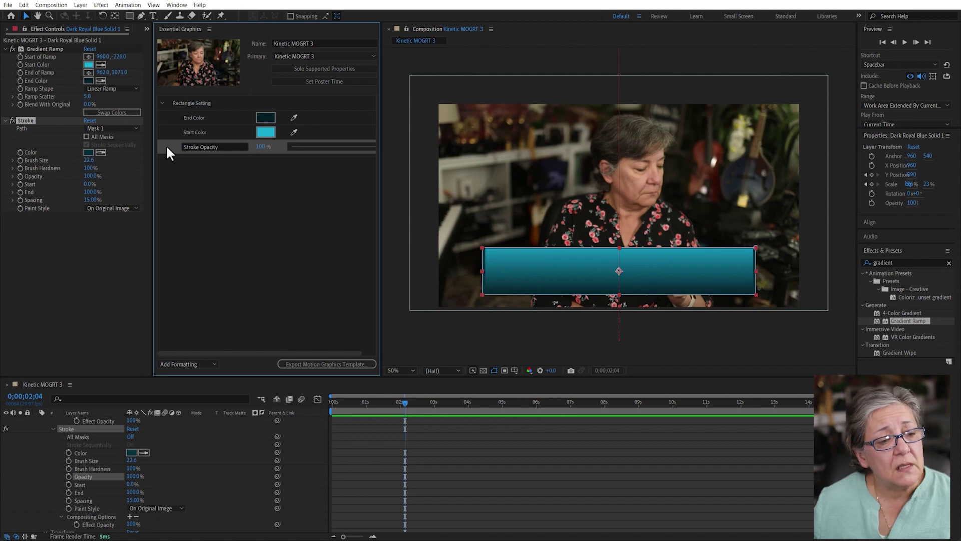
Add the Stroke effect's Color and the solid's Transform Opacity to the Rectangle Setting group in Essential Graphics.
mouse_move(85, 455)
mouse_down()
mouse_move(149, 365)
mouse_move(247, 143)
mouse_up()
click(233, 217)
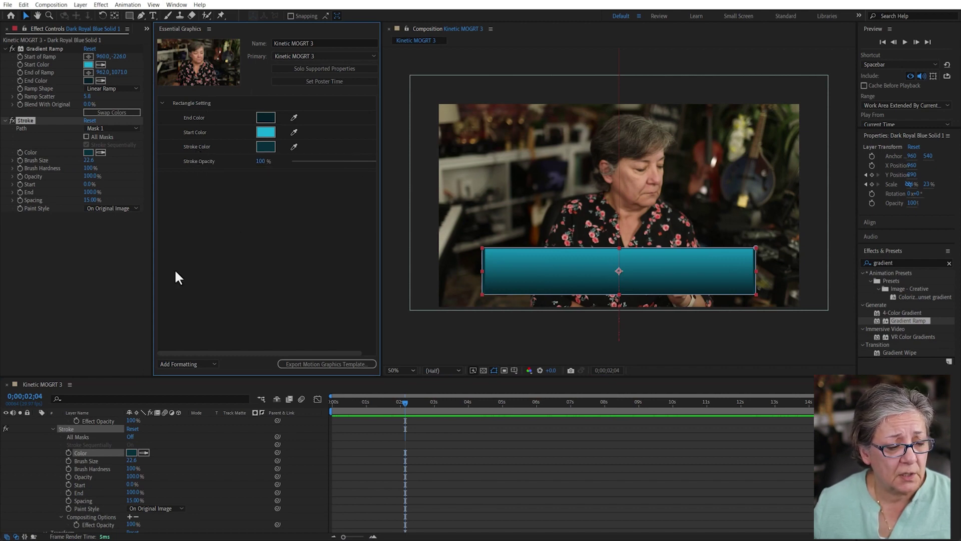
scroll(171, 463, up, 5)
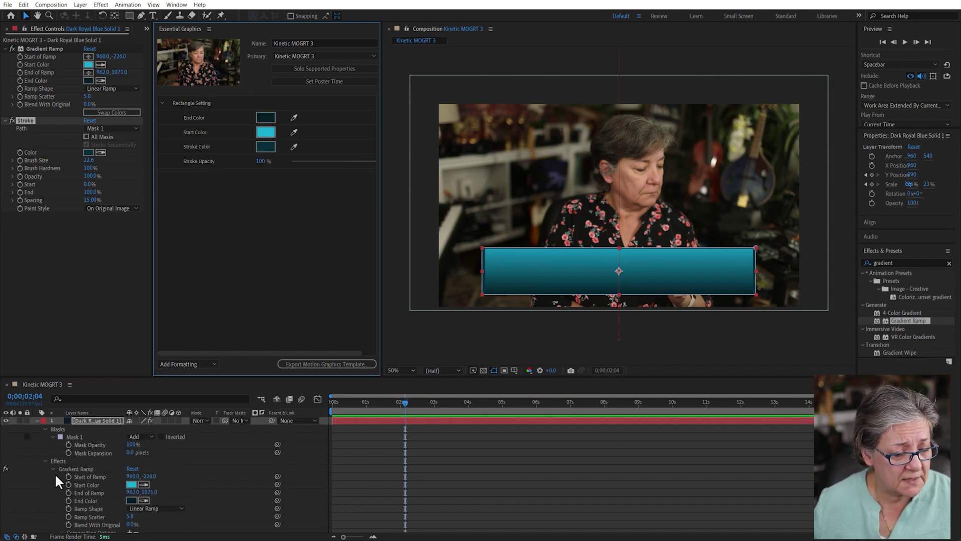
scroll(148, 459, down, 8)
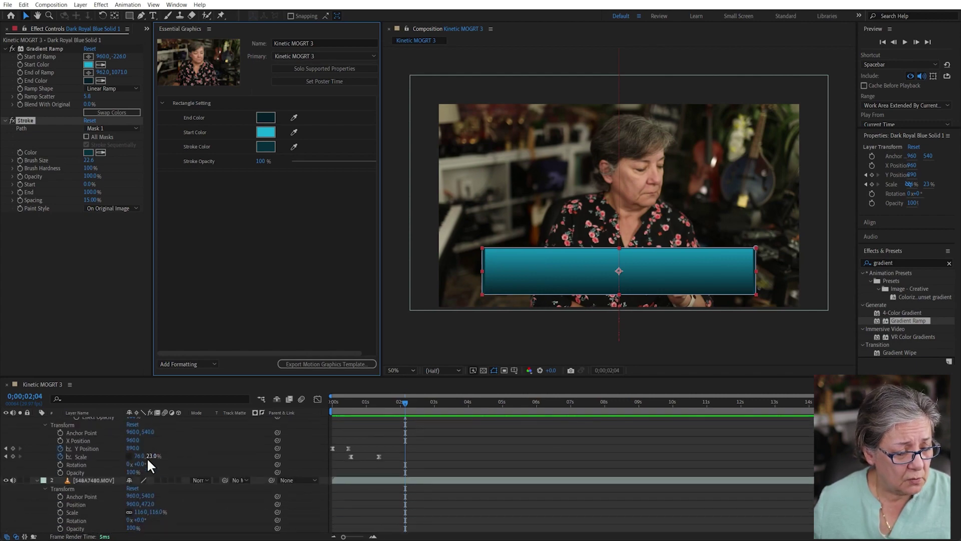
drag(70, 472, 235, 170)
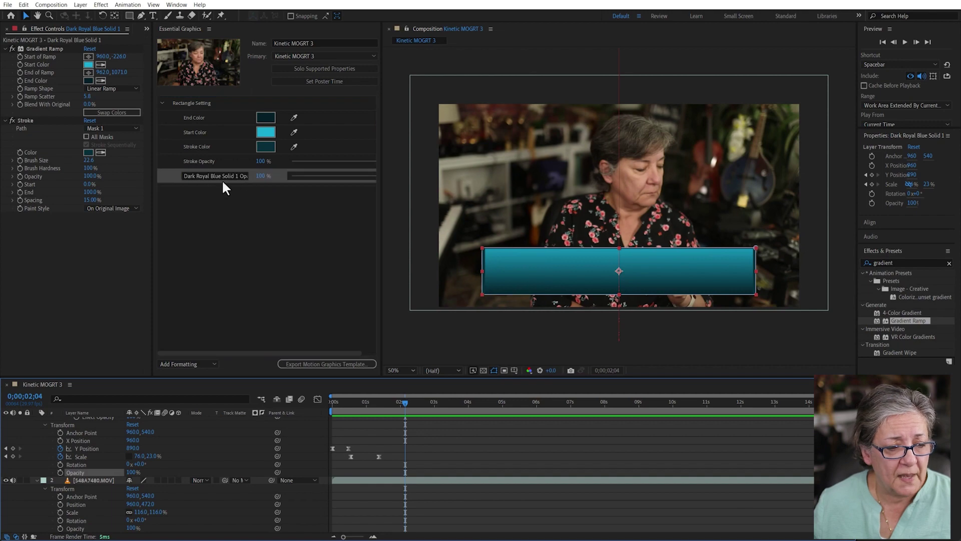
Rename the solid's opacity control in the Rectangle Setting group as Rectangle Opacity.
click(227, 176)
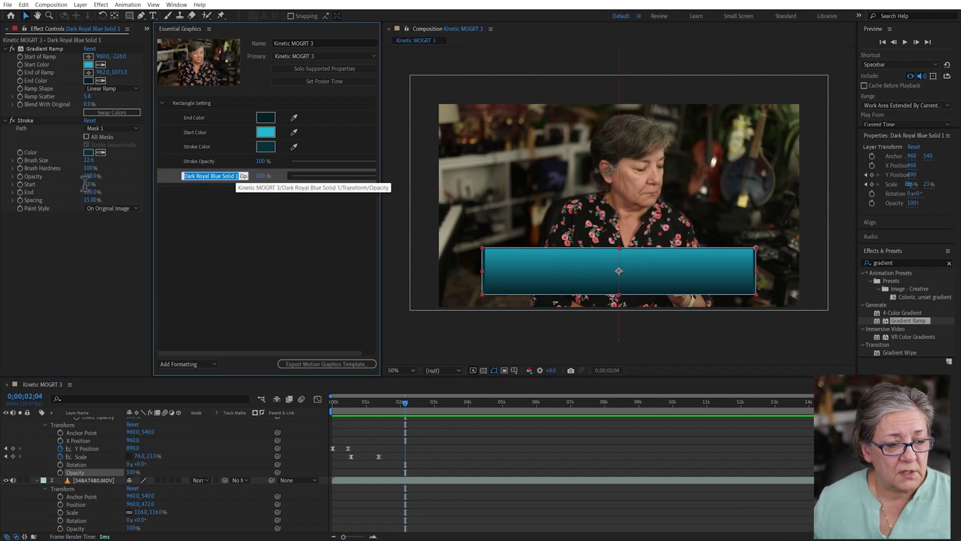
text(recta)
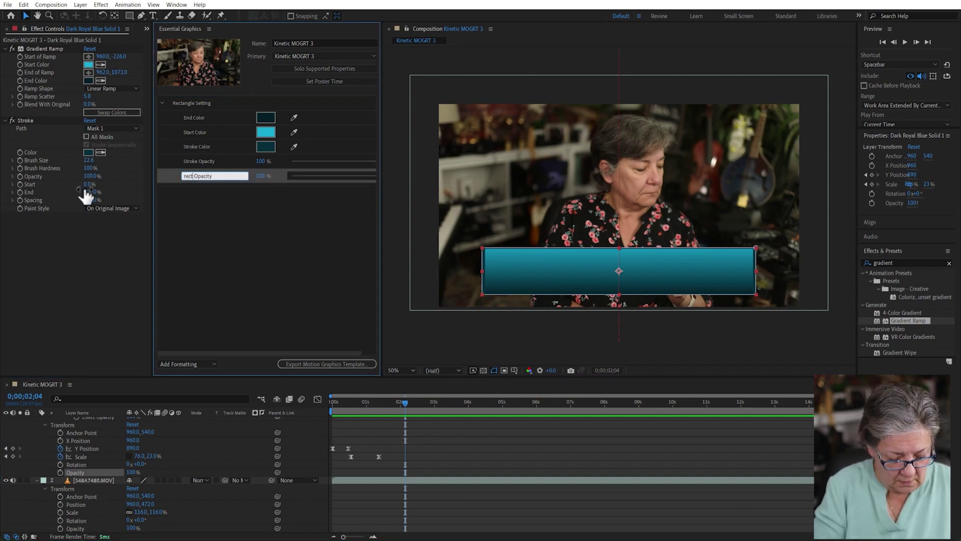
text(ngle)
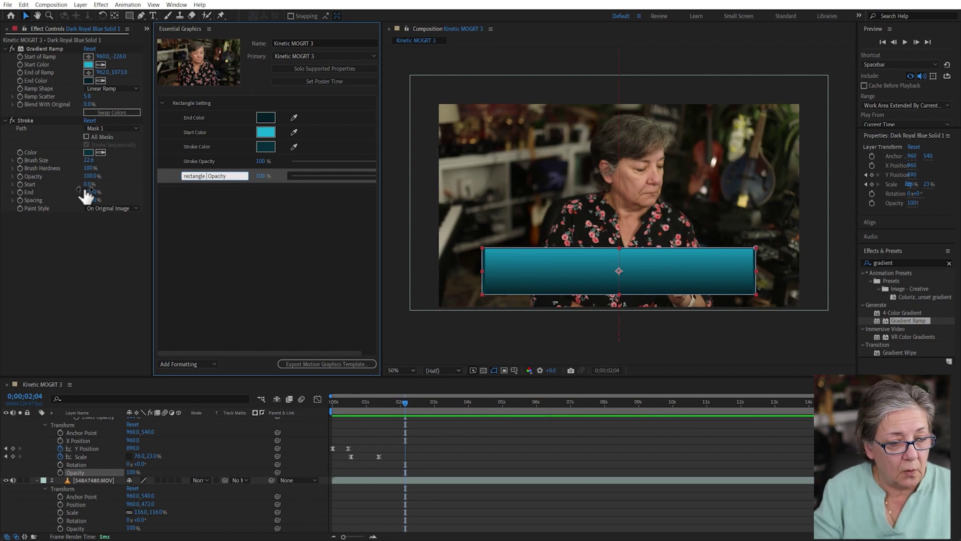
key(BackSpace)
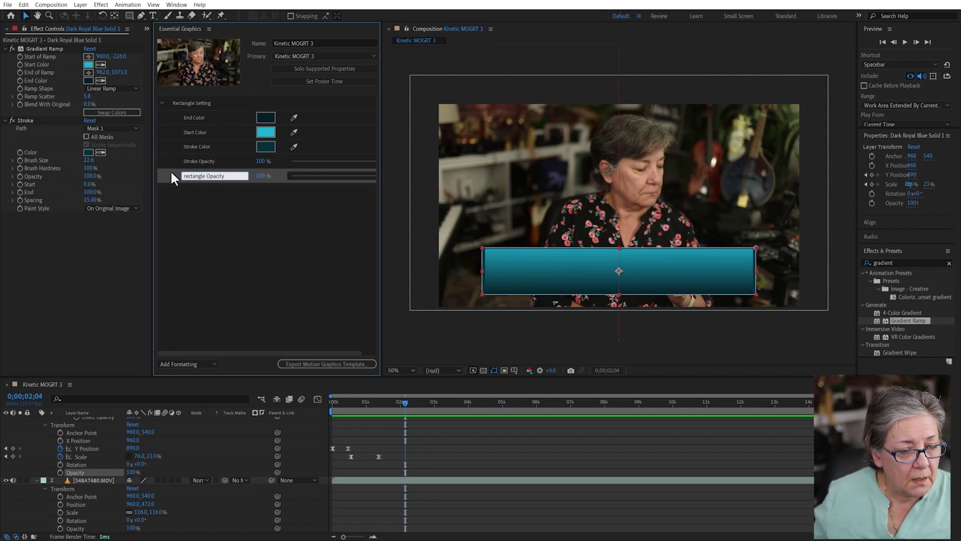
click(184, 176)
key(BackSpace)
text(R)
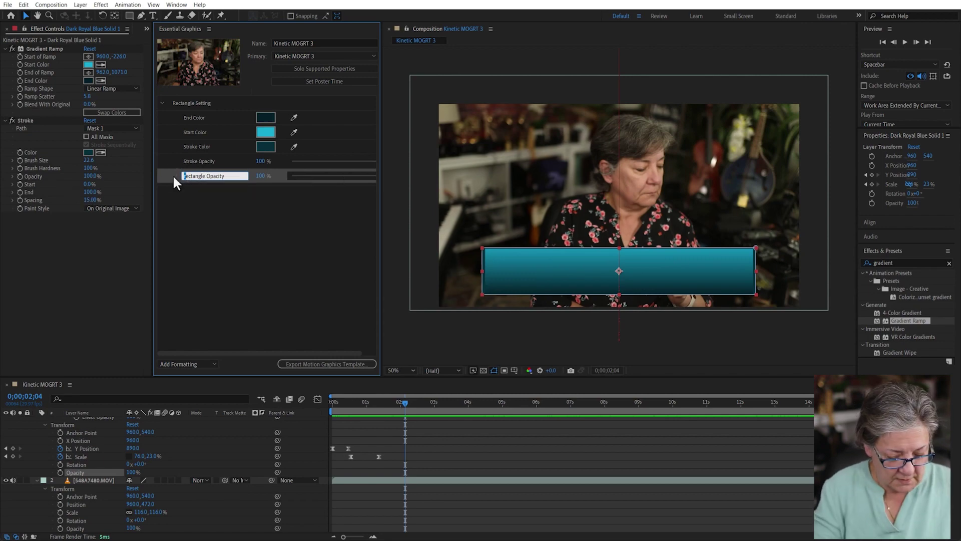
click(244, 236)
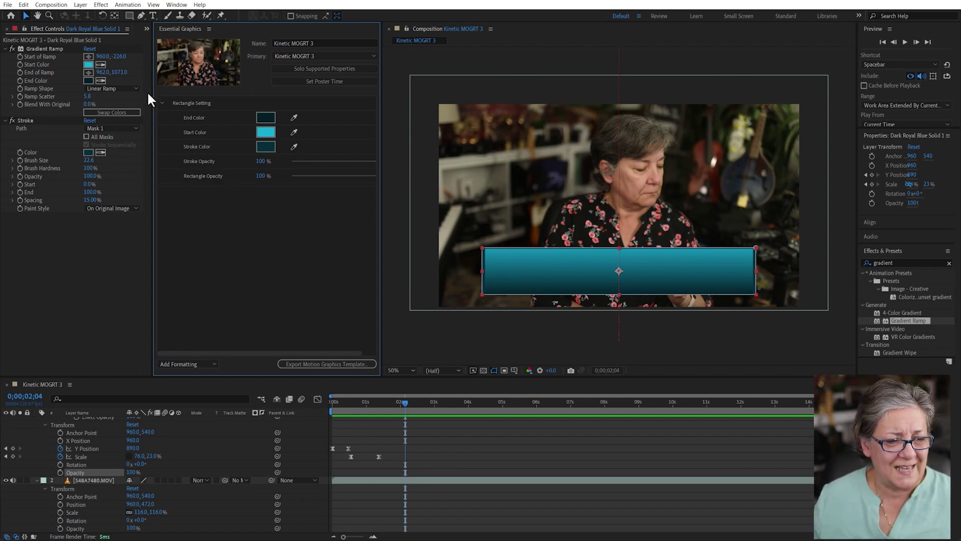
Collapse the Rectangle Setting group and the properties of both timeline layers, leaving no layer selected.
click(162, 103)
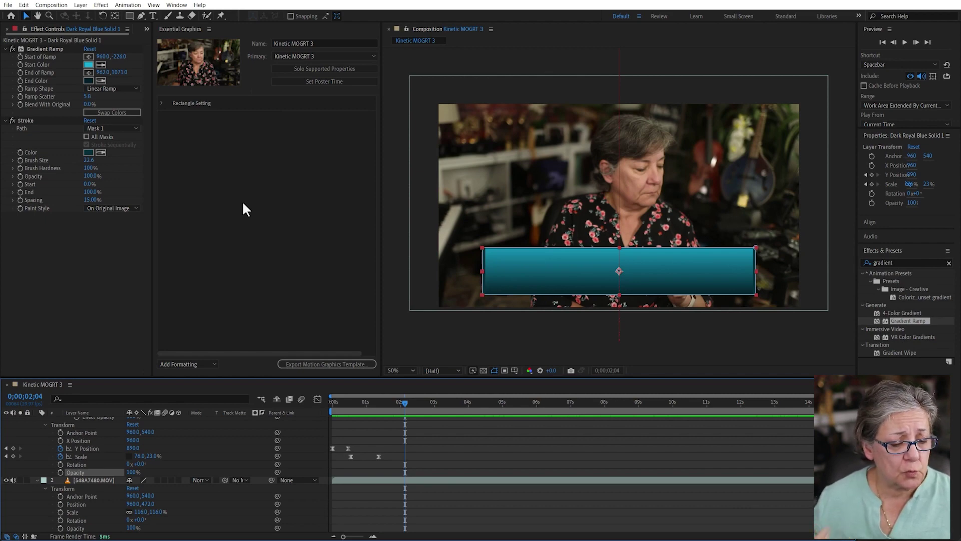
click(37, 481)
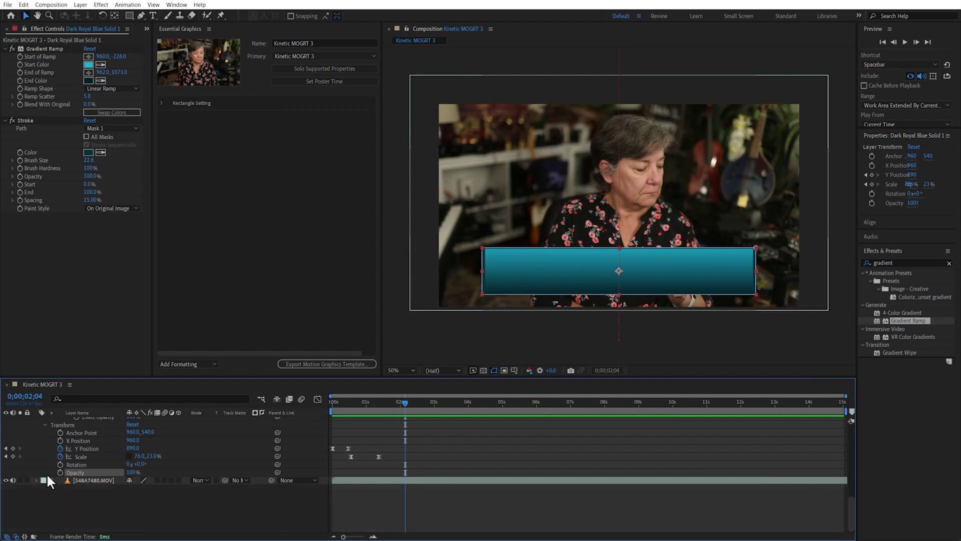
scroll(53, 443, up, 3)
scroll(56, 438, up, 6)
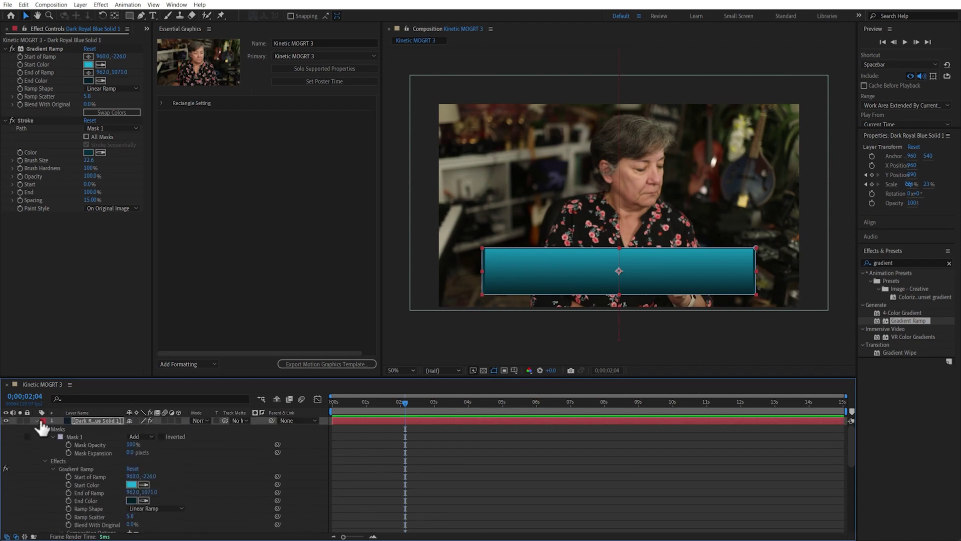
key(ctrl+a)
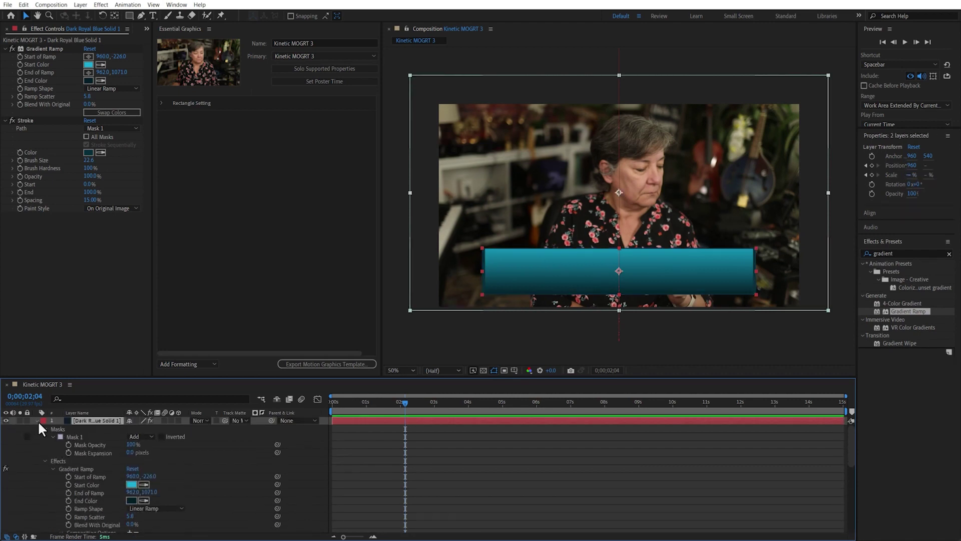
click(38, 419)
click(191, 446)
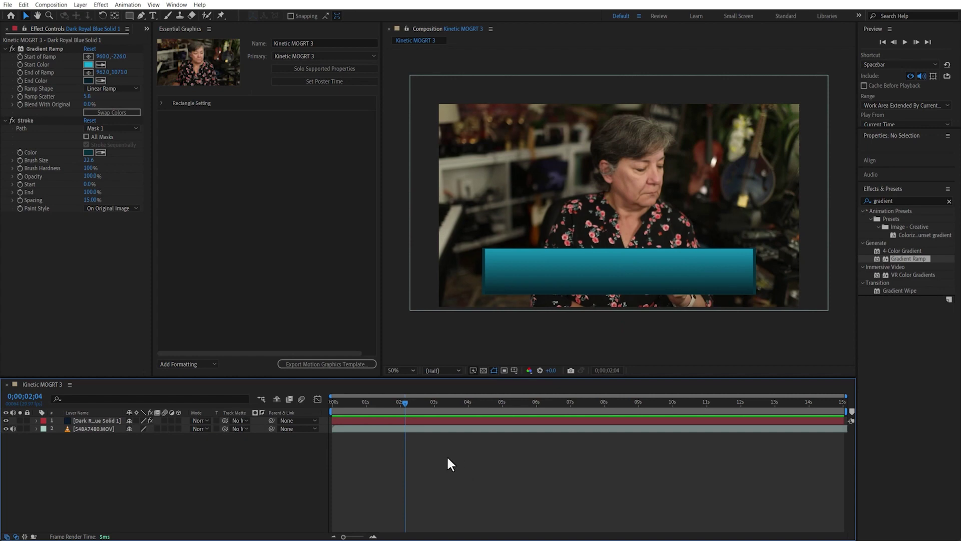
Add a text layer reading "This is my lower third" over the gradient rectangle.
click(151, 14)
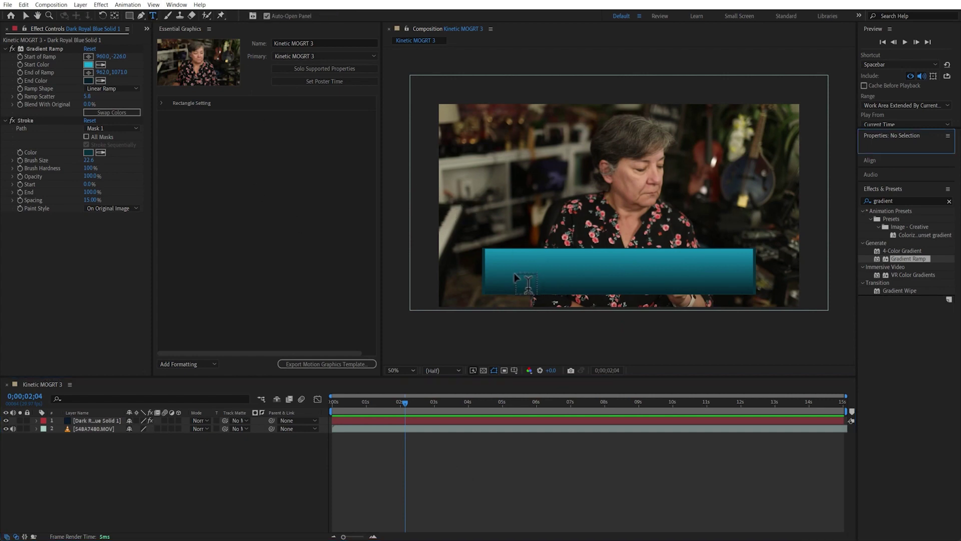
click(547, 299)
text(This is my)
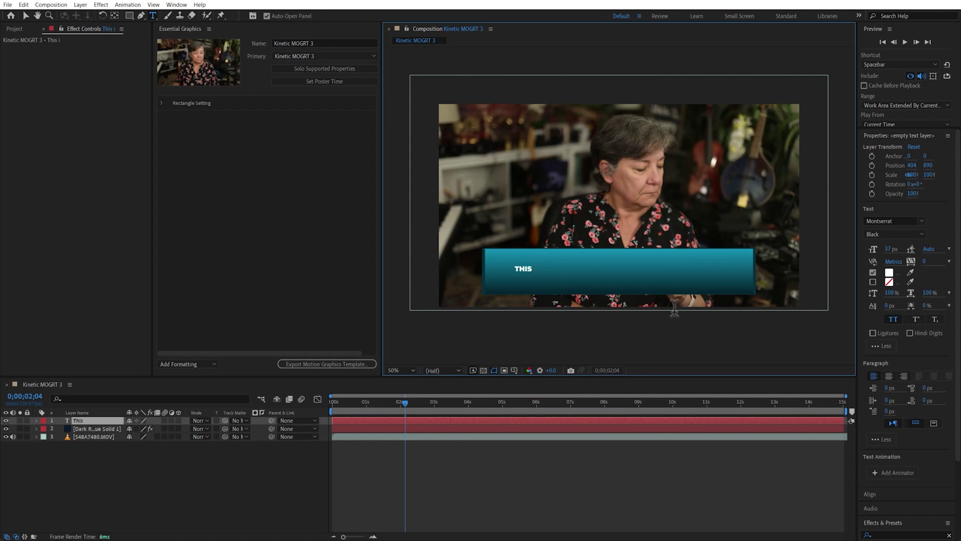
text( lowert th)
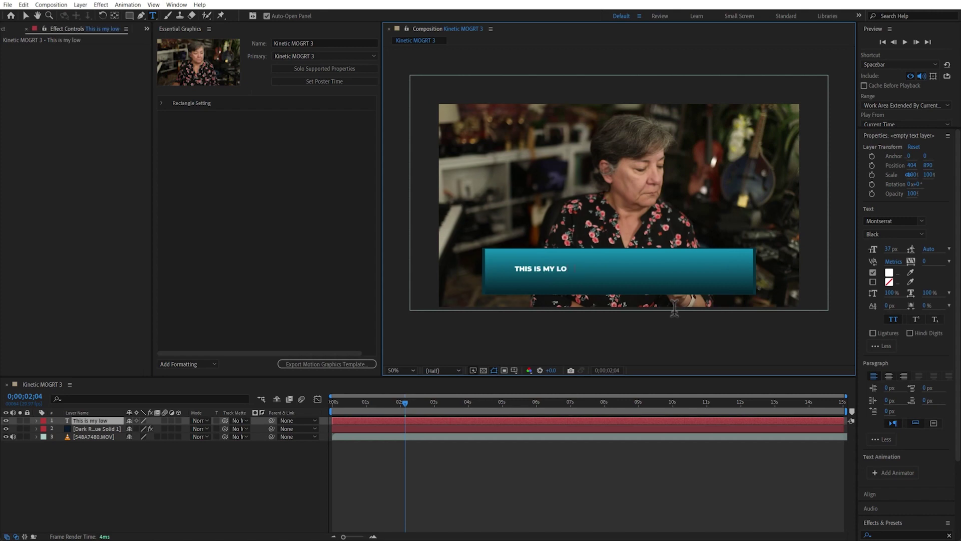
text(ird)
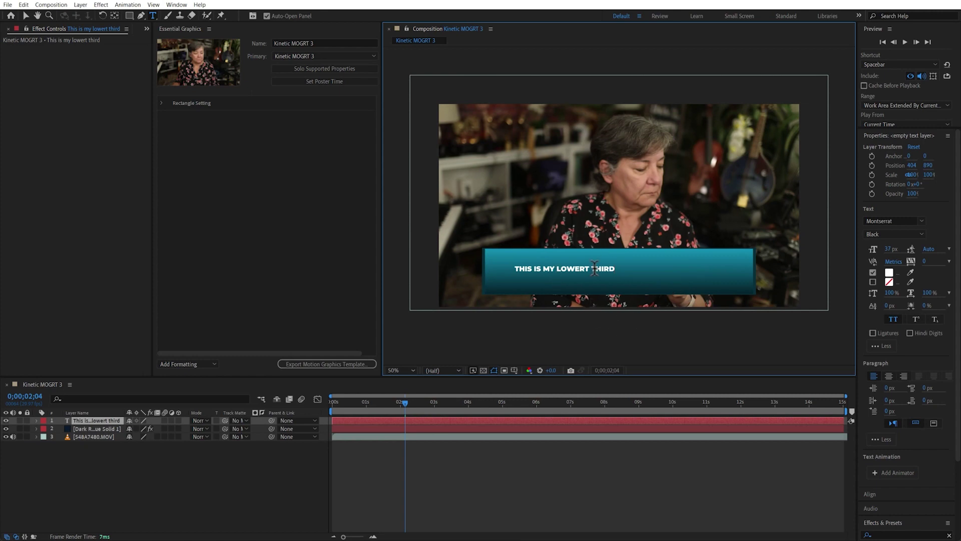
key(BackSpace)
Set the whole lower-third text to a 69 px font size in Roboto Black.
double_click(66, 422)
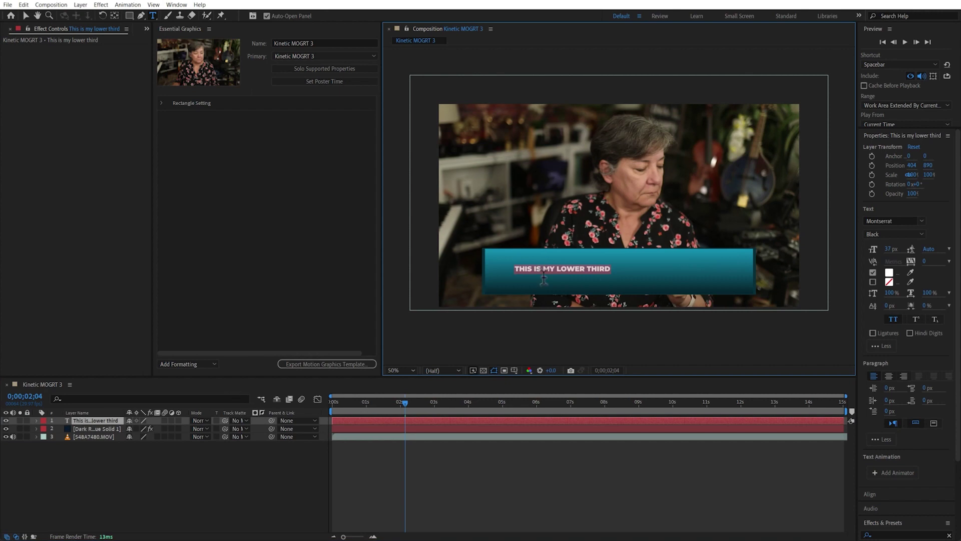
drag(892, 254, 920, 247)
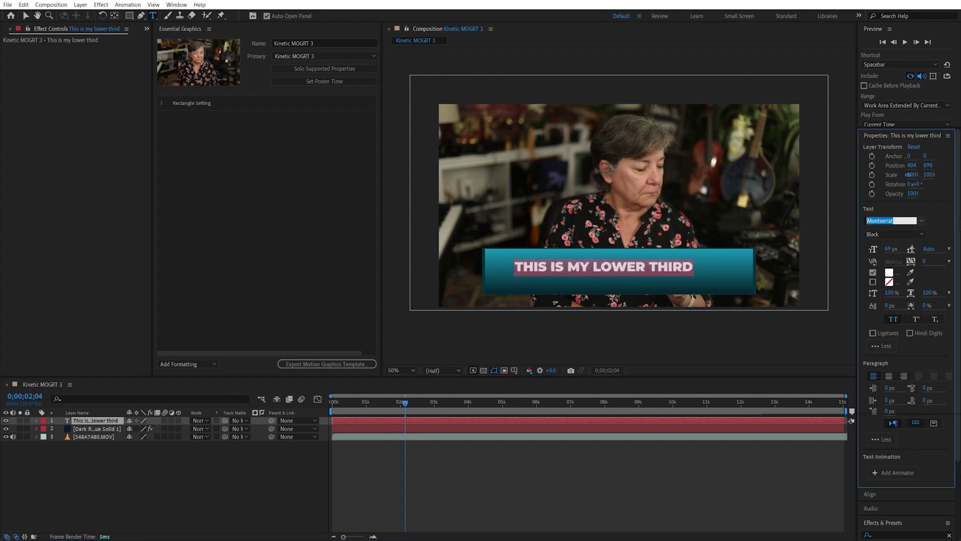
click(903, 220)
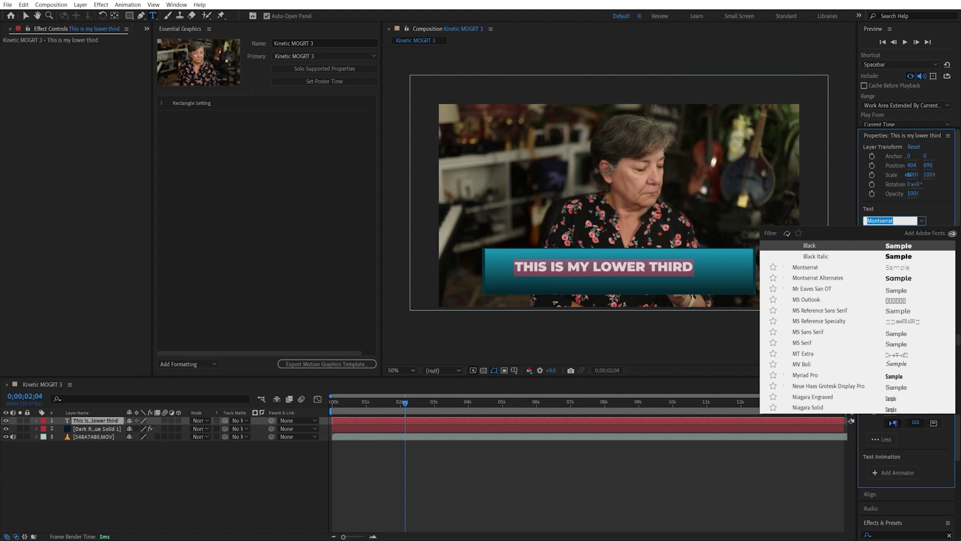
text(robo)
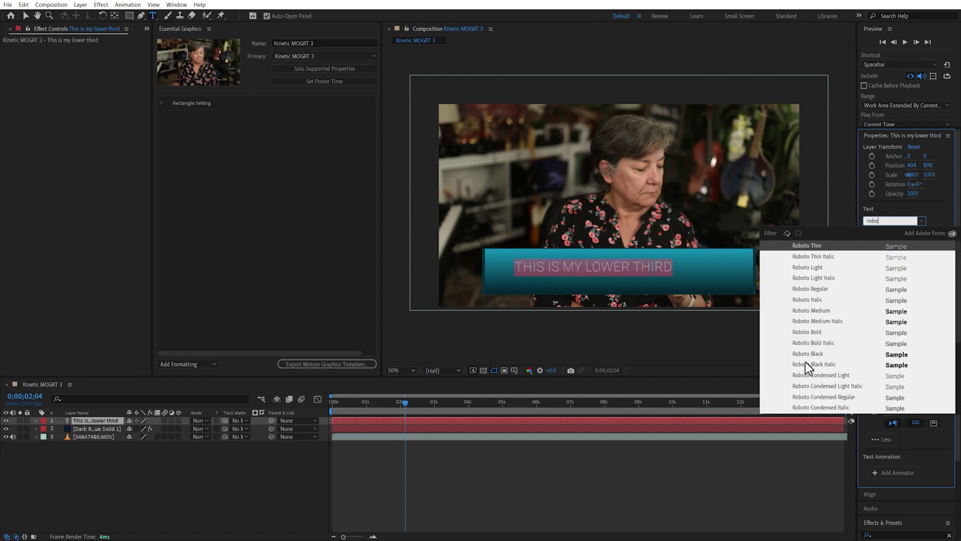
click(807, 353)
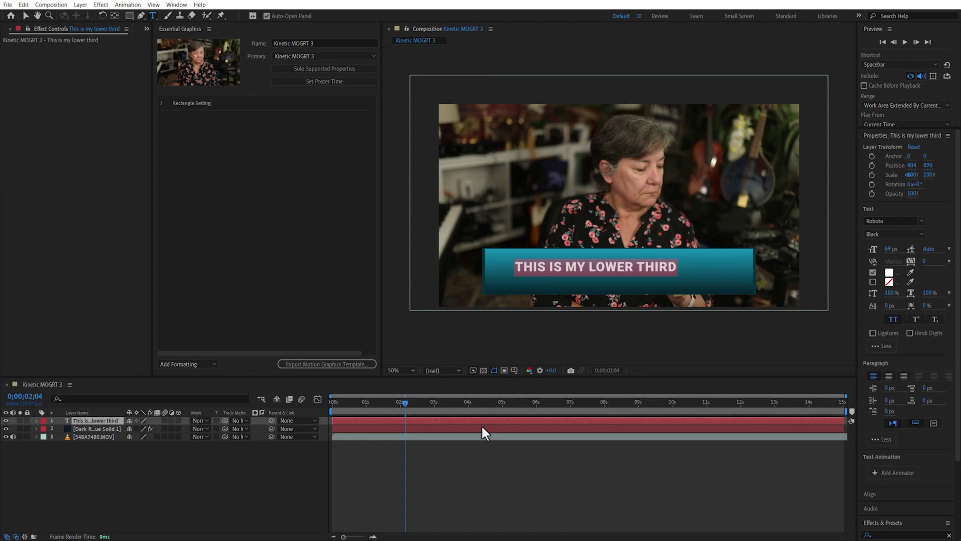
Add a second group named Text Settings in Essential Graphics.
click(180, 462)
click(214, 204)
click(178, 364)
click(186, 380)
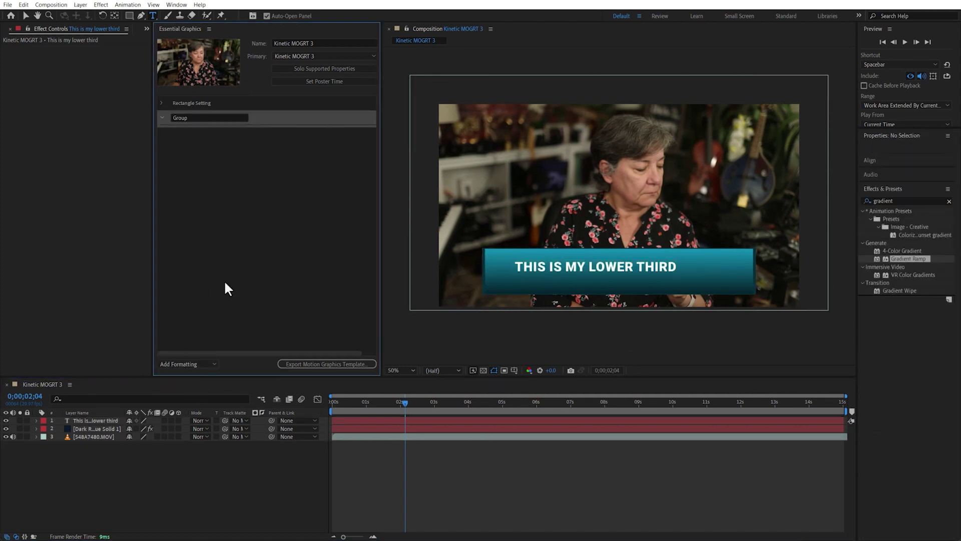
click(194, 118)
text(Text Sett)
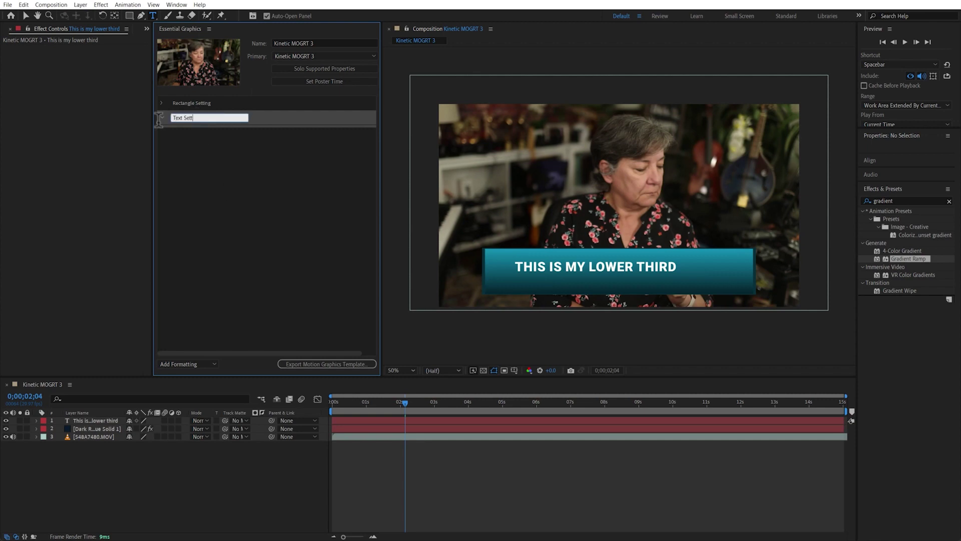
text(ings)
key(Return)
Reposition the text layer within the gradient rectangle to about 430, 912.
click(26, 15)
click(596, 267)
drag(605, 269, 615, 278)
key(shift+Left)
key(shift+Up)
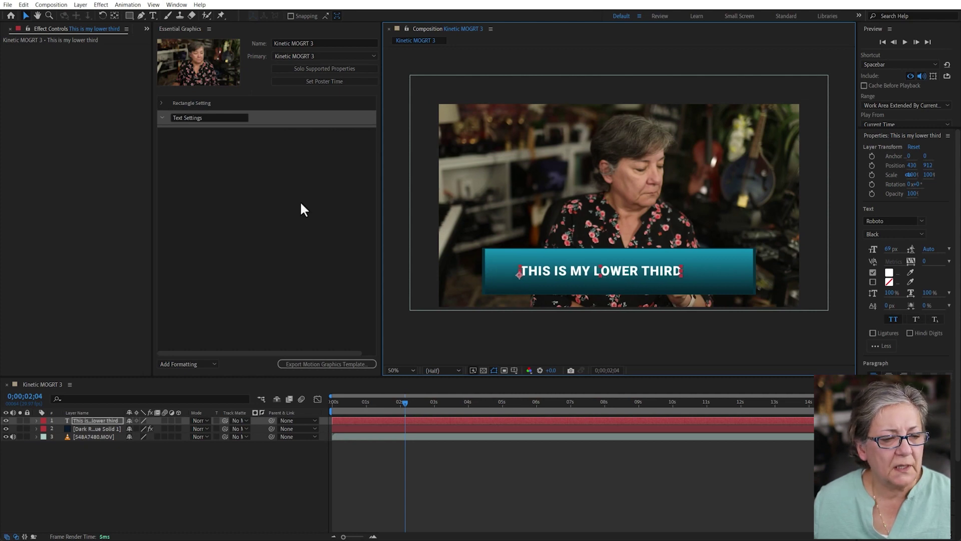
Solo the text layer's supported properties and add its Source Text to the Text Settings group.
click(165, 125)
click(142, 125)
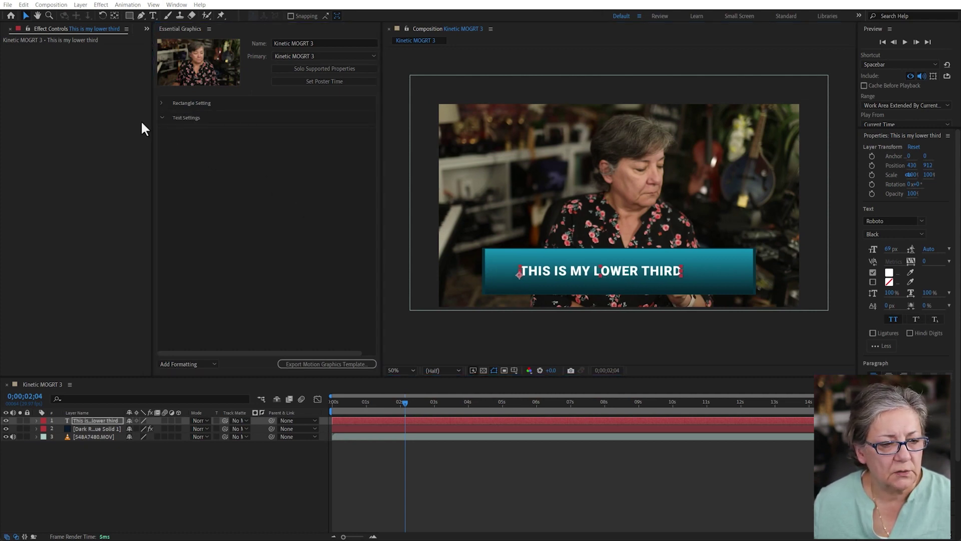
click(86, 417)
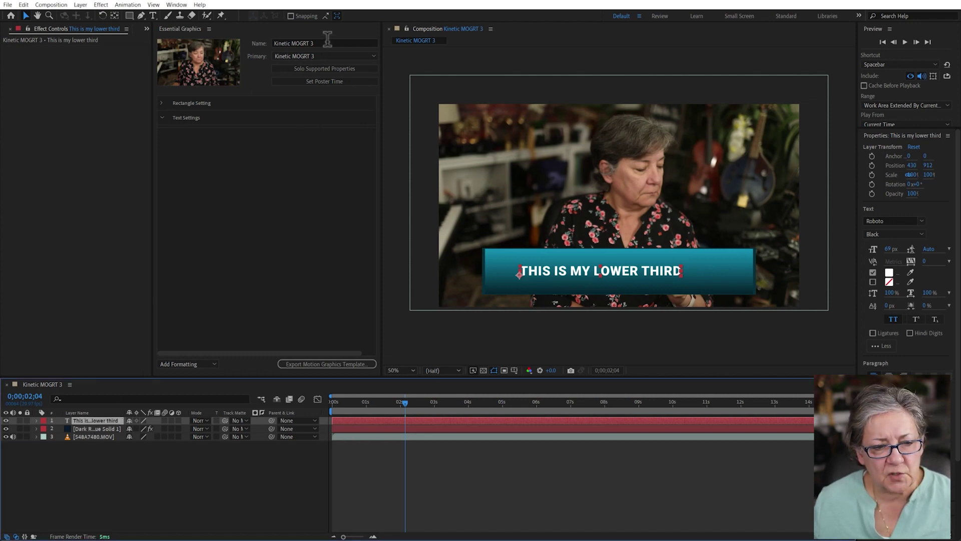
click(321, 68)
drag(75, 437, 216, 130)
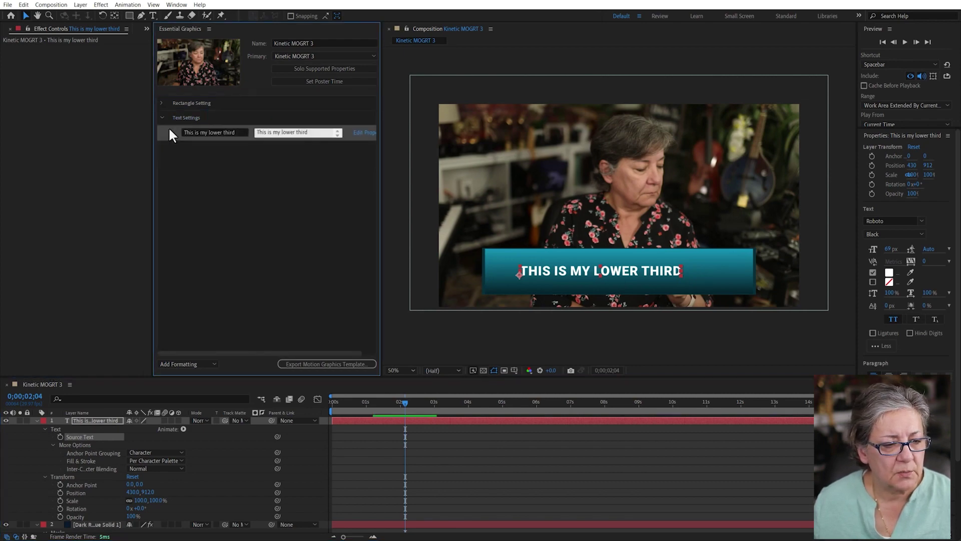
Rename the source text control in the Text Settings group as Text Source.
click(234, 133)
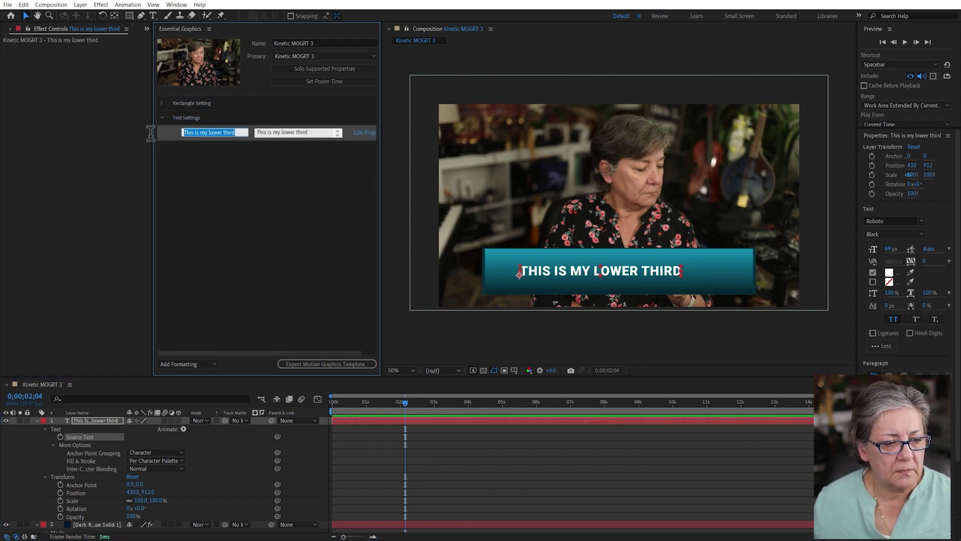
text(Text )
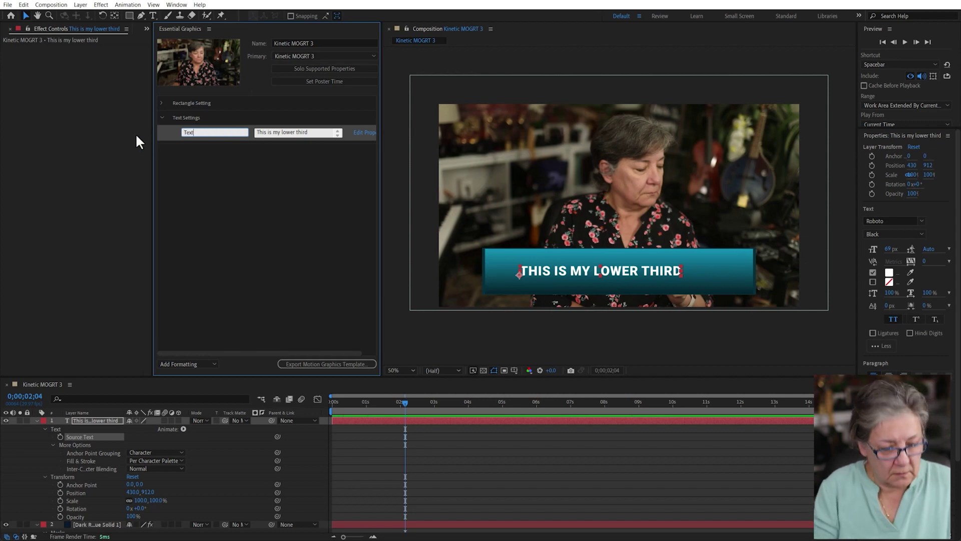
text(S)
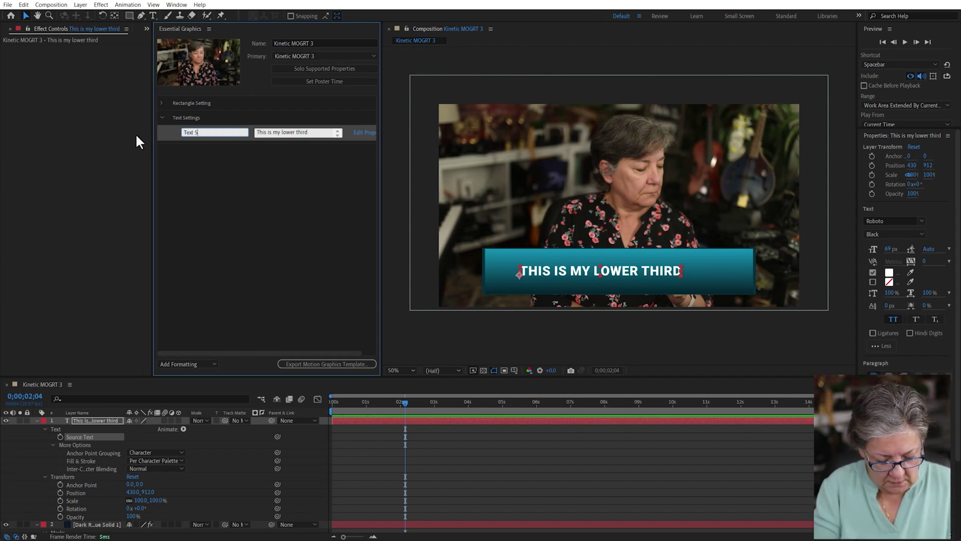
text(ource)
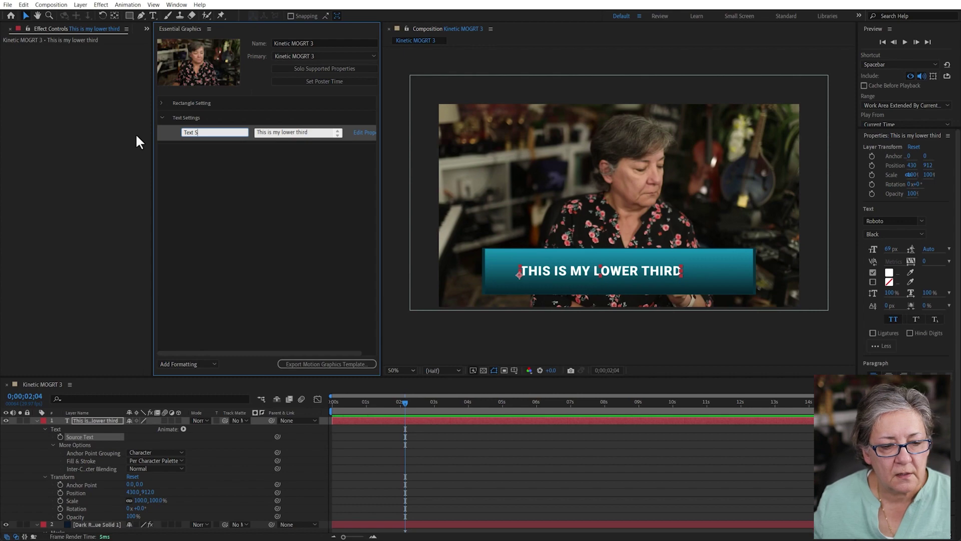
key(Return)
Enable custom font selection and font size adjustment for the Text Source control.
click(364, 132)
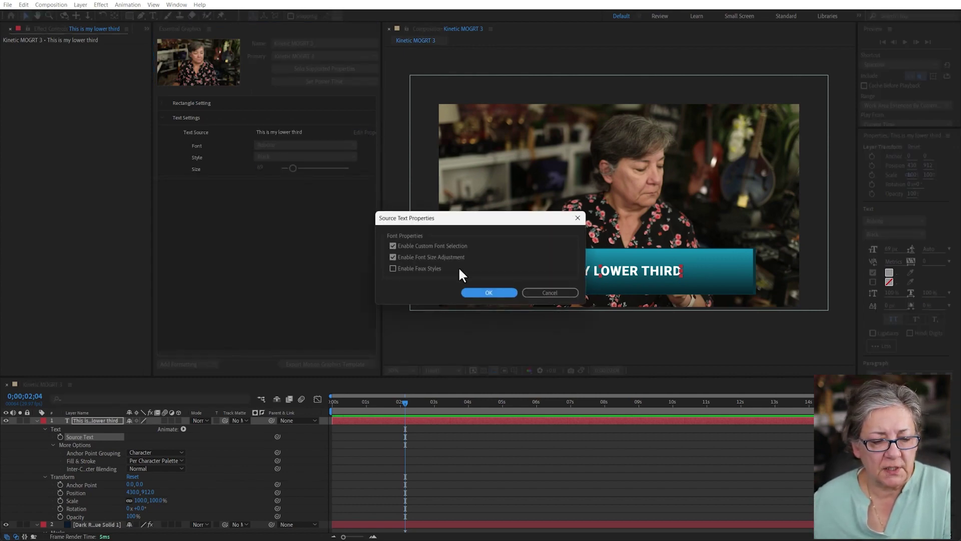
click(495, 291)
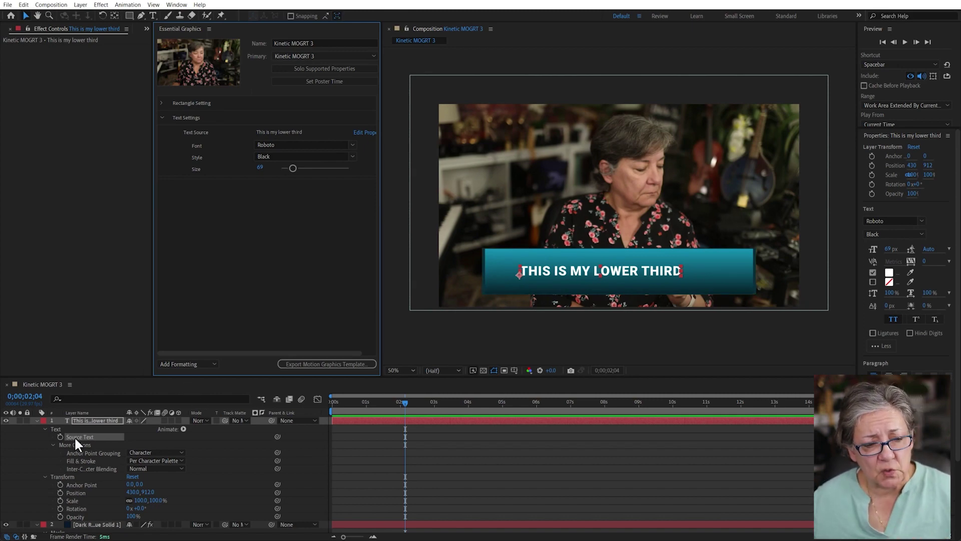
Add an RGB Fill Color animator to the text layer and set its colour to white, FFFFFF.
click(183, 429)
mouse_move(227, 330)
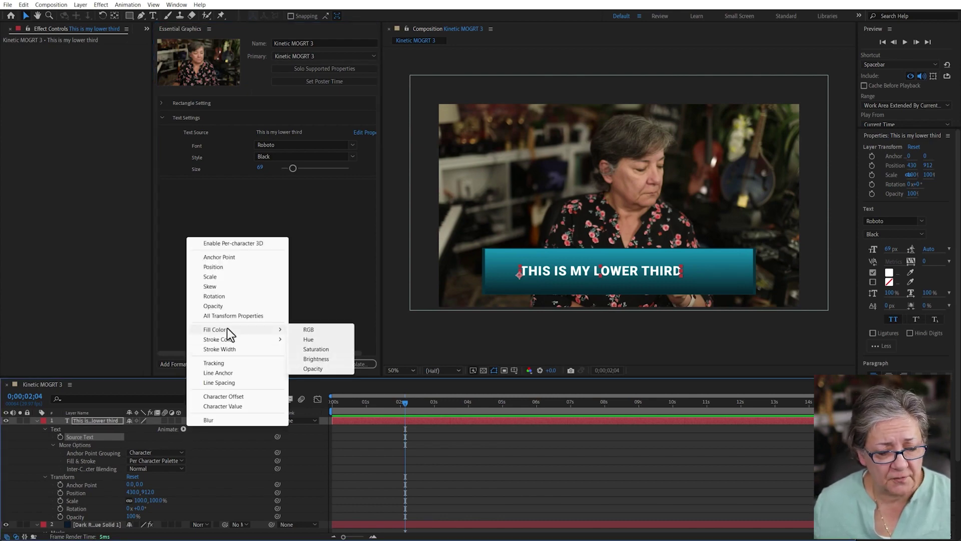
click(336, 329)
click(133, 493)
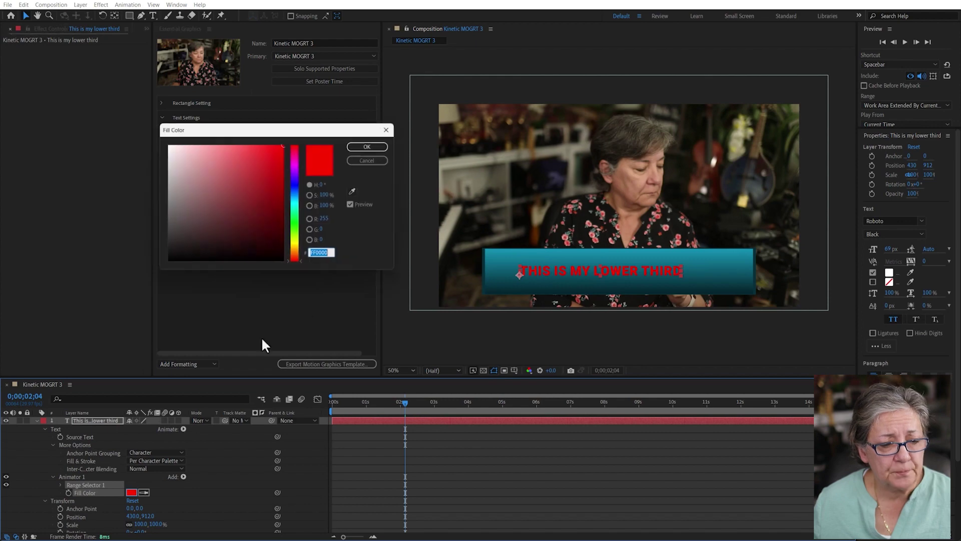
drag(251, 205, 165, 144)
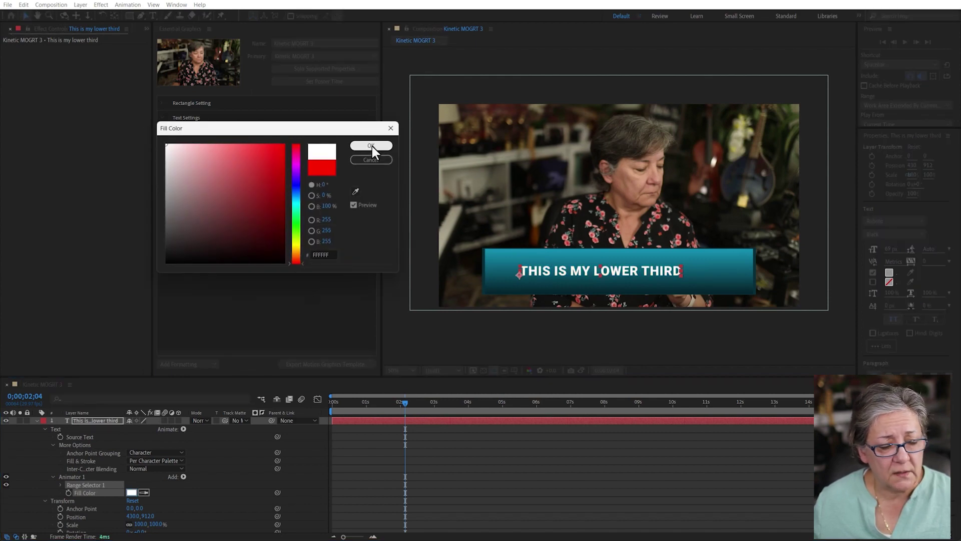
click(371, 146)
Add the animator's Fill Color to the Text Settings group and rename the control as Text Color.
drag(97, 479, 237, 177)
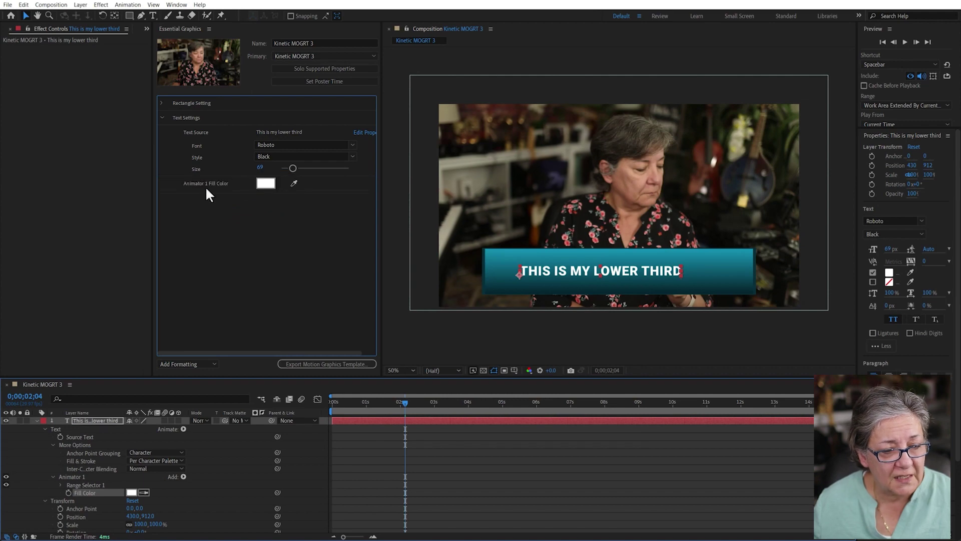
click(205, 184)
drag(219, 183, 132, 182)
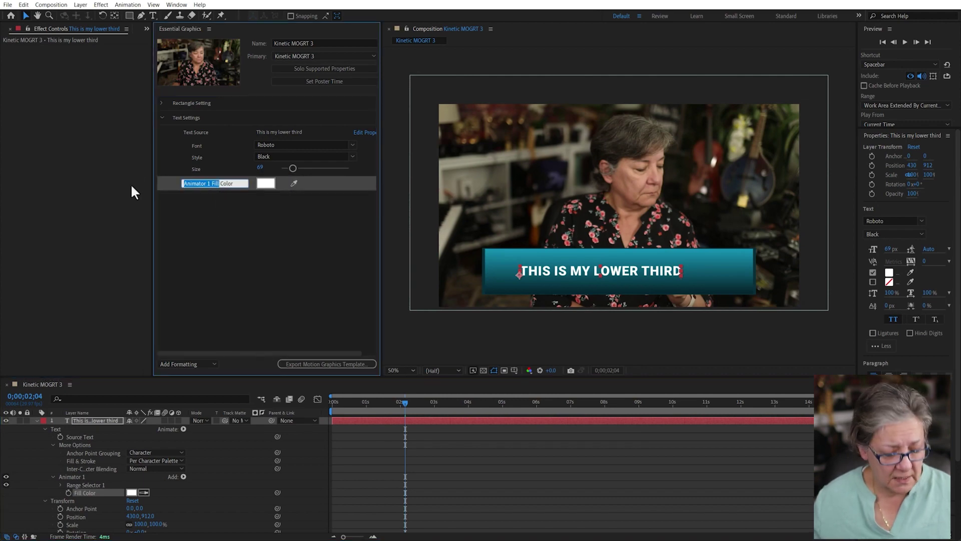
text(Text)
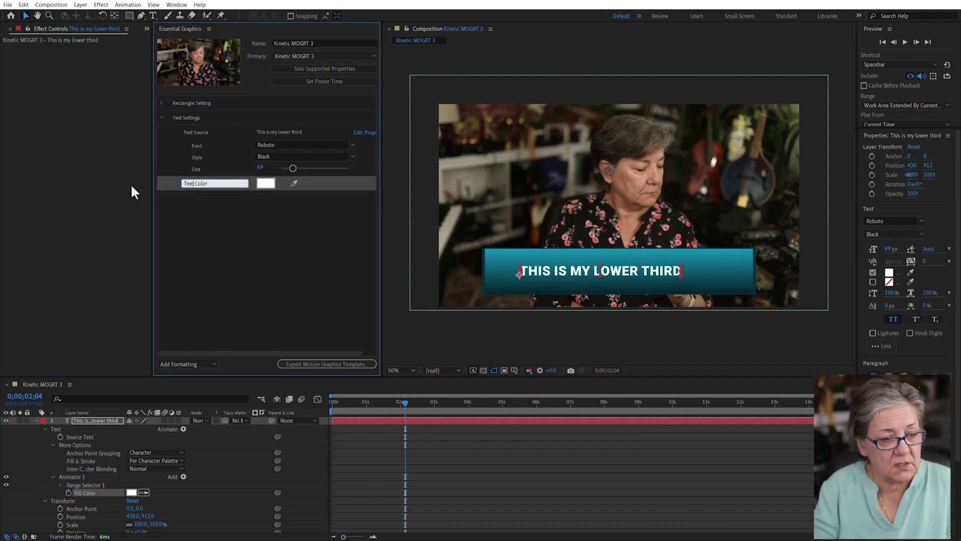
key(Return)
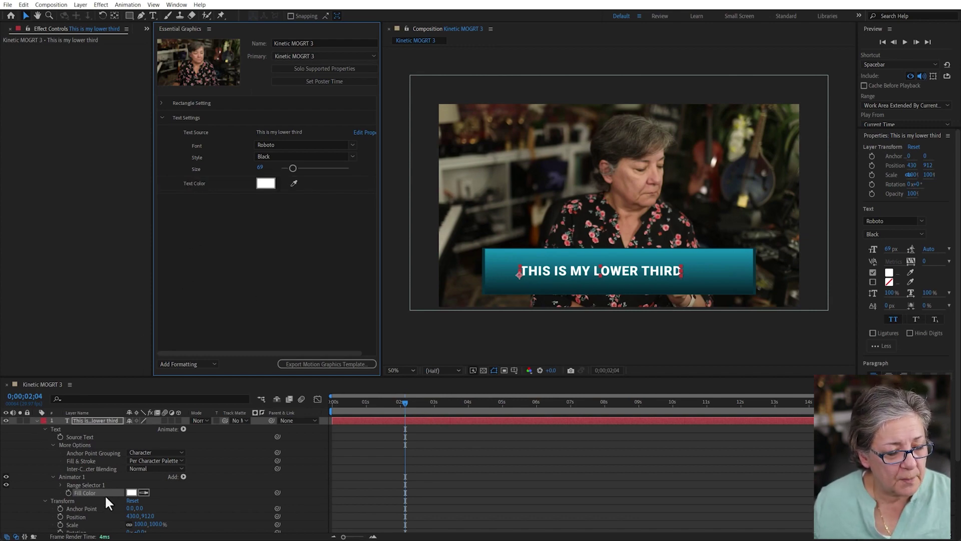
Add the text layer's Position property to the Text Settings group and rename the control as Text Position.
scroll(105, 494, down, 3)
drag(75, 493, 205, 194)
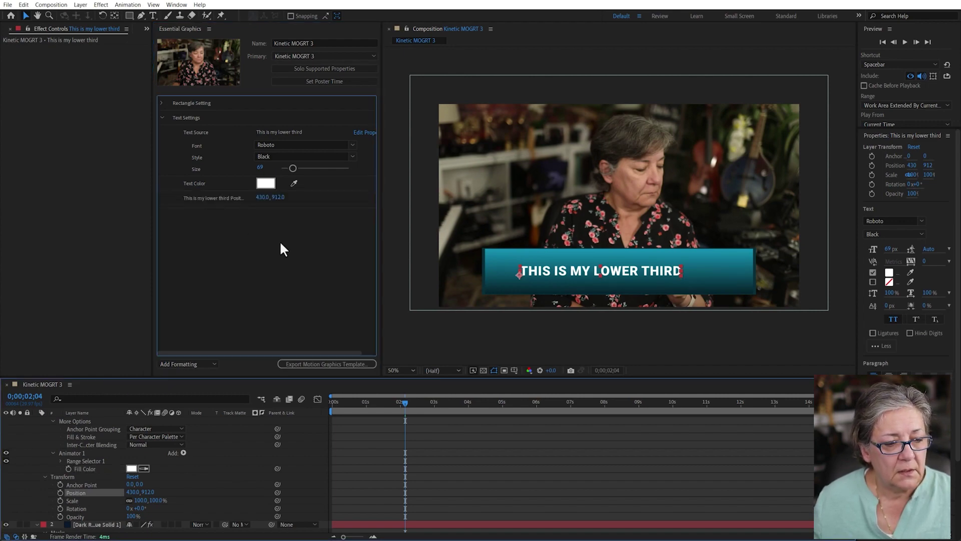
click(225, 203)
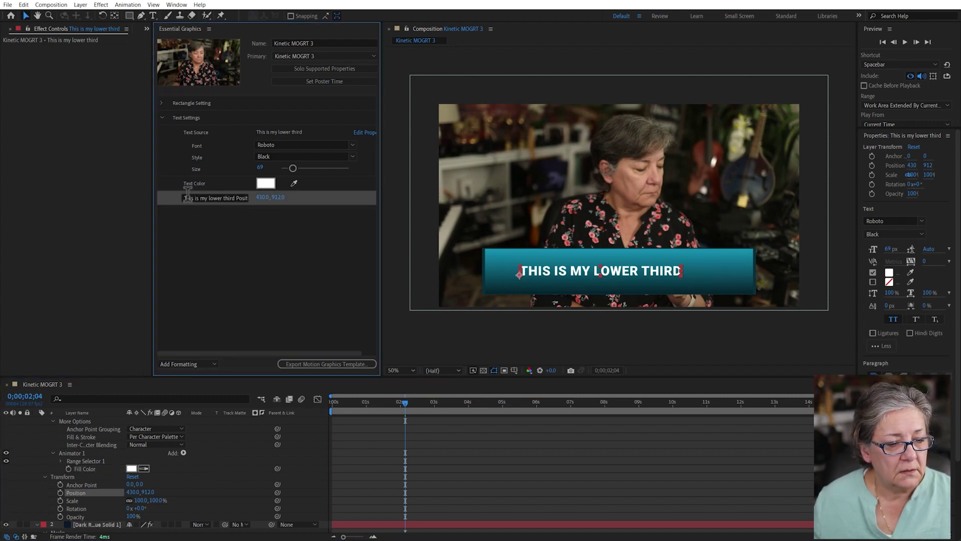
double_click(235, 198)
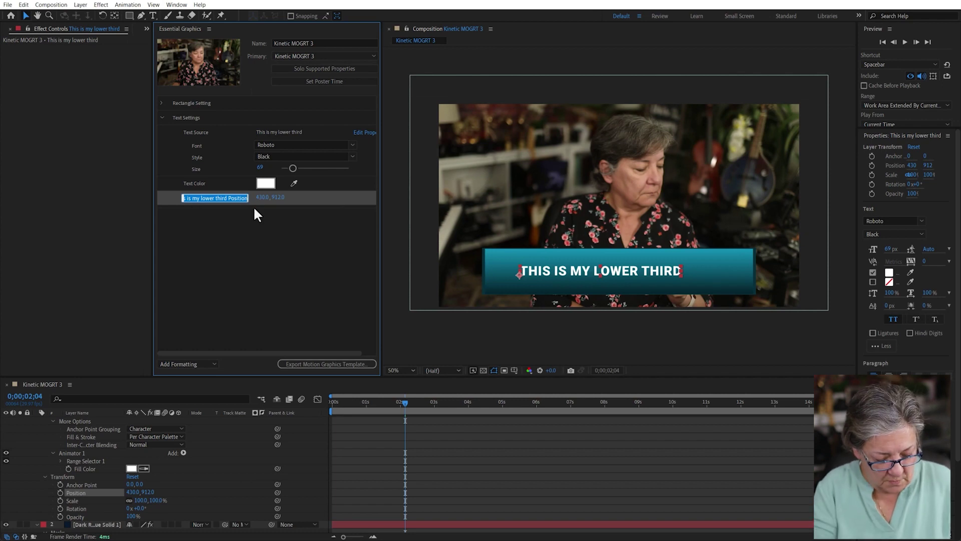
text(TText Position)
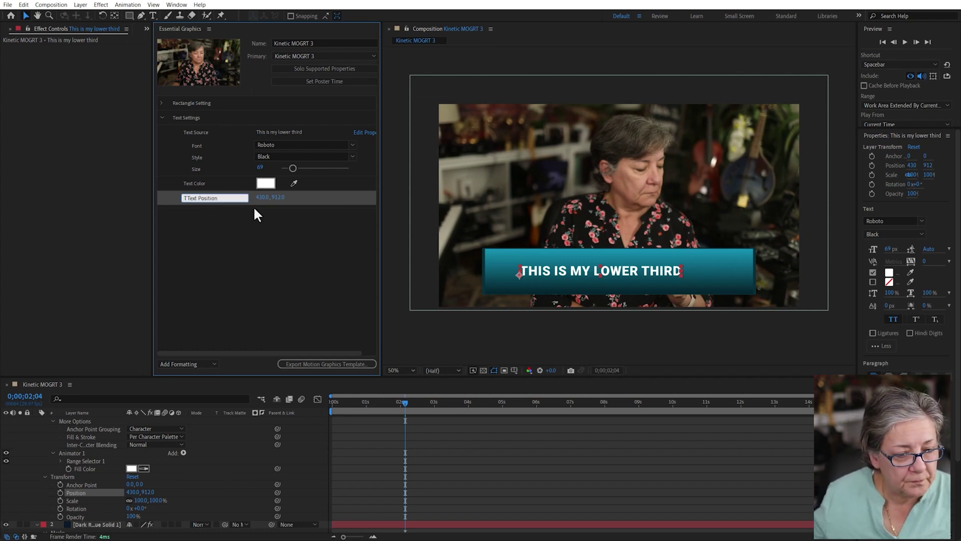
Correct the position property's name to "Text Position" in the Text Settings group.
key(Return)
click(188, 197)
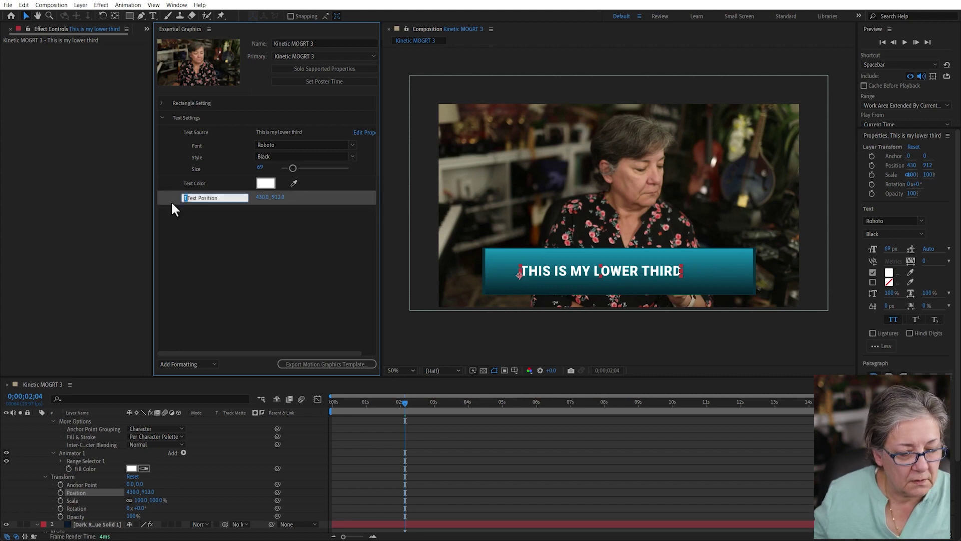
key(BackSpace)
key(Return)
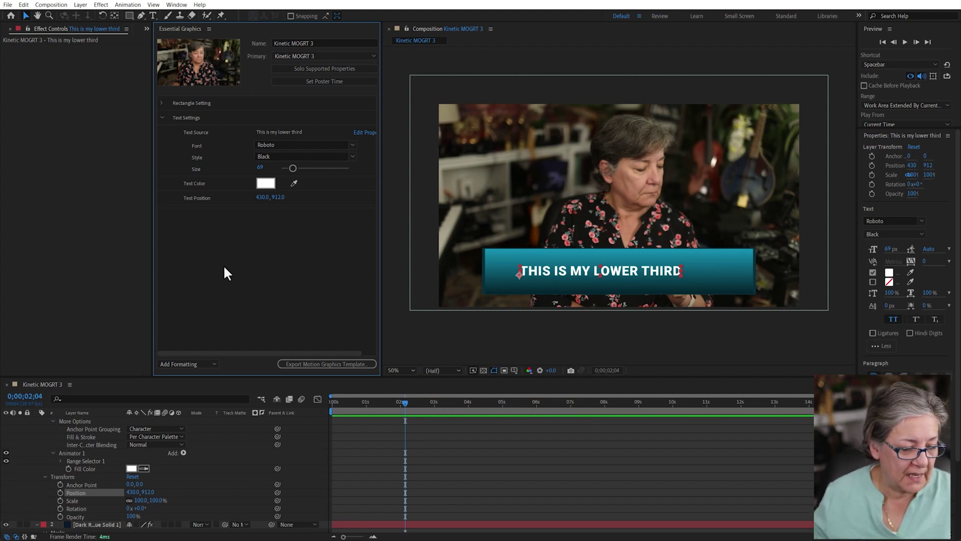
Add a Line Spacing text animator to the lower third text layer.
scroll(202, 468, up, 2)
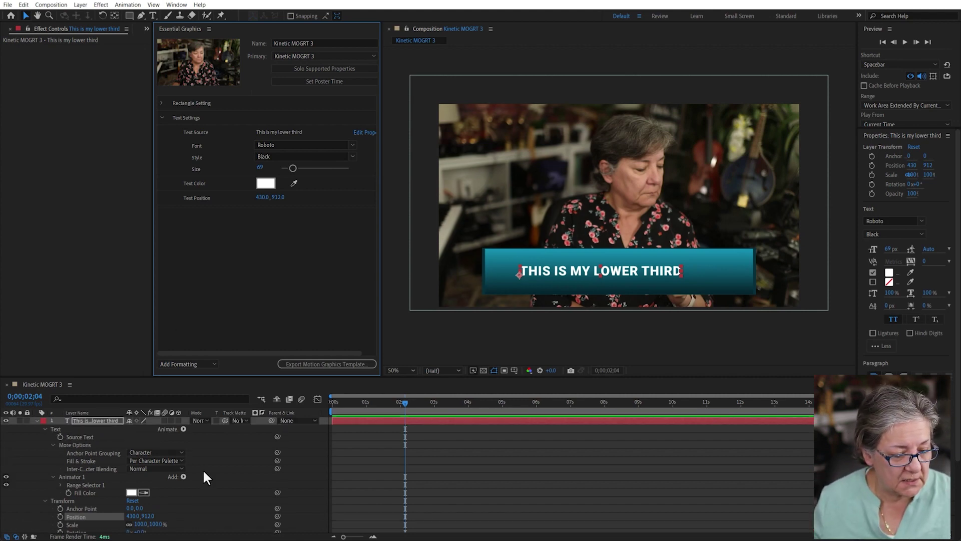
click(44, 429)
click(44, 436)
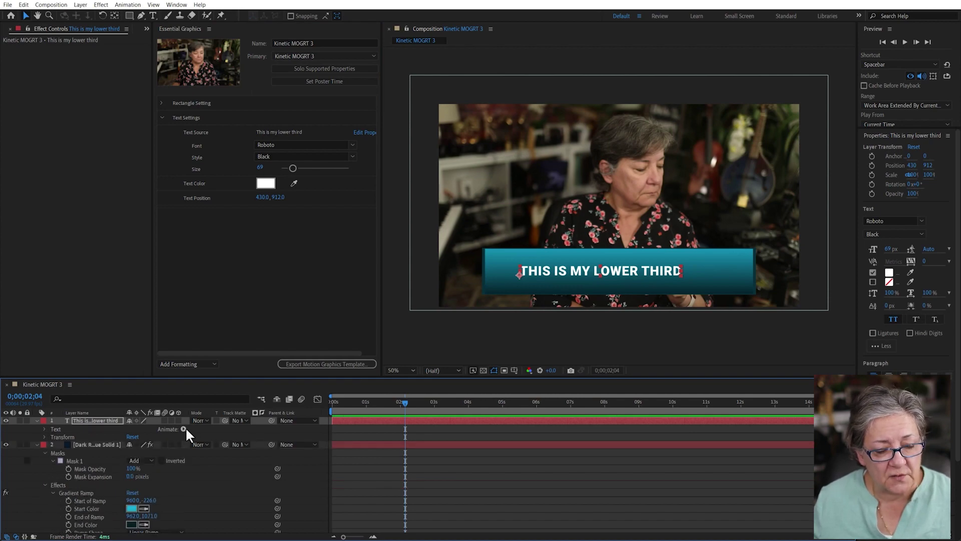
click(183, 429)
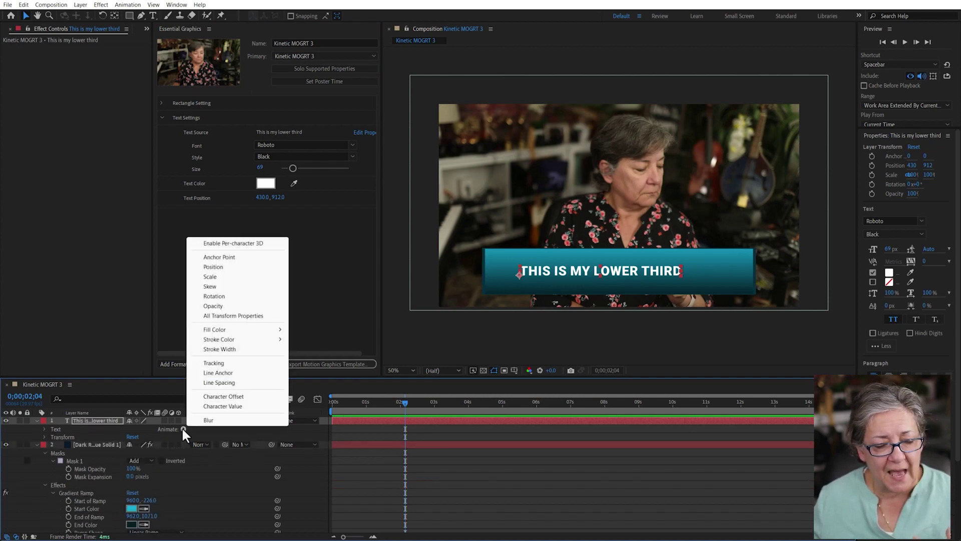
click(230, 383)
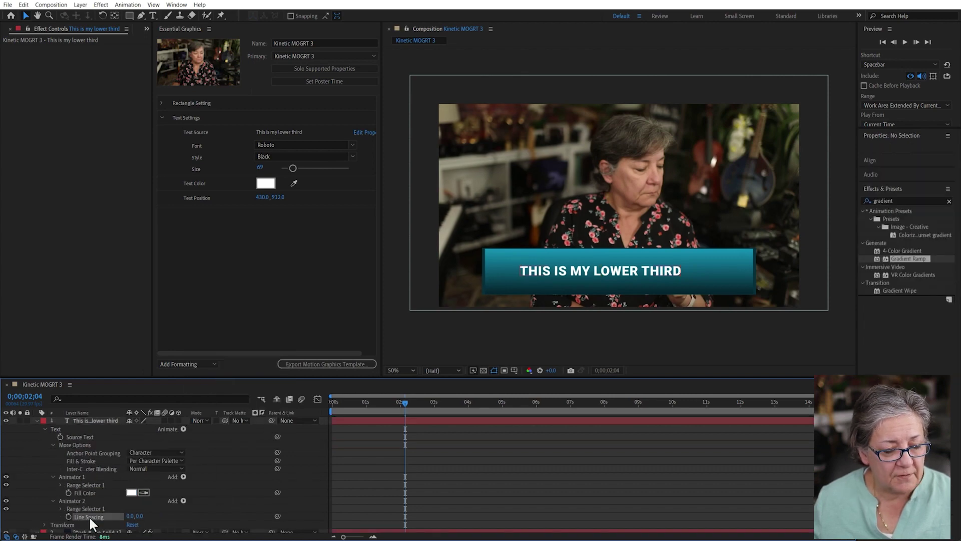
Try to add the animator's Line Spacing property directly to the Text Settings group of the motion graphics template.
drag(89, 517, 215, 209)
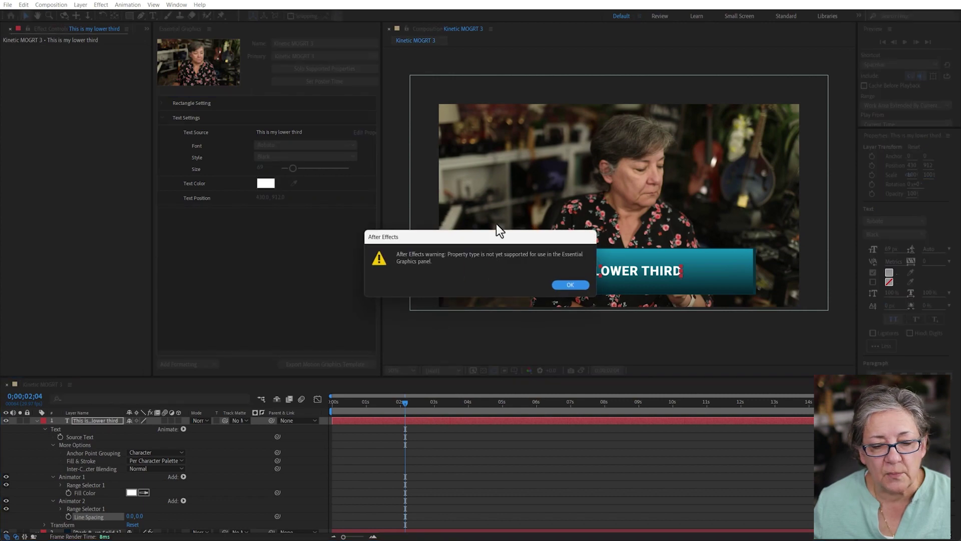
click(564, 284)
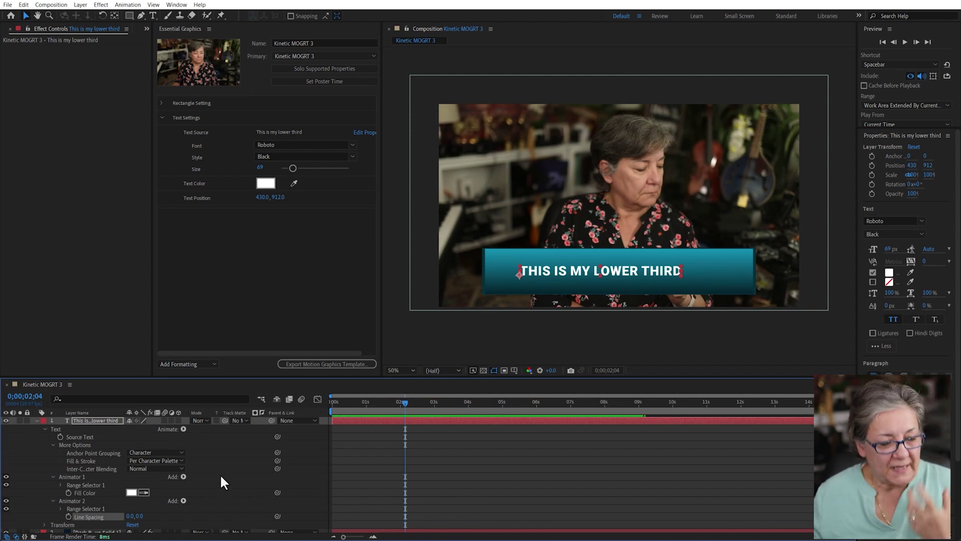
Create a null object above the lower third text layer and name it "Control".
click(116, 420)
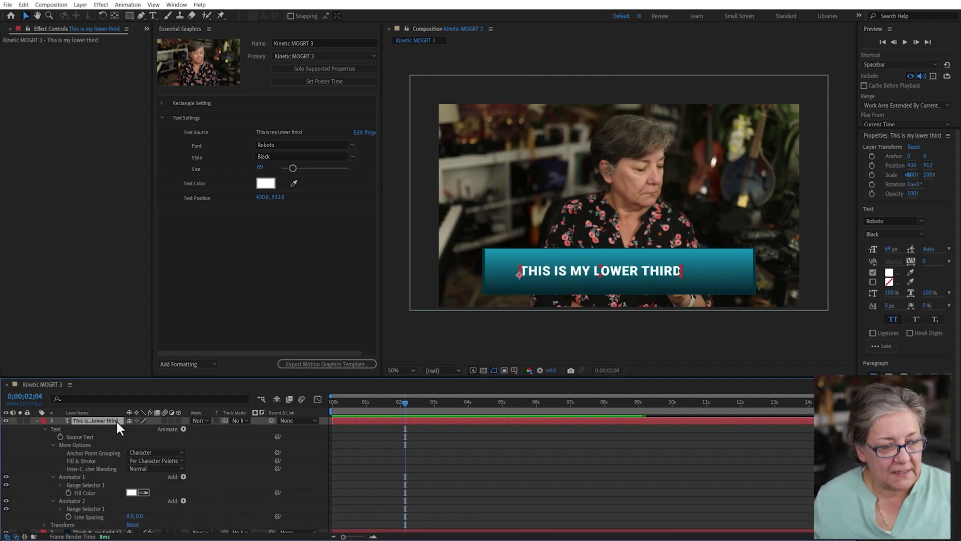
click(80, 5)
mouse_move(88, 16)
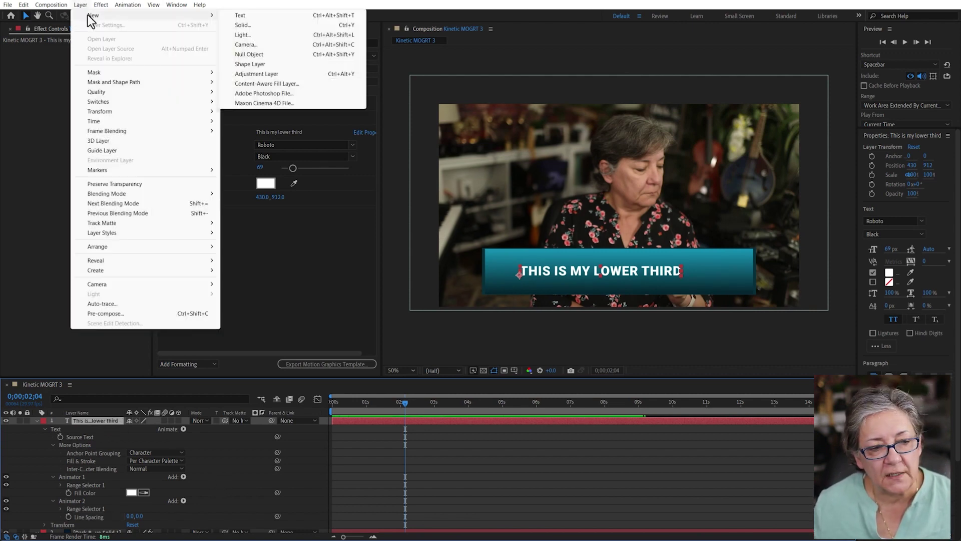
click(257, 53)
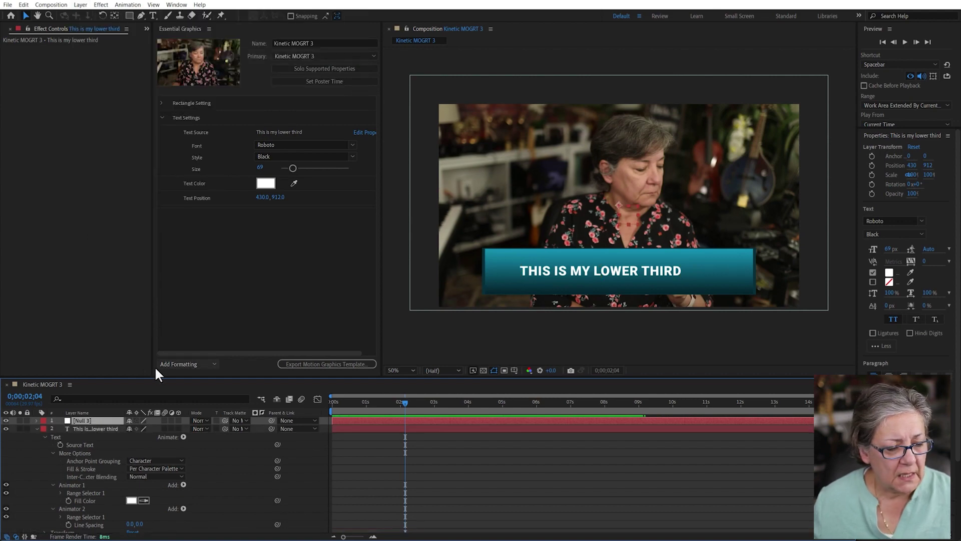
click(91, 421)
key(Return)
text(Control)
key(Return)
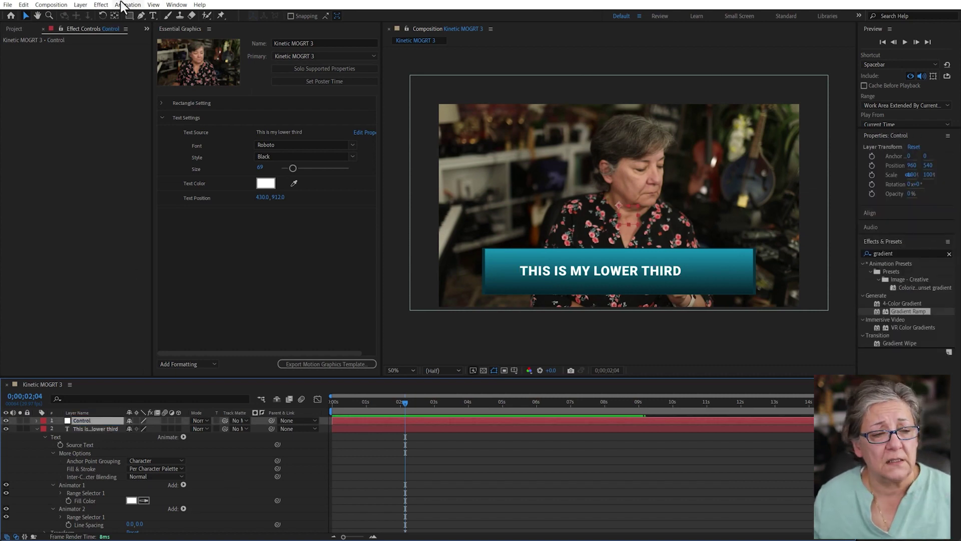
Apply a Point Control expression effect to the Control null layer.
click(101, 5)
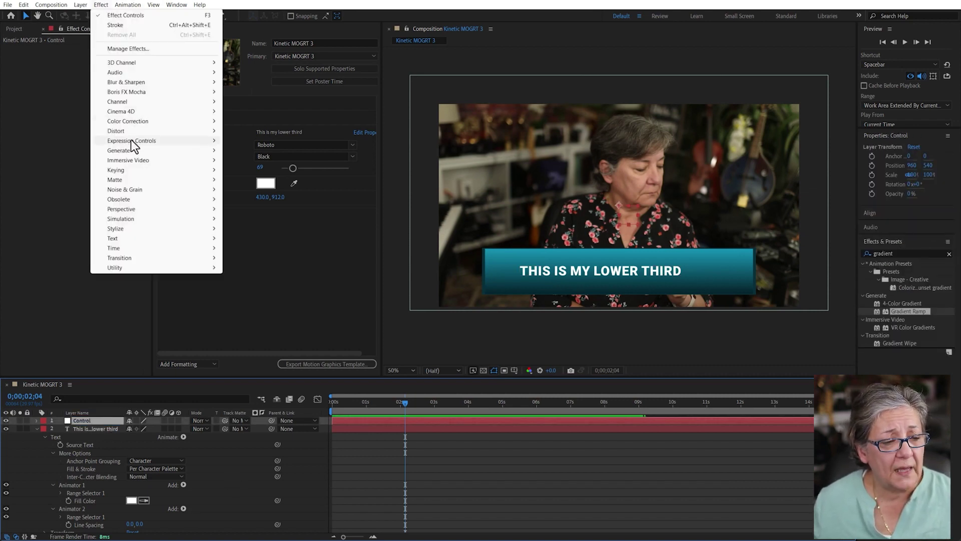
mouse_move(131, 144)
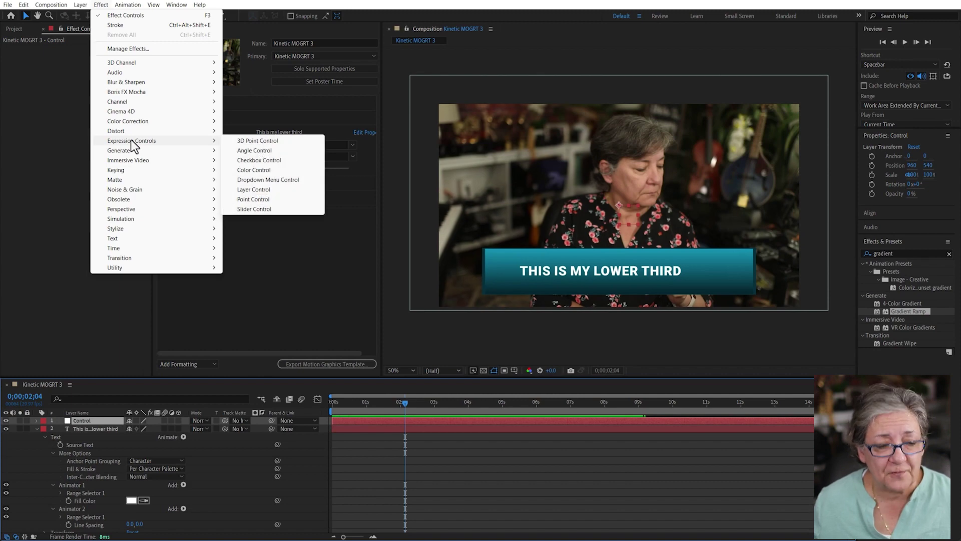
click(258, 199)
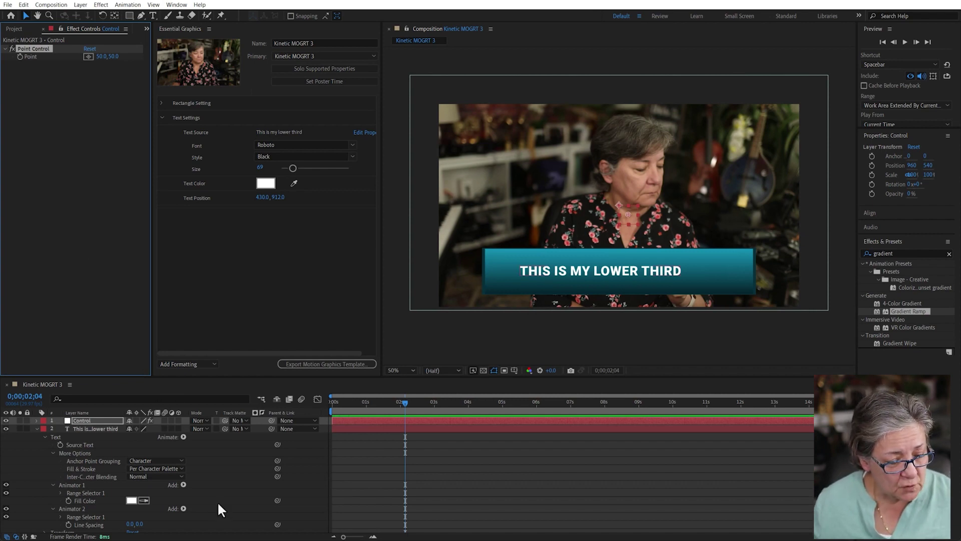
Add an expression to Animator 2's Line Spacing that links it to the Point property on the Control layer.
scroll(217, 501, down, 3)
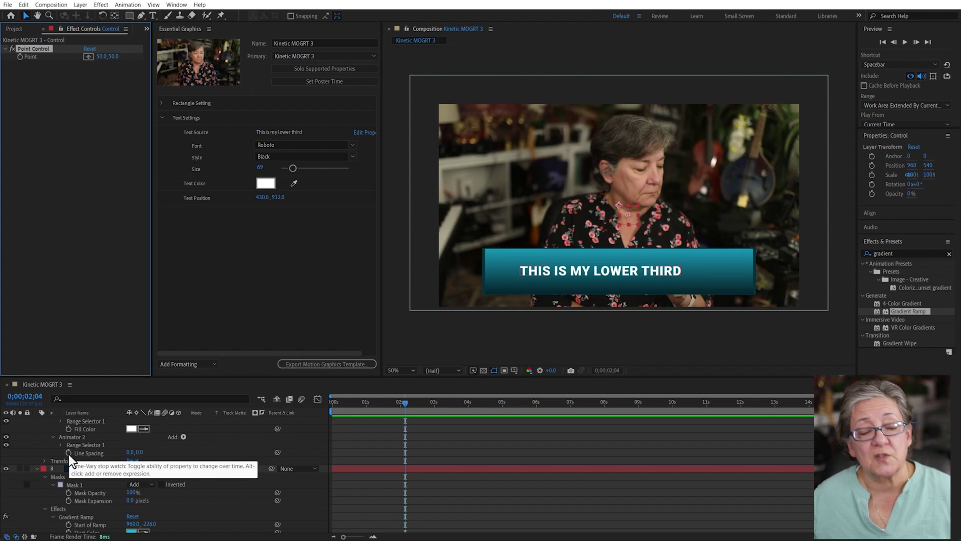
alt+click(69, 454)
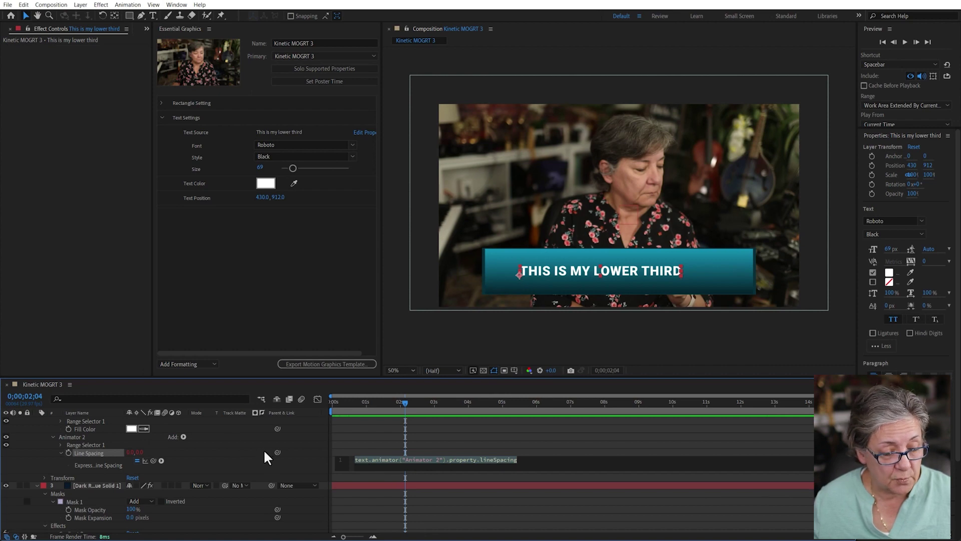
scroll(123, 419, up, 3)
click(94, 420)
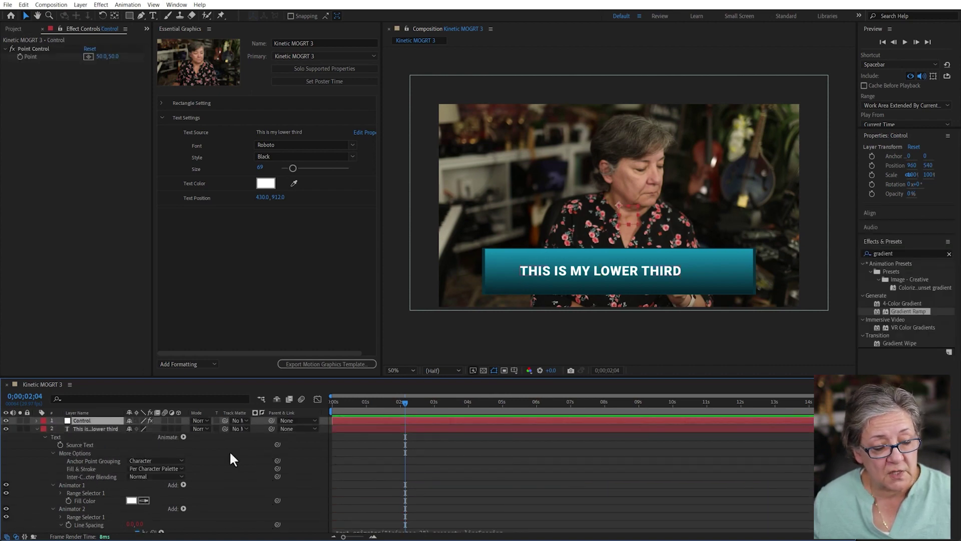
scroll(231, 453, down, 3)
drag(153, 461, 29, 56)
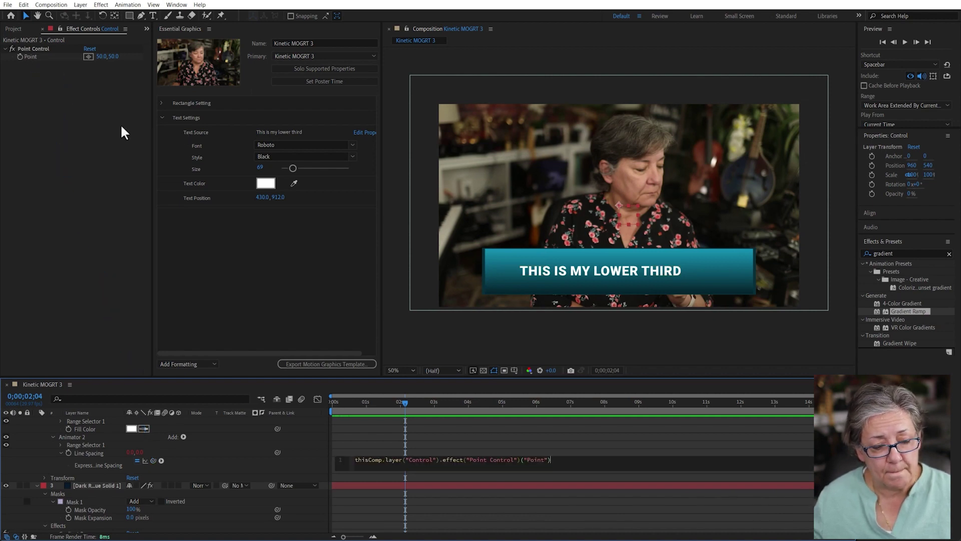
click(370, 502)
Add a second line reading "another line" to the lower third text in the composition.
click(660, 267)
double_click(673, 270)
click(734, 281)
key(Return)
text(another line)
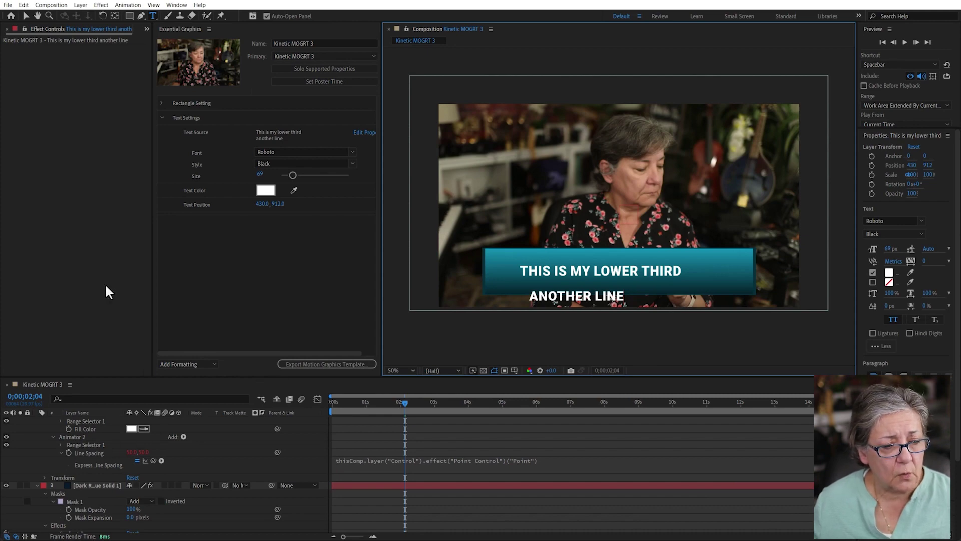
Set the Control layer's Point value to 0, -13 to tighten the gap between the two text lines.
scroll(185, 438, up, 5)
click(82, 421)
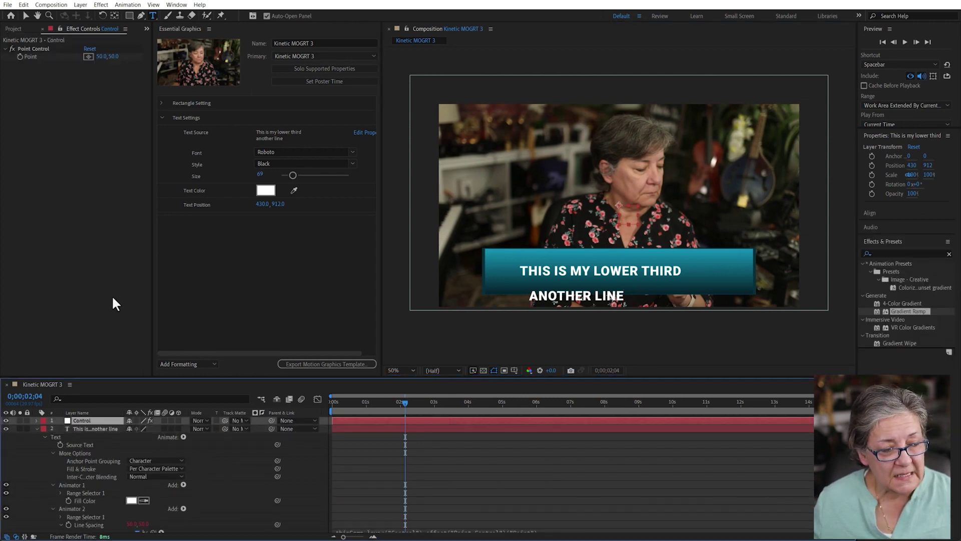
click(103, 56)
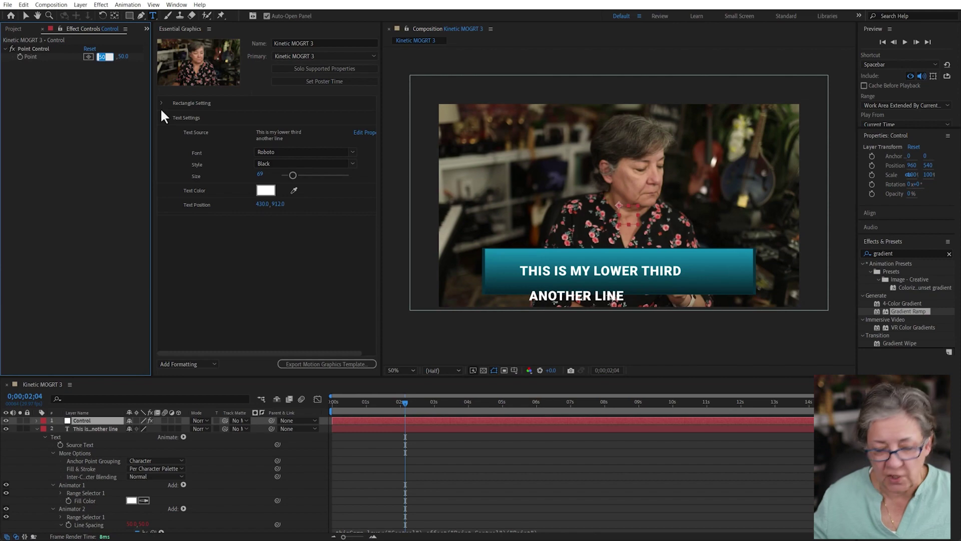
text(0)
key(Return)
click(111, 56)
text(0)
key(Return)
drag(86, 58, 78, 60)
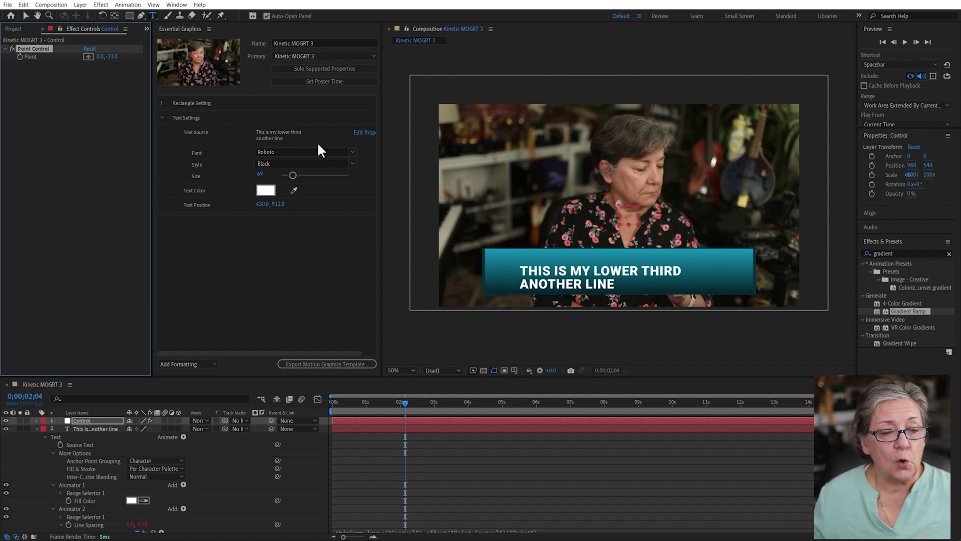
Add the Control layer's Point property below Text Position in the Text Settings group and name it "Line Spacing".
click(336, 70)
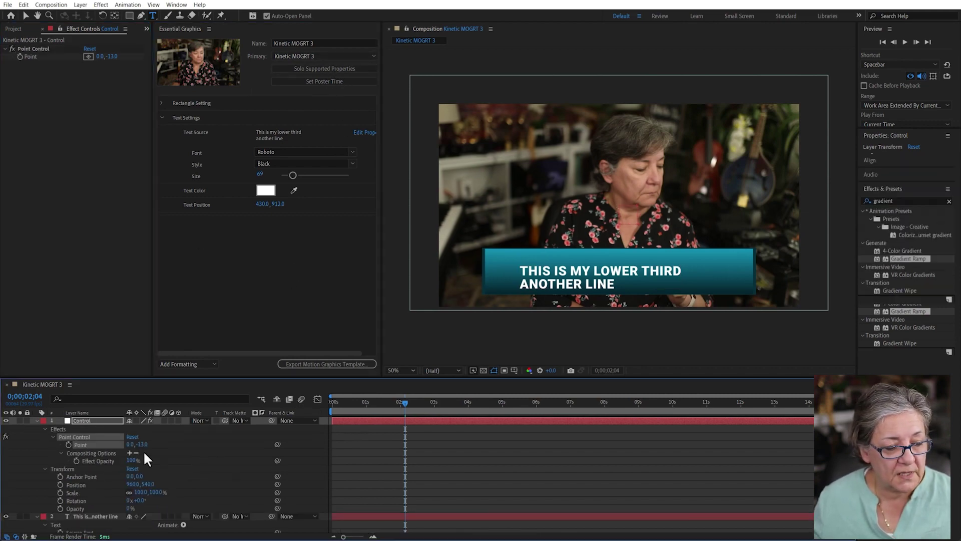
drag(79, 444, 208, 205)
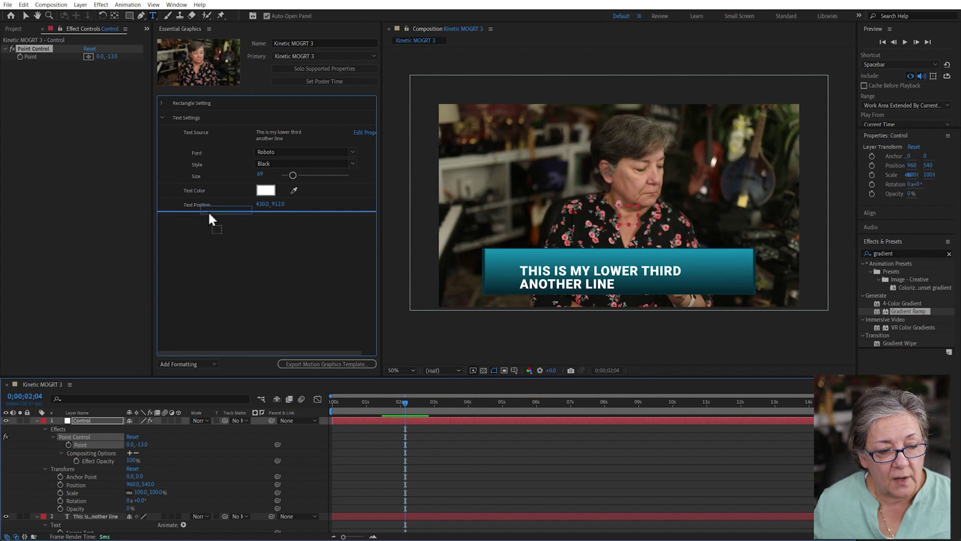
click(222, 220)
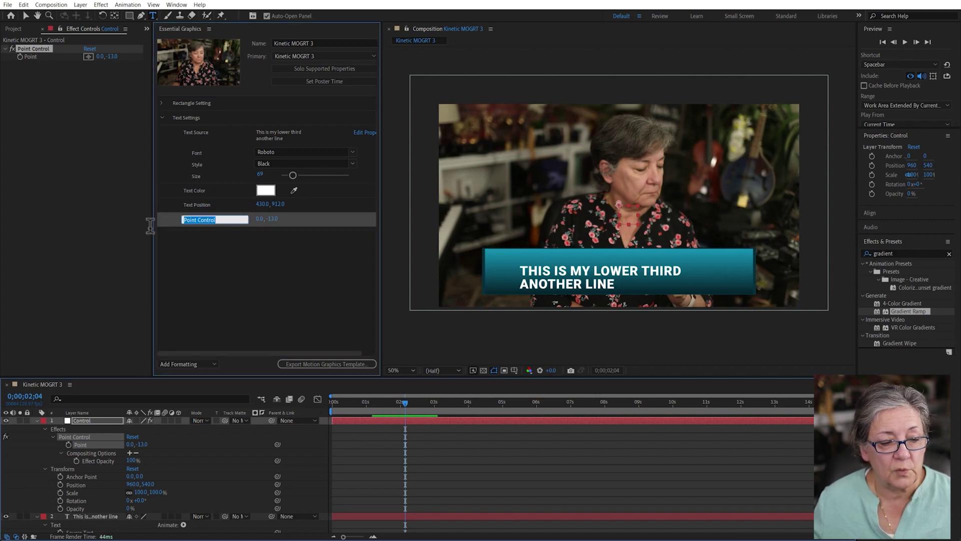
text(Line)
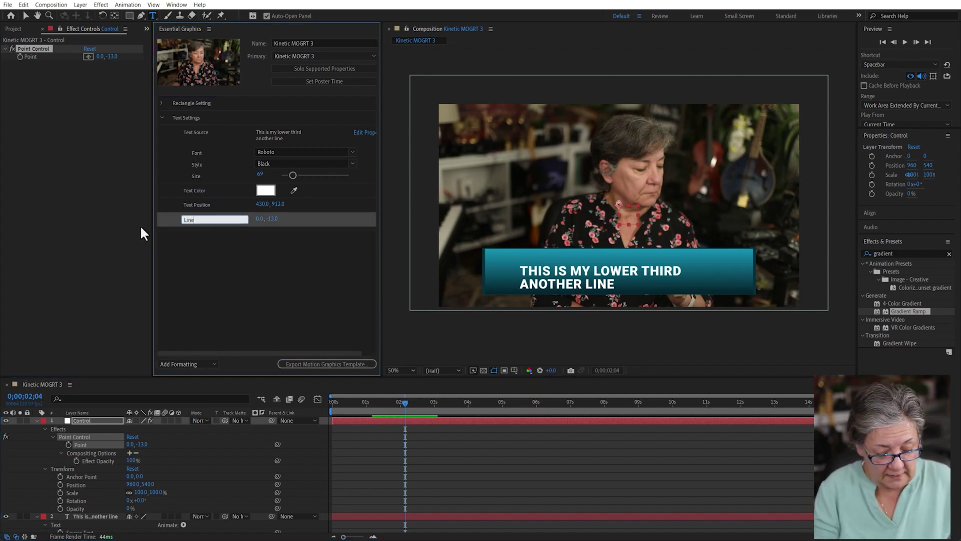
text( Spacing)
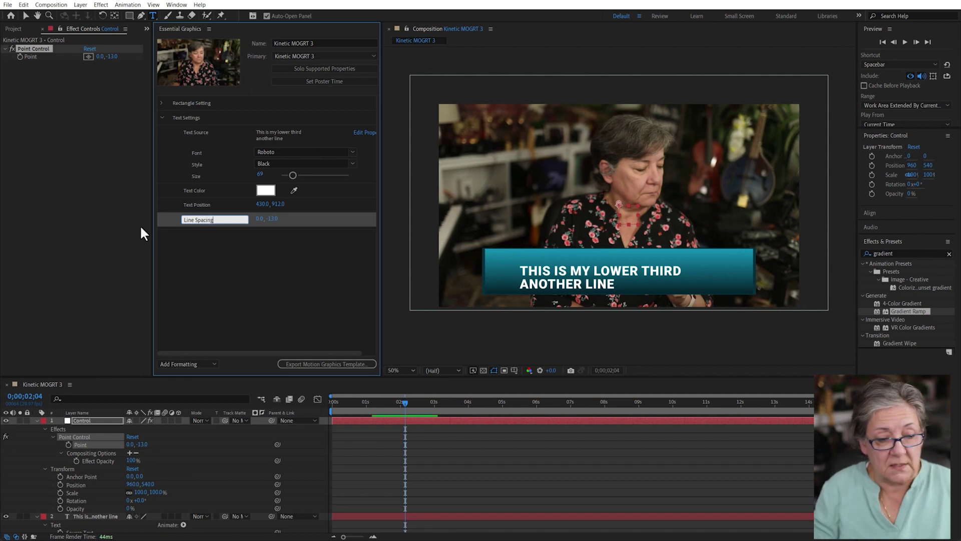
key(Return)
Adjust the template's Text Position to 430, 889 and its Line Spacing to 0, -16.
mouse_move(268, 221)
mouse_down()
mouse_move(279, 204)
mouse_move(268, 203)
mouse_up()
click(359, 295)
click(349, 300)
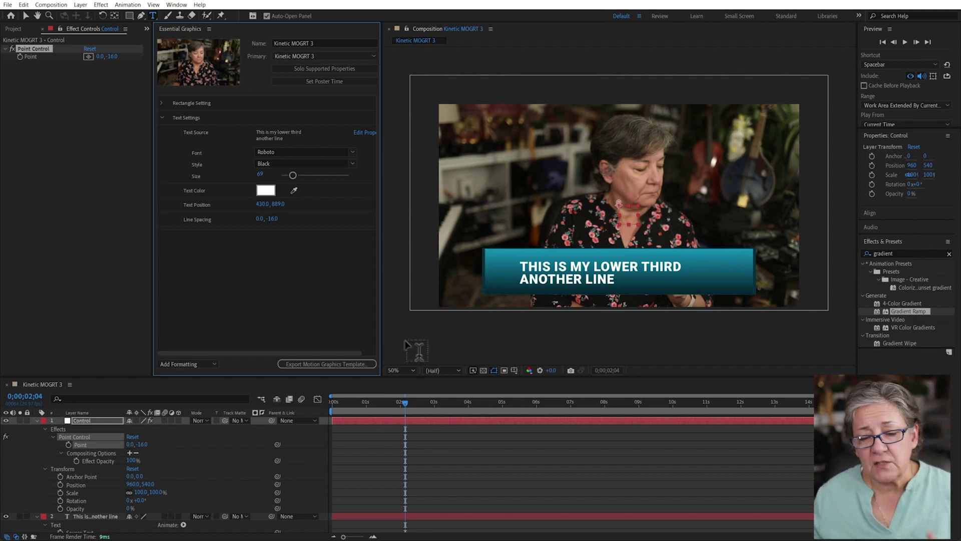
Collapse the properties of all four layers in the timeline and clear the layer selection.
click(36, 420)
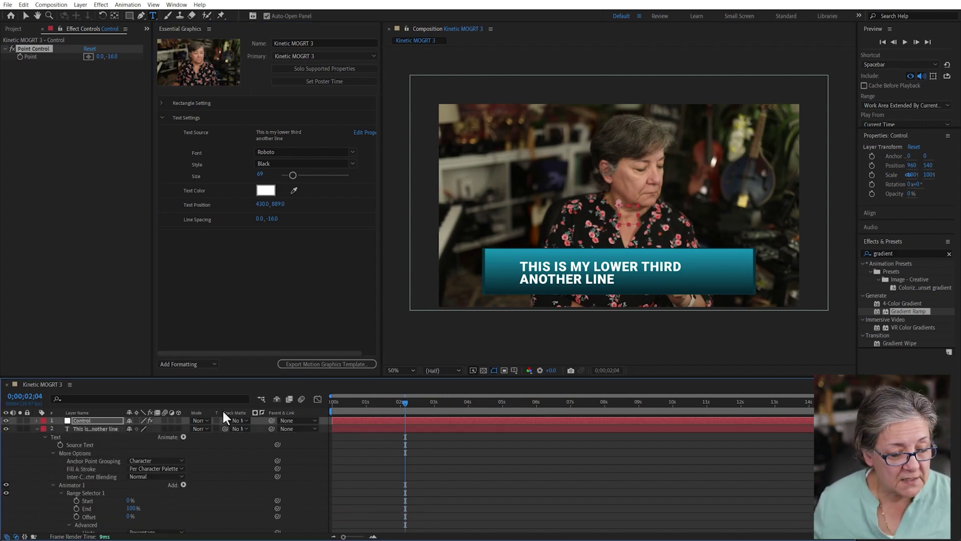
click(36, 428)
click(36, 436)
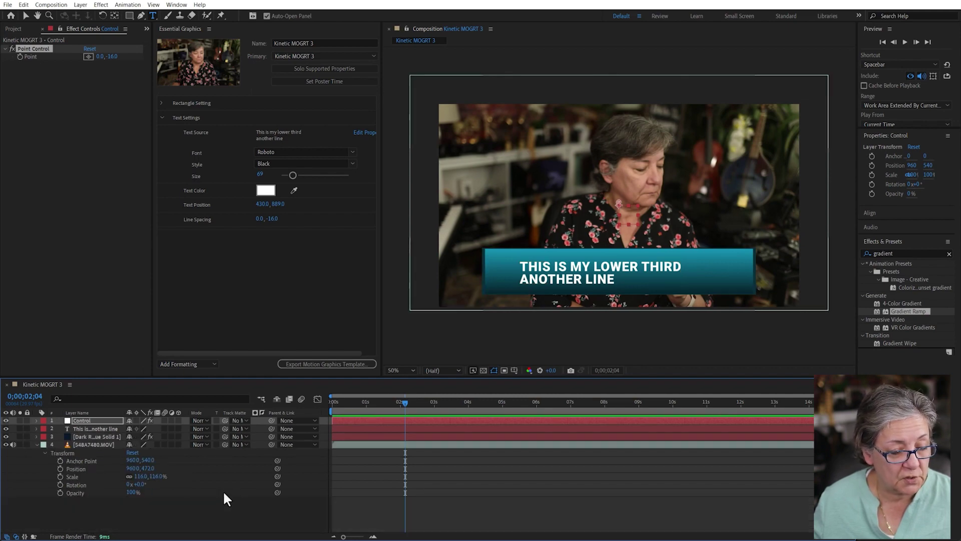
click(162, 517)
click(37, 444)
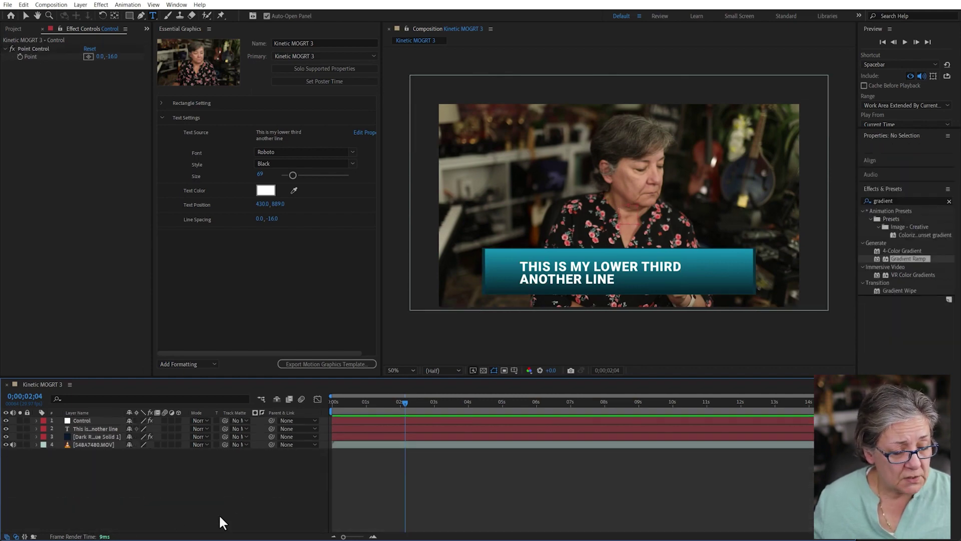
Preview the lower third animation from the beginning of the composition.
click(345, 403)
key(Home)
key(space)
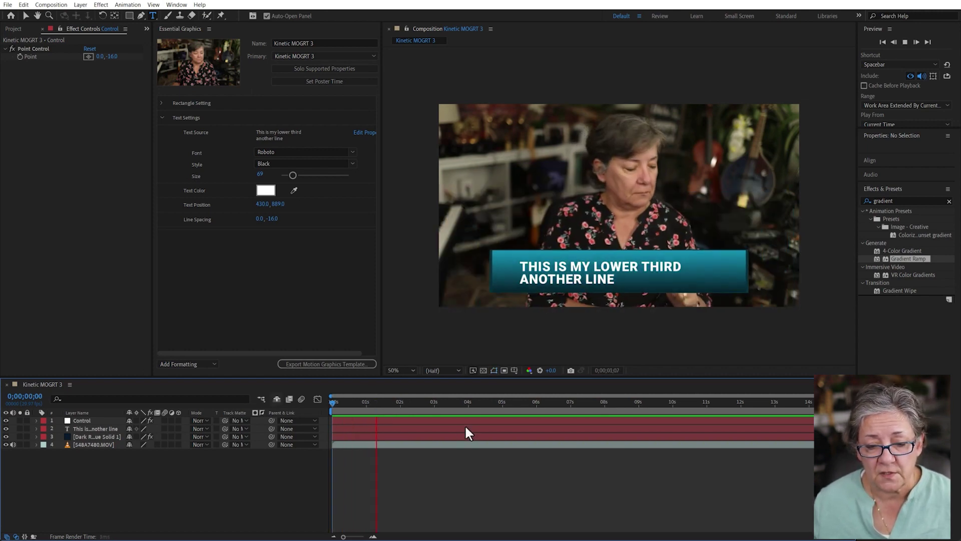
At 0;00;01;12, add a Position text animator to the lower third text layer and set its offset to -1470, 0.
click(394, 400)
mouse_move(395, 400)
mouse_down()
mouse_move(358, 406)
mouse_move(380, 405)
mouse_up()
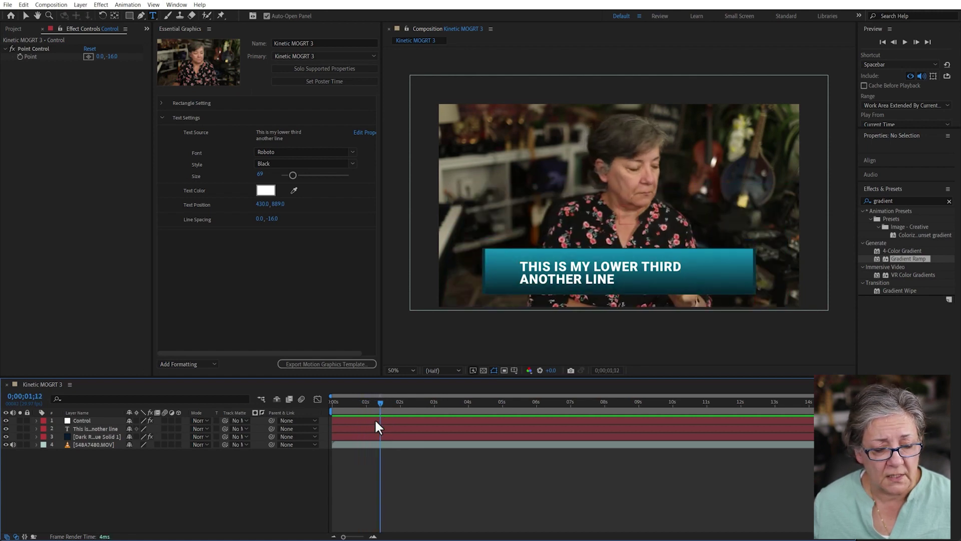
click(96, 429)
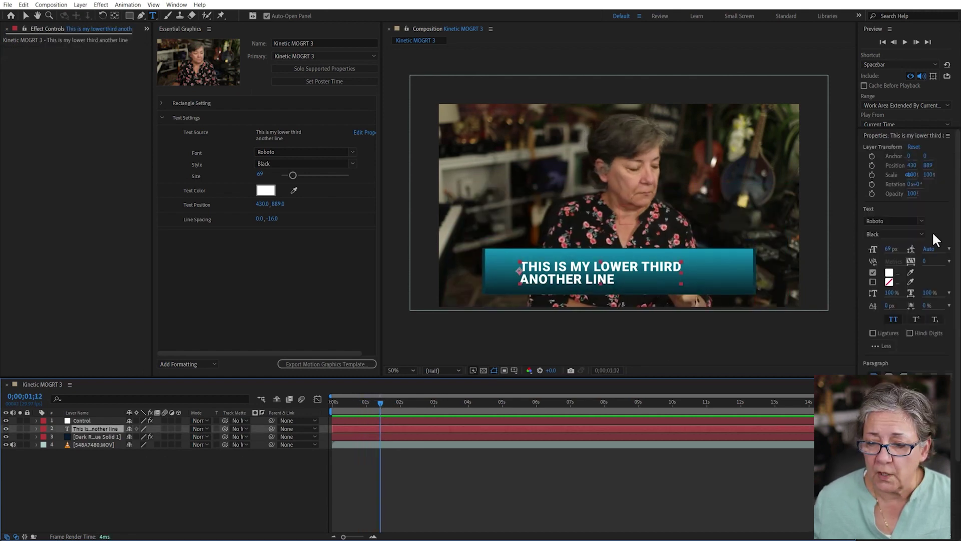
drag(857, 165, 787, 165)
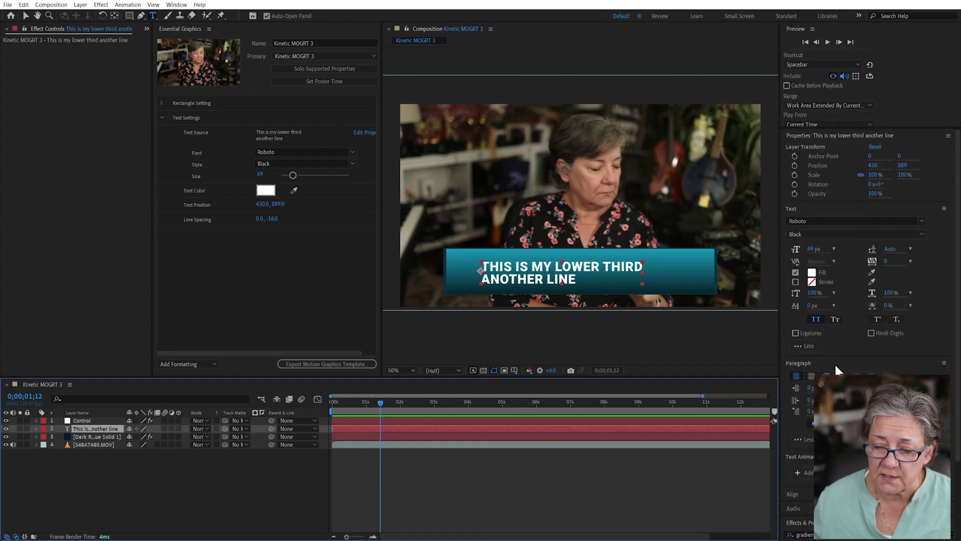
click(806, 472)
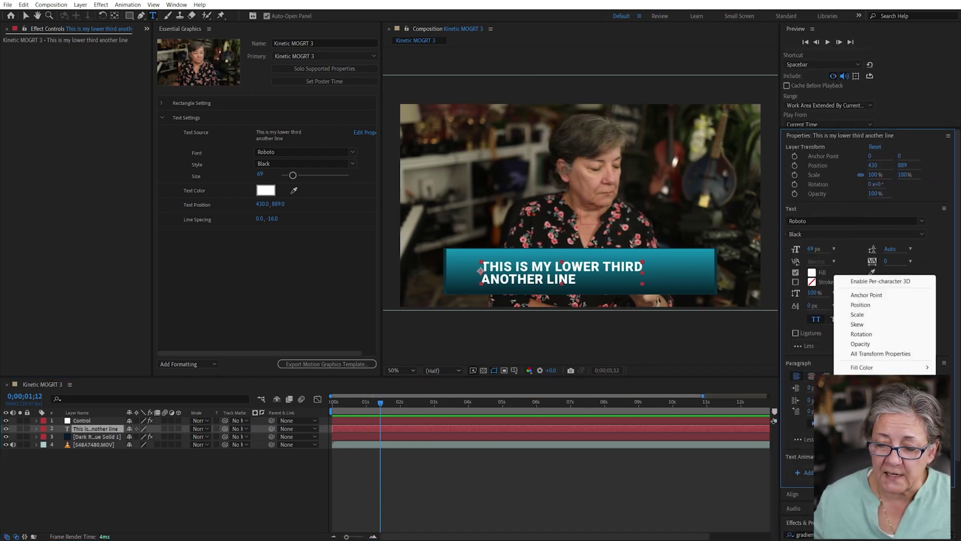
click(862, 305)
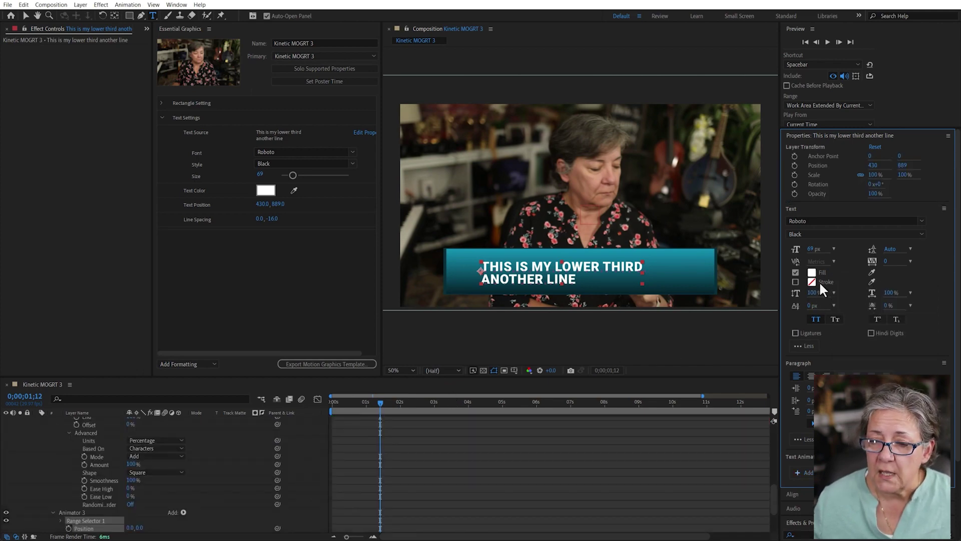
scroll(198, 491, down, 3)
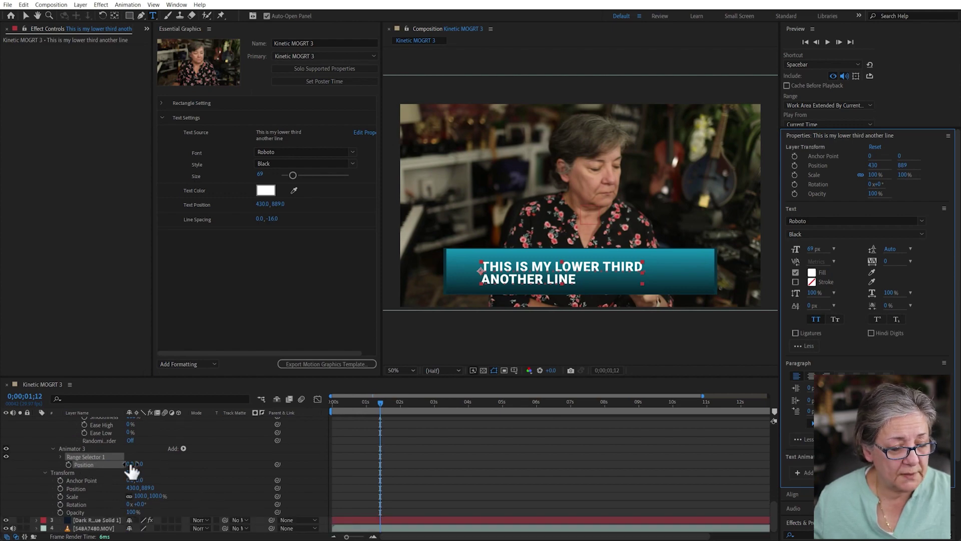
drag(131, 470, 55, 472)
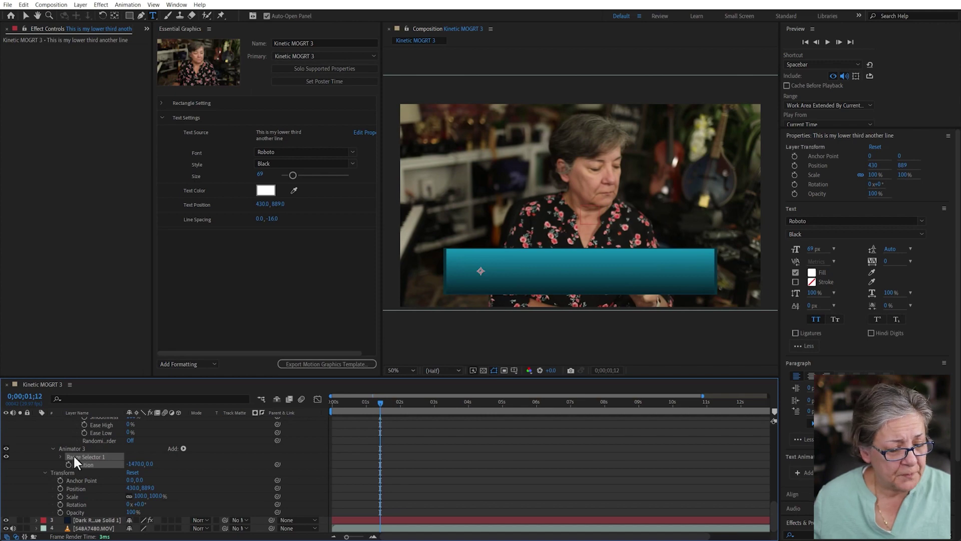
Keyframe the new animator's Range Selector Start at 0% on 0;00;01;12 and 100% on 0;00;02;04.
click(61, 456)
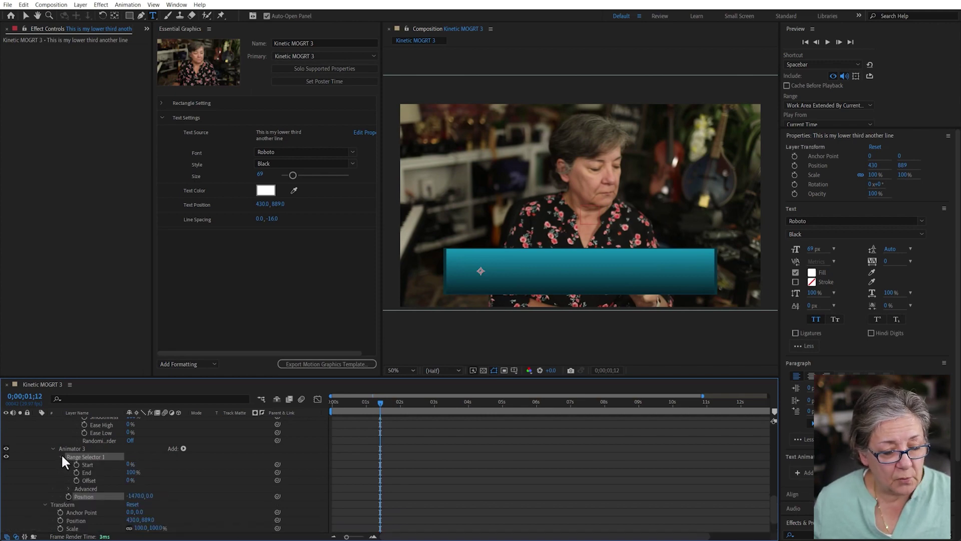
click(76, 464)
click(405, 403)
drag(129, 466, 384, 461)
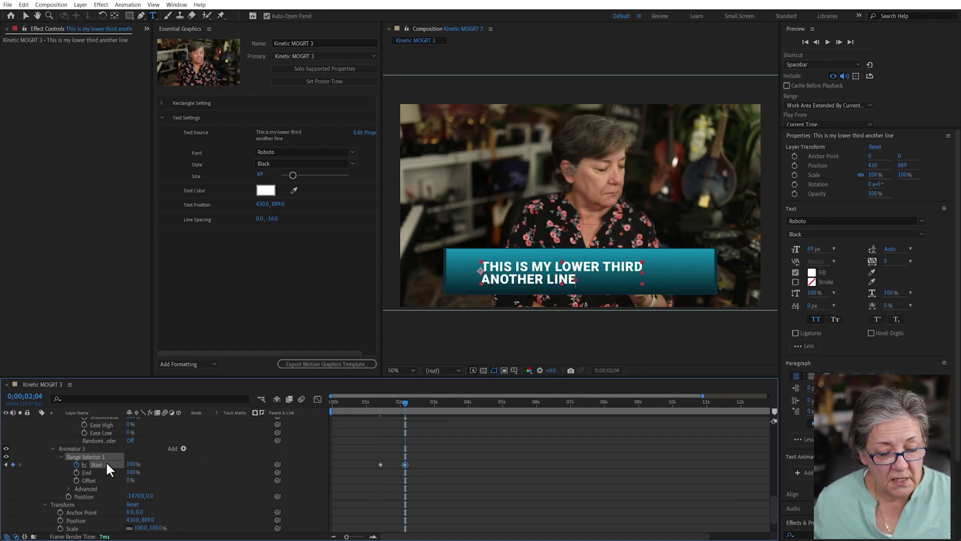
Apply Easy Ease to both Start keyframes and reshape their speed in the Graph Editor into a slow start with a steep finish.
key(F9)
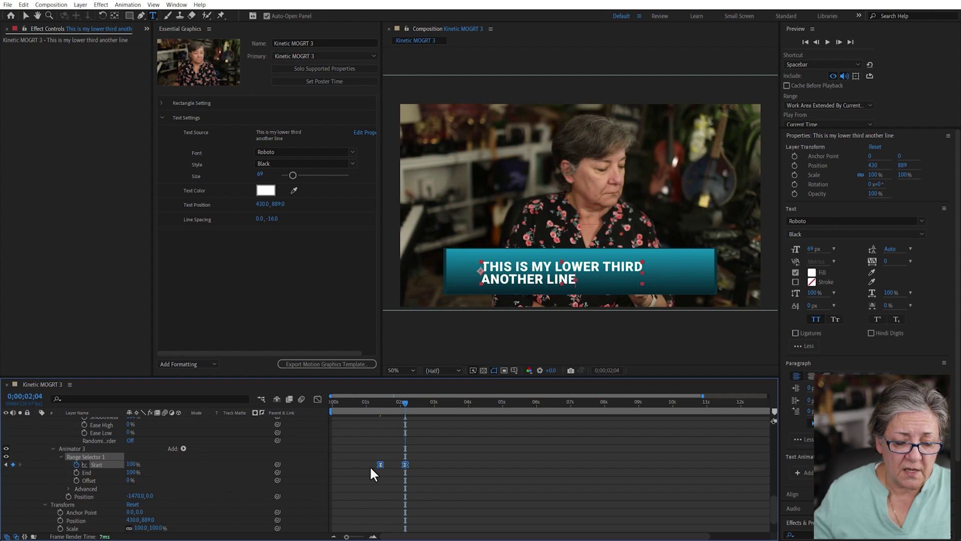
click(317, 399)
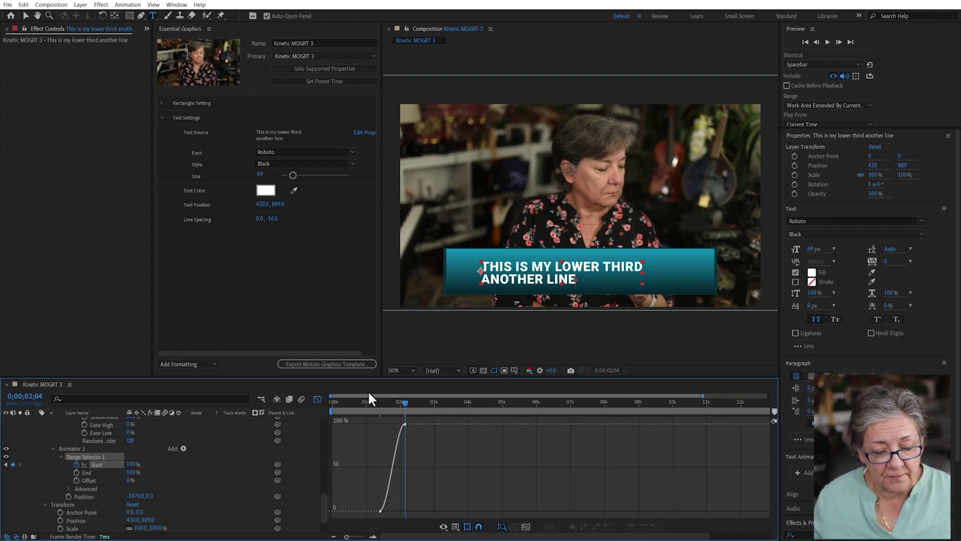
click(406, 425)
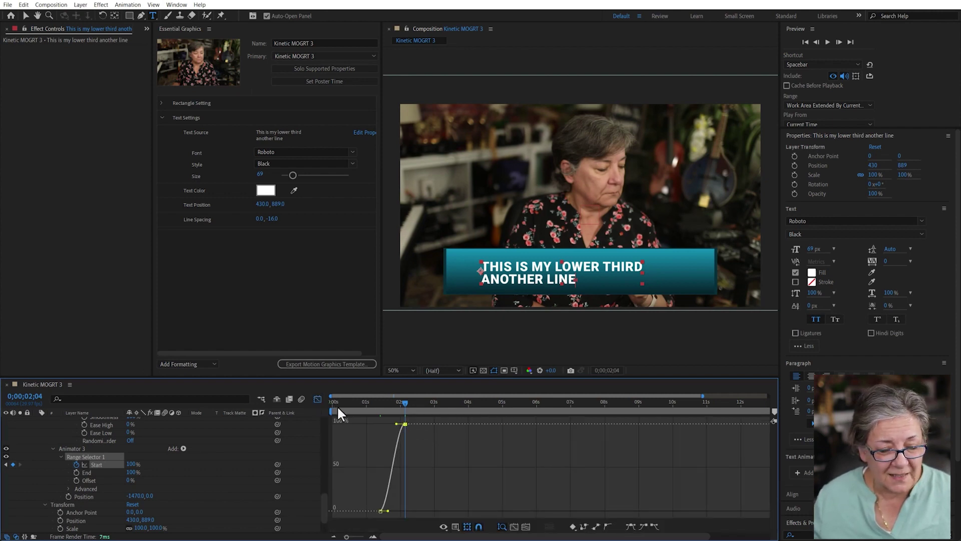
click(318, 399)
click(317, 399)
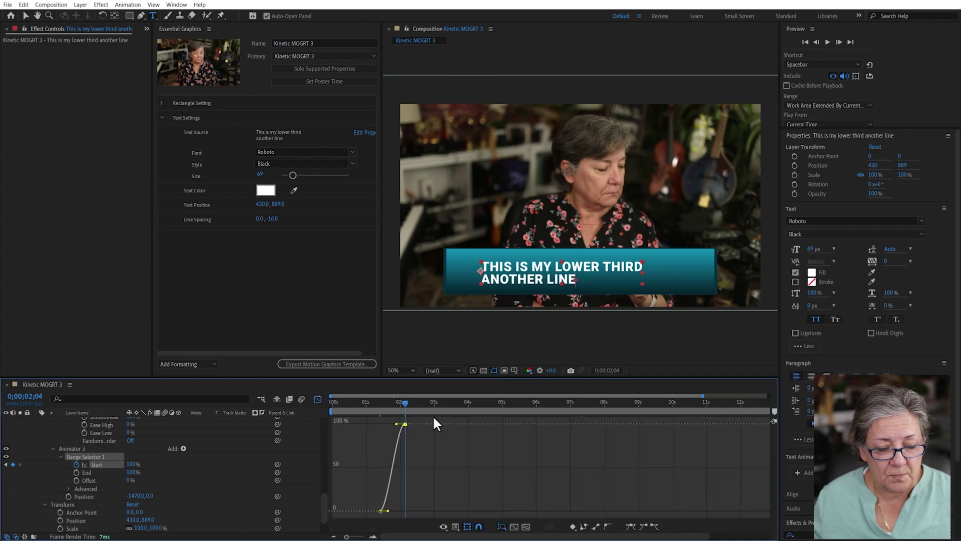
drag(396, 424, 406, 451)
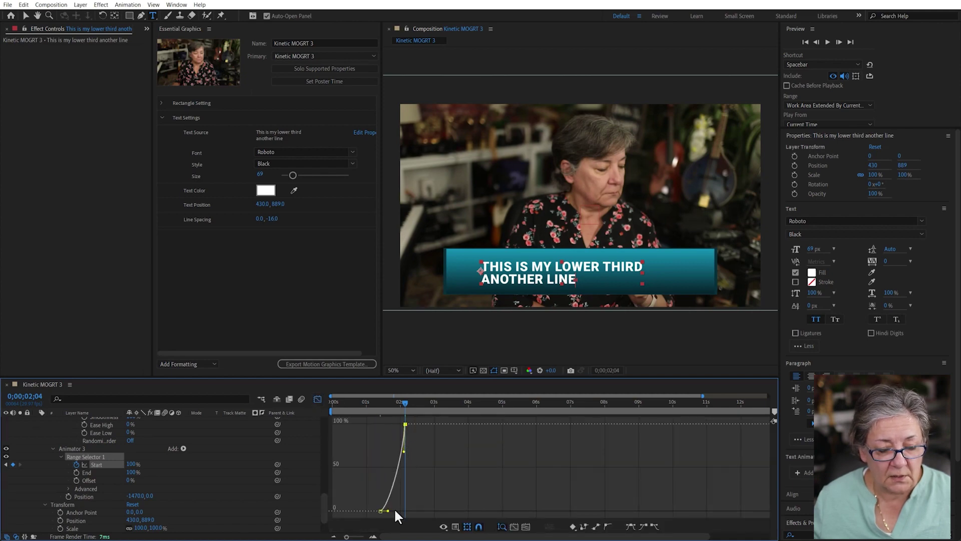
drag(388, 510, 397, 511)
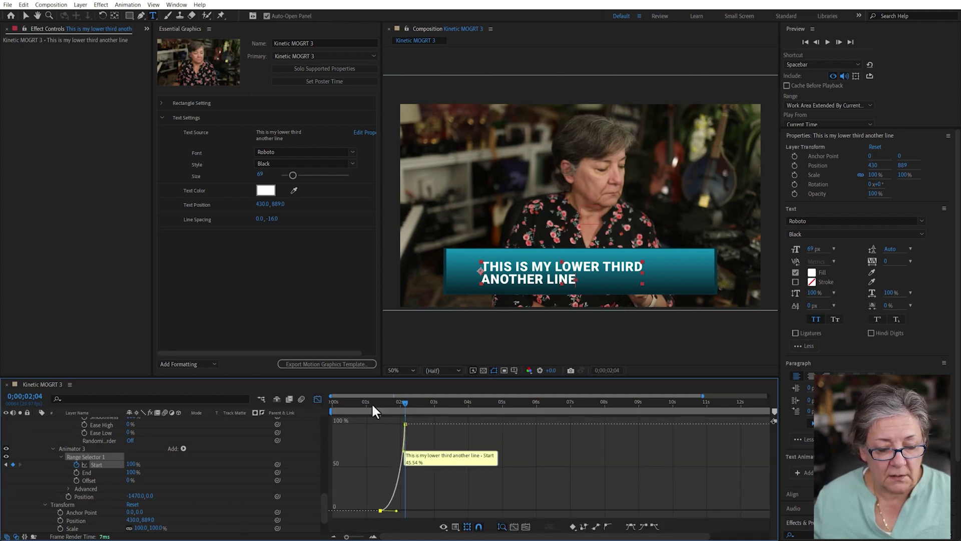
Preview the text reveal from just before its first Start keyframe.
click(372, 403)
drag(373, 403, 376, 404)
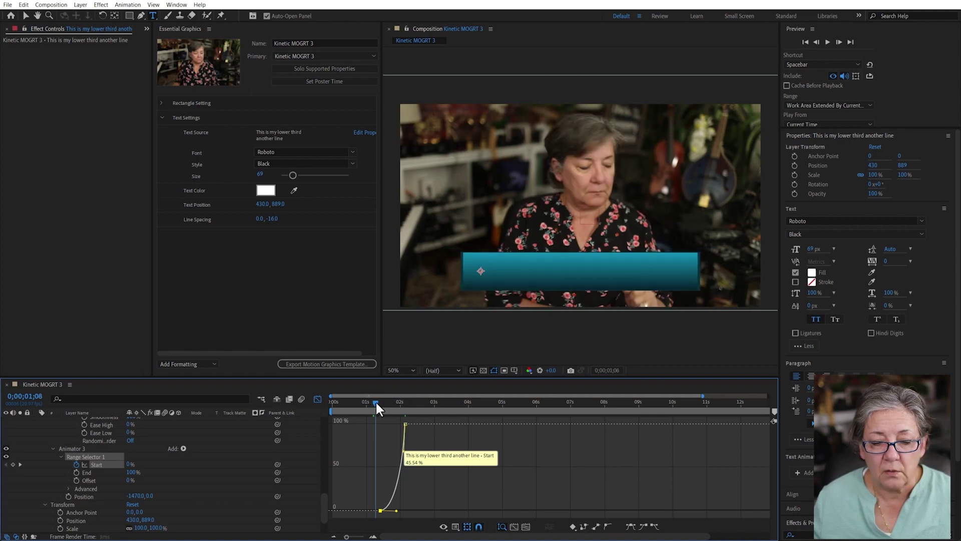
key(space)
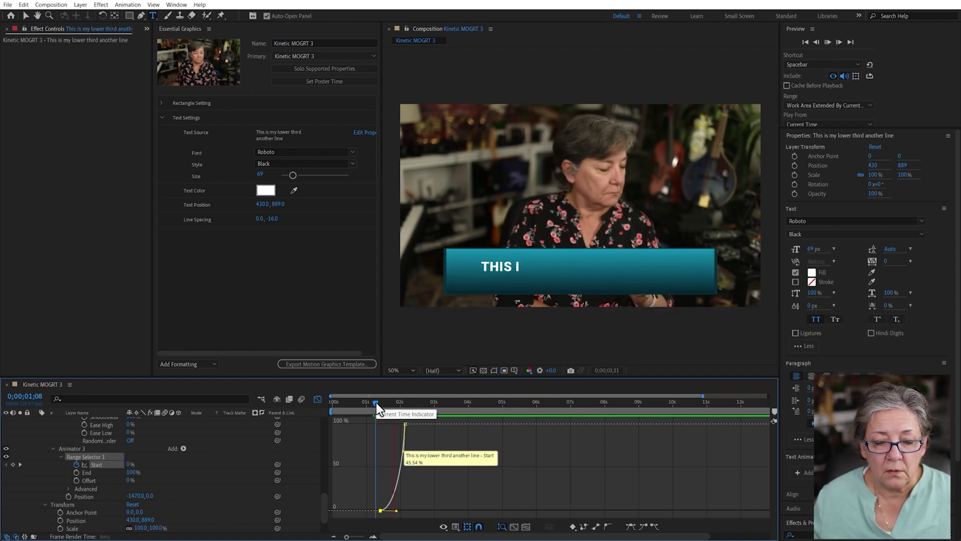
click(384, 403)
click(416, 403)
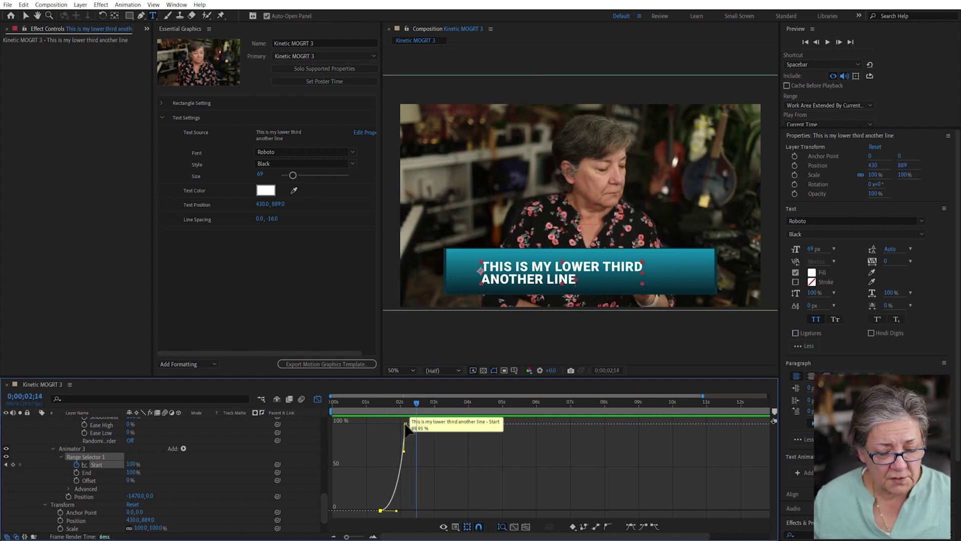
Move the 100% Start keyframe to 0;00;02;28 in the Graph Editor and preview the slower text reveal.
drag(434, 422, 432, 423)
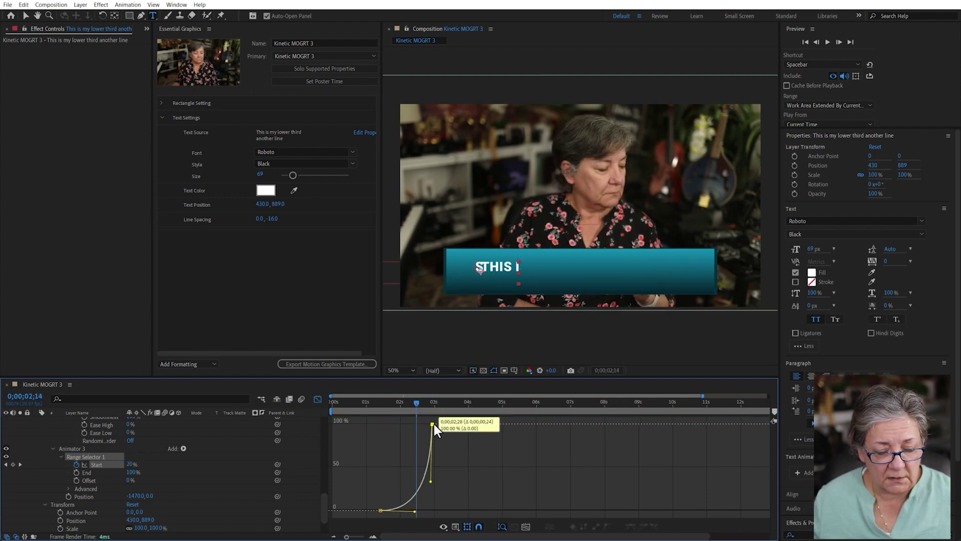
click(377, 403)
key(space)
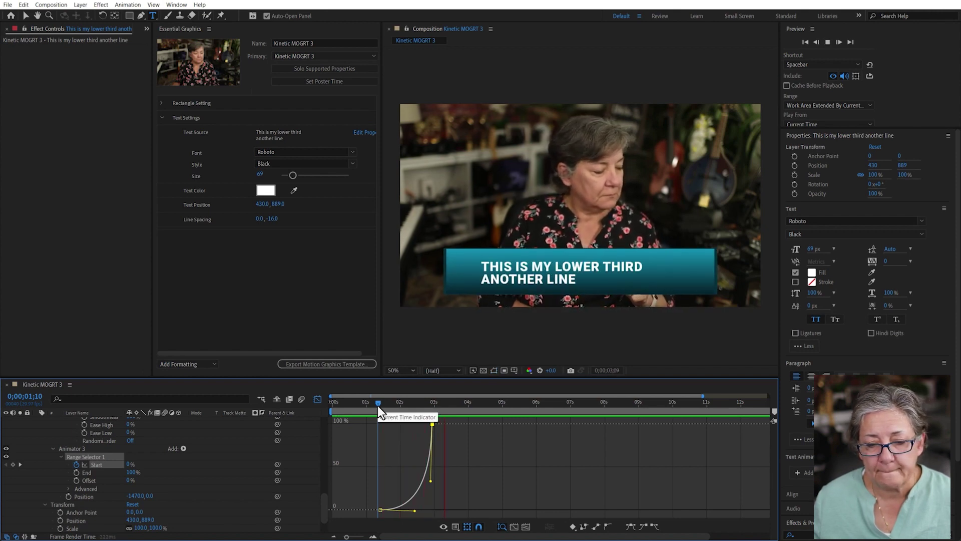
key(space)
Collapse the text layer's properties and return the timeline from the Graph Editor to the layer bar view.
click(200, 473)
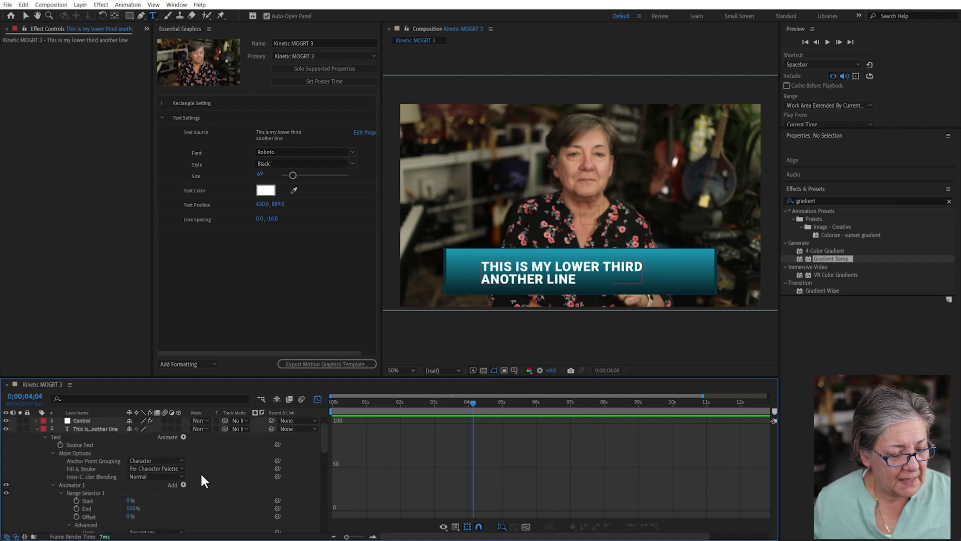
click(37, 428)
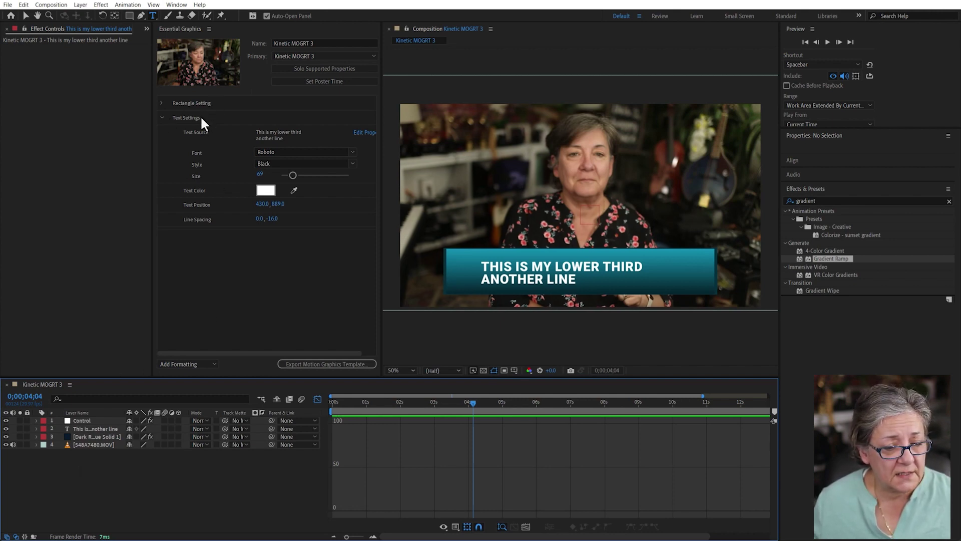
click(316, 399)
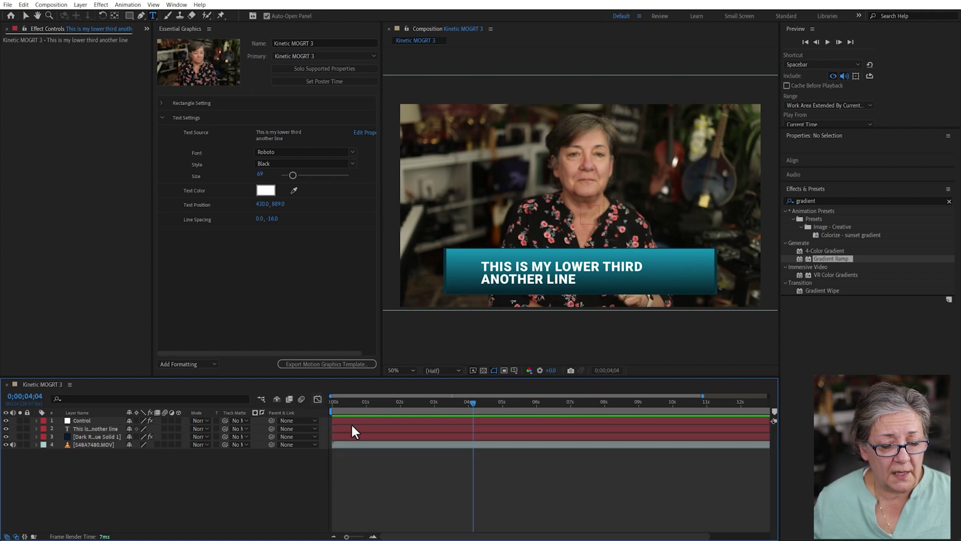
Preview the composition from the beginning and stop with the playhead at 0;00;03;20.
drag(351, 407, 293, 411)
key(space)
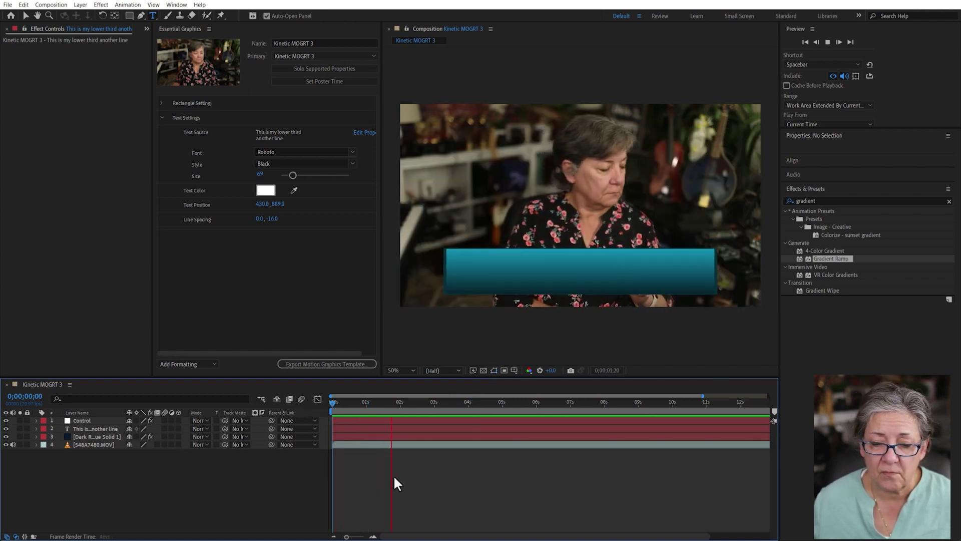
key(space)
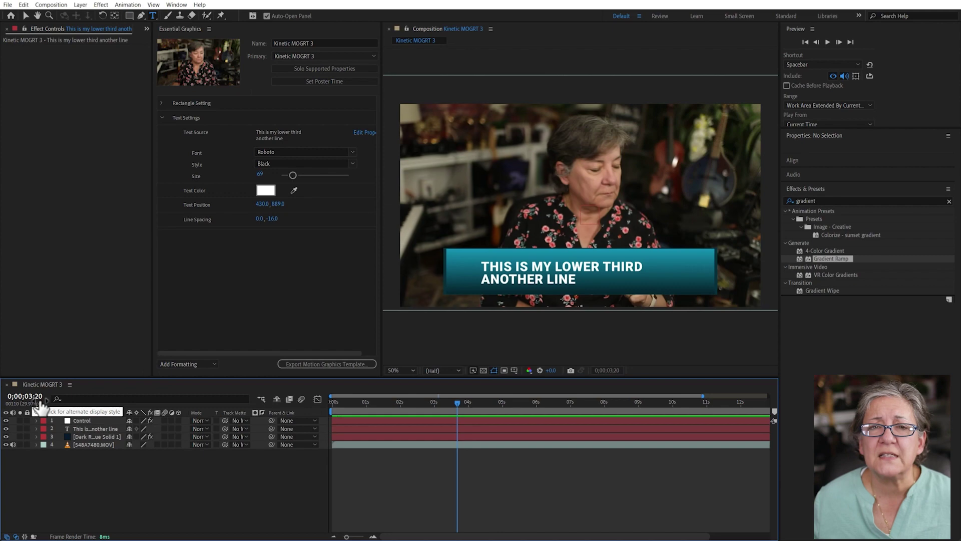
Pre-compose all four layers into Pre-comp 1, moving all attributes into the new composition.
drag(100, 472, 53, 380)
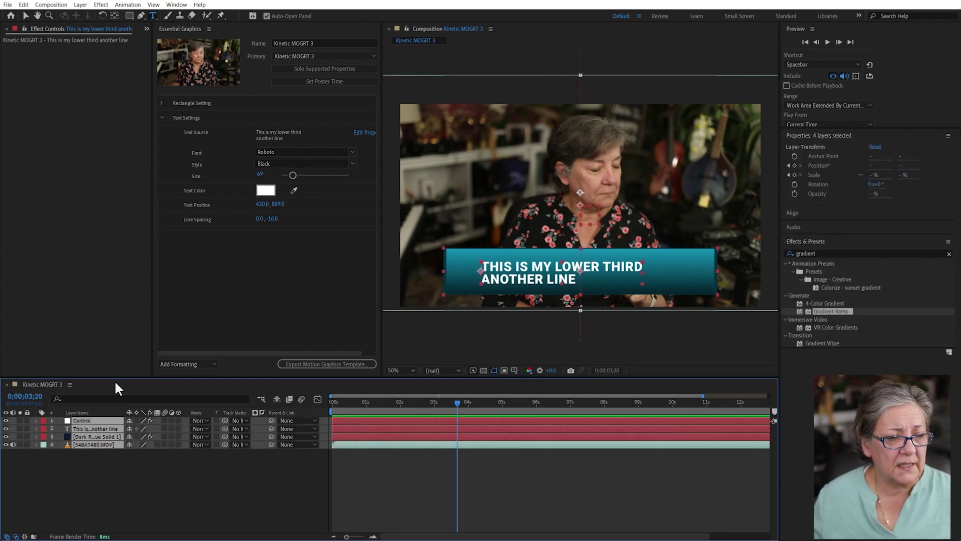
click(80, 4)
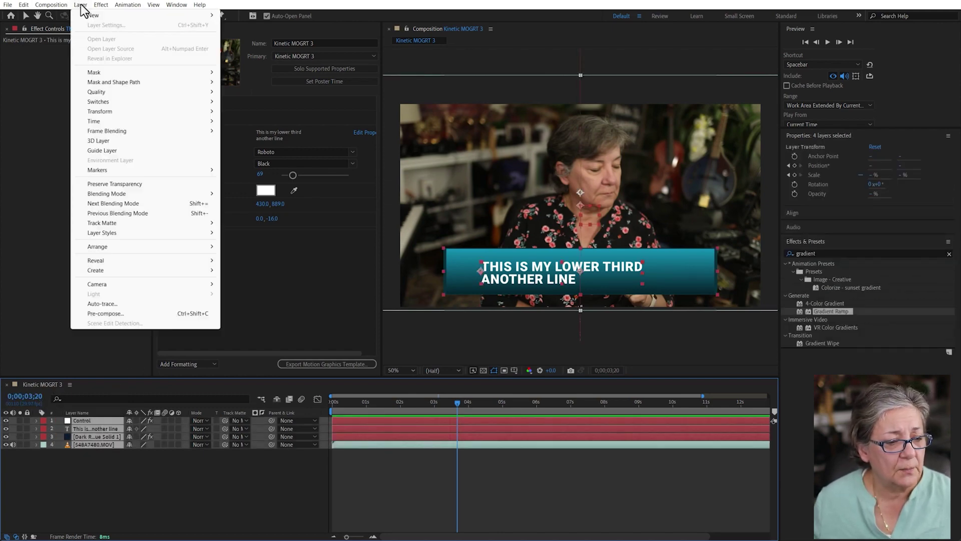
click(125, 313)
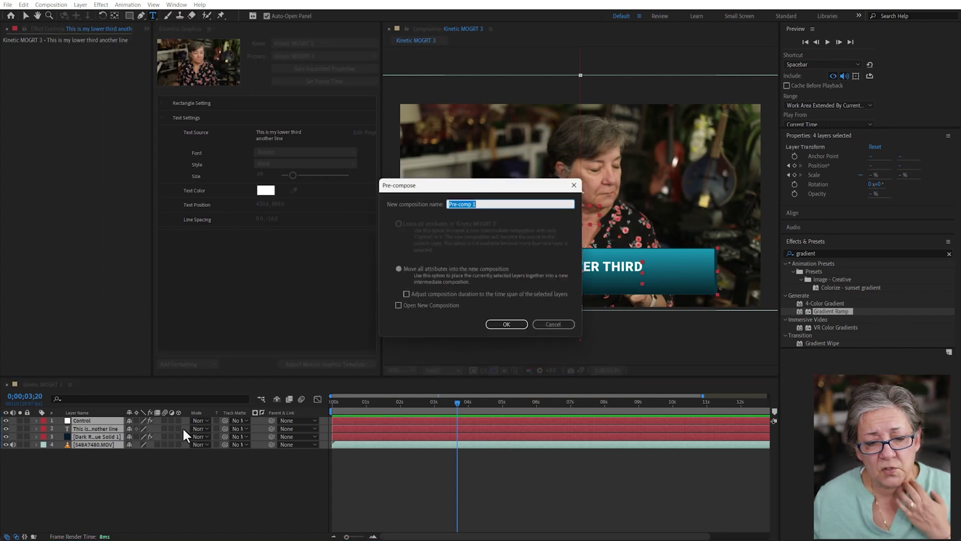
click(511, 324)
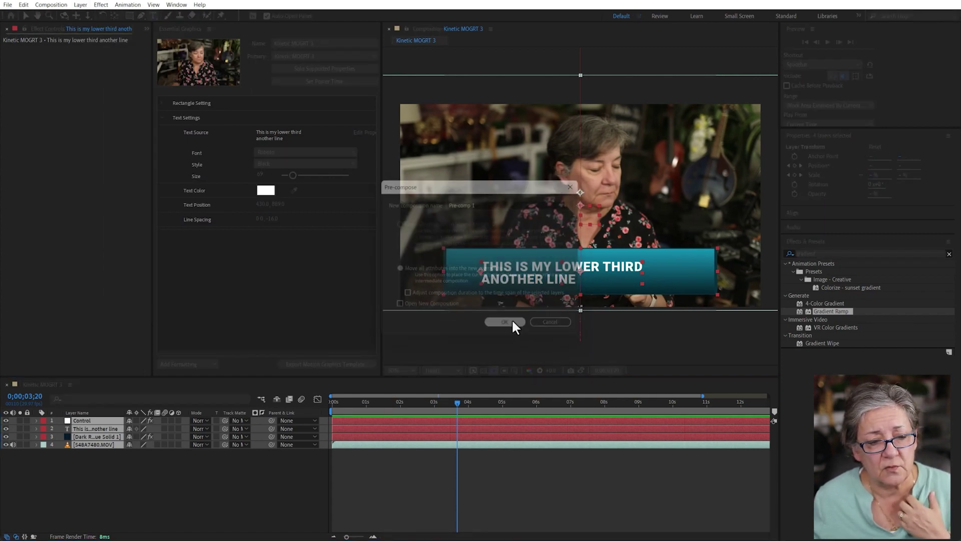
click(117, 457)
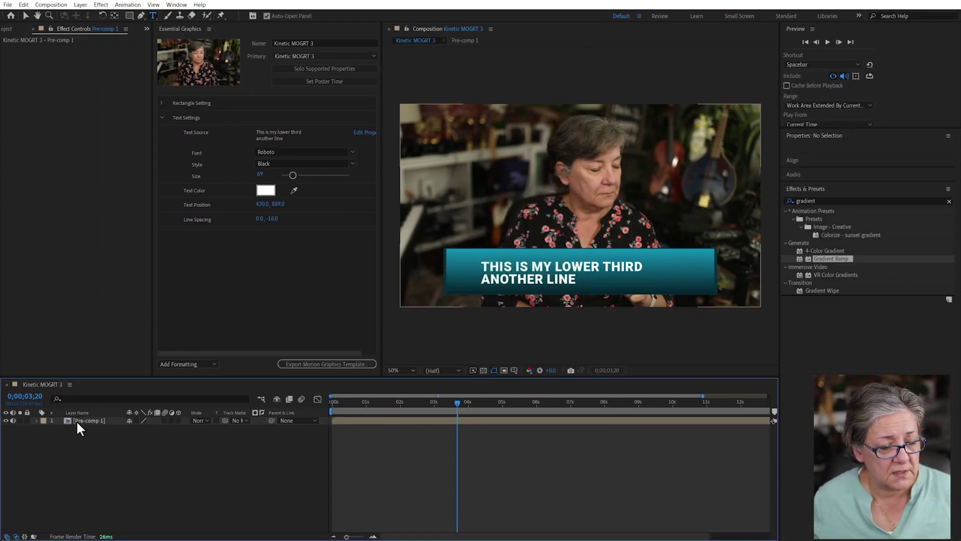
Split the Pre-comp 1 layer at 0;00;03;20 and clear the layer selection.
click(85, 420)
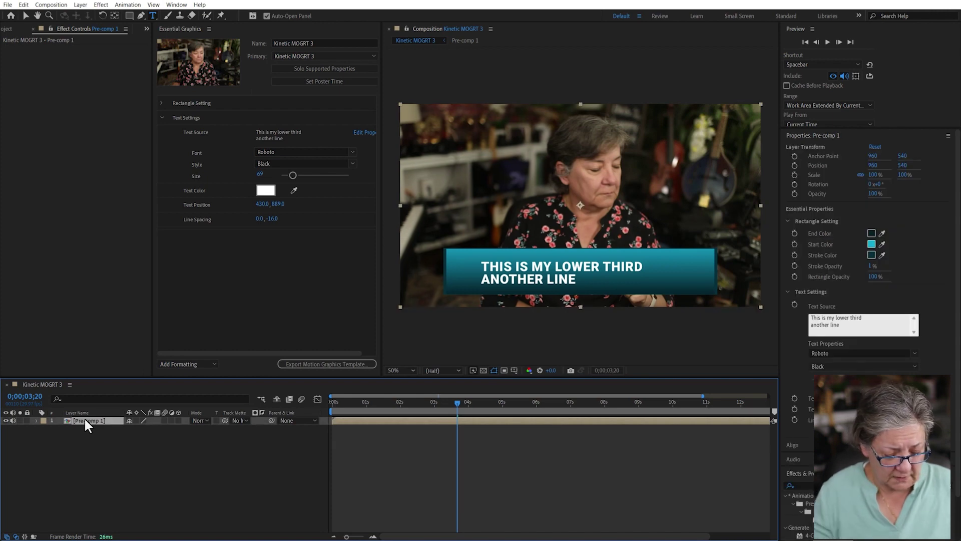
key(ctrl+d)
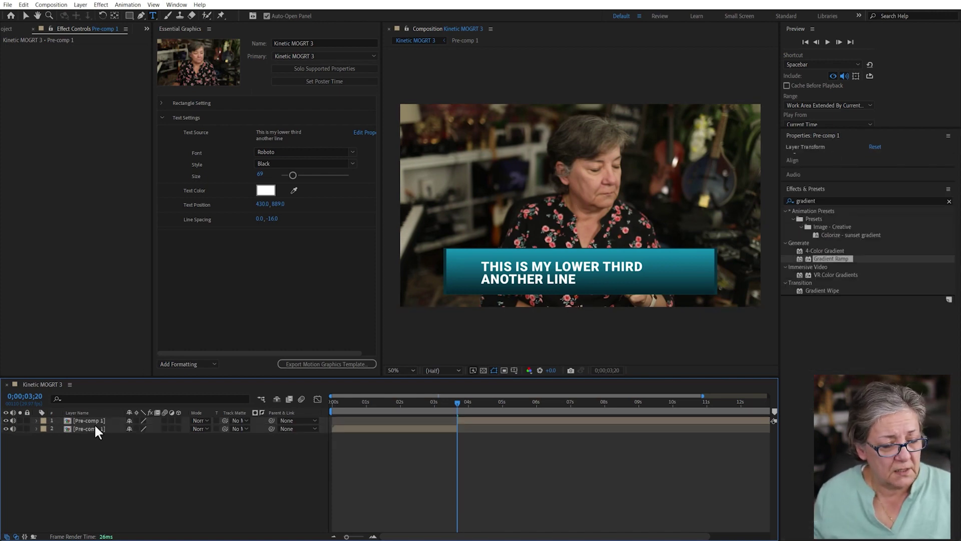
click(279, 462)
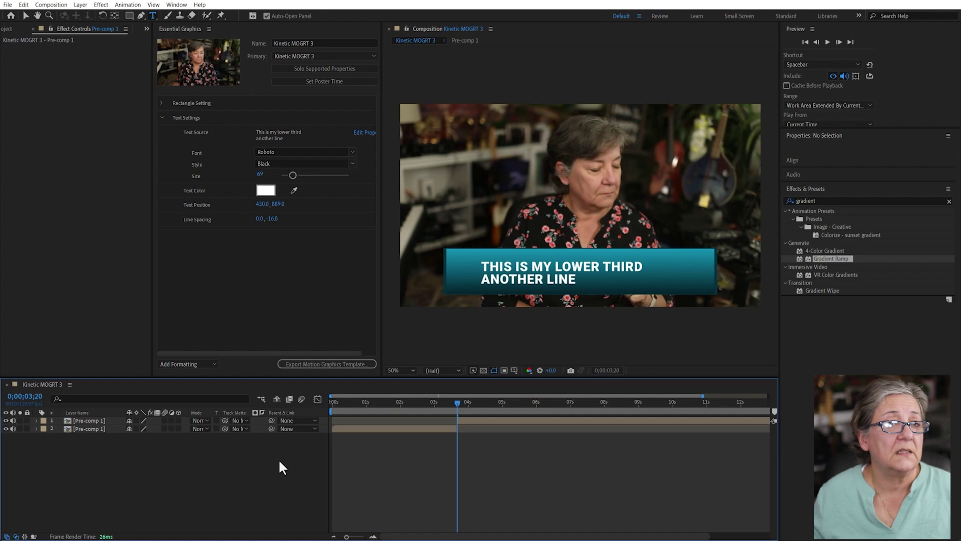
Time-reverse the upper Pre-comp 1 layer that starts at the split point.
click(87, 420)
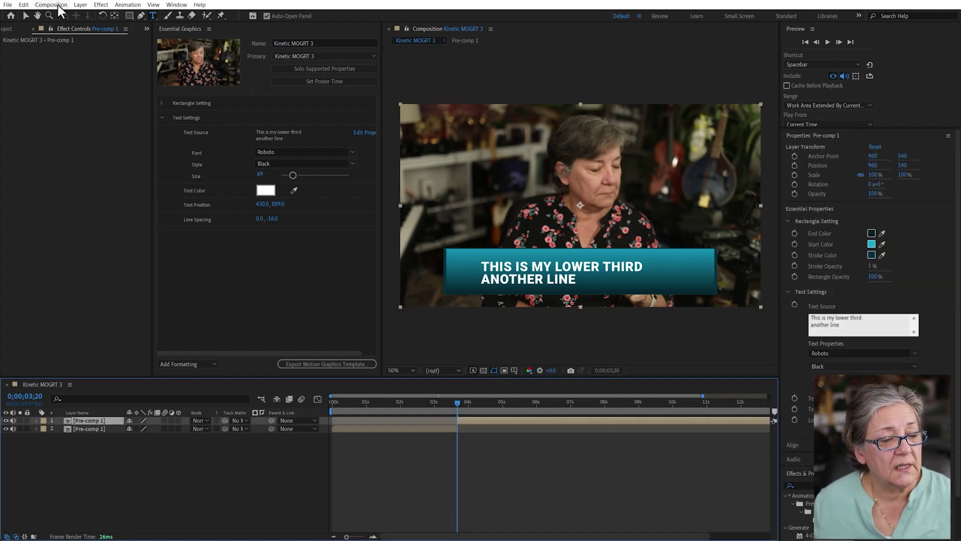
click(80, 5)
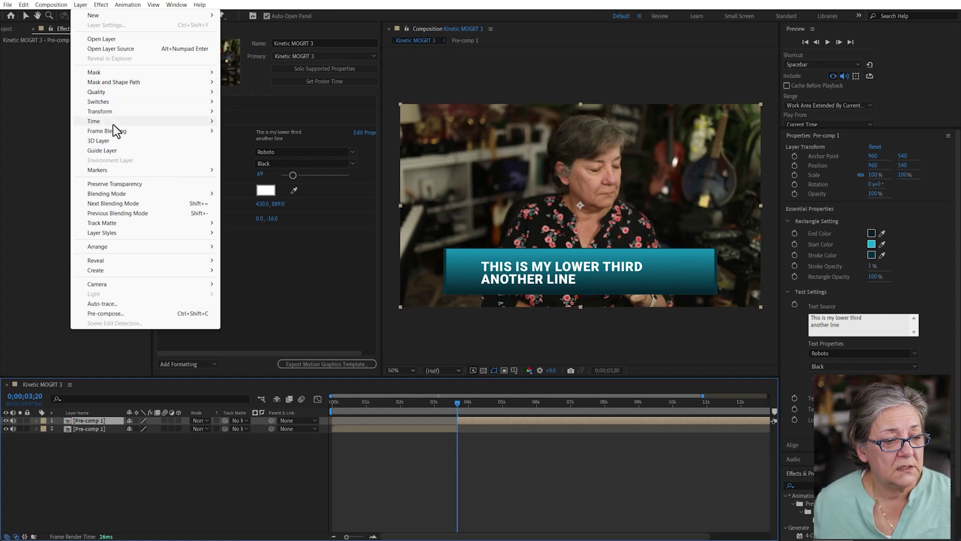
mouse_move(112, 123)
click(289, 132)
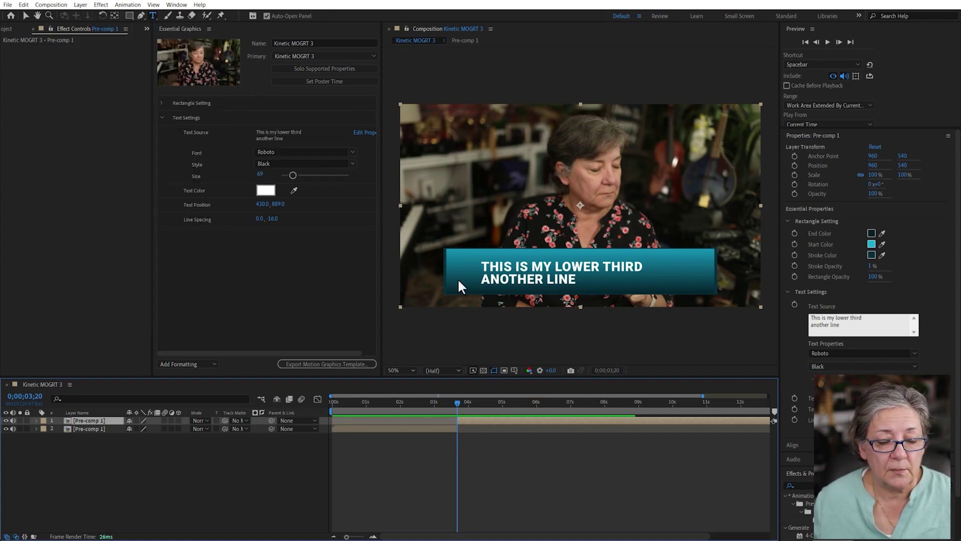
Shift and trim the reversed layer to span 0;00;03;20 to 0;00;07;02, and trim the composition to a work area ending at 0;00;07;02.
mouse_move(461, 422)
mouse_down()
mouse_move(752, 422)
mouse_move(479, 420)
mouse_up()
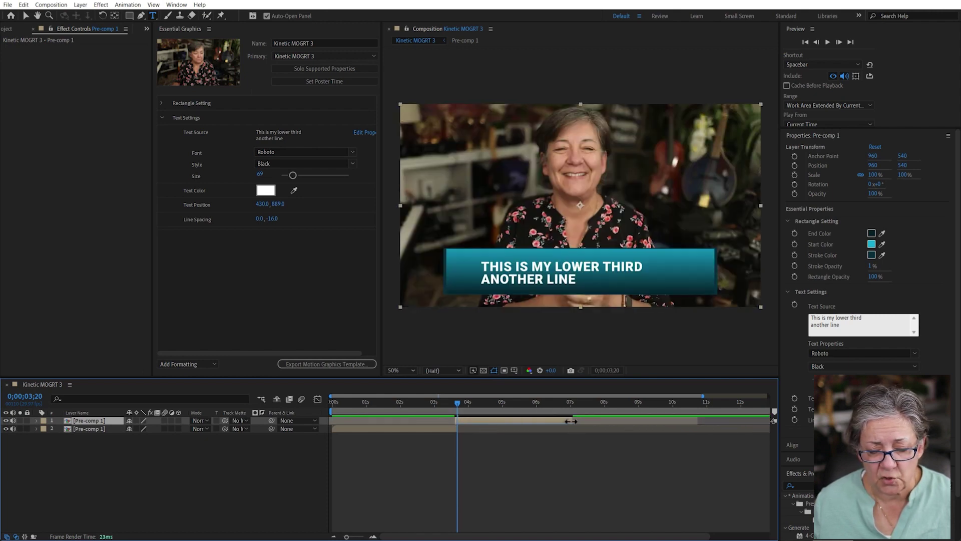
drag(457, 402, 586, 419)
drag(456, 421, 479, 420)
drag(584, 401, 573, 401)
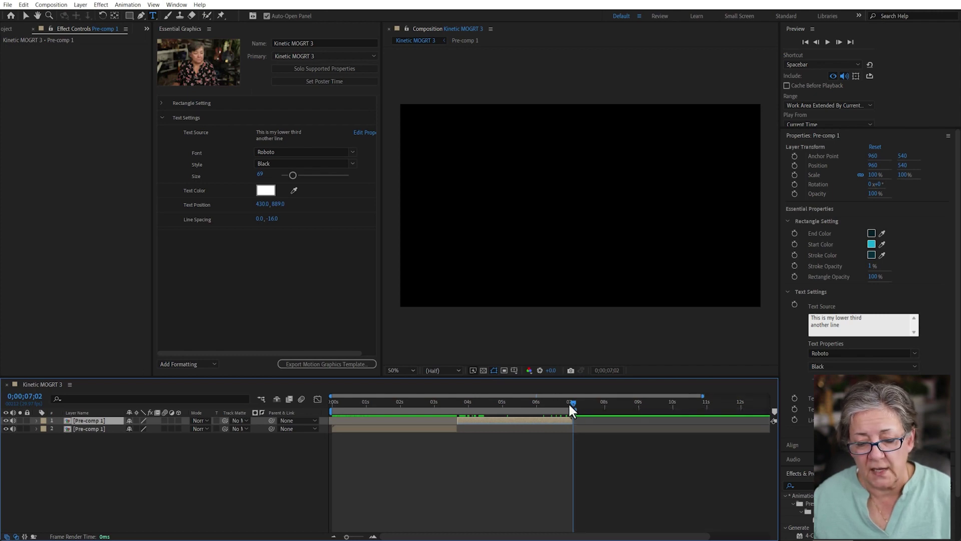
right_click(537, 409)
click(571, 434)
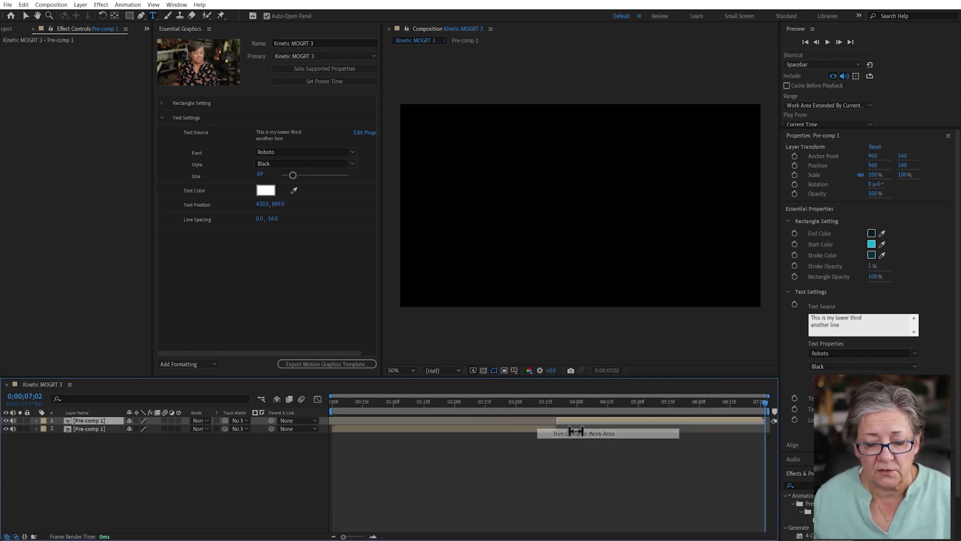
Create a protected region from the composition's start to 0;00;03;05, covering the intro animation.
drag(340, 402, 525, 404)
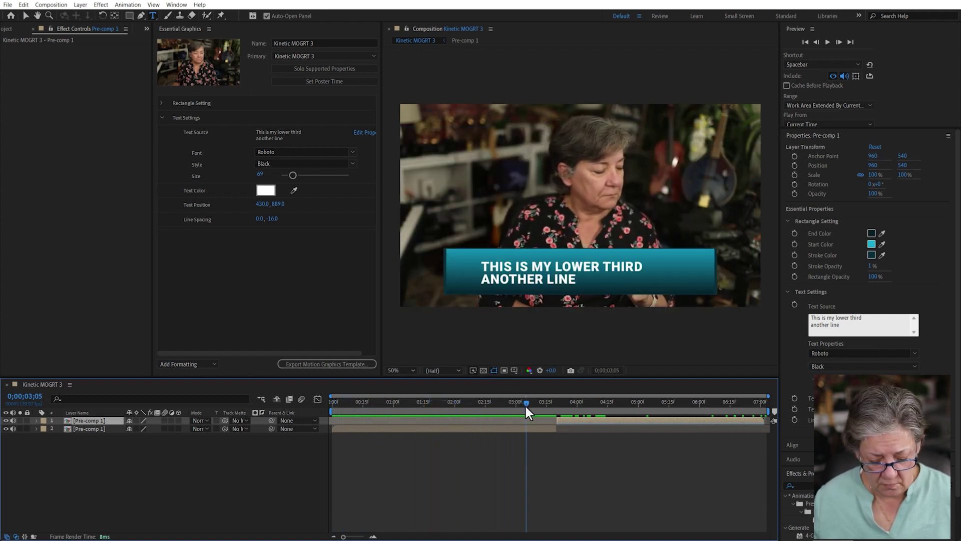
key(n)
right_click(496, 410)
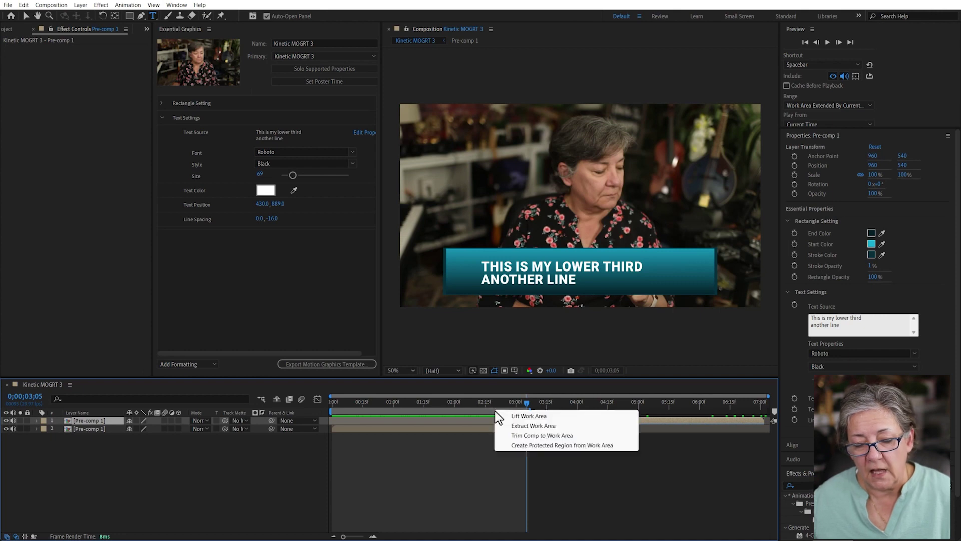
click(539, 444)
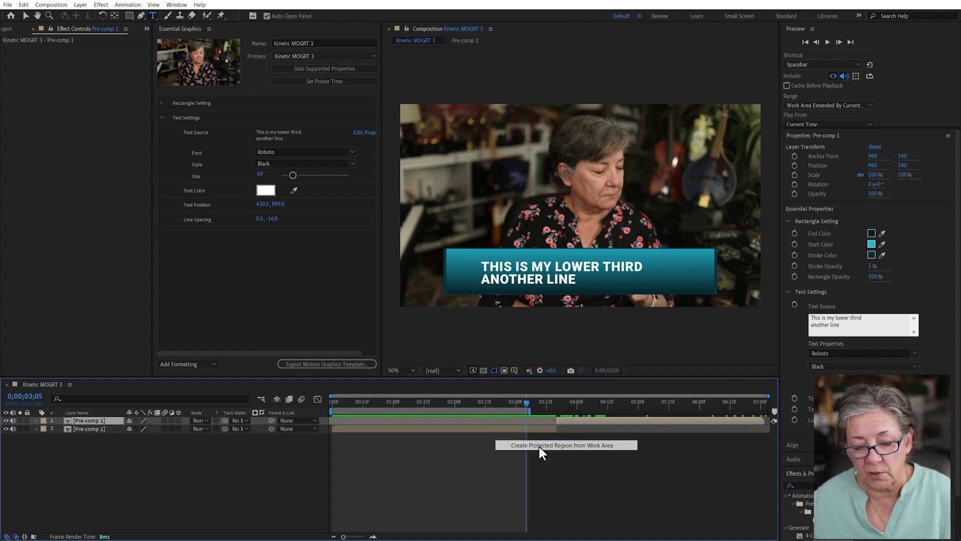
Extend the lower layer's end slightly past the split and create a protected region from 0;00;04;02 to the composition's end.
drag(526, 402, 548, 408)
click(553, 427)
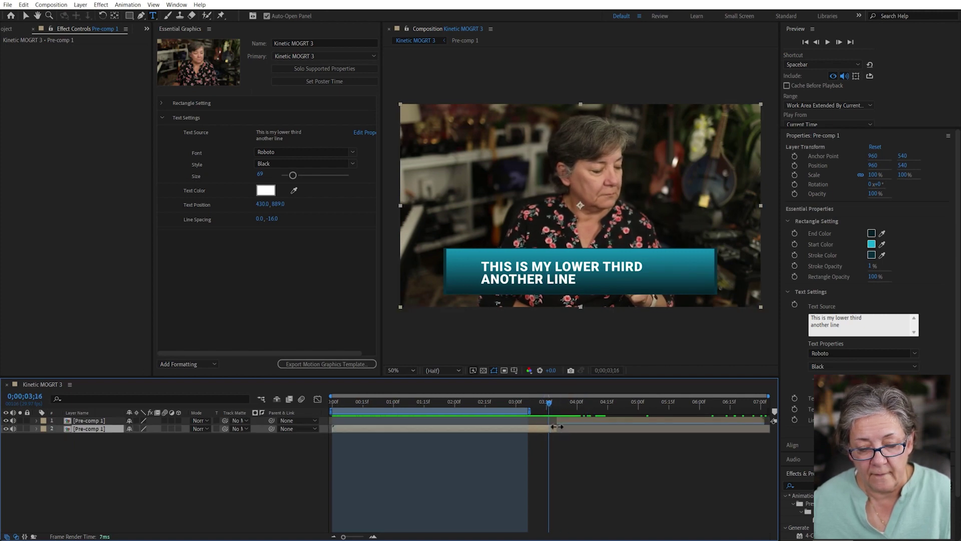
drag(549, 407, 581, 404)
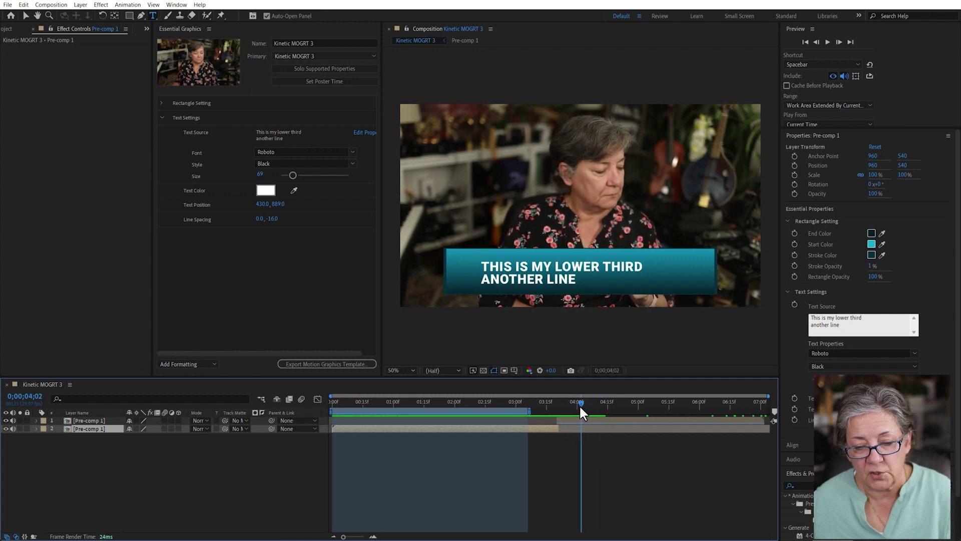
key(b)
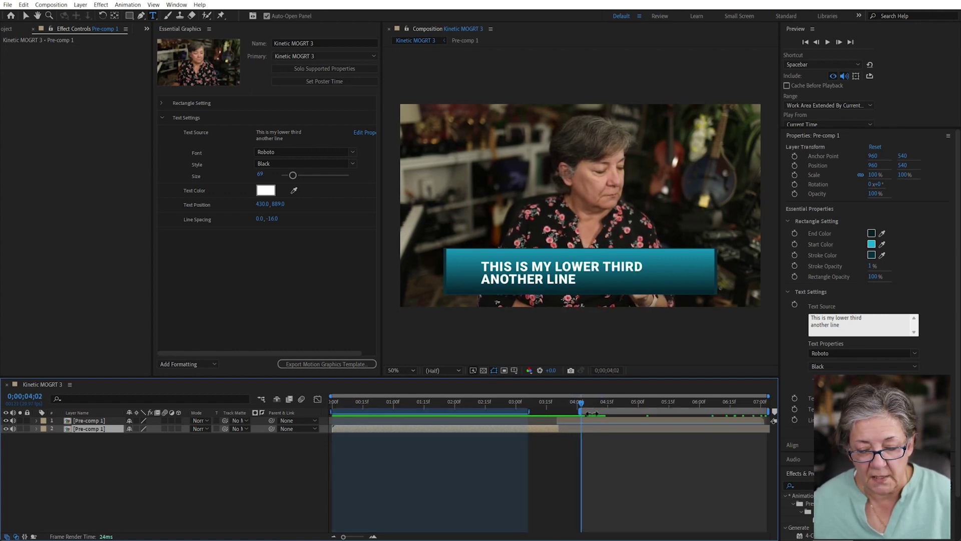
right_click(702, 410)
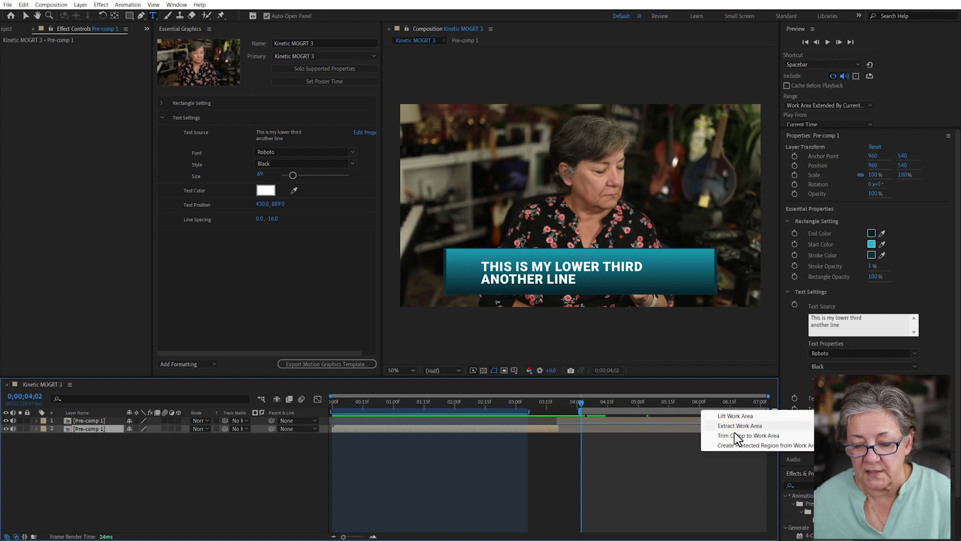
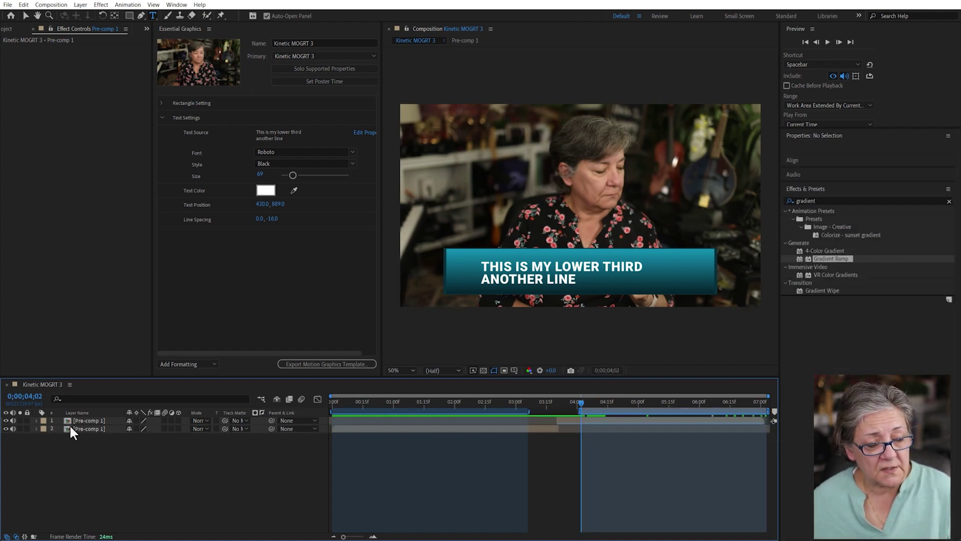
Delete the 548A7480.MOV footage layer inside Pre-comp 1 and return to the Kinetic MOGRT 3 composition.
double_click(75, 429)
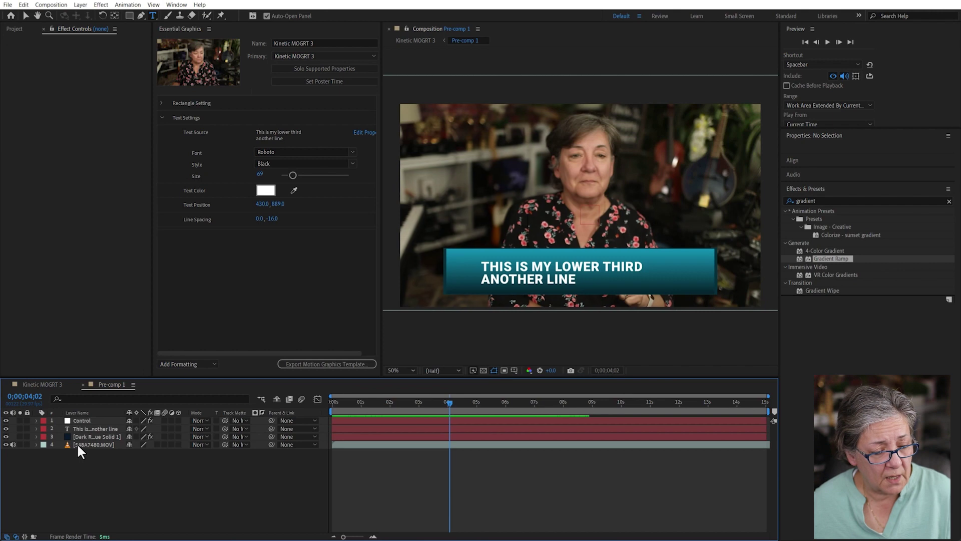
click(87, 444)
key(Delete)
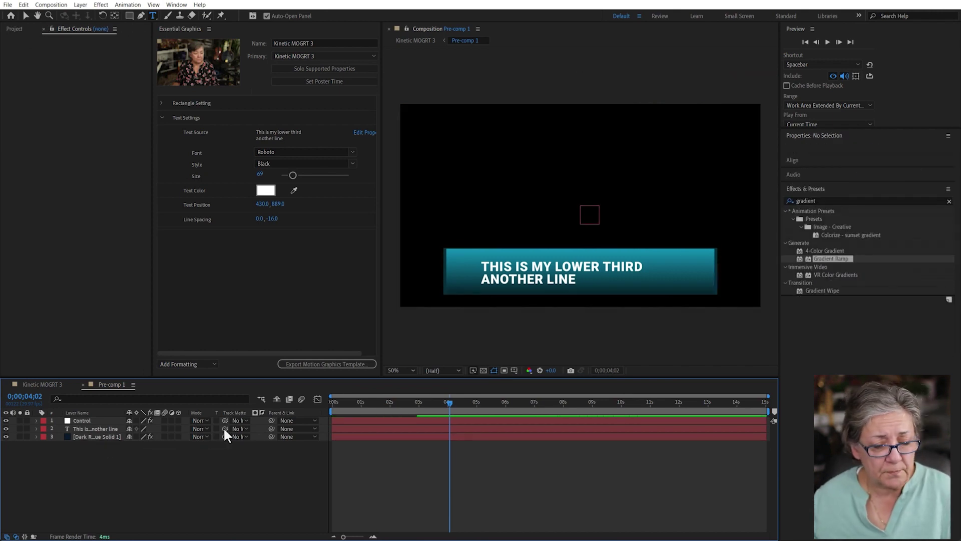
click(36, 384)
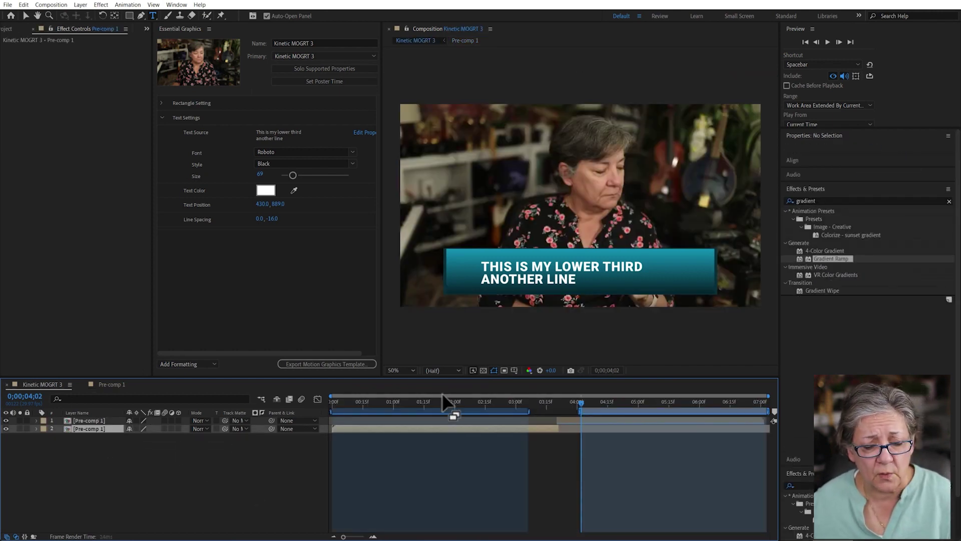
Extend the work area back to the composition's start so it covers the full duration, and clear the layer selection.
drag(577, 410, 385, 413)
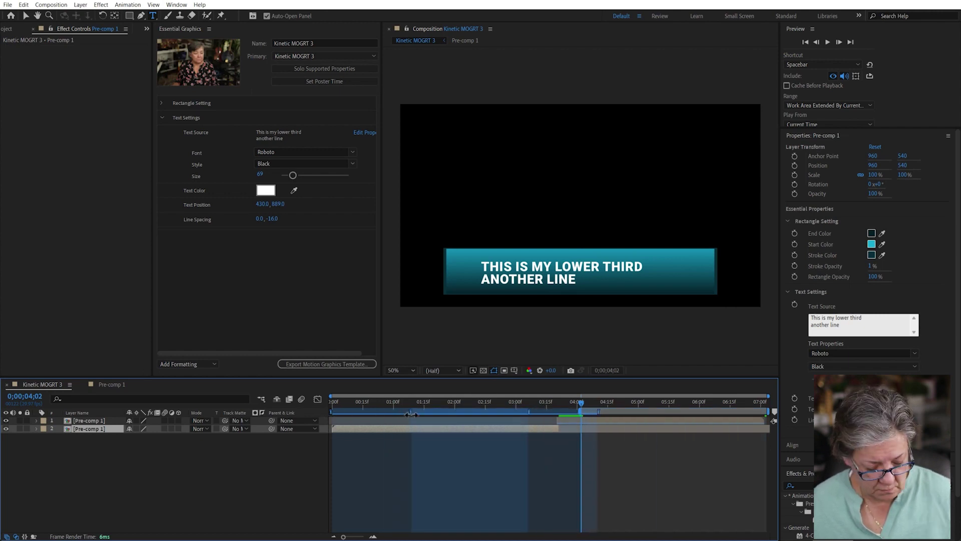
key(ctrl+z)
click(547, 402)
key(b)
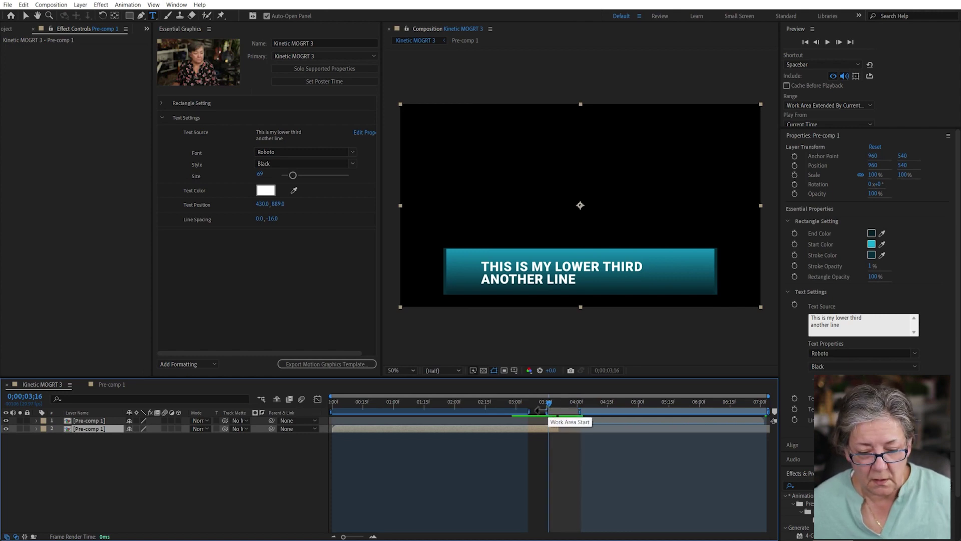
drag(540, 410, 283, 420)
click(233, 476)
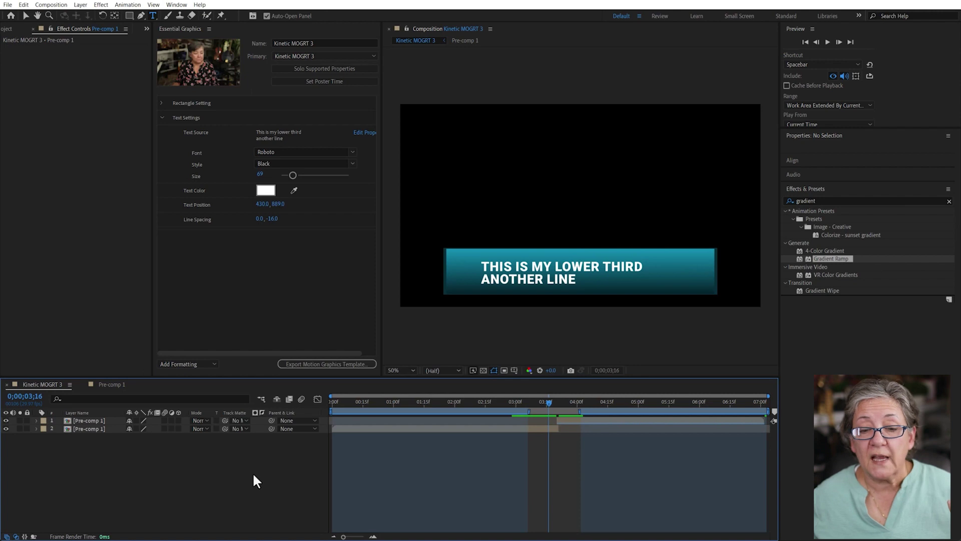
Export the motion graphics template to the Local Templates Folder with a video preview and the creator's first name as keyword.
click(333, 364)
click(500, 281)
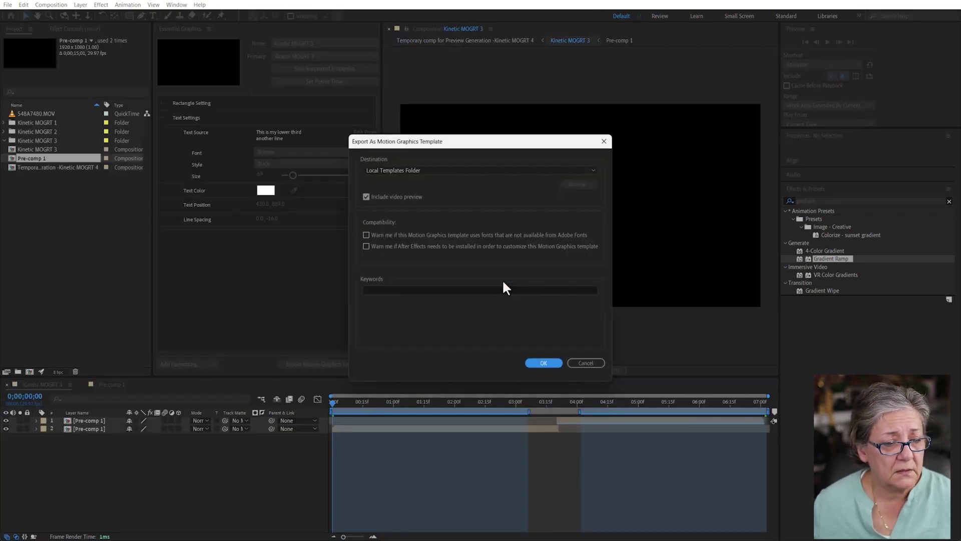
click(429, 290)
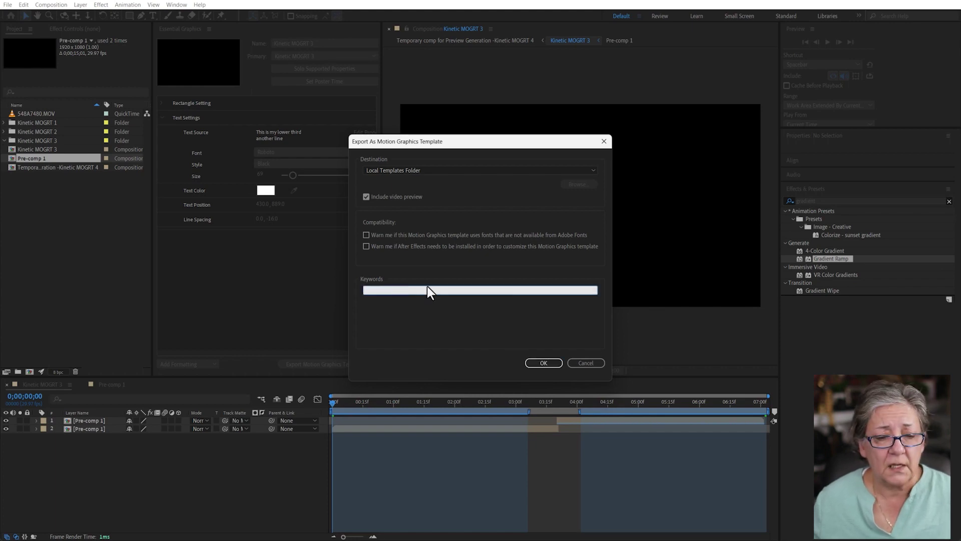
text(Luisa)
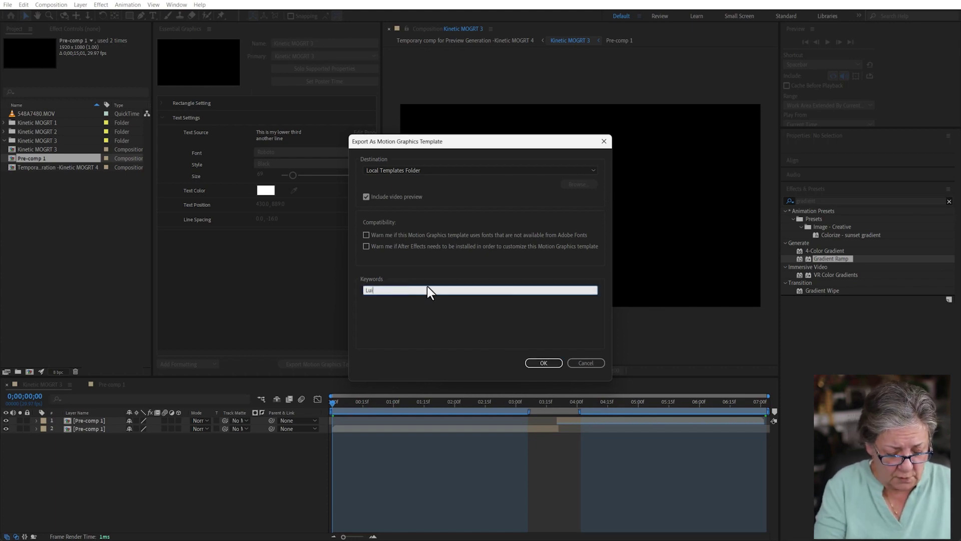
click(543, 363)
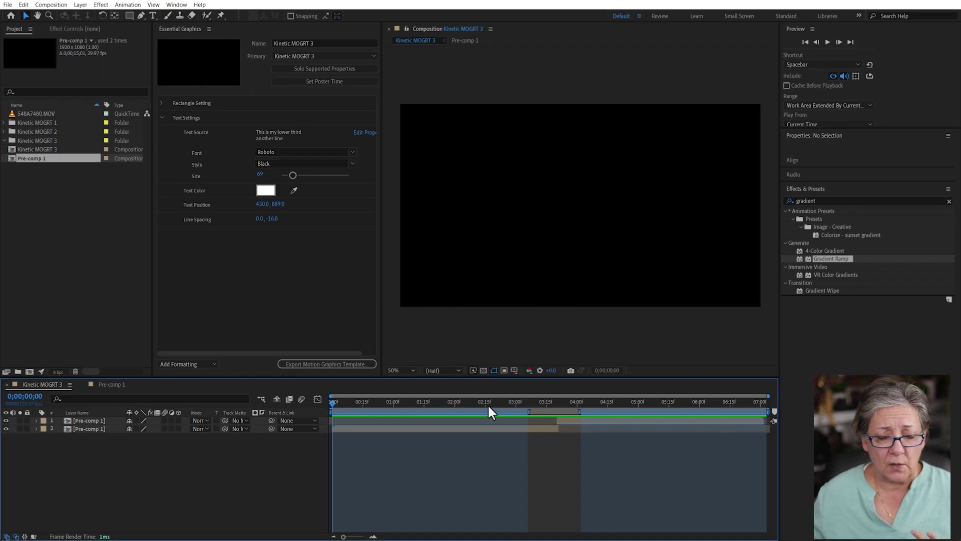
Set the poster frame at 0;00;03;19 and re-export the template to the Local Templates Folder with the creator's first name as keyword.
click(554, 401)
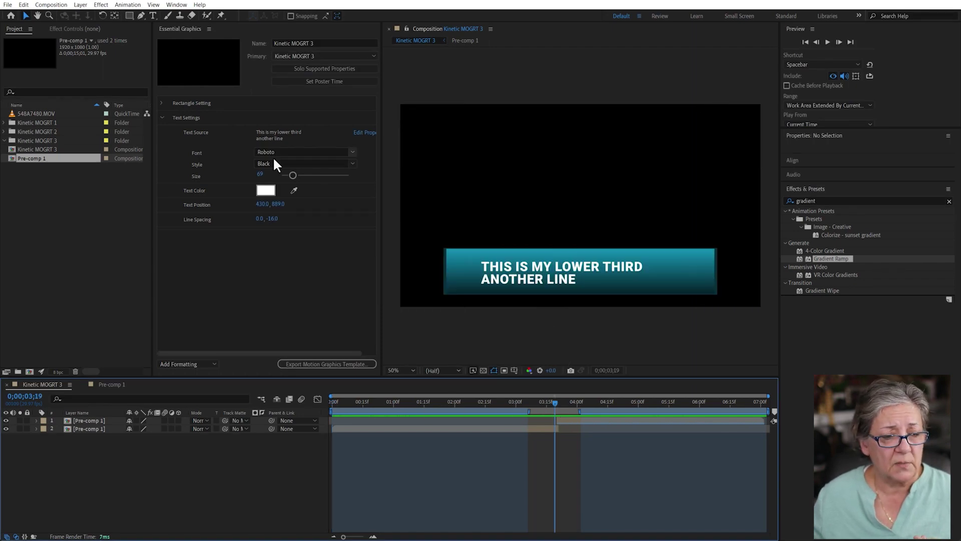
click(322, 80)
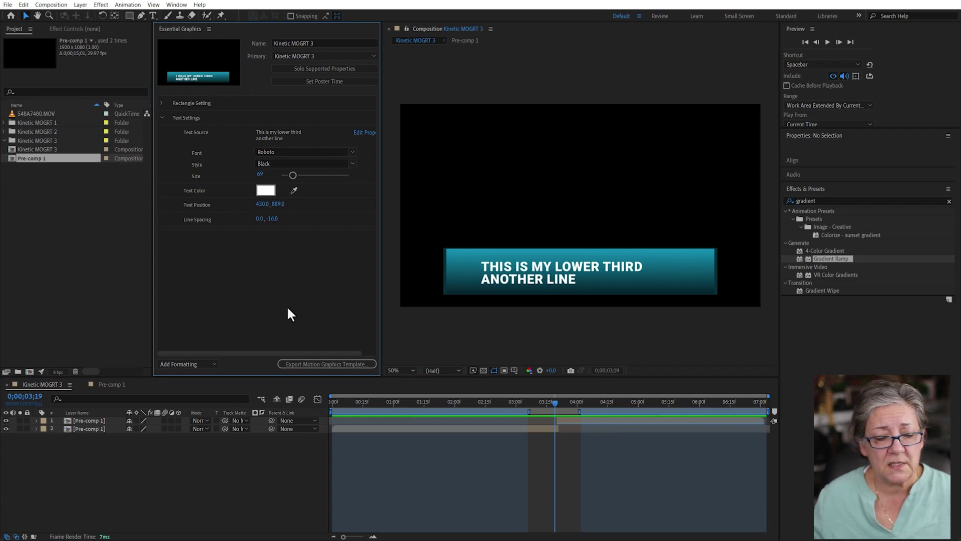
click(341, 364)
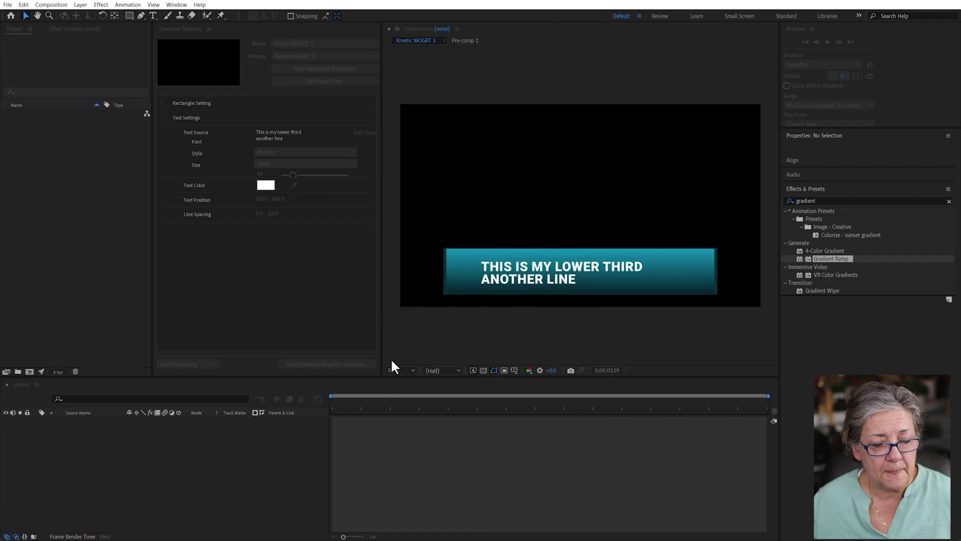
click(393, 289)
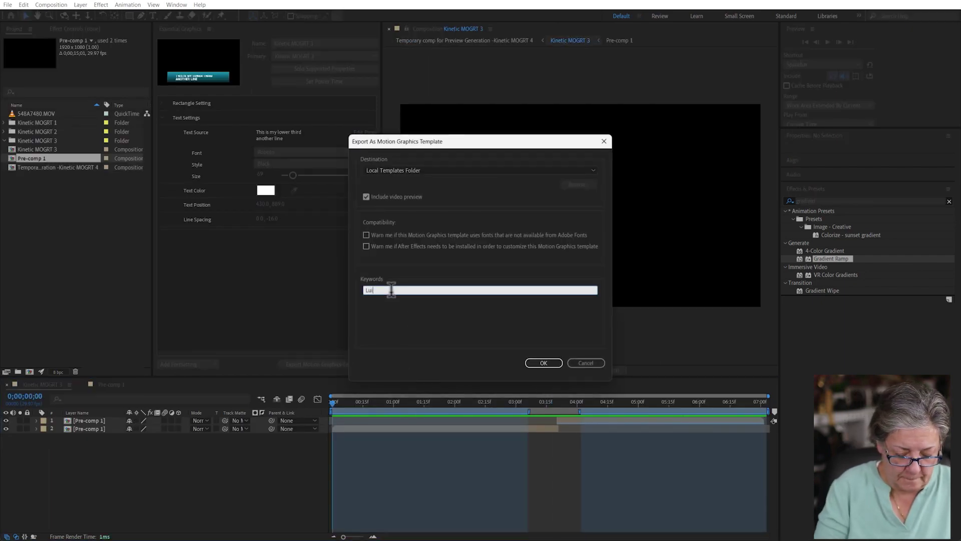
click(549, 362)
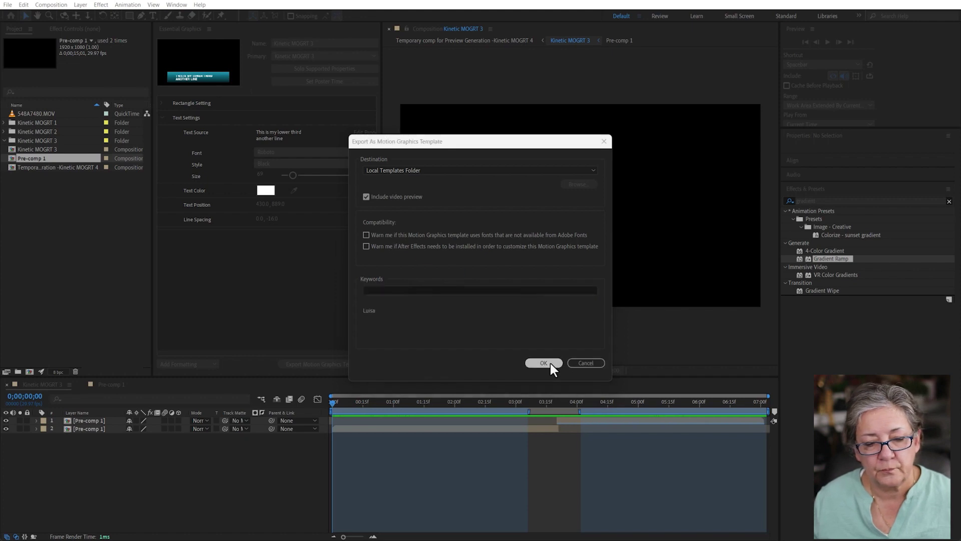
click(482, 277)
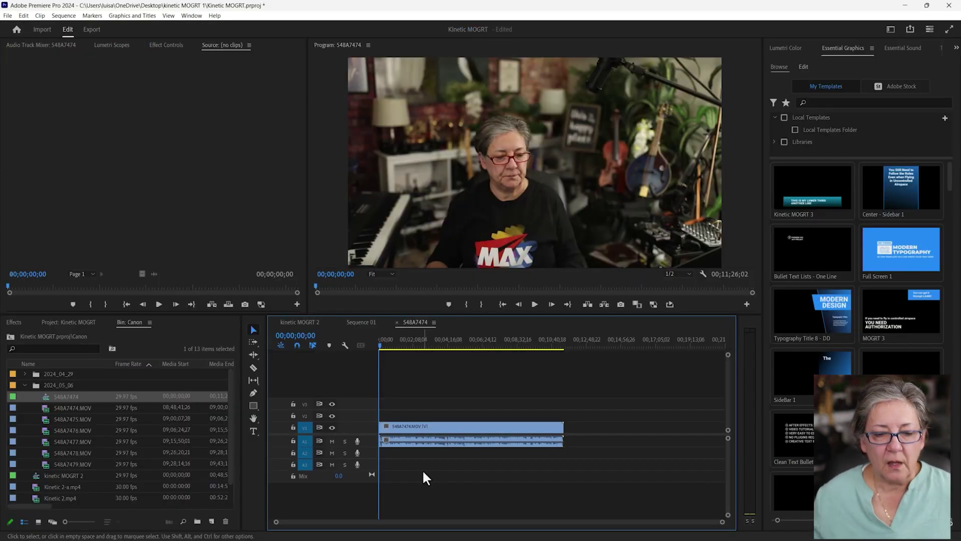
In Premiere Pro, place the Kinetic MOGRT 3 template on track V2 at 00;02;53;16 and extend its end to about 00;03;22.
drag(380, 346, 425, 359)
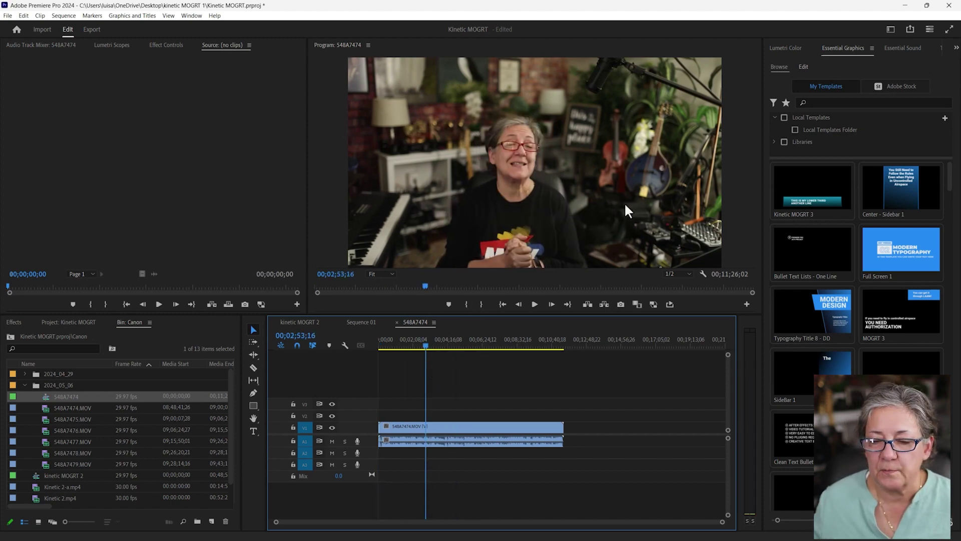
drag(823, 194, 427, 417)
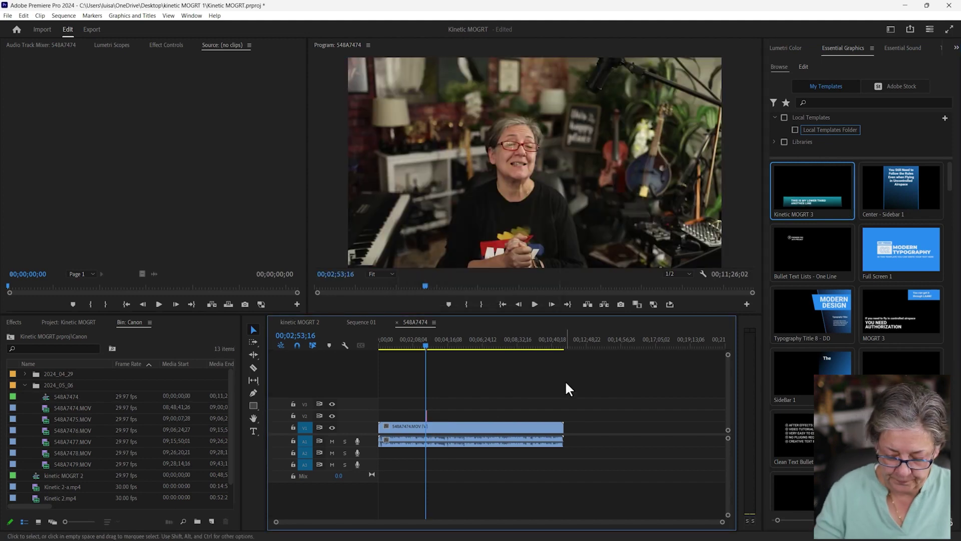
key(=)
key(=)
drag(579, 416, 675, 415)
Mute audio track A1 and play the sequence from just before the lower third clip.
click(543, 339)
key(space)
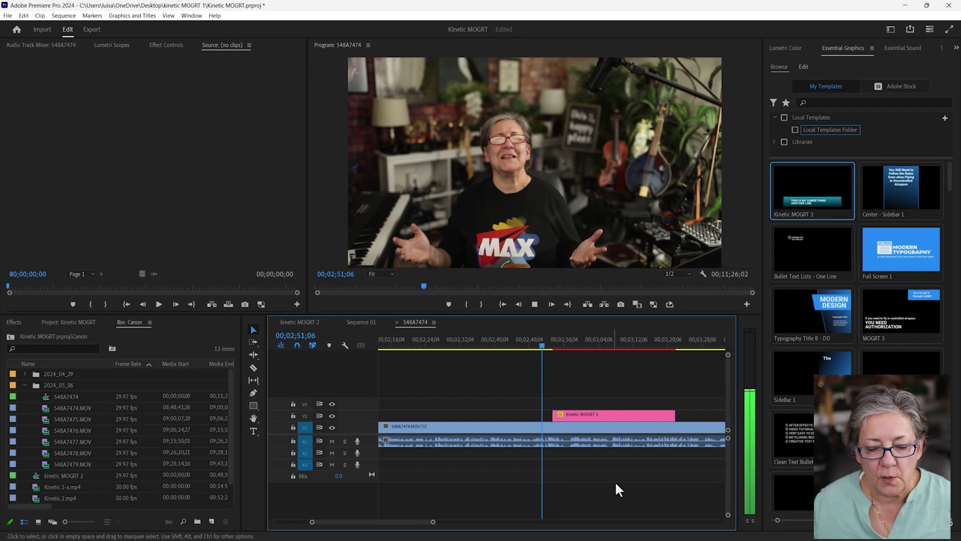
key(space)
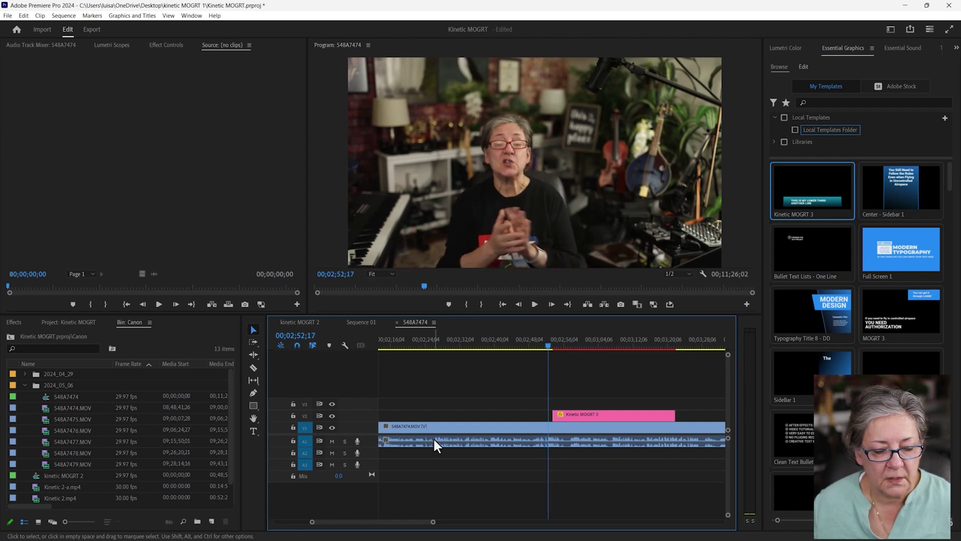
click(332, 443)
key(space)
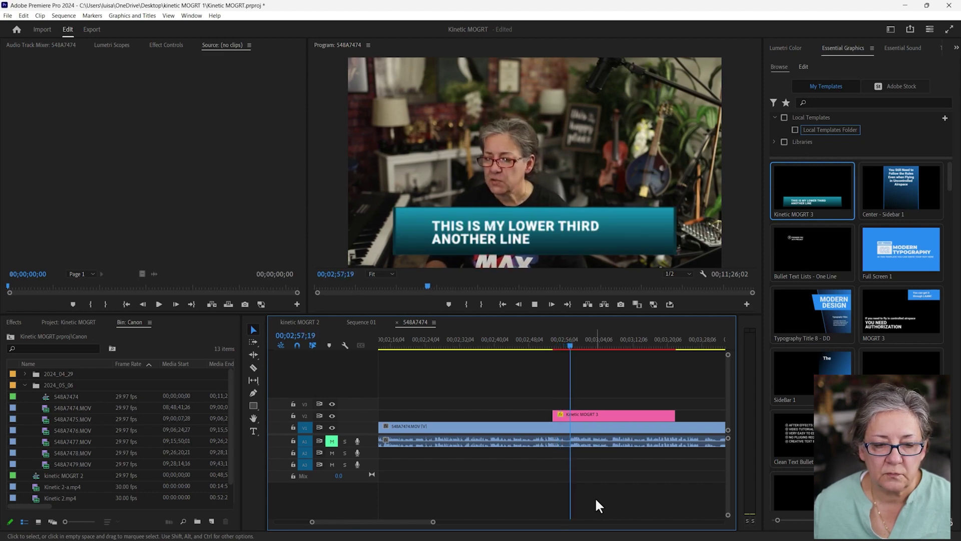
Stop playback and increase the scale of the video clip on track V1 to frame the speaker more tightly.
key(space)
click(591, 427)
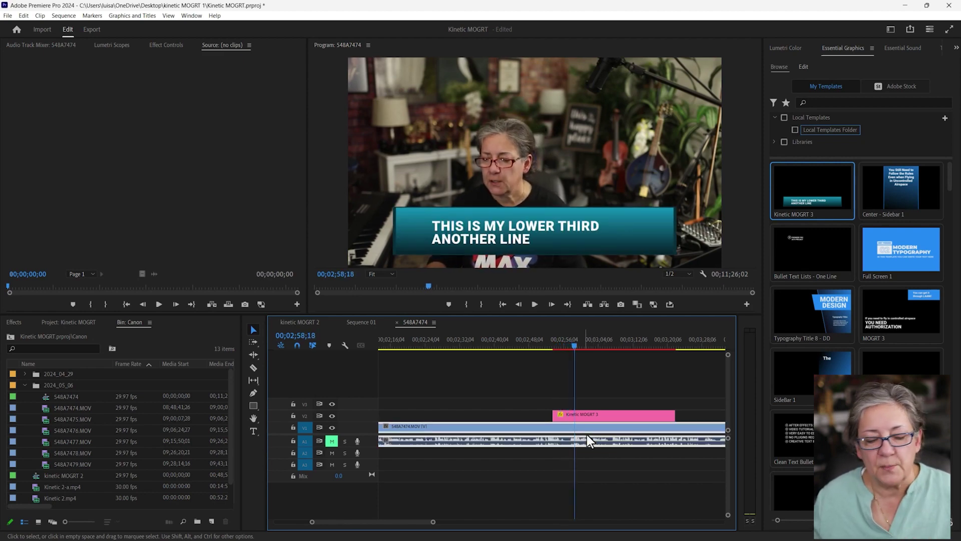
click(166, 46)
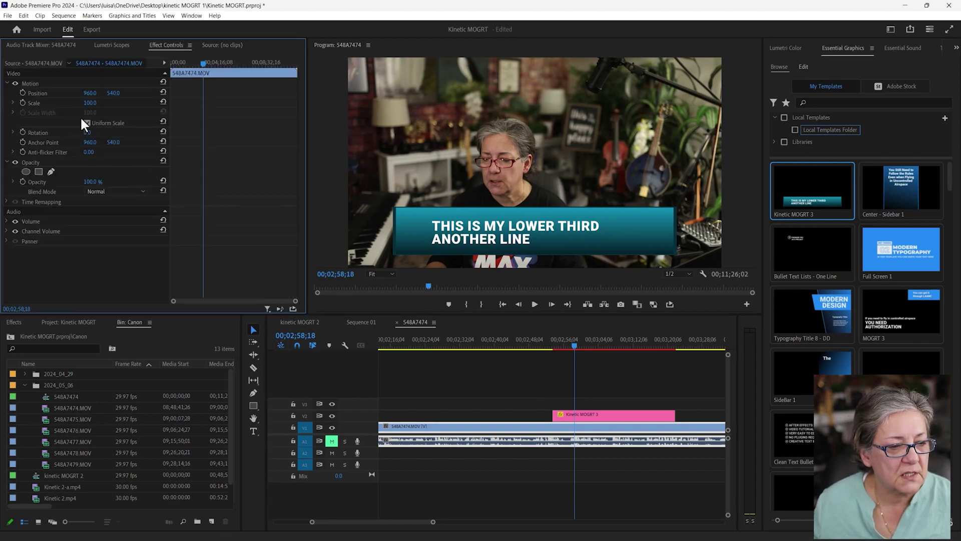
drag(88, 105, 274, 268)
click(568, 360)
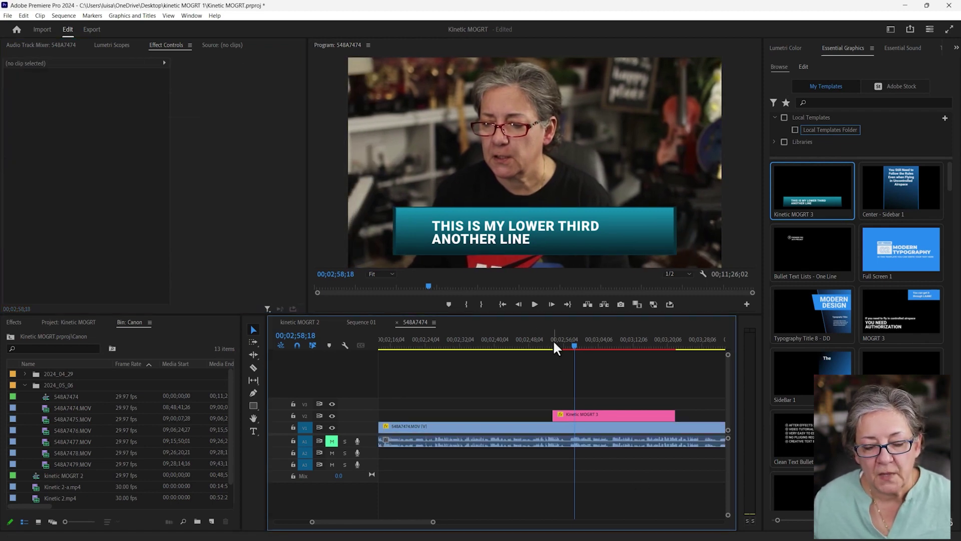
Set the End Color of the Kinetic MOGRT 3 clip's rectangle to bright green.
click(553, 340)
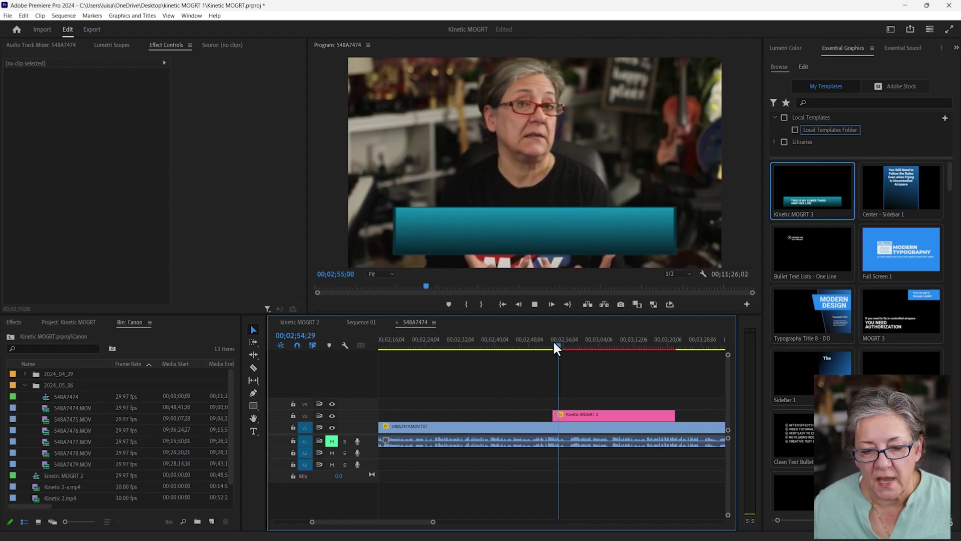
key(space)
click(621, 414)
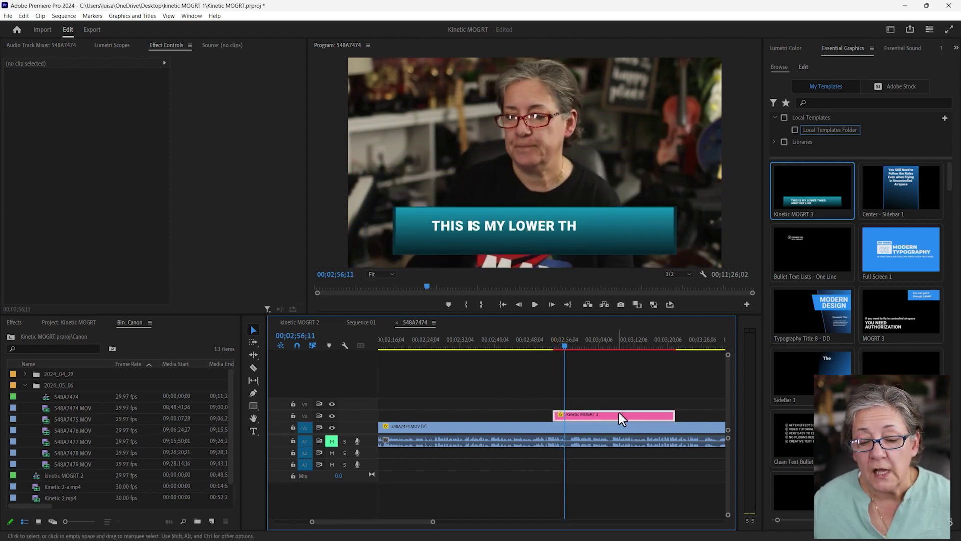
click(773, 92)
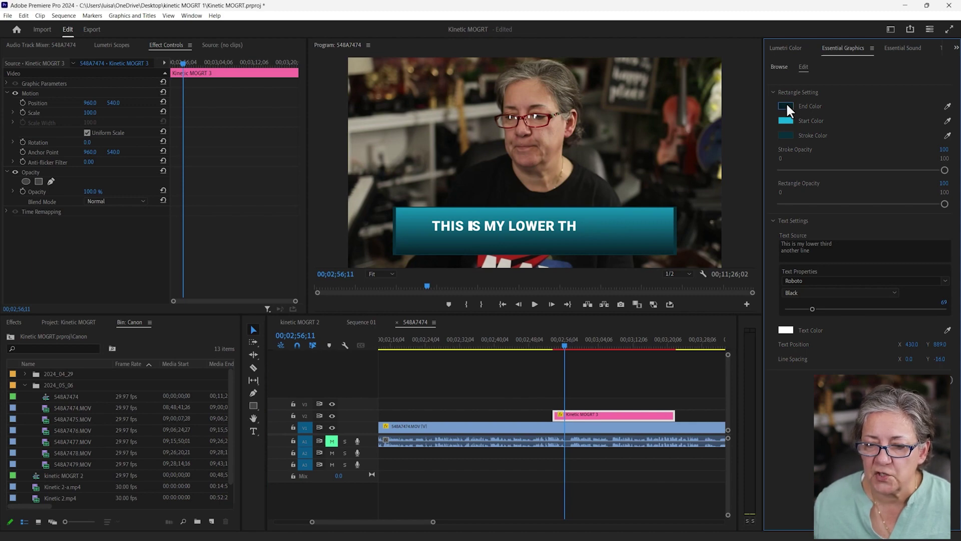
click(786, 105)
click(498, 241)
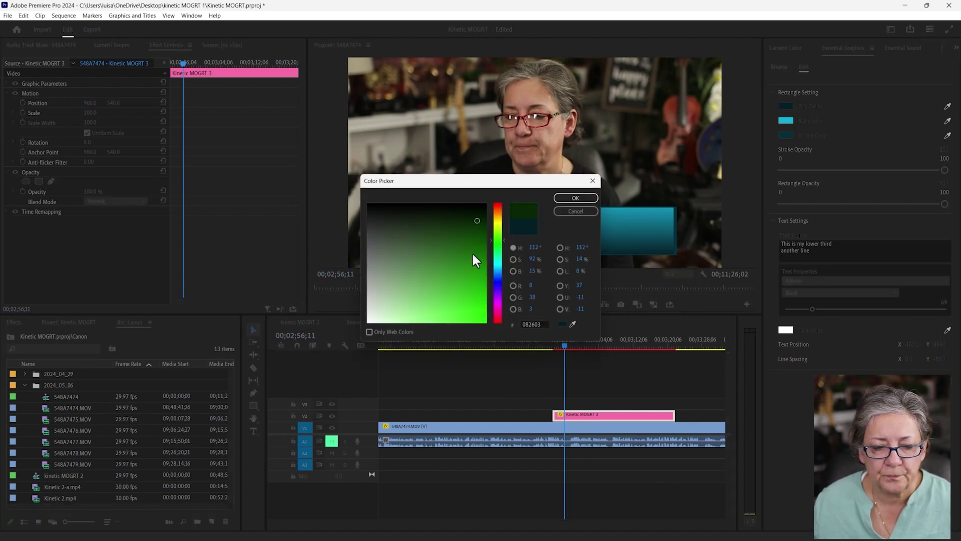
click(464, 287)
click(576, 198)
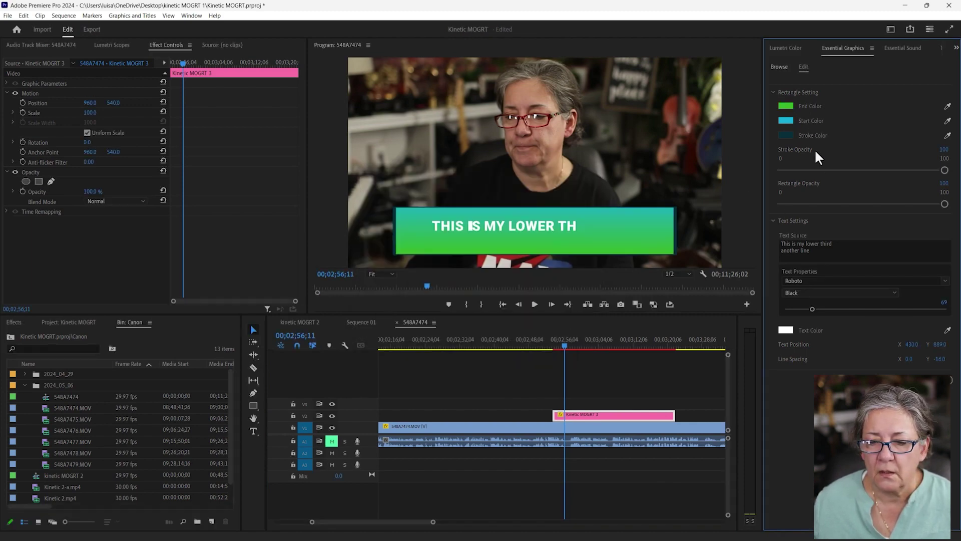
Set the rectangle's Start Color to dark green and its Stroke Color to a muted dark green.
click(786, 121)
click(498, 239)
drag(466, 275, 466, 239)
click(575, 198)
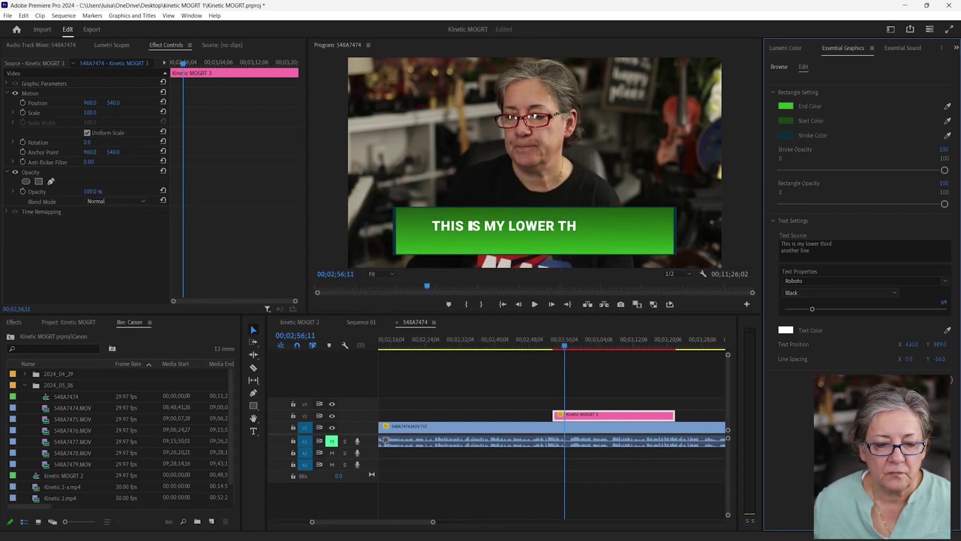
click(787, 135)
click(496, 236)
click(431, 229)
click(583, 199)
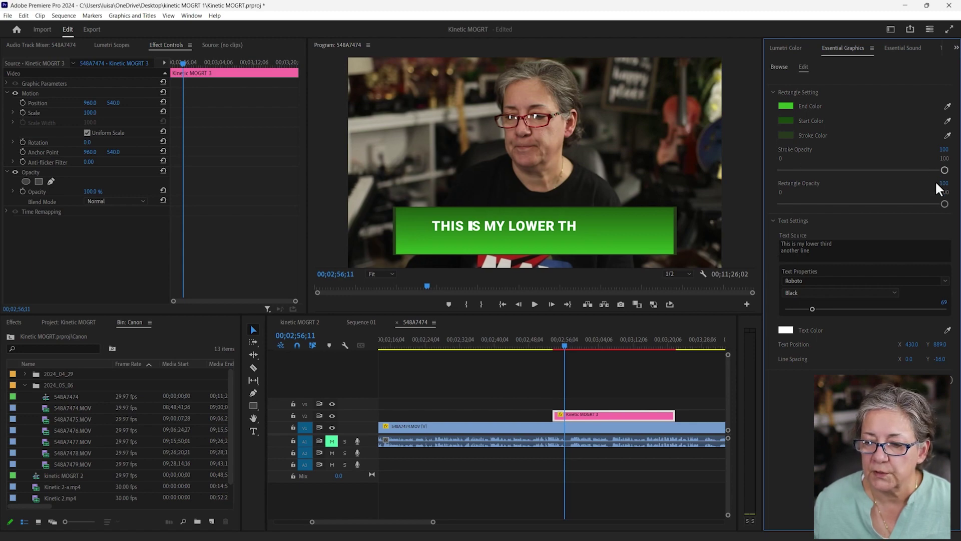
Set the lower third's Rectangle Opacity to 76.
drag(926, 205, 887, 205)
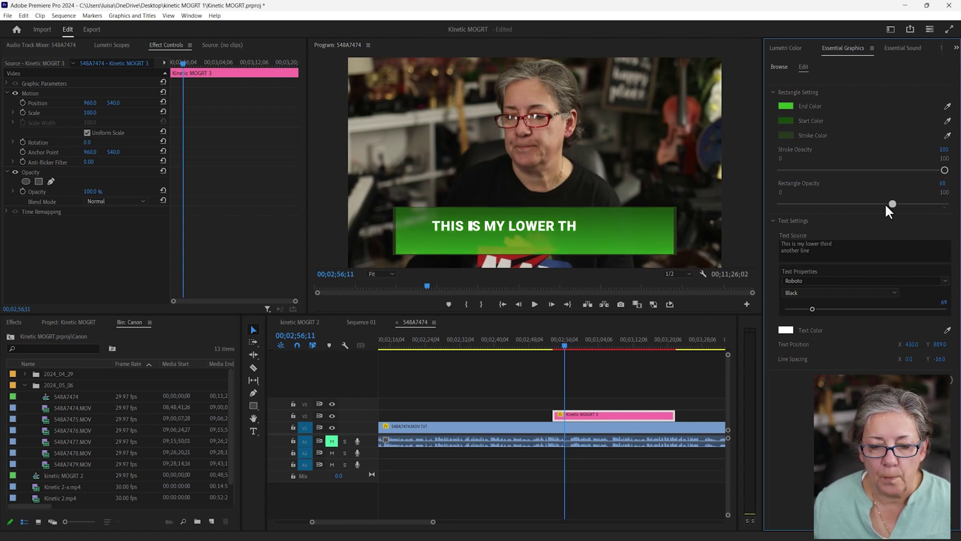
click(908, 204)
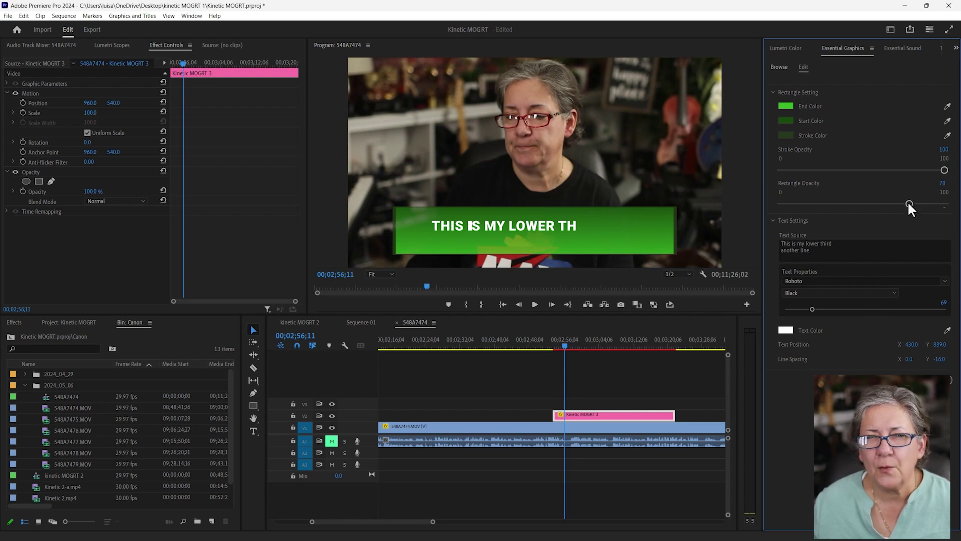
mouse_move(909, 204)
mouse_down()
mouse_move(918, 204)
mouse_move(906, 205)
mouse_up()
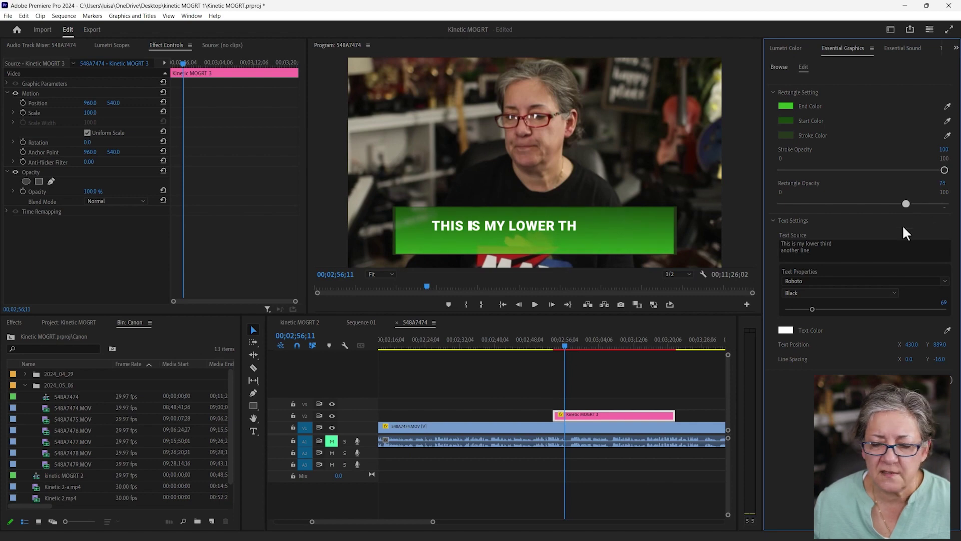
Replace the lower third's text with the speaker's full name on line one and "Adobe SME" on line two.
click(819, 251)
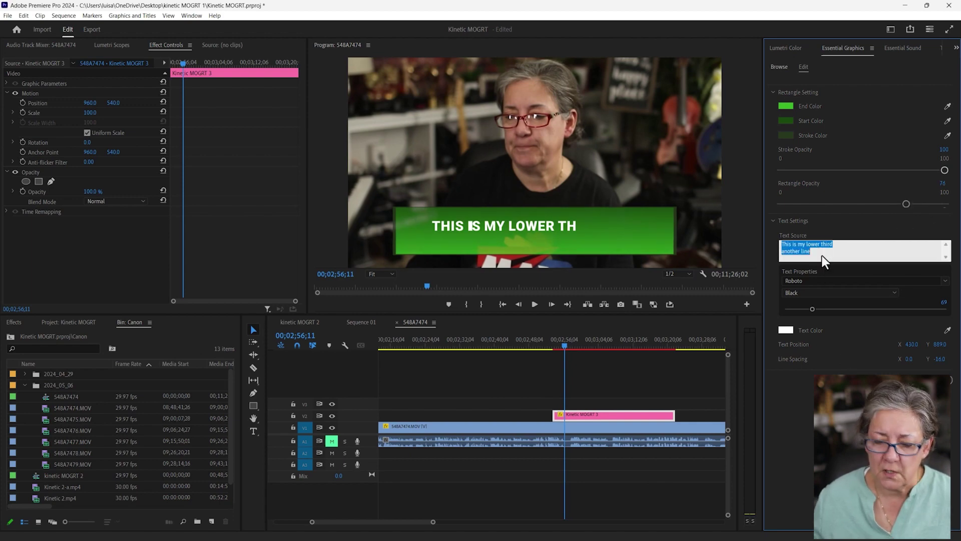
text(Luisa )
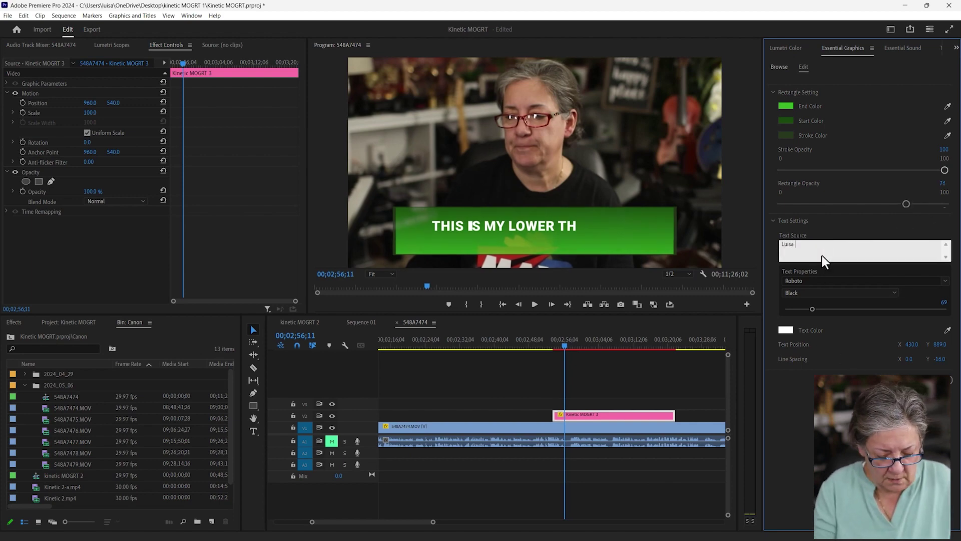
text(Winters)
key(Return)
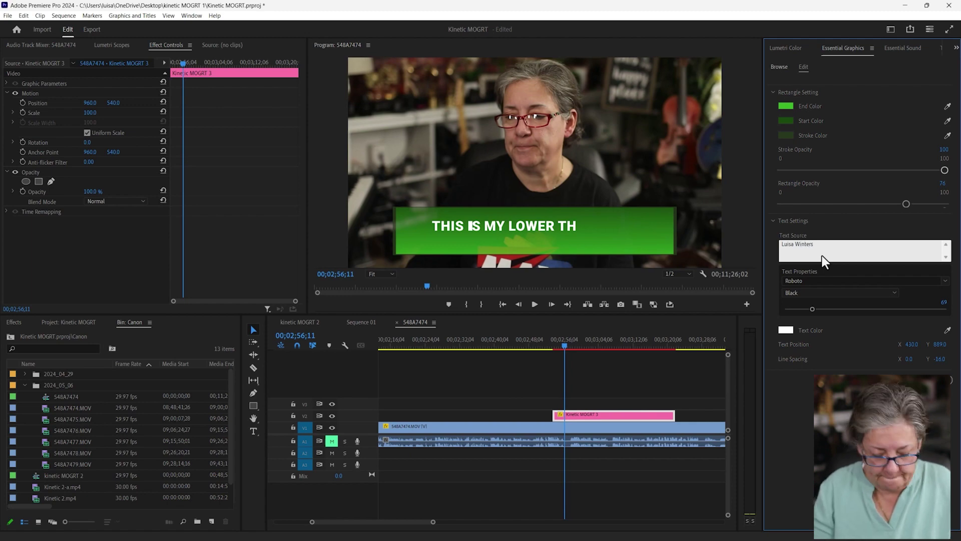
text(Adobe SME)
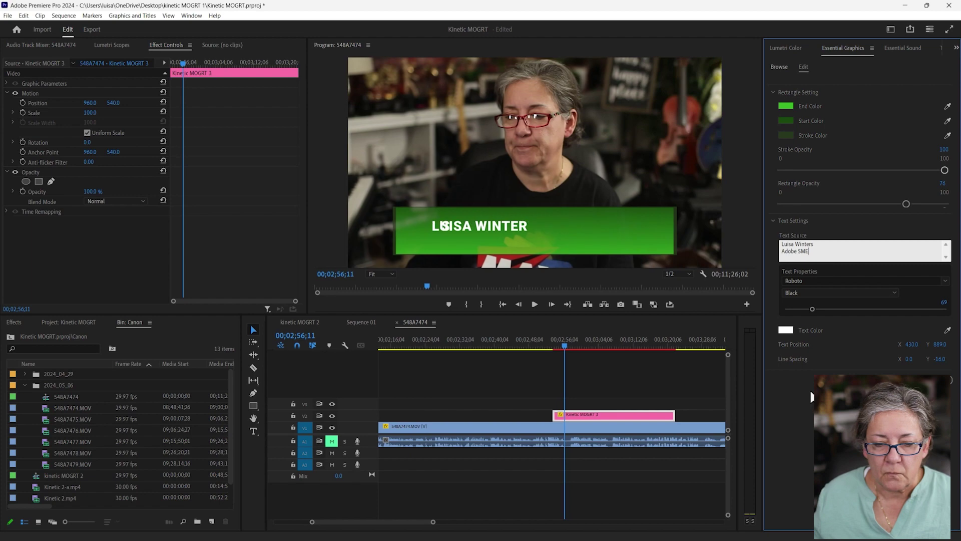
click(812, 400)
click(605, 413)
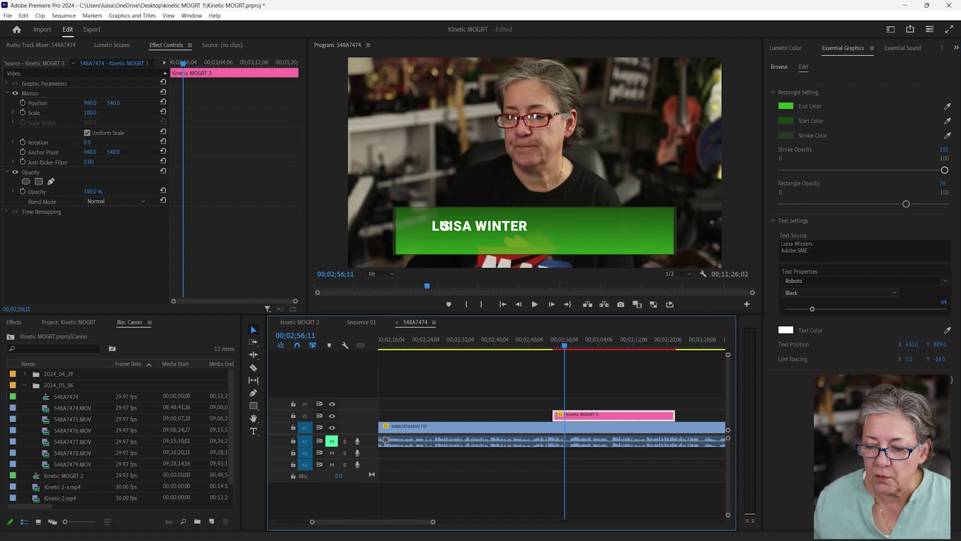
Lay out the lower third's text with size 83, position X 325 and Y 876, and line spacing Y -13.
click(941, 360)
drag(565, 346, 594, 343)
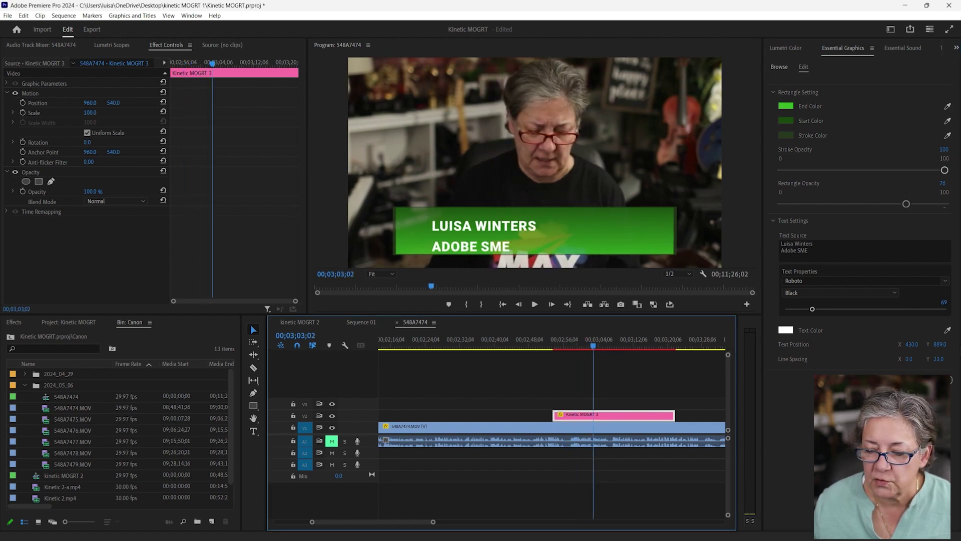
mouse_move(939, 359)
mouse_down()
mouse_move(921, 359)
mouse_move(934, 345)
mouse_up()
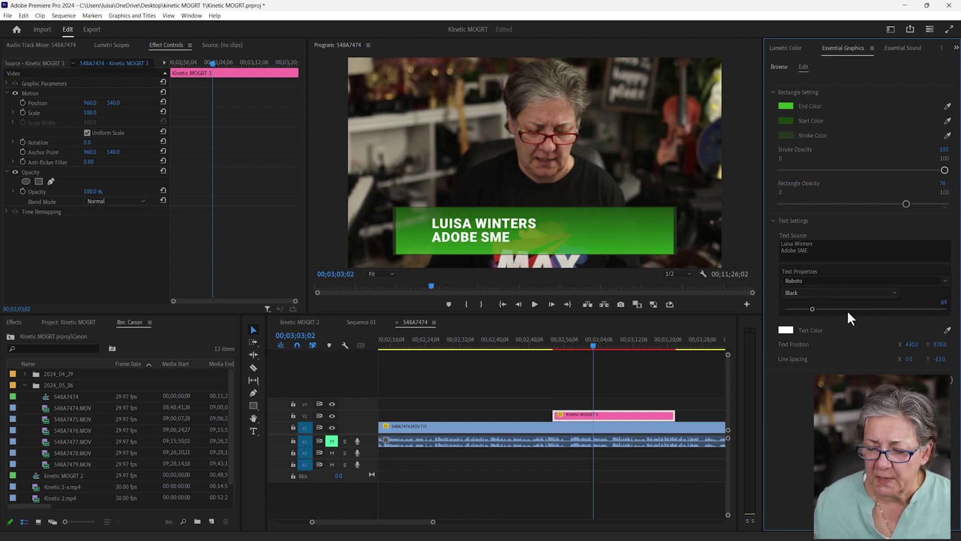
drag(813, 309, 818, 308)
drag(916, 345, 863, 344)
click(699, 482)
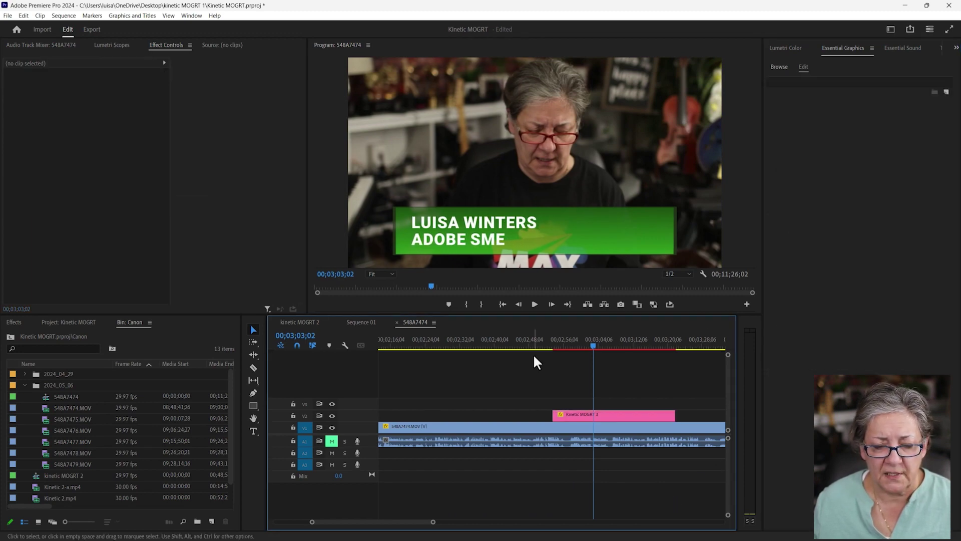
Play the sequence from just before the lower third to review the restyled graphic.
click(536, 344)
key(space)
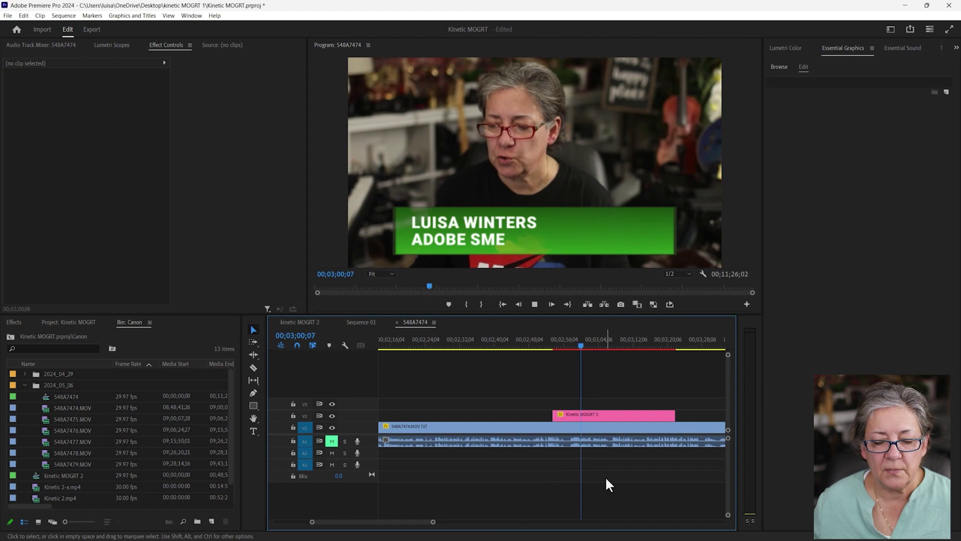
key(space)
Shorten the lower third clip's end to about 00;03;06 and play it through the outro.
drag(671, 412, 607, 414)
click(569, 346)
key(space)
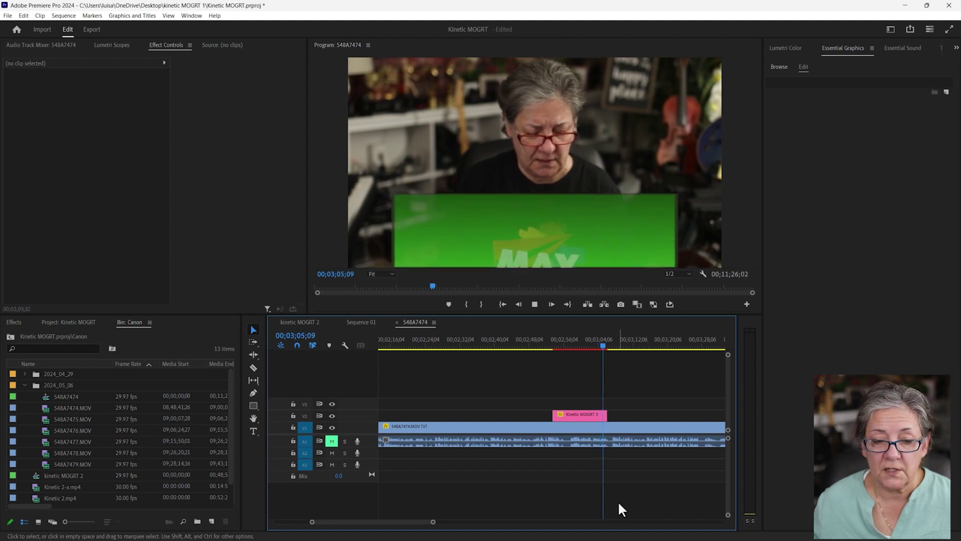
key(space)
Set the Rectangle Opacity to 100 and extend the lower third clip's end to about 00;03;23.
drag(552, 343, 563, 343)
click(583, 414)
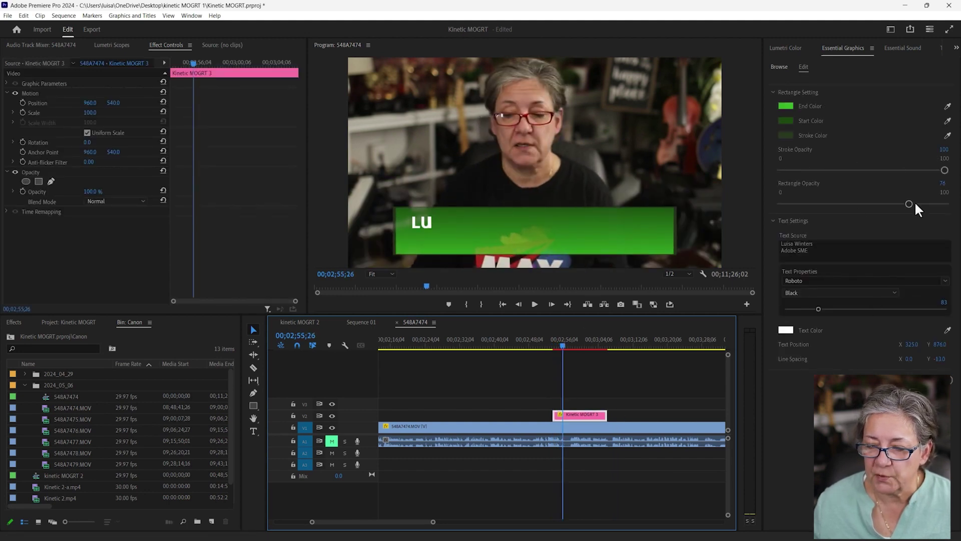
drag(909, 204, 945, 204)
mouse_move(561, 350)
mouse_down()
mouse_move(597, 347)
mouse_move(552, 352)
mouse_up()
drag(607, 414, 680, 414)
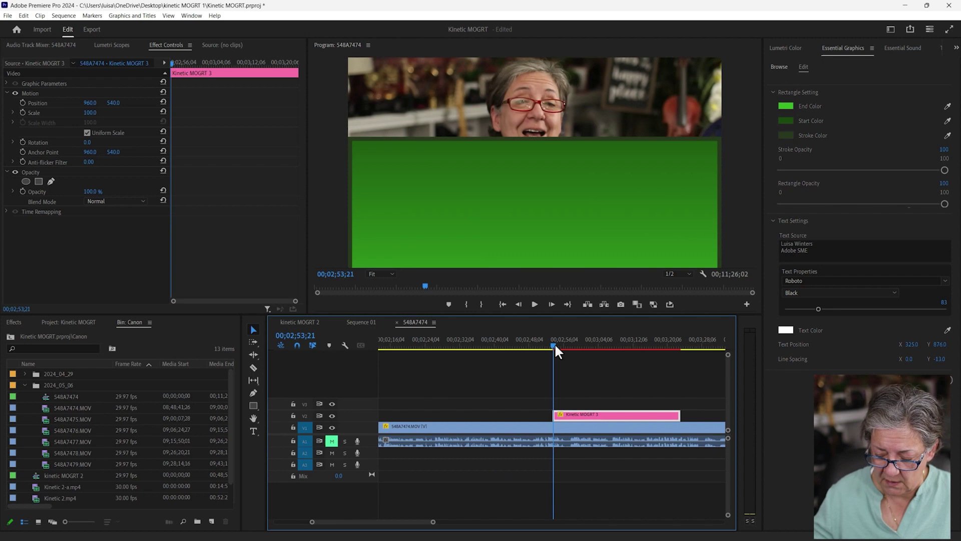
Step frame by frame around 00;02;53;20 to examine how the rectangle enters at the clip's start.
key(Right)
key(Right)
key(Right)
key(Left)
key(Left)
key(Left)
key(Left)
key(Left)
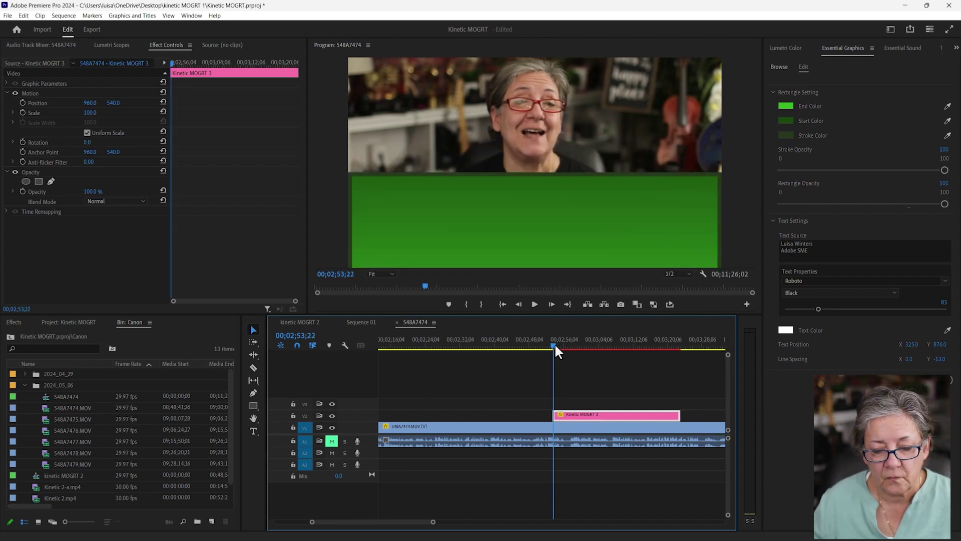
key(Right)
key(Right)
key(Right)
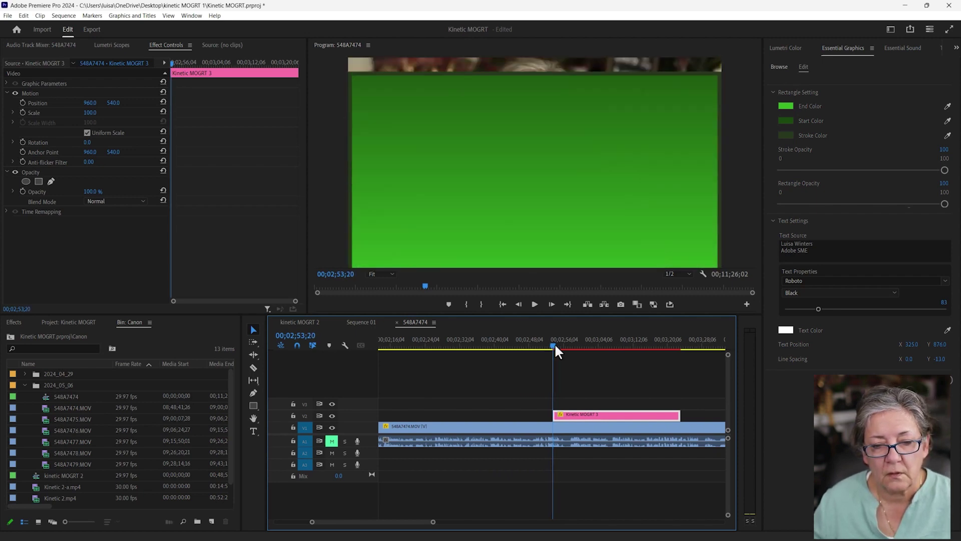
key(Left)
key(Left)
key(Left)
key(Right)
key(Left)
Extend the lower third clip's start back to about 00;02;43 and step through its opening frames.
drag(555, 414, 509, 413)
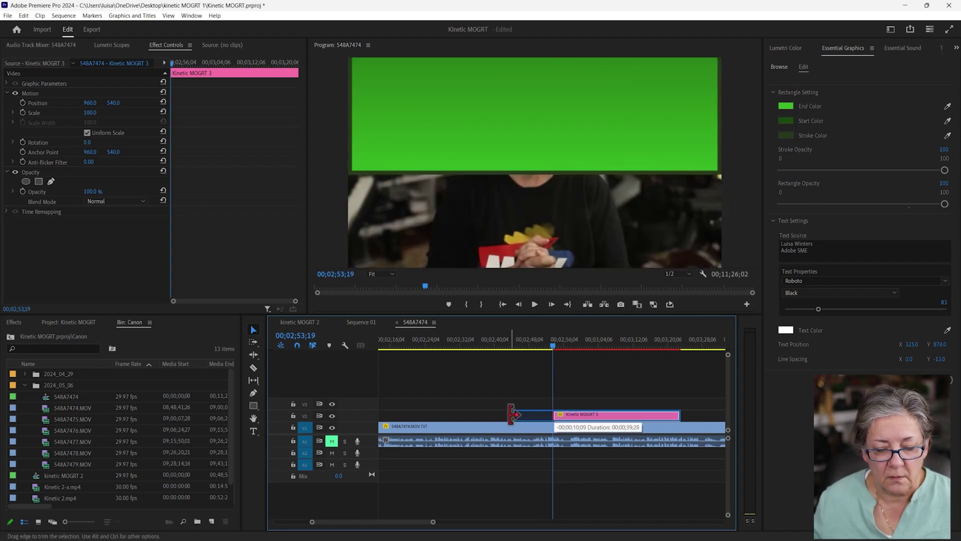
click(508, 340)
key(Right)
key(Right)
key(Left)
key(Right)
key(Right)
key(Left)
key(Right)
key(Left)
key(Right)
key(Left)
key(Right)
key(Left)
key(Right)
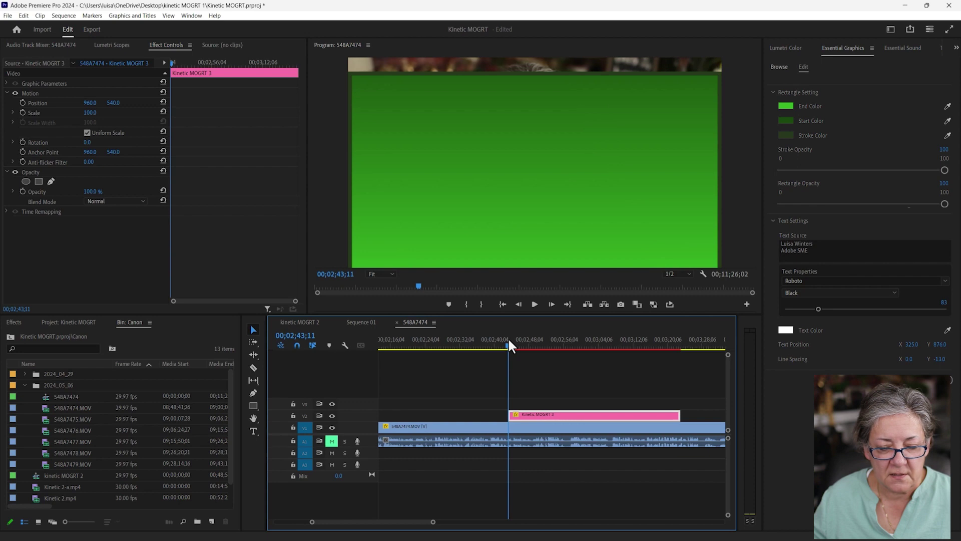
key(Left)
key(Right)
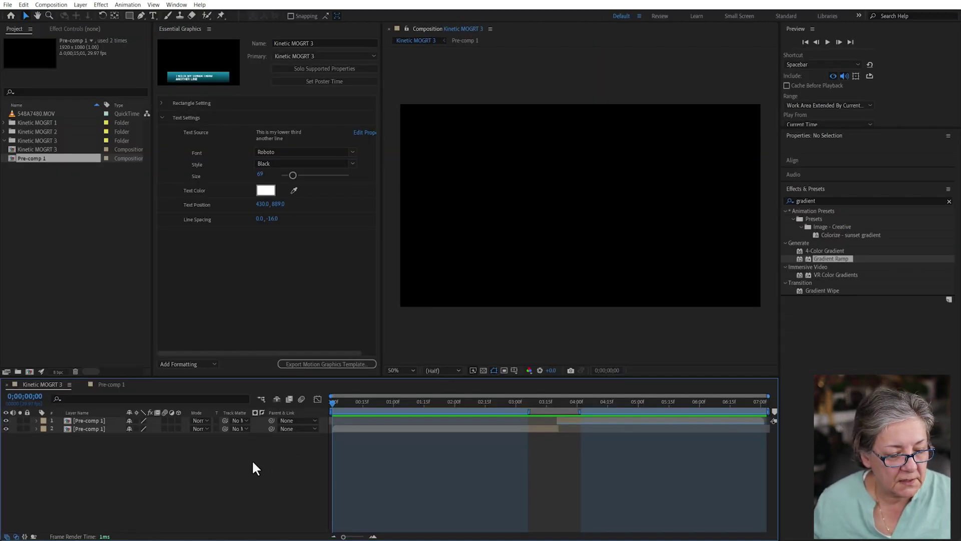
In After Effects, shift the Dark Royal Blue Solid 1 layer's two Scale keyframes in Pre-comp 1 later, starting at about 1 second.
click(105, 389)
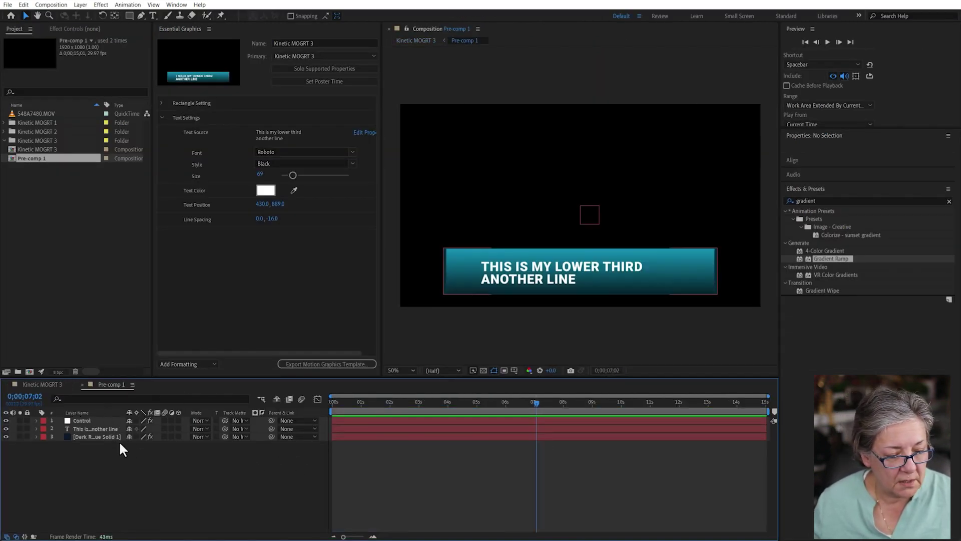
click(98, 437)
key(u)
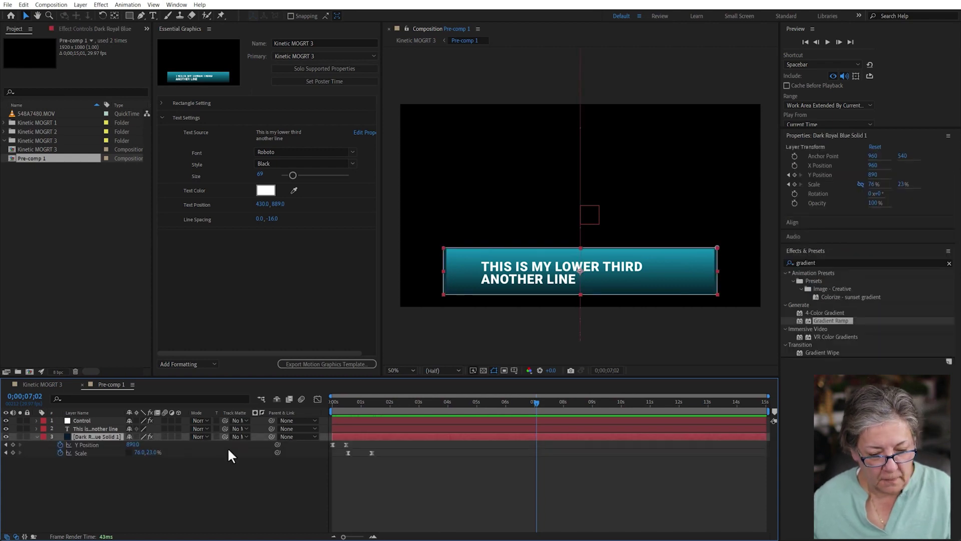
mouse_move(344, 402)
mouse_down()
mouse_move(327, 403)
mouse_move(347, 403)
mouse_move(339, 406)
mouse_up()
drag(404, 468, 359, 450)
click(371, 488)
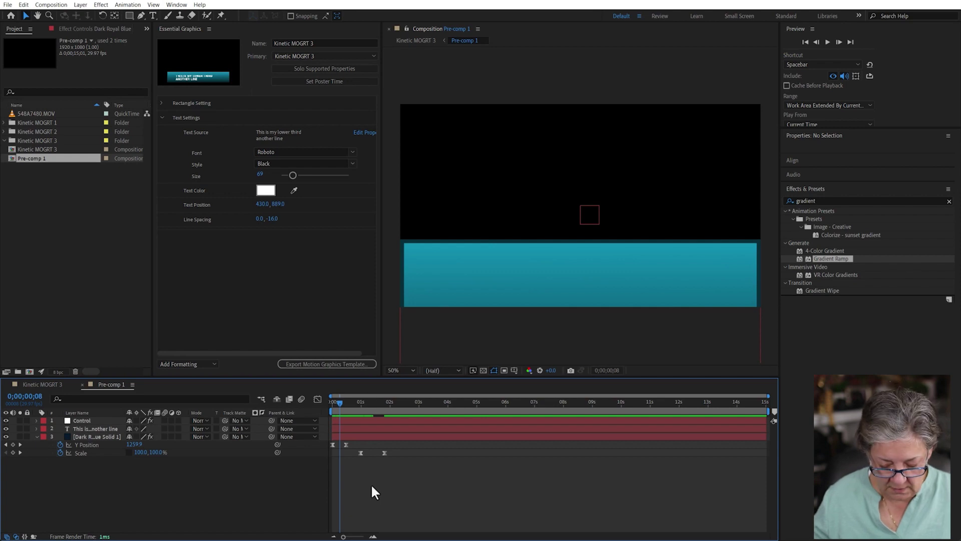
Reset the Dark Royal Blue Solid 1 layer's Y Position at its 0;00;00;14 keyframe and preview the entrance from the start.
key(space)
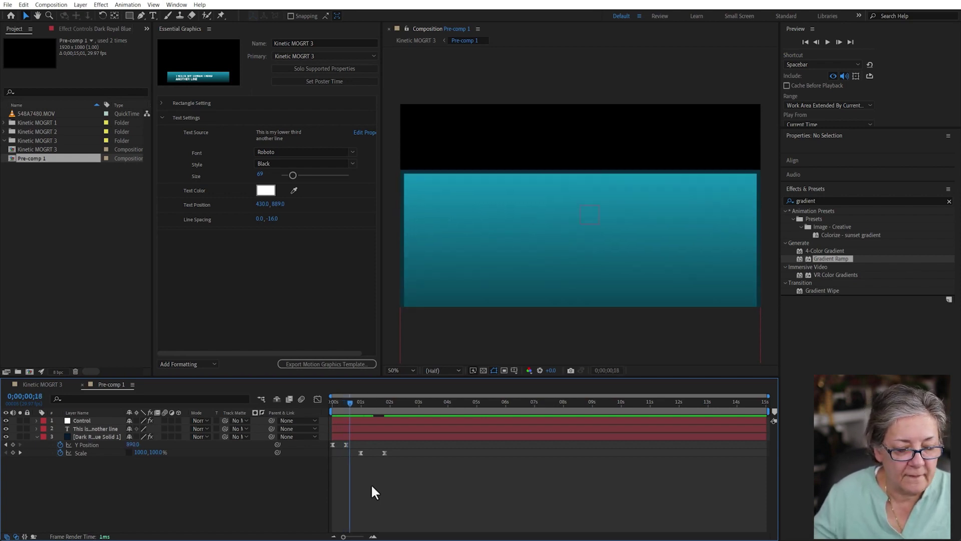
key(Page_Up)
key(Page_Up)
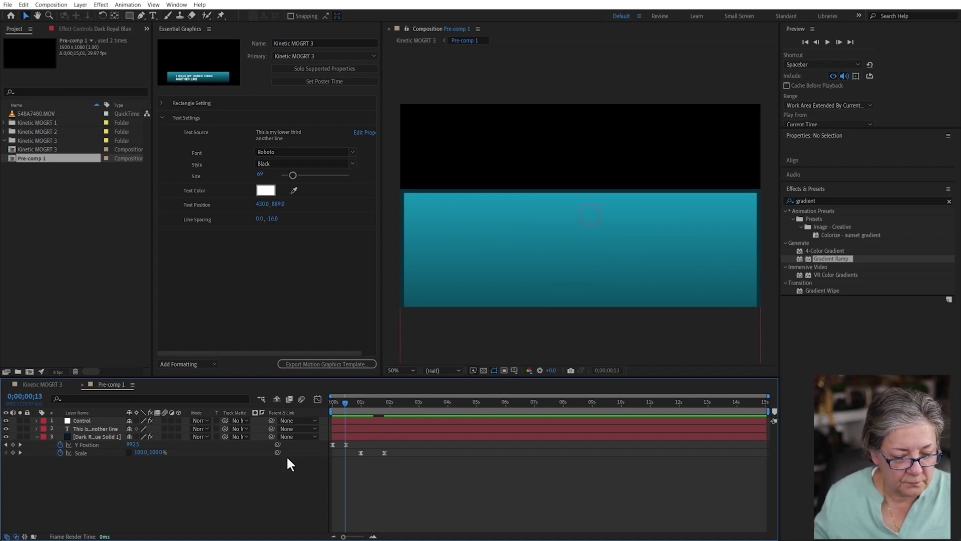
key(Page_Down)
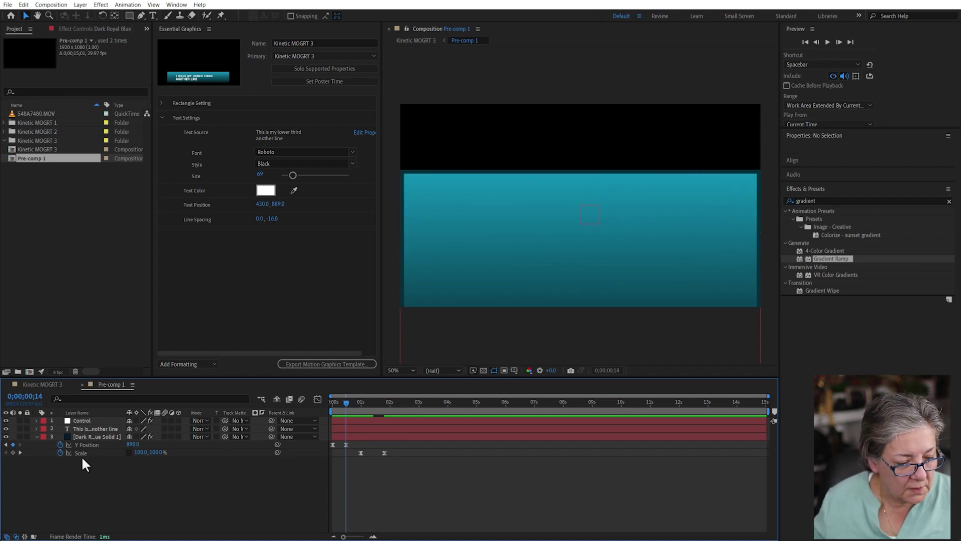
right_click(89, 445)
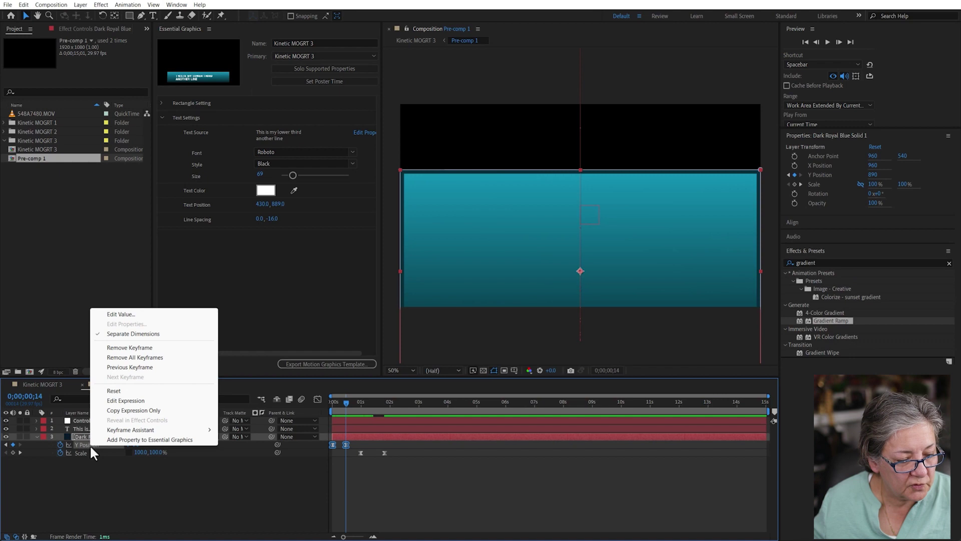
click(133, 392)
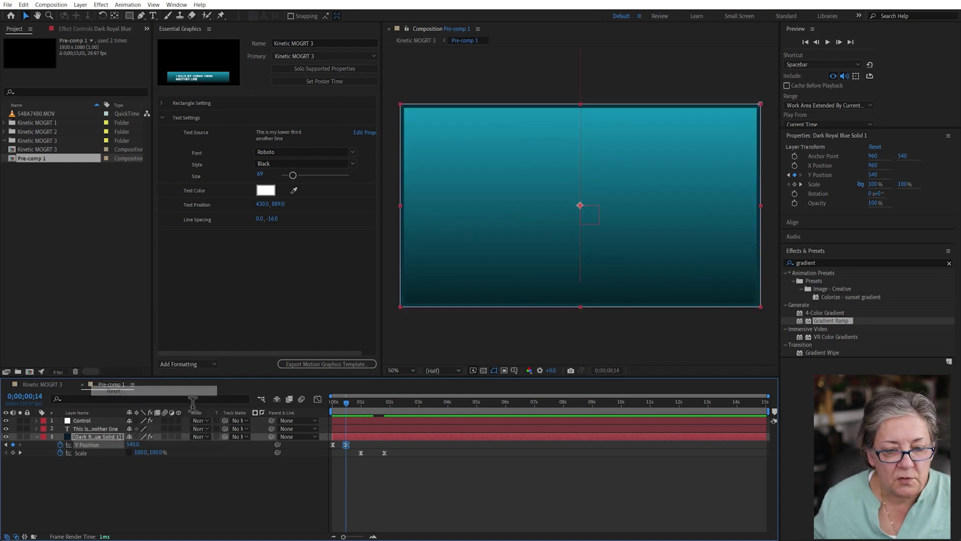
click(319, 444)
drag(345, 405, 305, 400)
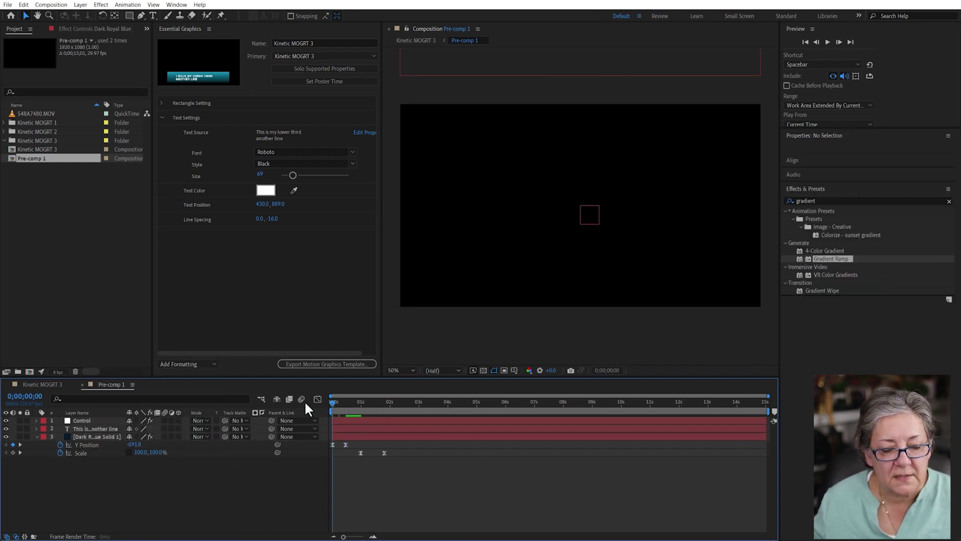
key(space)
key(space)
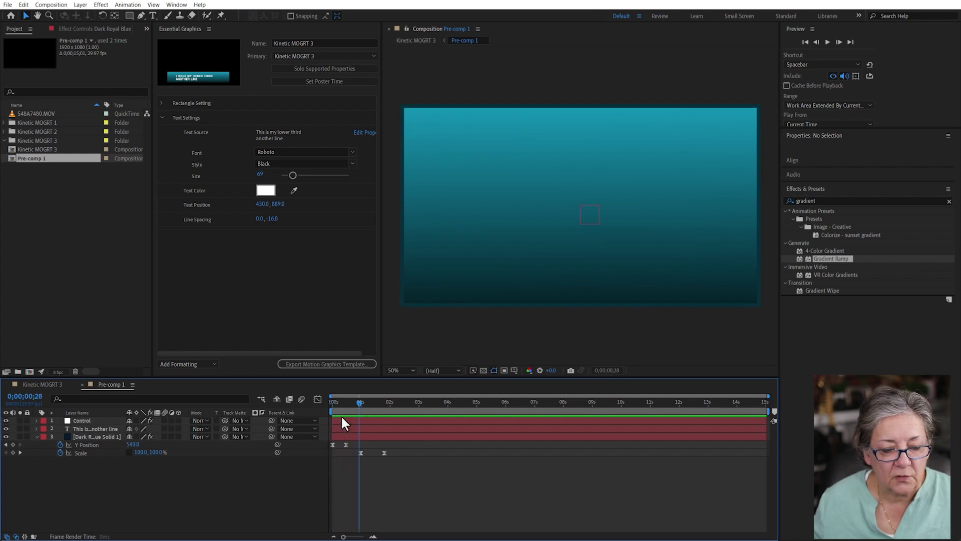
Shift the Dark Royal Blue Solid 1 layer's two Scale keyframes earlier so the first one sits at 0;00;00;19.
mouse_move(410, 461)
mouse_down()
mouse_move(353, 444)
mouse_move(419, 472)
mouse_up()
click(348, 458)
click(360, 452)
drag(355, 452, 351, 452)
drag(360, 402, 351, 403)
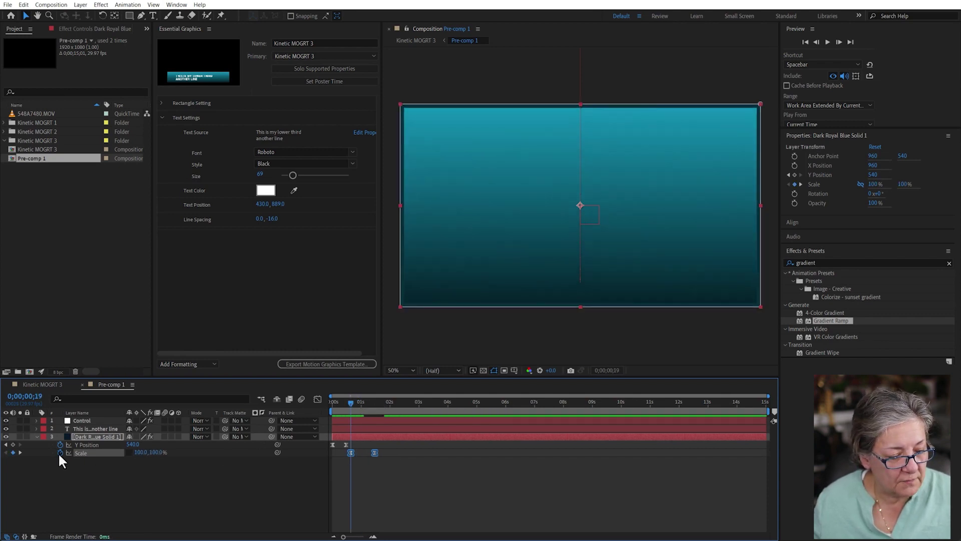
Keyframe the solid's current Y Position at 0;00;00;19 and a value of 786 at 0;00;01;14, and preview the animation from the start.
click(11, 444)
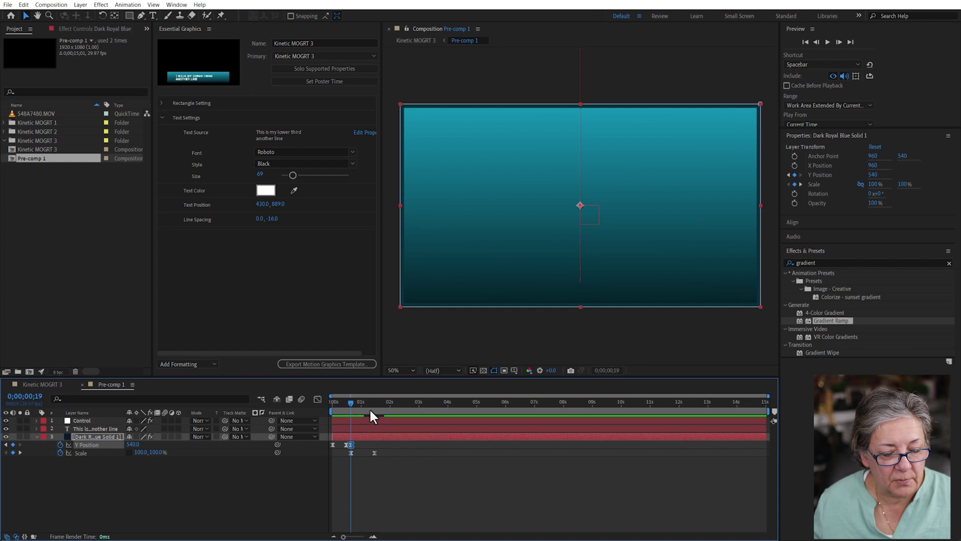
drag(352, 403, 374, 402)
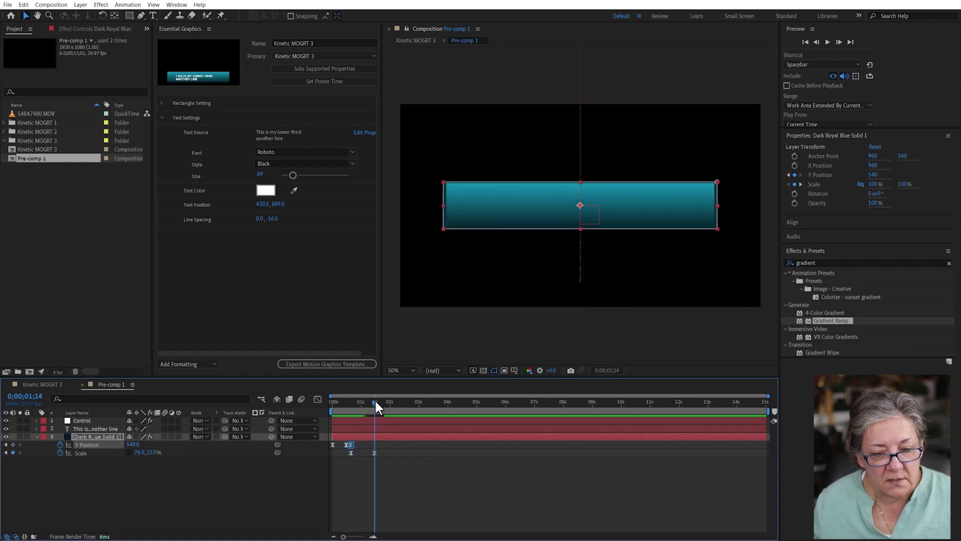
drag(133, 444, 250, 441)
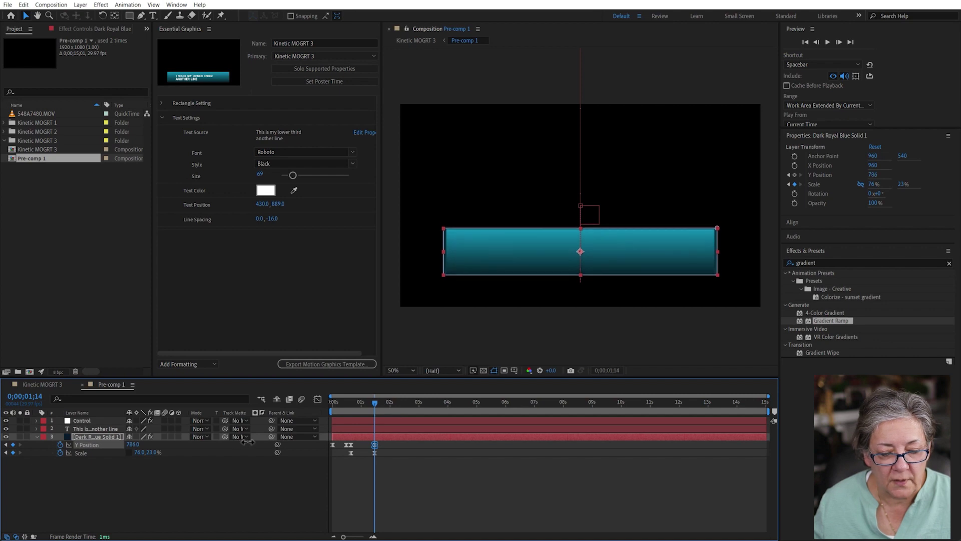
click(431, 500)
key(Home)
key(space)
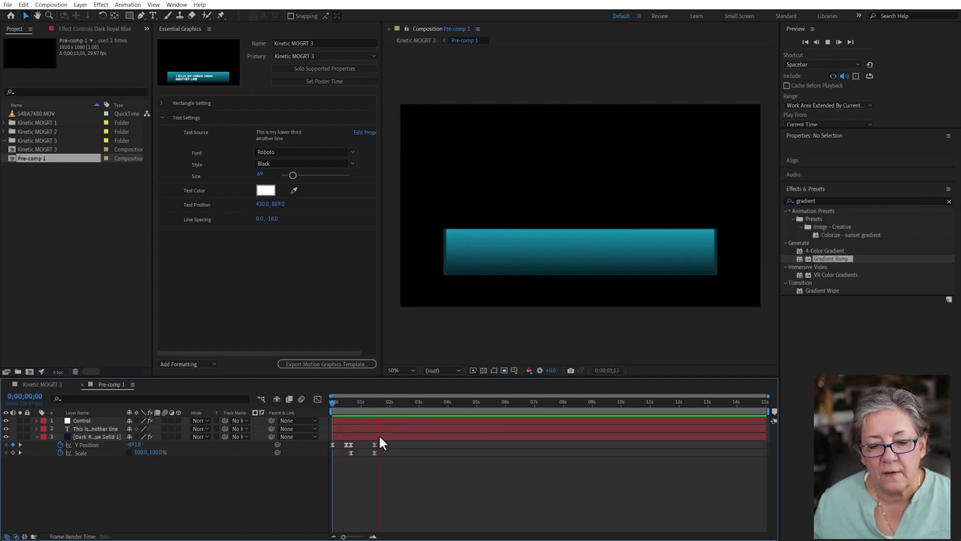
key(space)
click(348, 409)
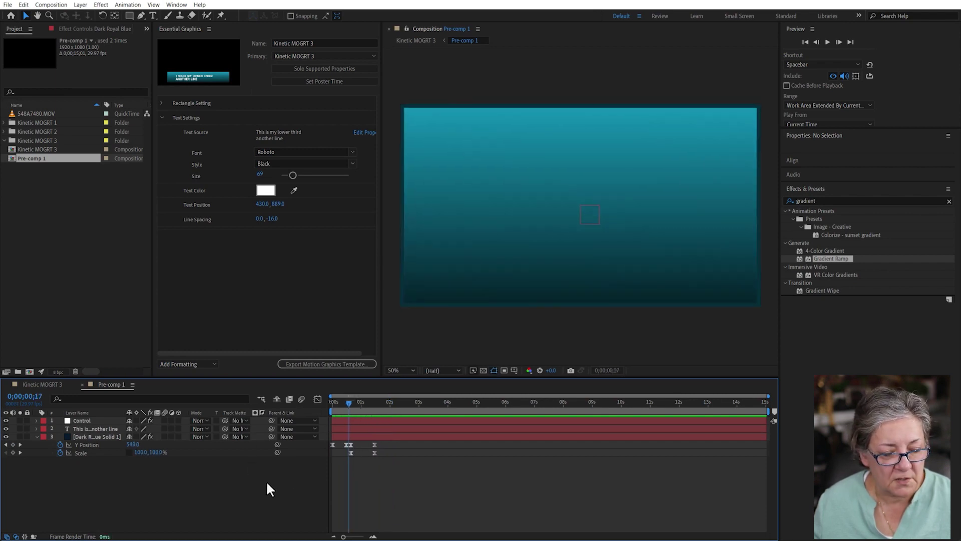
Export Kinetic MOGRT 3 as a Motion Graphics Template to the Local Templates Folder, with the creator's first name as a keyword.
click(317, 361)
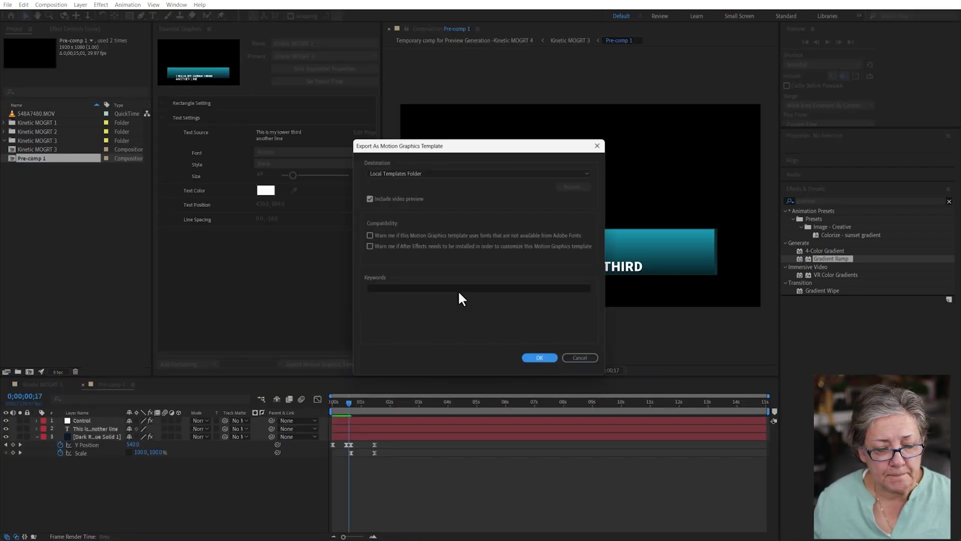
click(408, 290)
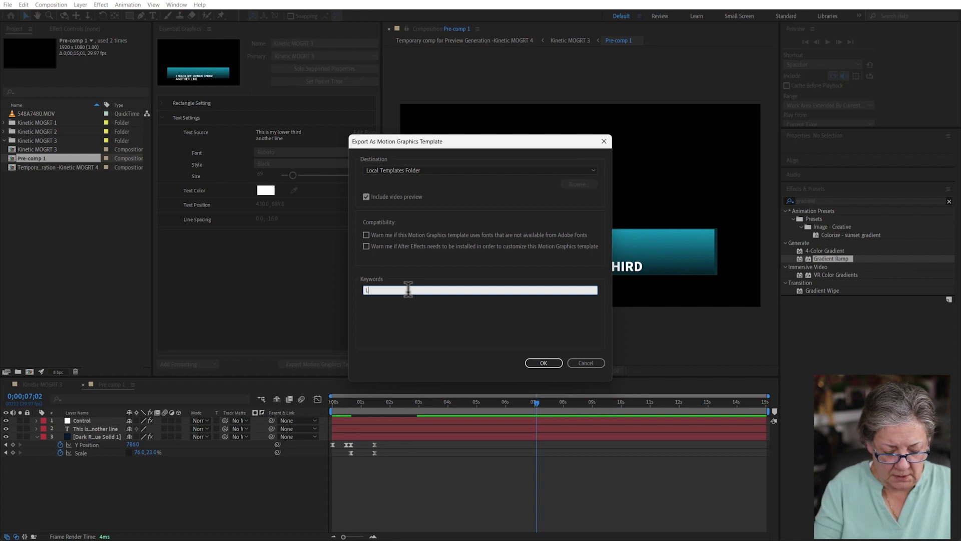
click(550, 361)
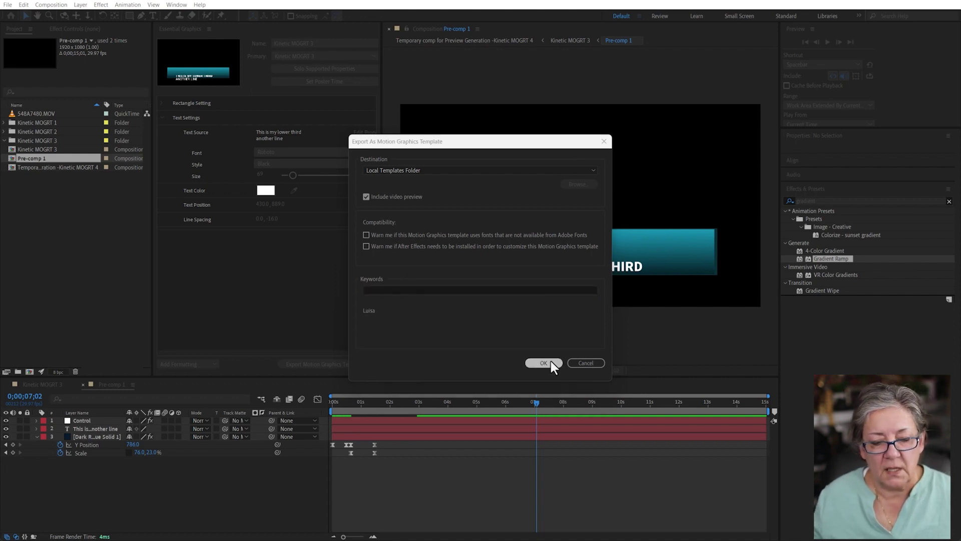
click(485, 276)
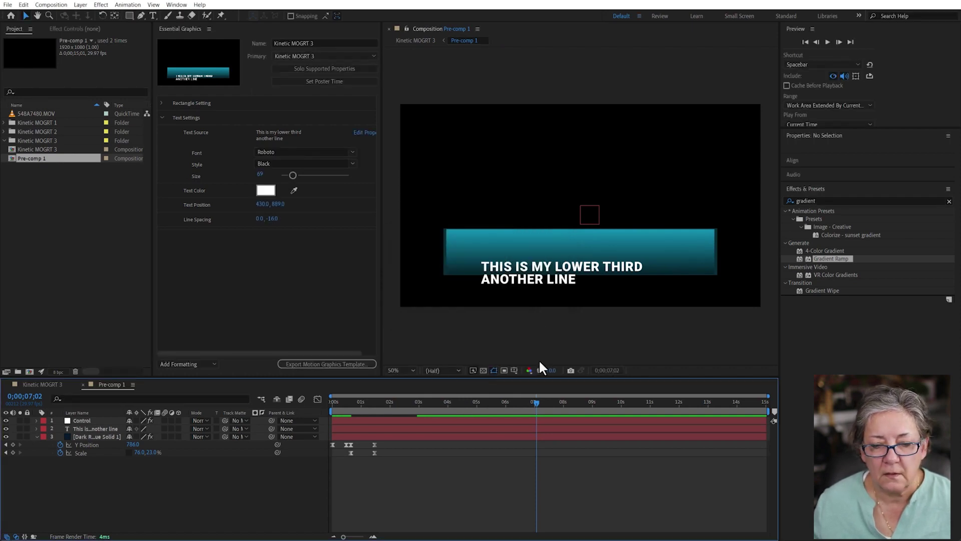
Set the Text Position to 430, 780 and re-export the template to the Local Templates Folder with the creator's first name as keyword.
drag(283, 210, 283, 269)
key(space)
click(325, 364)
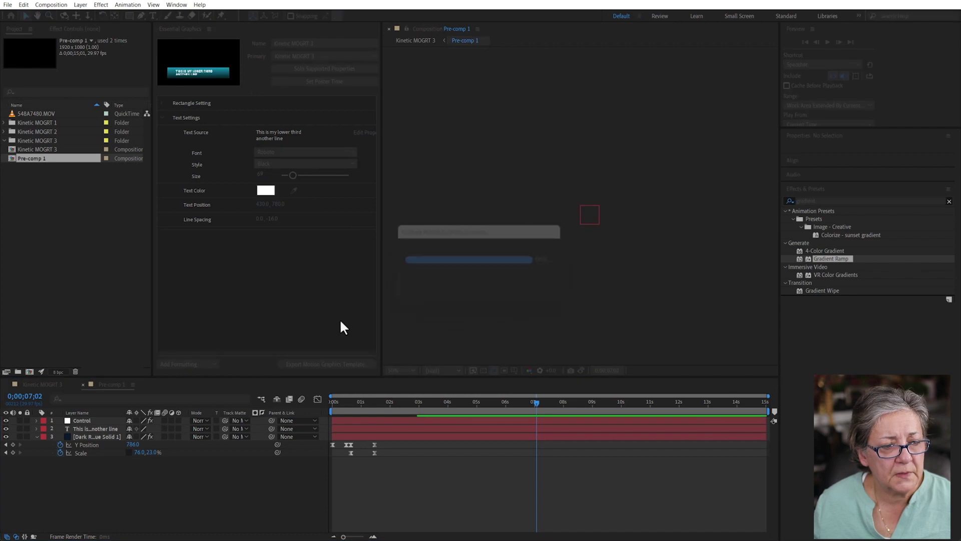
click(412, 290)
text(Luisa)
key(Return)
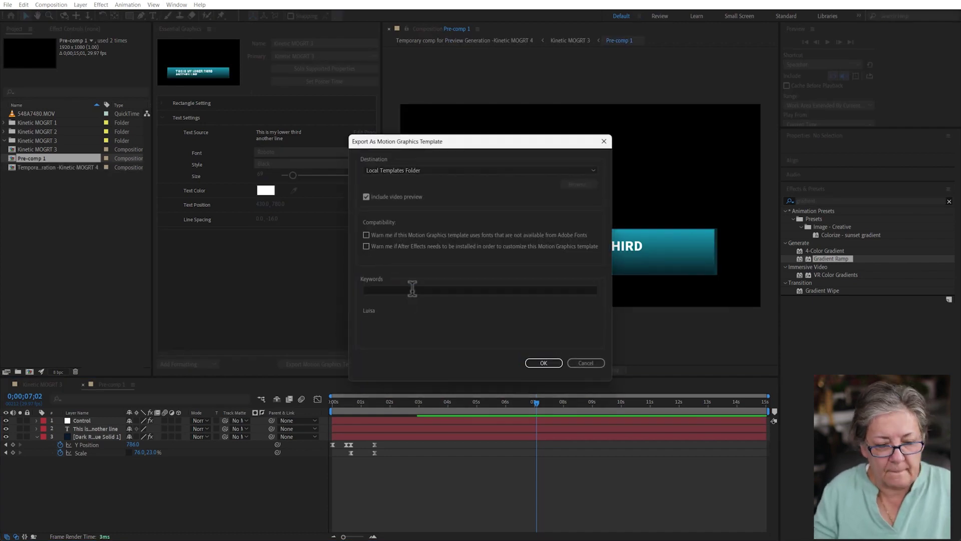
click(547, 363)
click(490, 276)
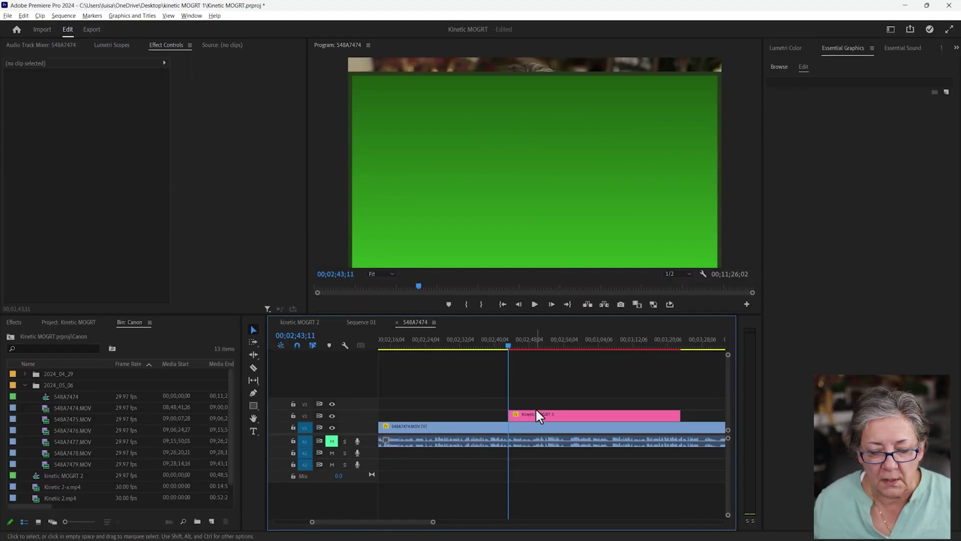
In Premiere Pro, try to replace the Kinetic MOGRT 3 clip on V2 with the re-exported template.
click(537, 414)
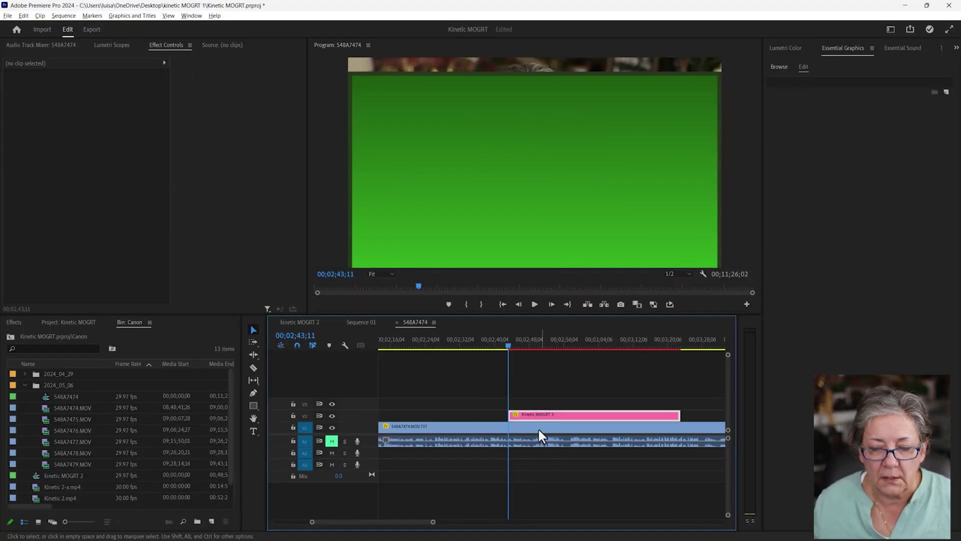
click(779, 67)
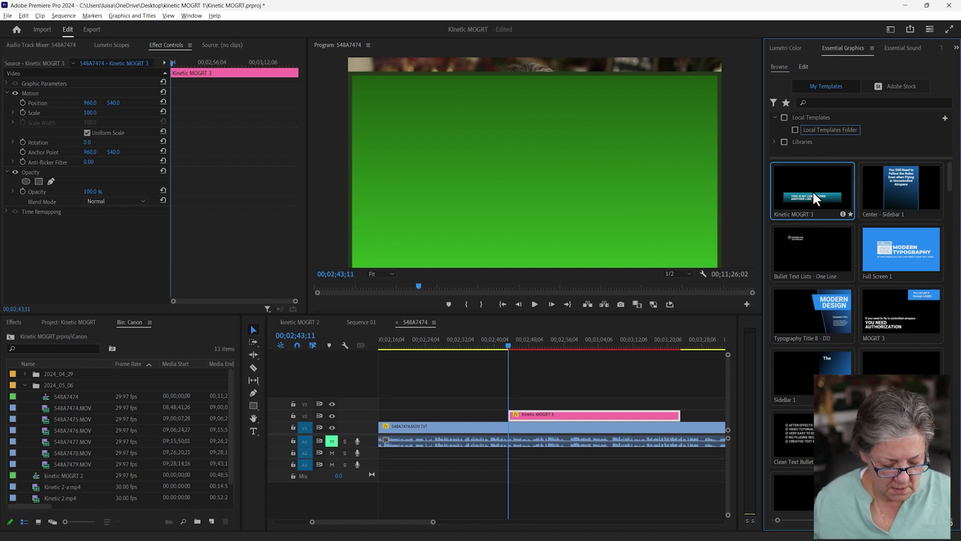
drag(813, 190, 595, 417)
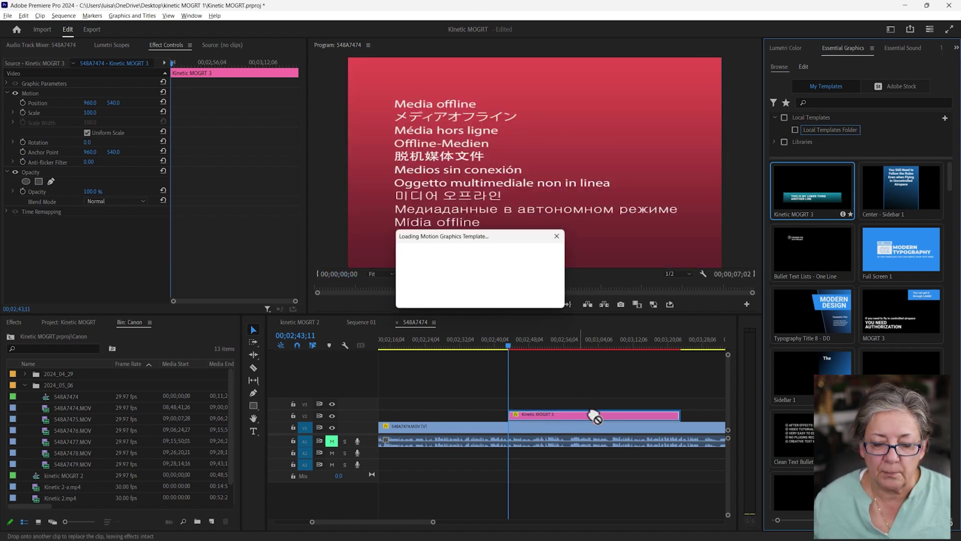
click(559, 489)
drag(510, 341, 518, 365)
Delete the old lower third clip and place the Kinetic MOGRT 3 template on V2 starting at about 00;02;40.
click(567, 413)
key(Delete)
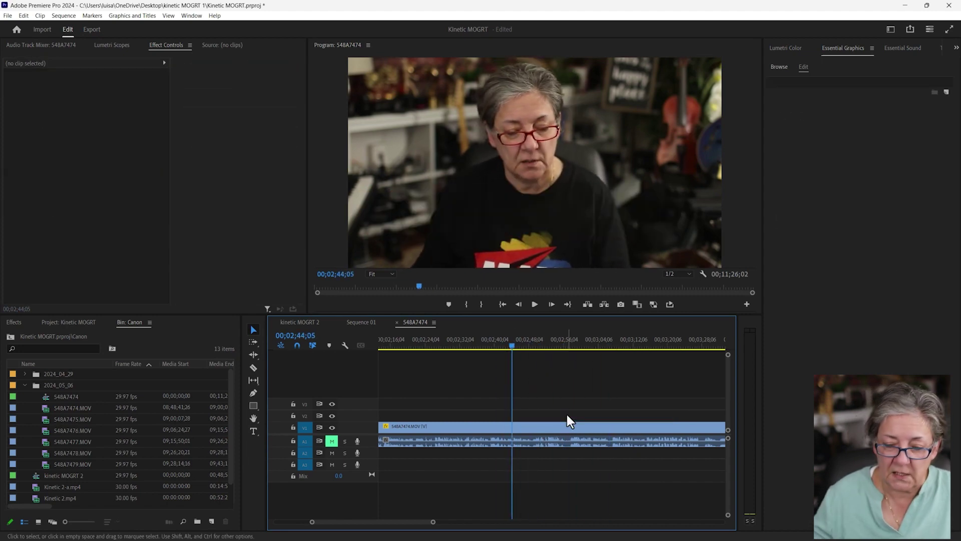
click(781, 66)
drag(792, 195, 524, 416)
click(524, 417)
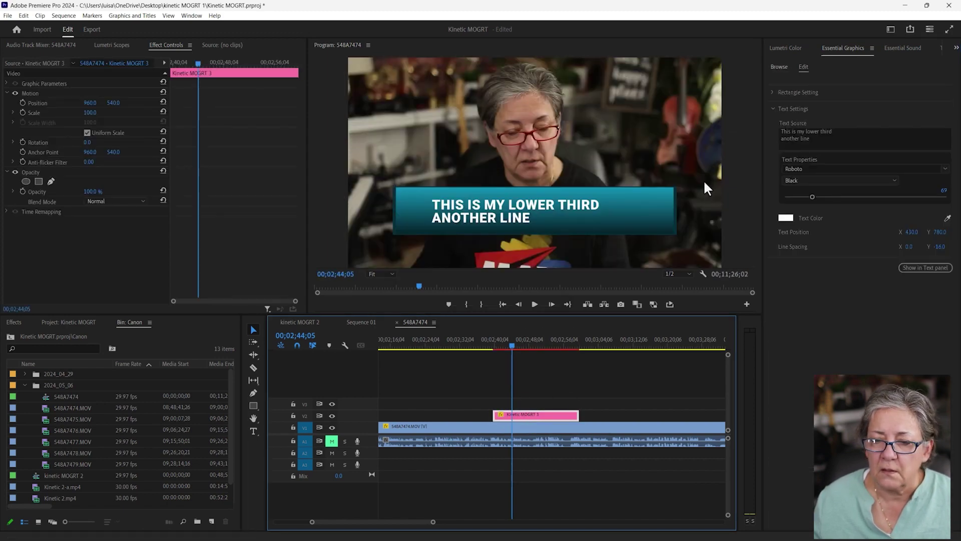
Replace the lower third's Text Source with the speaker's full name and "Adobe SME" on a second line.
click(798, 132)
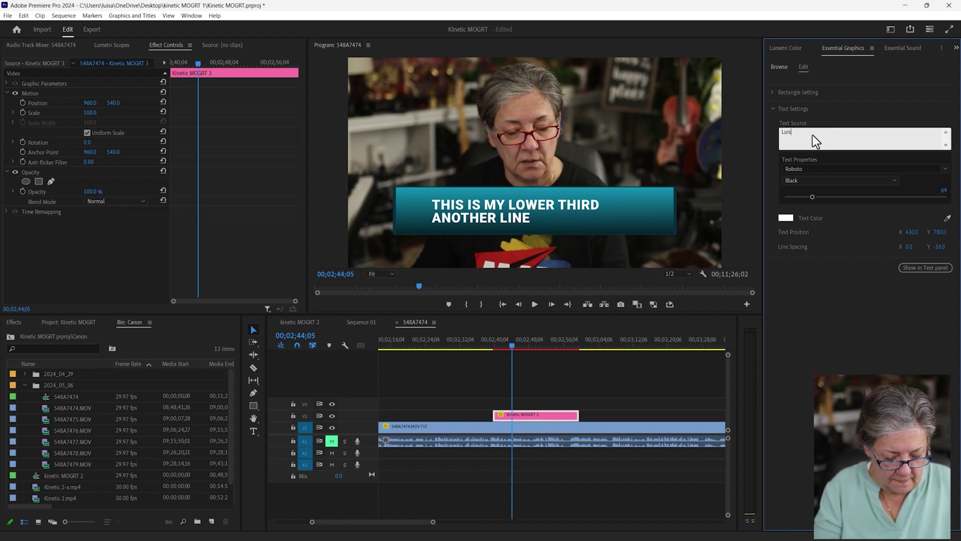
text(Luisa Winters)
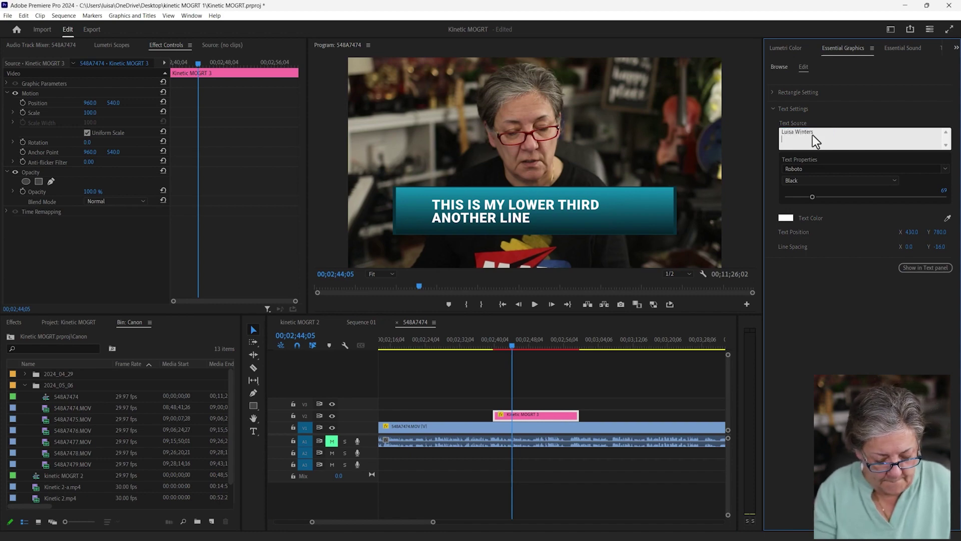
text( Adobe SME)
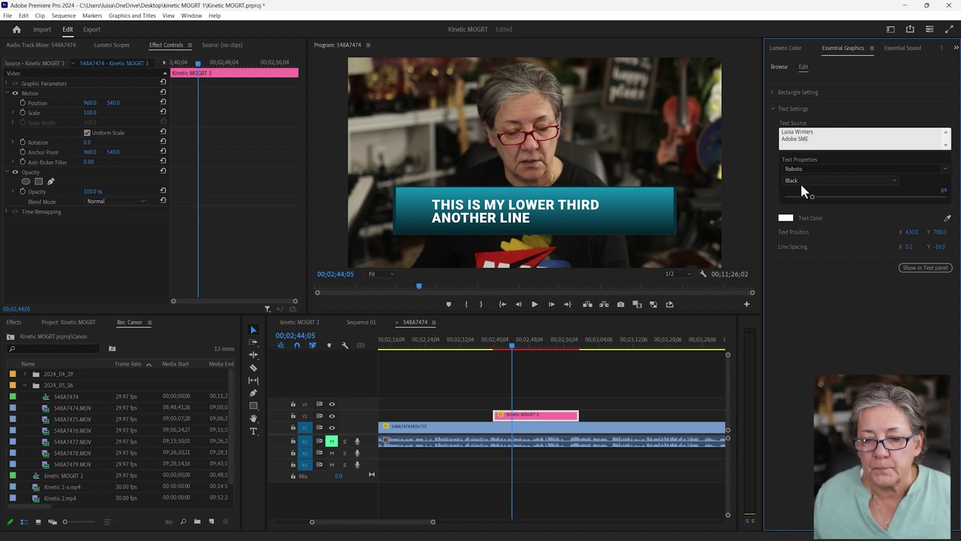
click(822, 315)
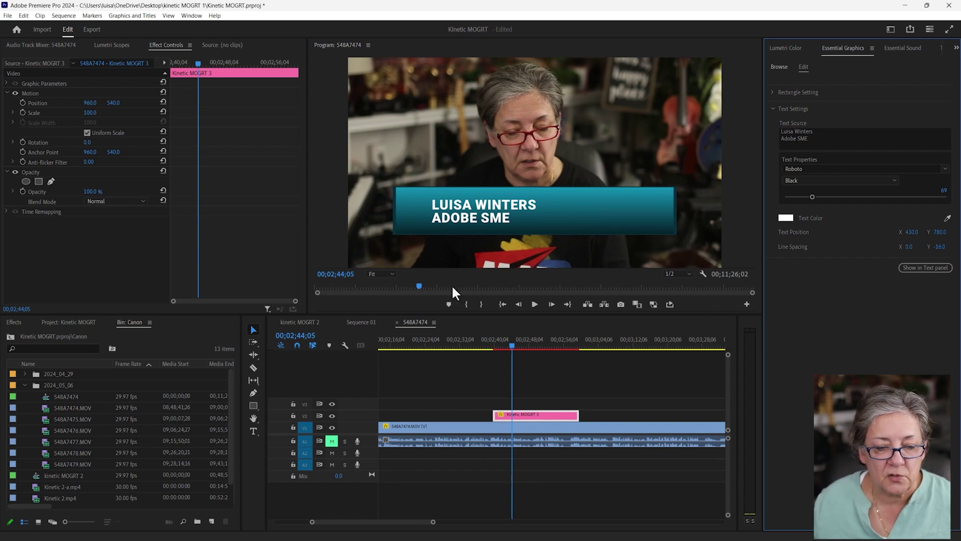
Preview the lower third from the clip's start and set its Text Position Y to 768.
click(493, 342)
key(space)
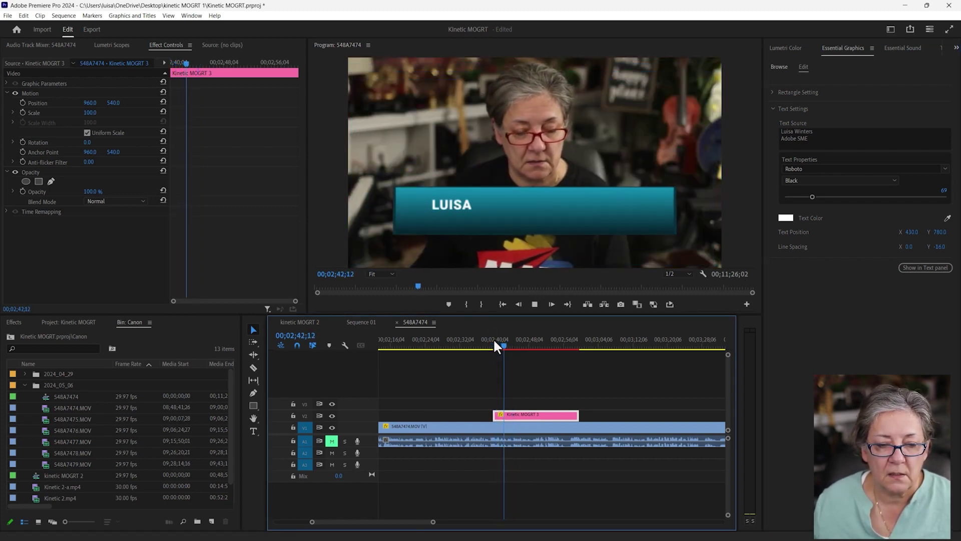
key(space)
drag(941, 232, 934, 233)
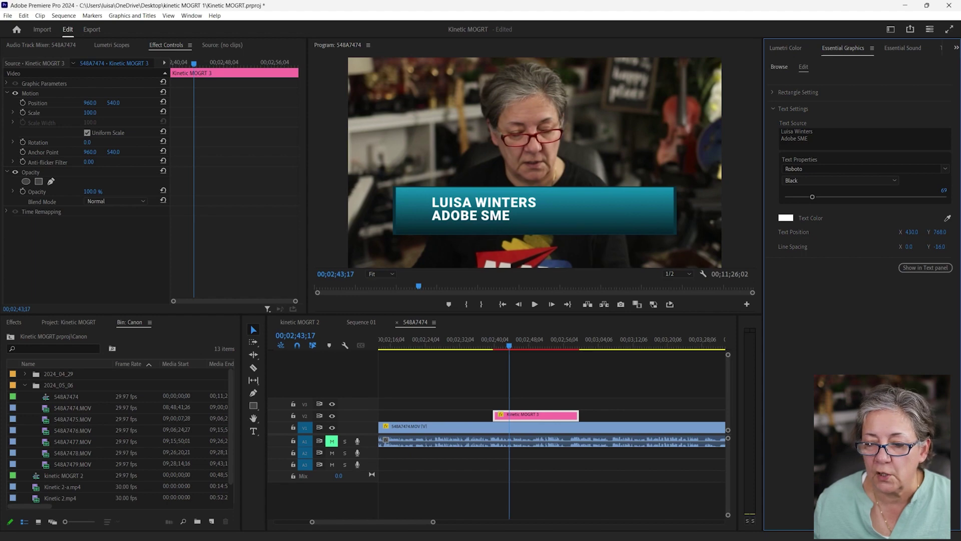
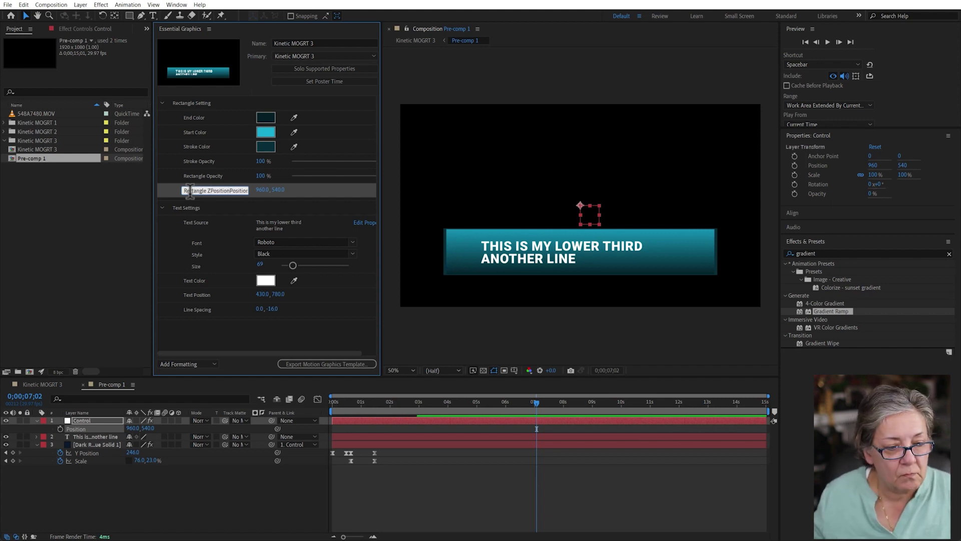
In After Effects, rename the Control layer's position property under Rectangle Setting to "Rectangle Position" and set it to 960, 558.
click(210, 190)
key(BackSpace)
drag(208, 191, 229, 191)
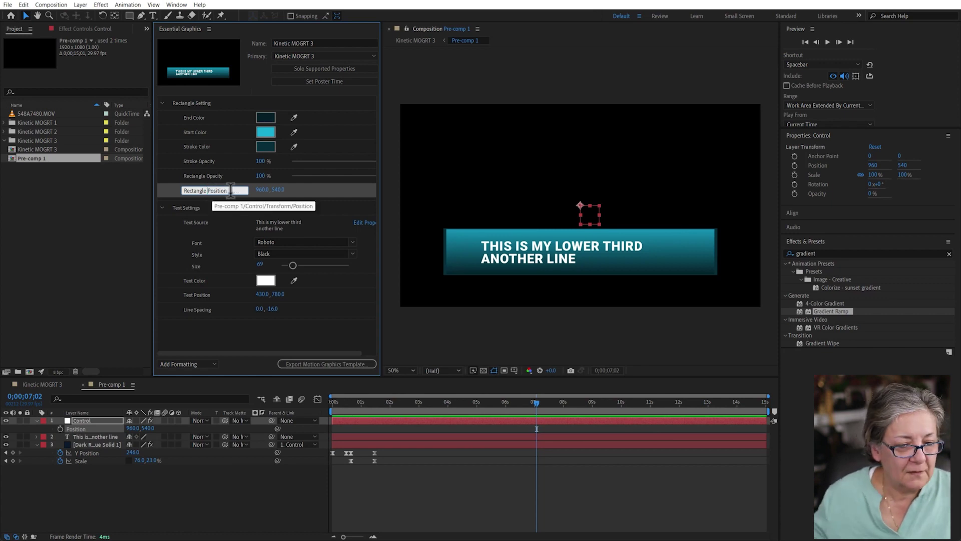
click(308, 322)
drag(278, 198, 299, 202)
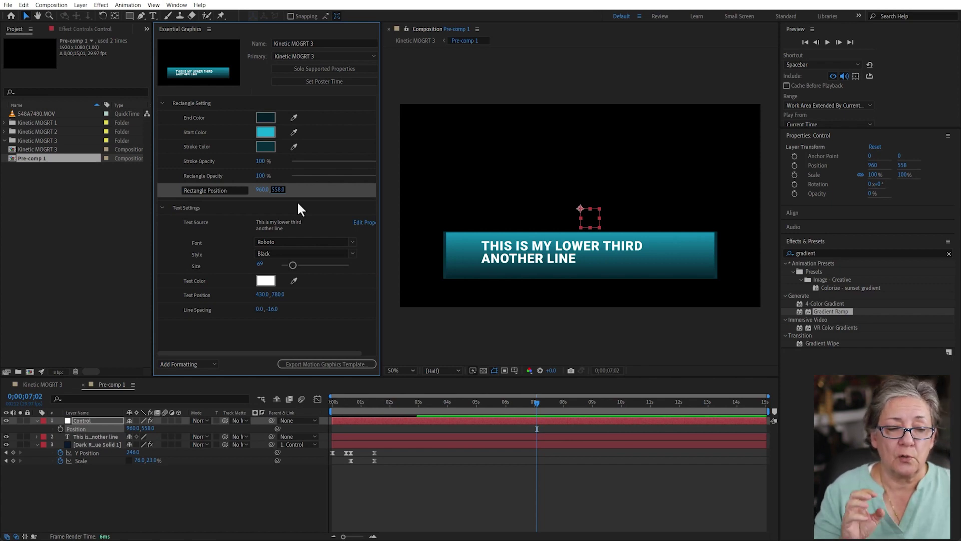
click(327, 328)
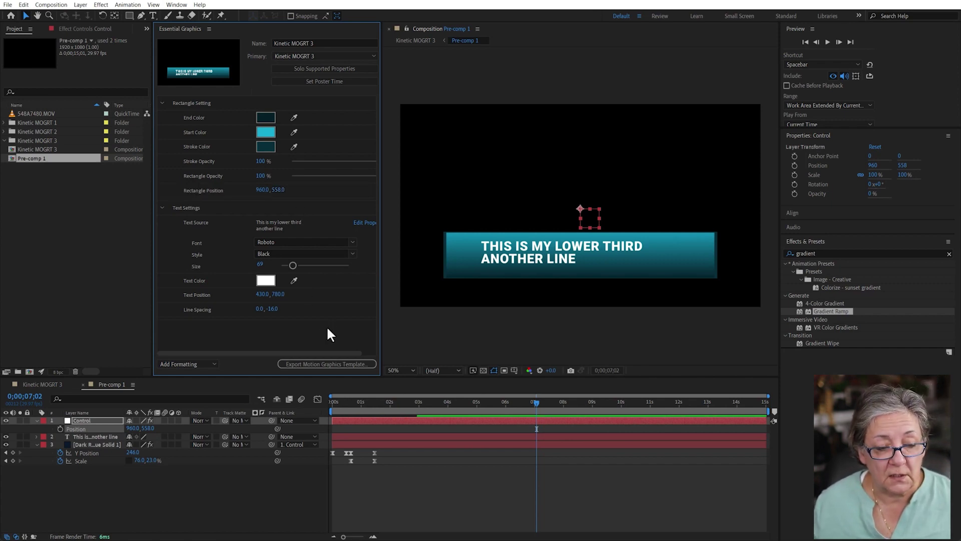
Export the motion graphics template with a video preview to the Local Templates Folder, adding the author's first name as keyword and replacing the existing version.
click(326, 364)
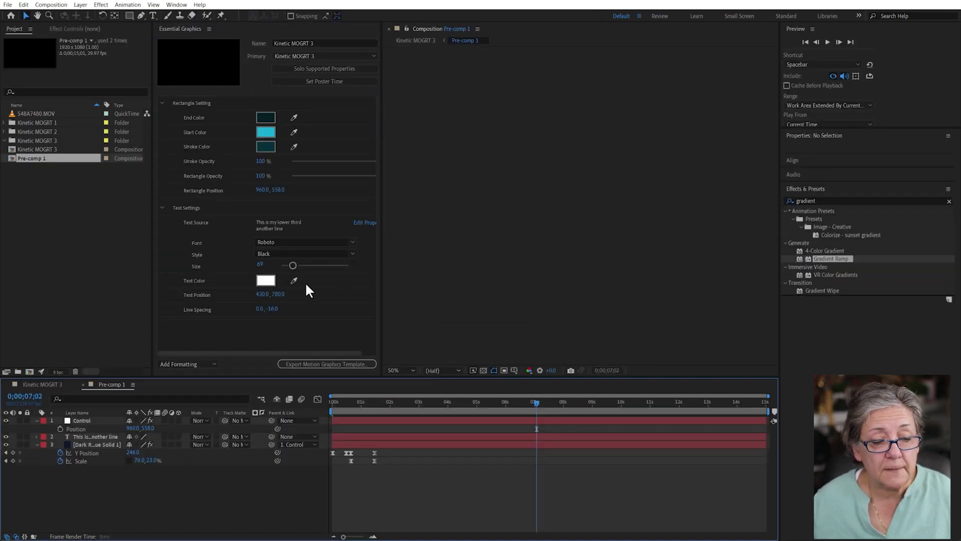
click(383, 290)
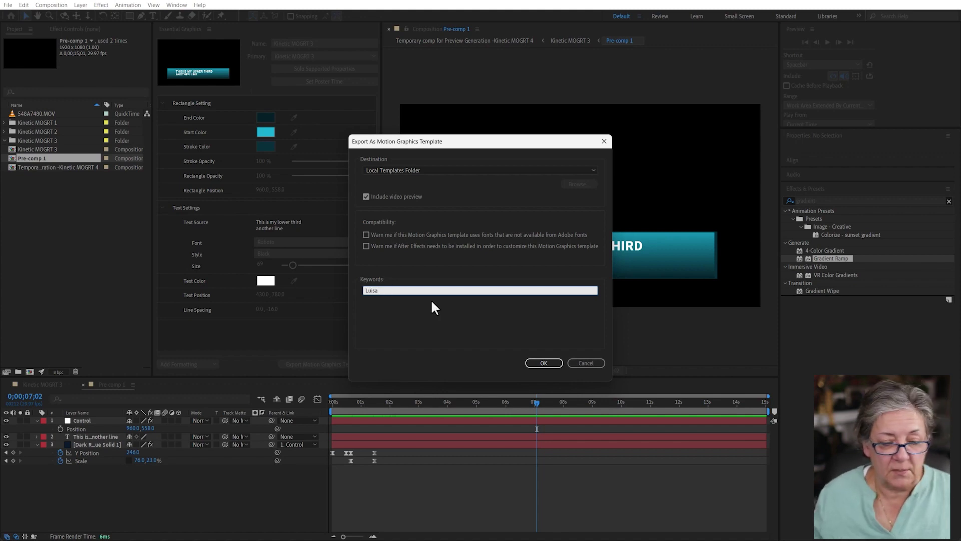
click(546, 362)
click(484, 275)
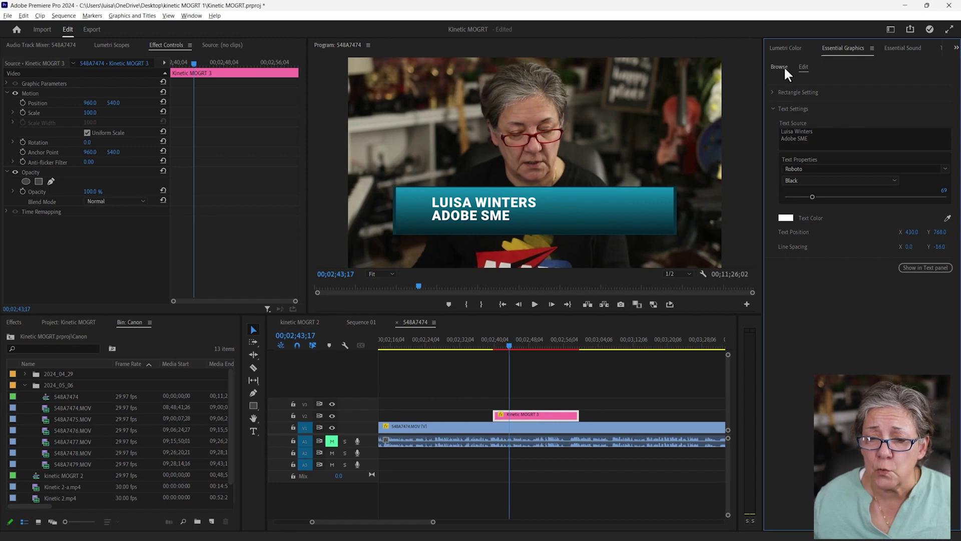
In Premiere Pro, replace the V2 lower third with the updated Kinetic MOGRT 3, then set Rectangle Position Y to 662 and Text Position to 616, 897.
click(785, 68)
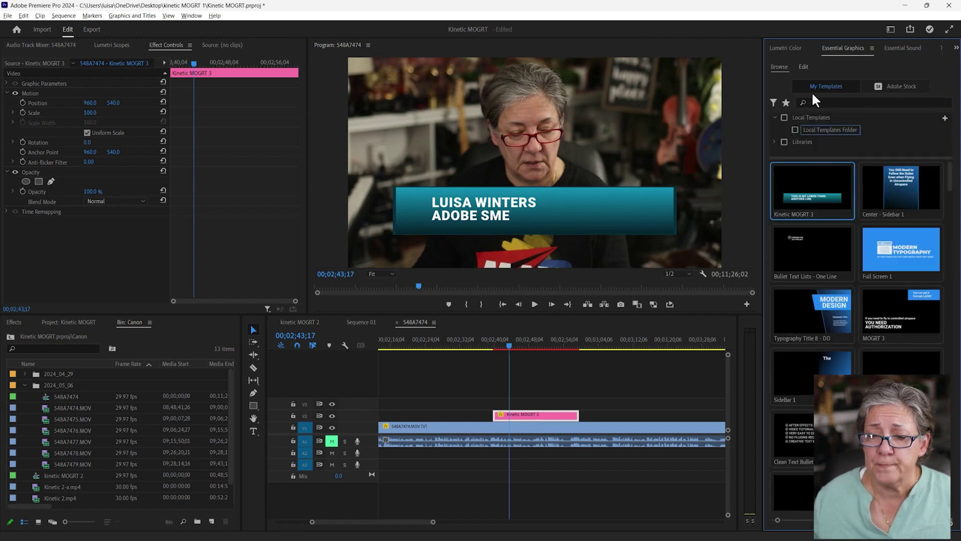
drag(813, 179, 542, 413)
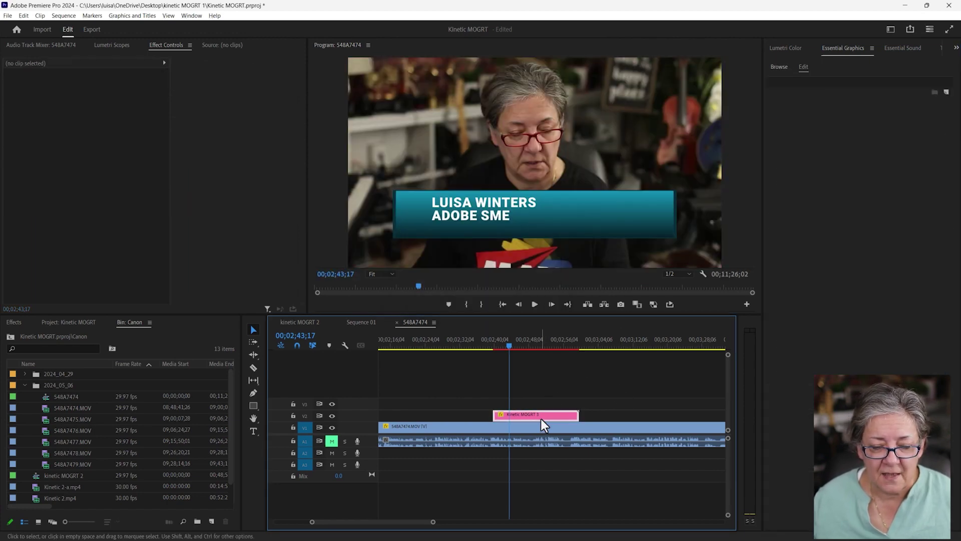
click(541, 416)
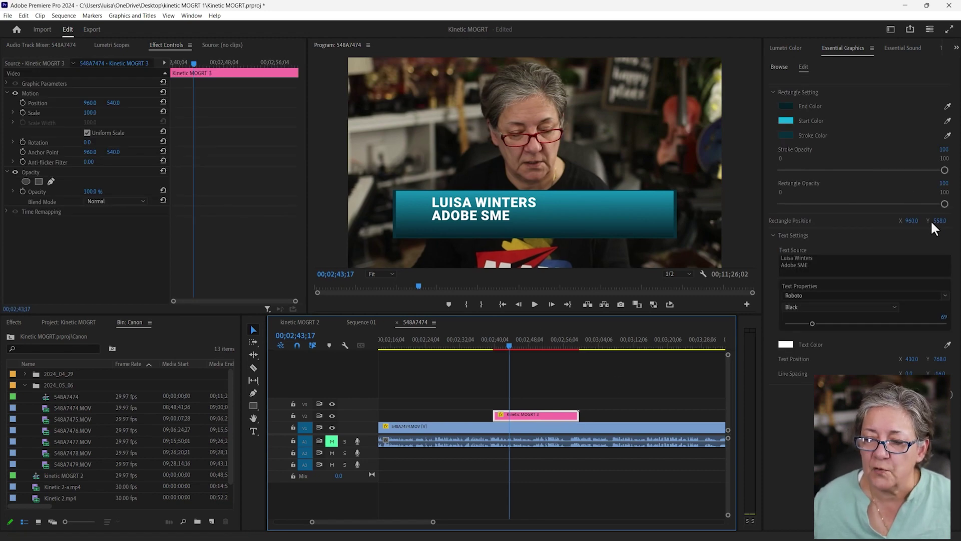
drag(938, 219, 960, 219)
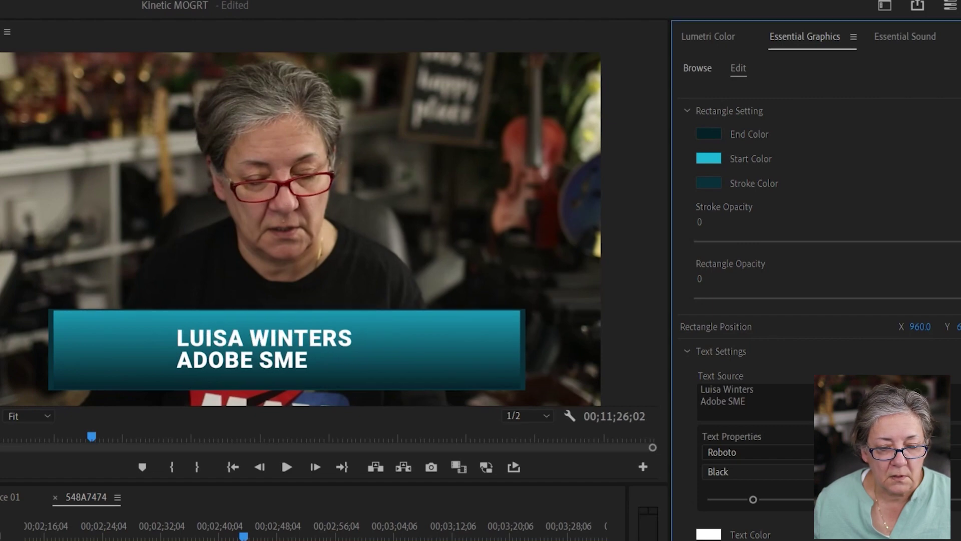
Play the lower third's animation and scrub to its full-frame rectangle moment near 00;02;40 to examine the coverage.
click(376, 523)
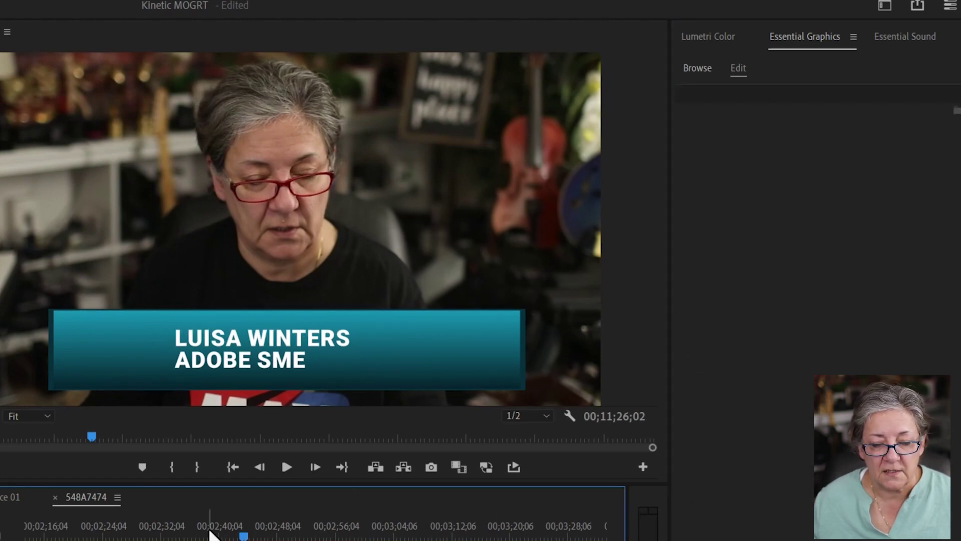
key(space)
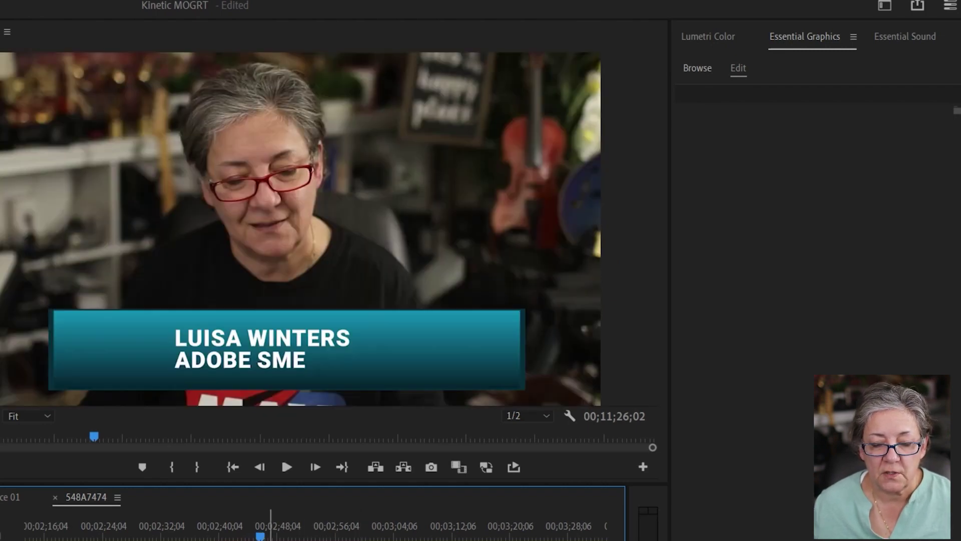
click(235, 534)
key(space)
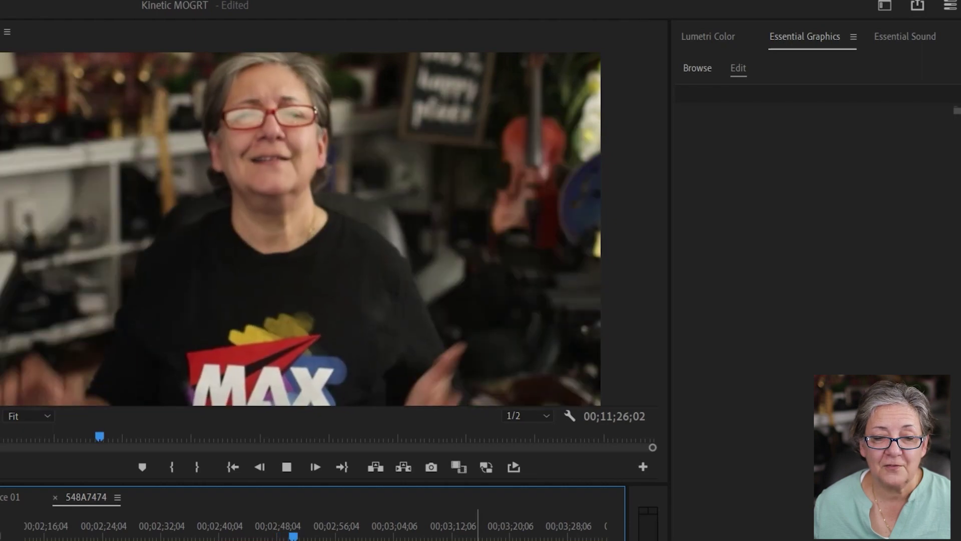
key(space)
drag(221, 536, 220, 537)
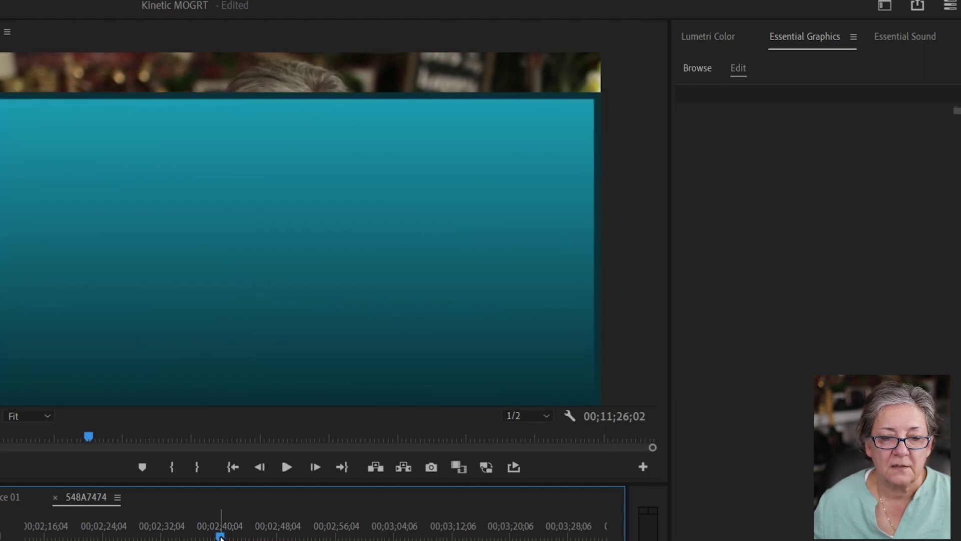
drag(220, 538, 217, 527)
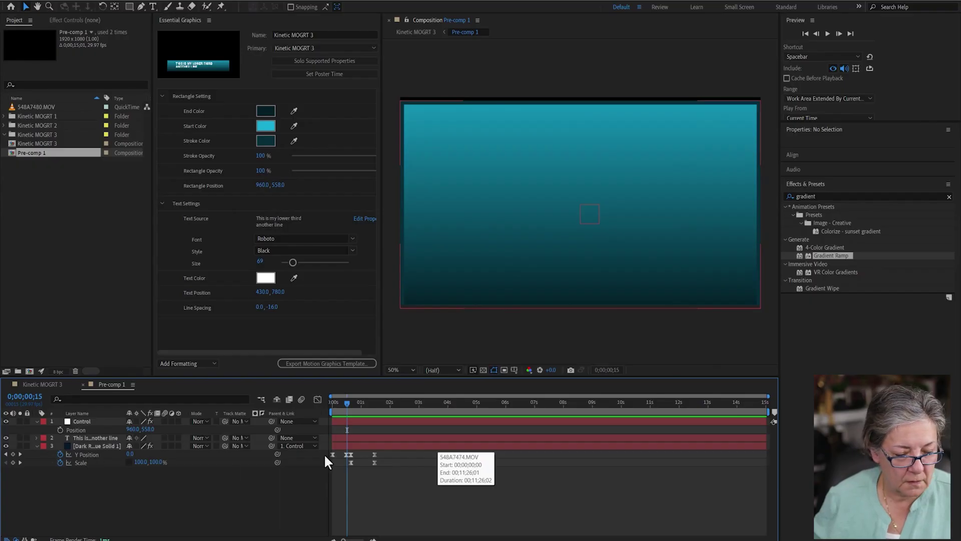
In After Effects, set the solid's Y Position to -26 at 0;00;00;14 and go to its Scale keyframe at 0;00;00;19.
key(semicolon)
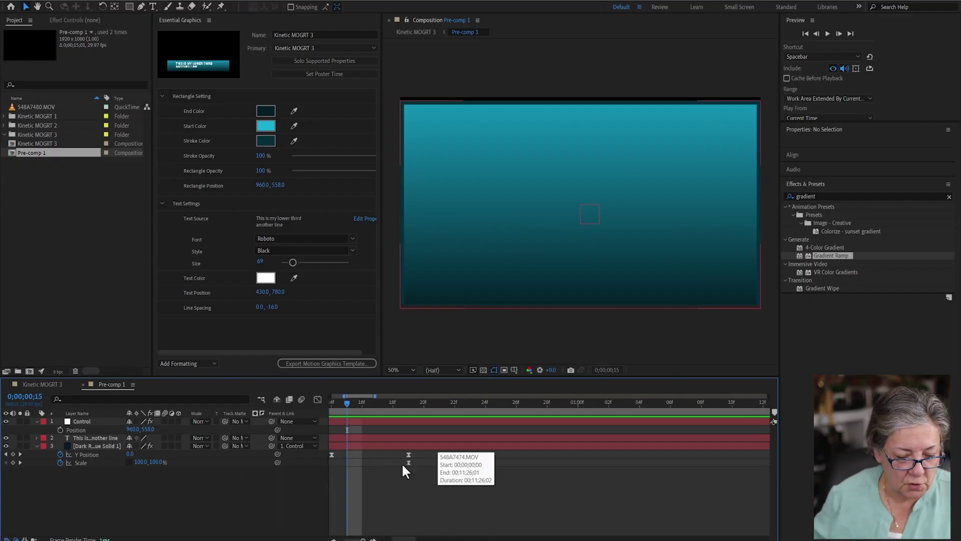
drag(335, 403, 420, 404)
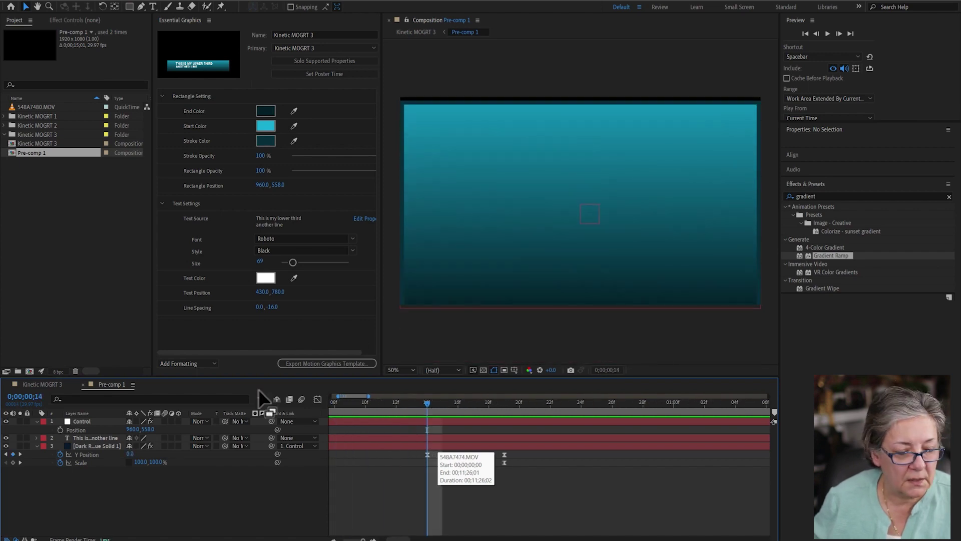
drag(130, 454, 118, 454)
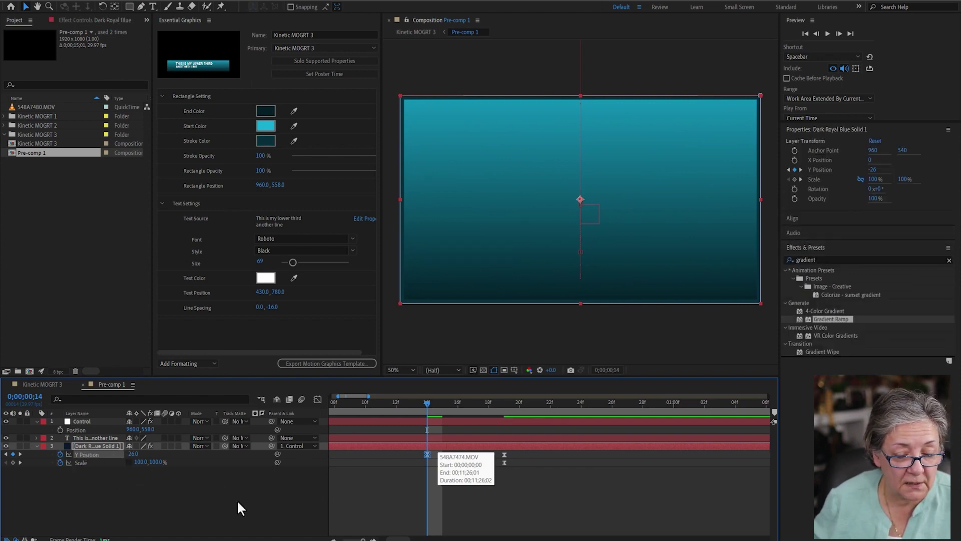
click(390, 524)
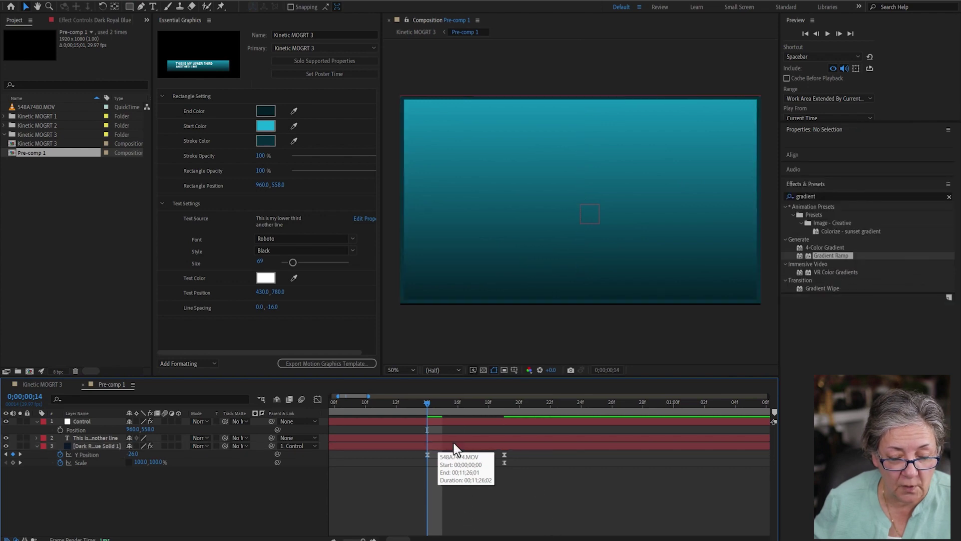
click(417, 403)
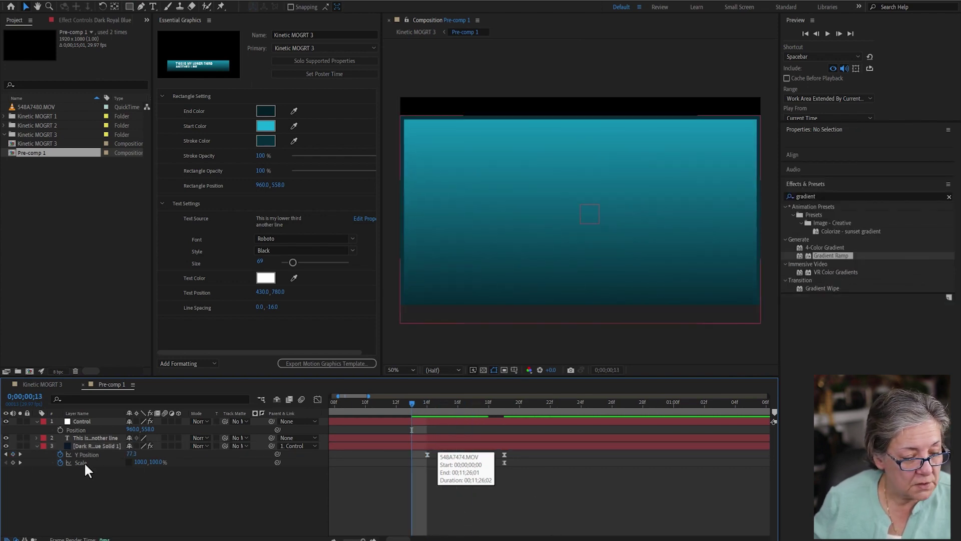
click(20, 462)
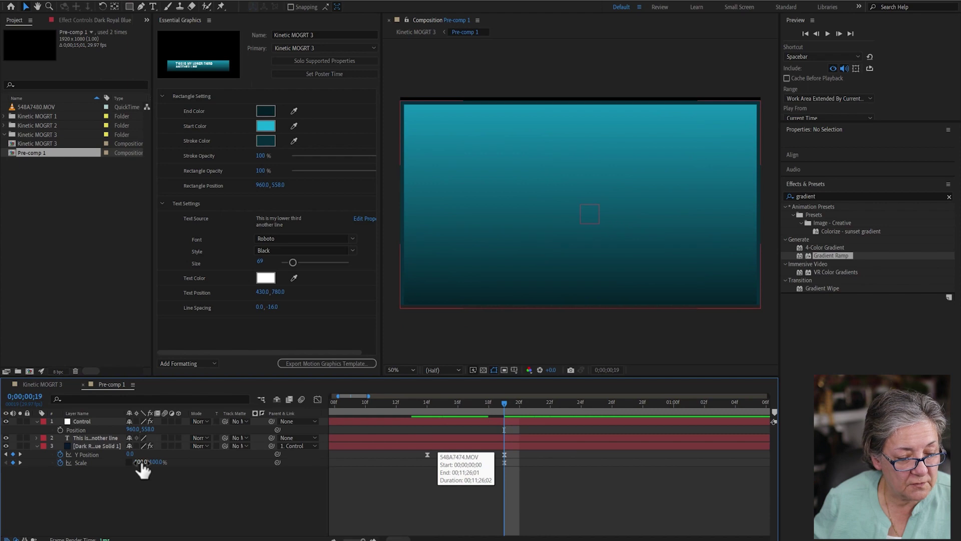
drag(143, 461, 147, 461)
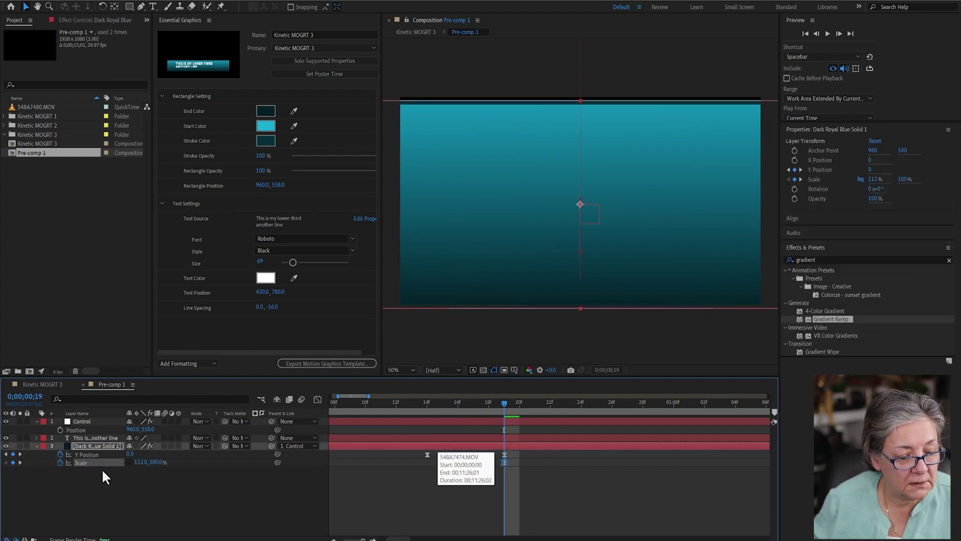
click(113, 470)
key(ctrl+z)
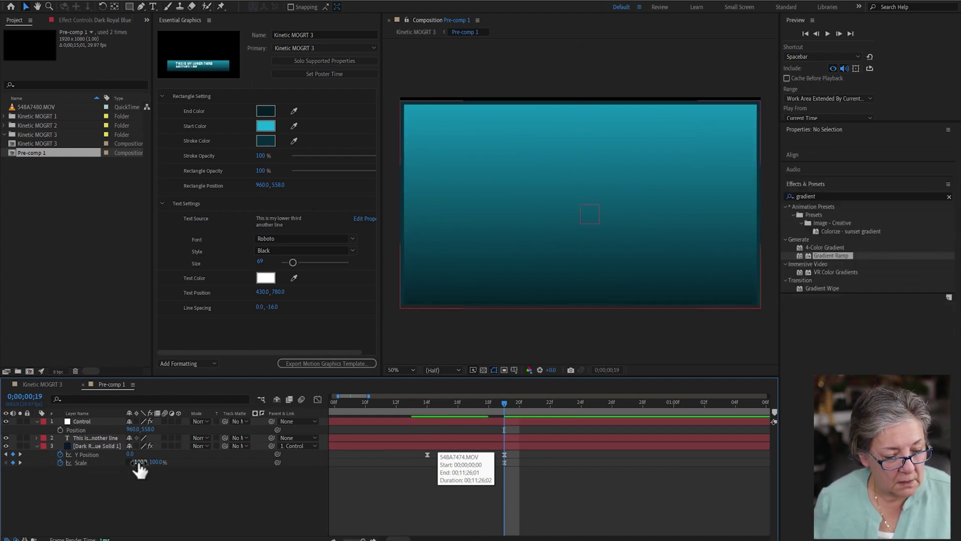
Set the solid's Scale to 110%, 110% at the 0;00;00;19 keyframe and return to the composition's start.
click(142, 462)
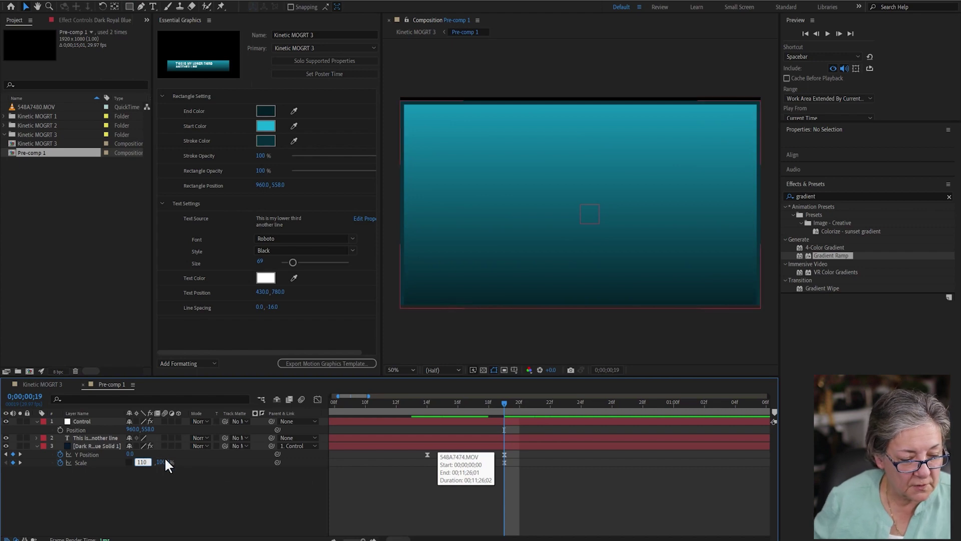
key(Return)
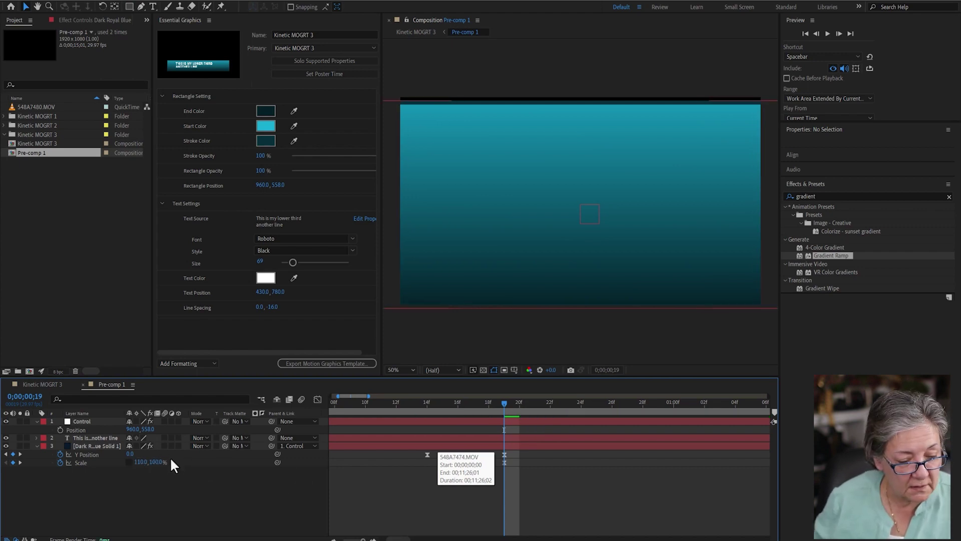
click(162, 463)
text(110)
key(Return)
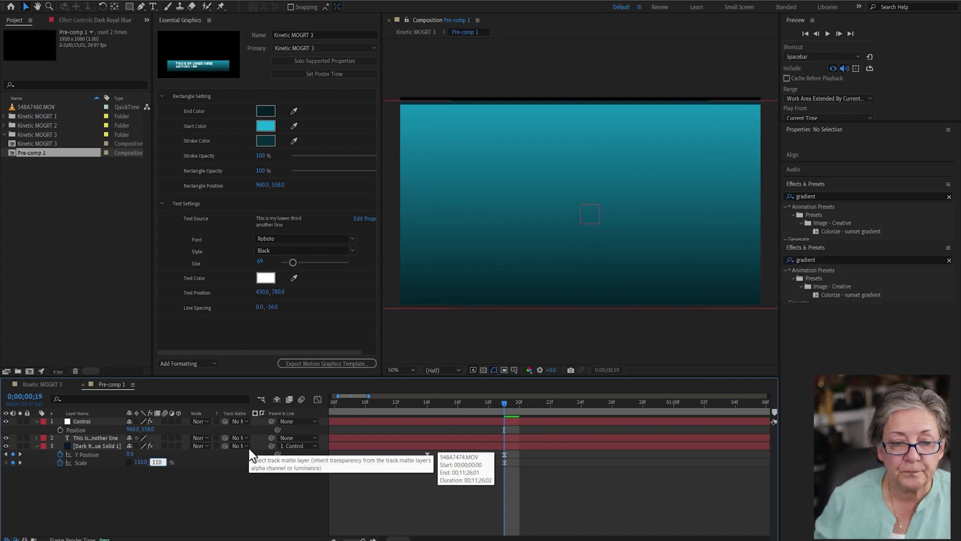
click(390, 497)
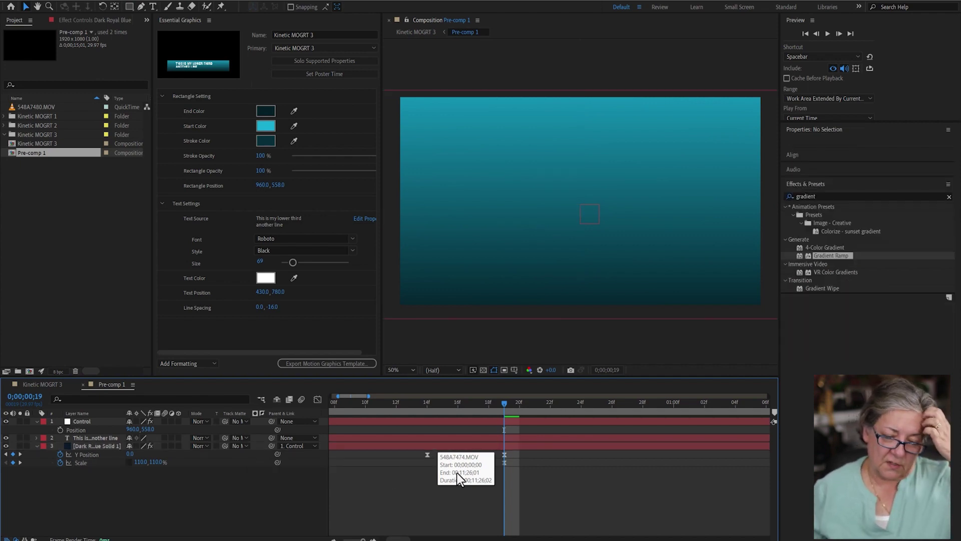
key(Home)
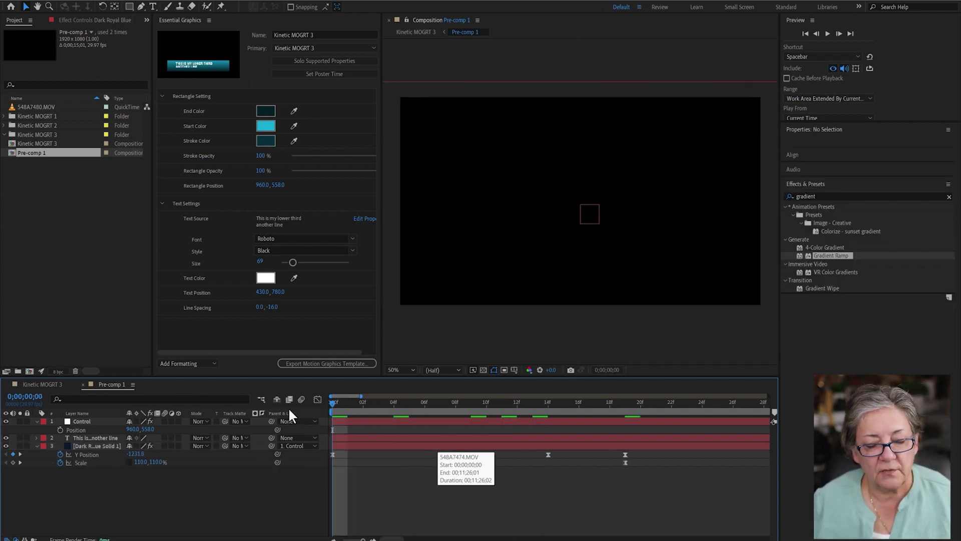
Re-export the adjusted template to the Local Templates Folder with a video preview and the author's first name as keyword, overwriting the earlier version.
key(ctrl+o)
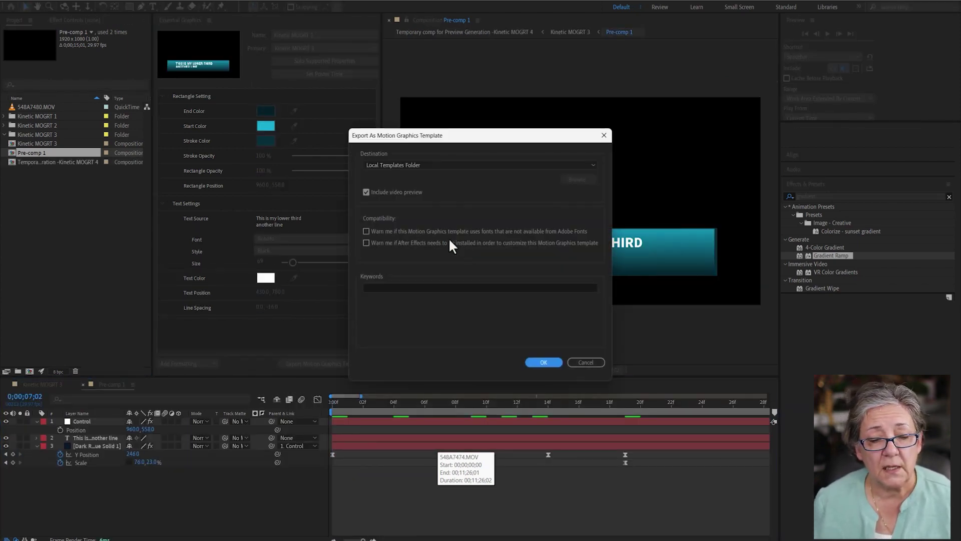
click(383, 288)
text(Luisa)
key(Return)
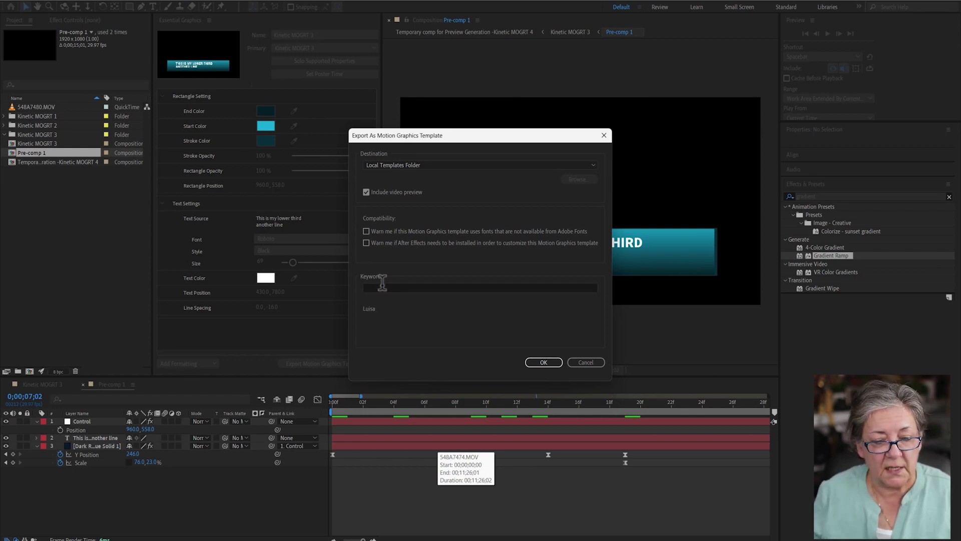
click(543, 363)
click(484, 273)
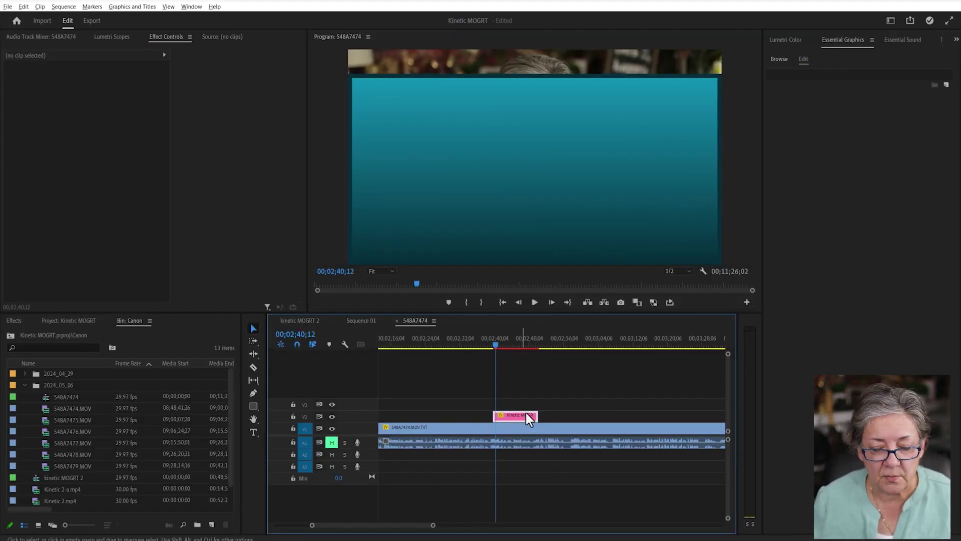
In Premiere Pro, replace the lower third clip on V2 with the re-exported Kinetic MOGRT 3 template and play it from just before its start.
click(779, 59)
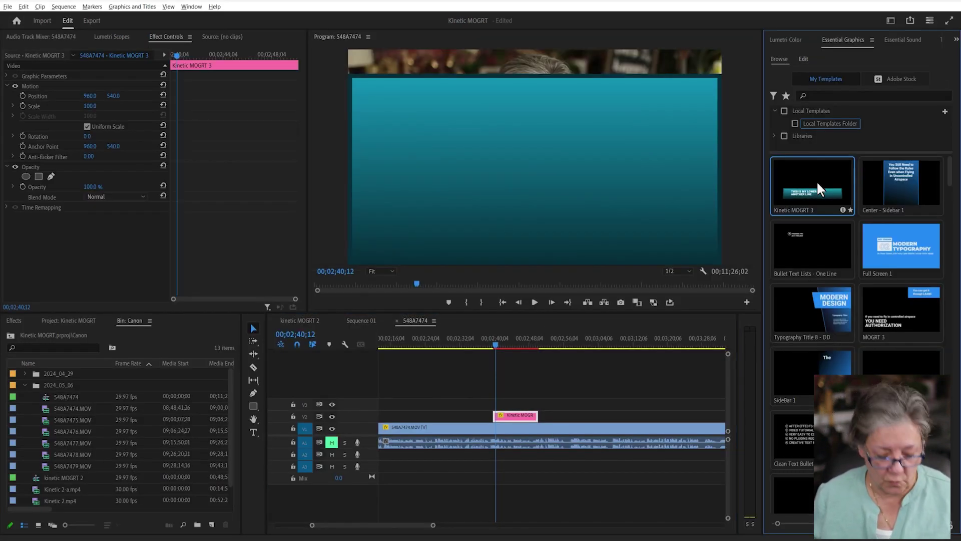
drag(816, 181, 530, 414)
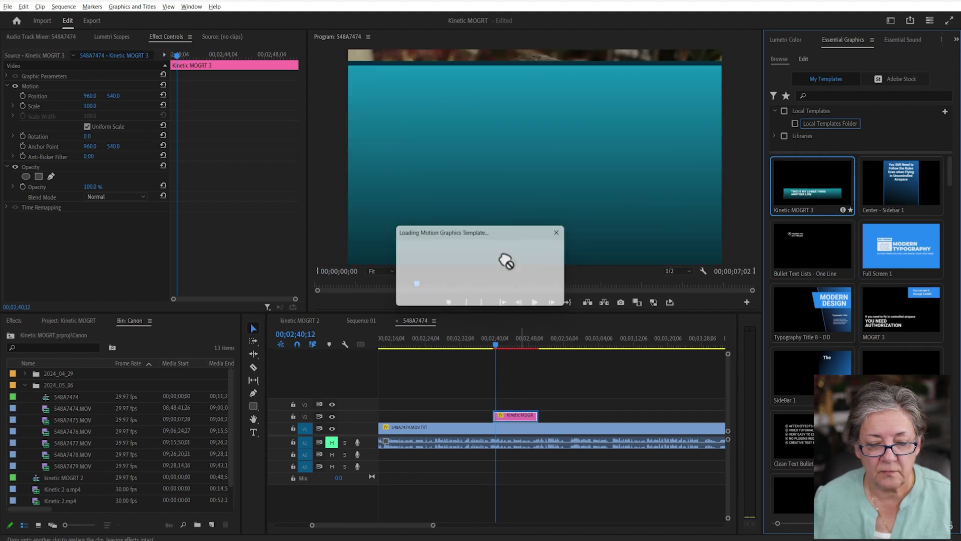
click(493, 342)
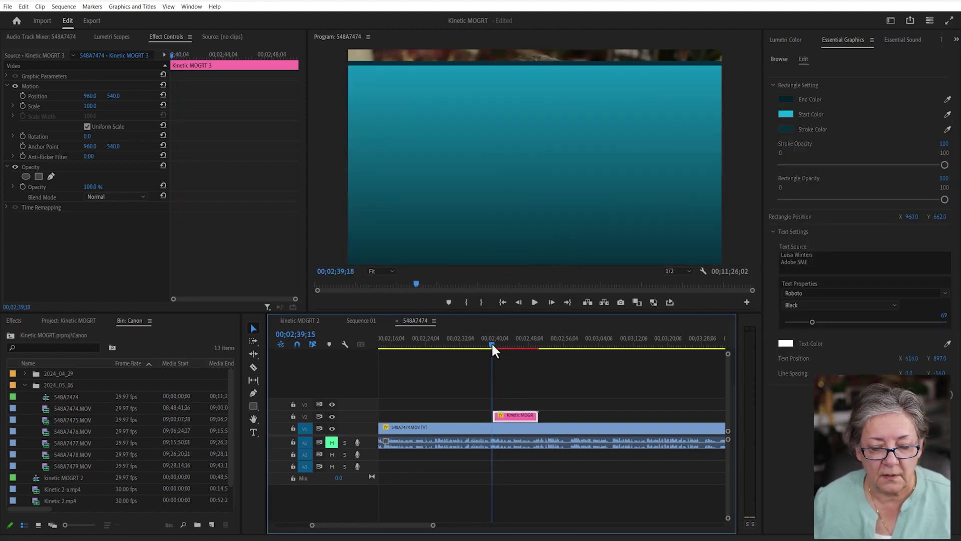
key(space)
key(space)
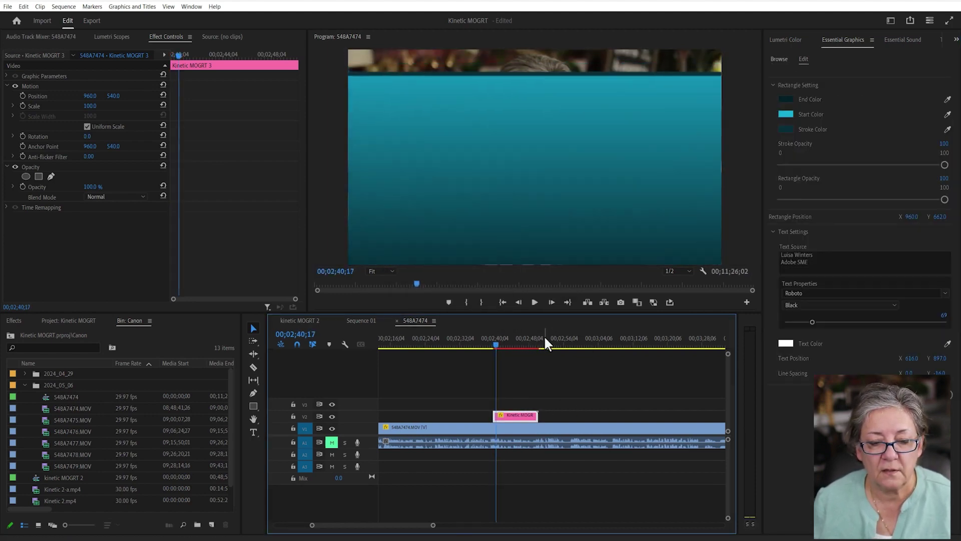
Step frame by frame through the rectangle's opening animation between about 00;02;40;10 and 00;02;41;03 to examine its frame coverage.
key(Left)
key(Left)
key(Left)
key(Left)
key(Left)
key(Left)
key(Left)
key(Left)
key(Left)
key(Left)
key(Left)
key(Left)
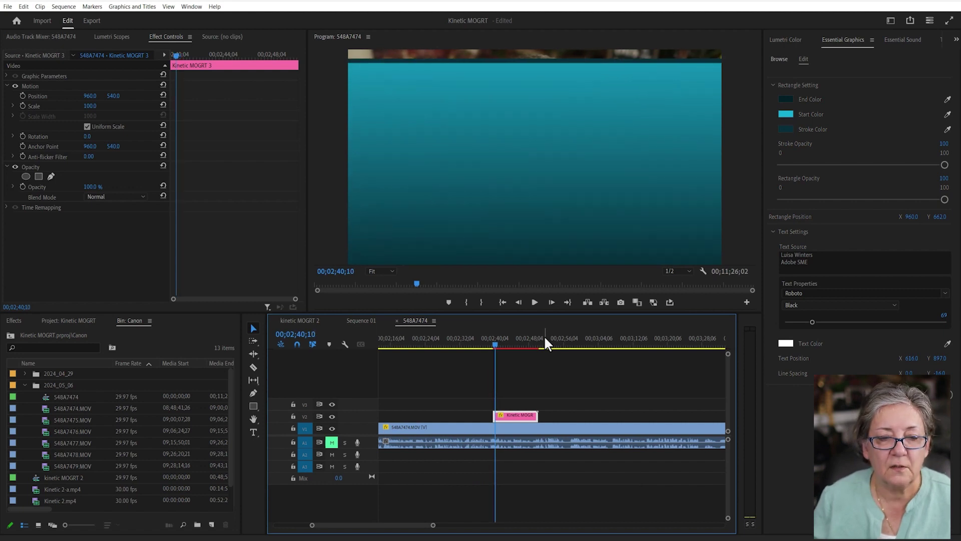
key(Right)
key(Right)
key(Right)
key(Right)
key(Right)
key(Right)
key(Right)
key(Right)
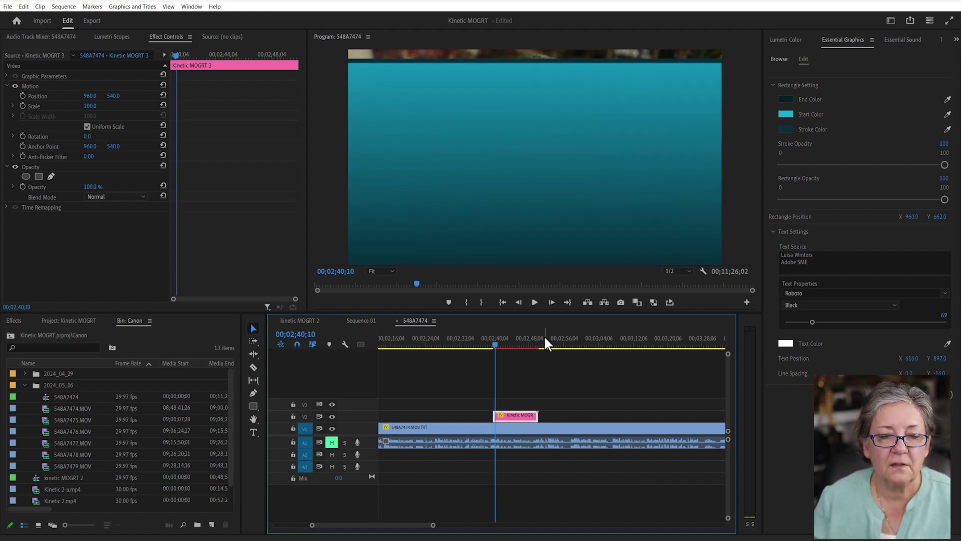
key(Right)
key(Right)
key(Right)
key(Right)
key(Right)
key(Right)
key(Right)
key(Right)
key(Right)
key(Right)
key(Right)
key(Right)
key(Right)
key(Right)
key(Right)
key(Right)
key(Right)
key(Right)
key(Right)
key(Right)
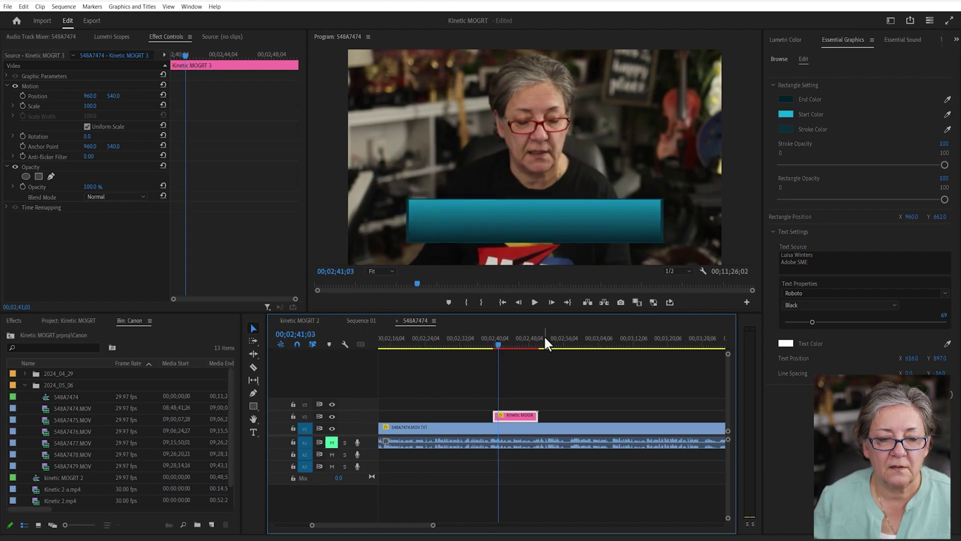
Step backward frame by frame from 00;02;41;03 to examine how the rectangle shrinks from covering the frame.
key(Left)
key(Left)
key(Left)
key(Left)
key(Left)
key(Left)
key(Left)
key(Left)
key(Left)
key(Left)
key(Left)
key(Left)
key(Left)
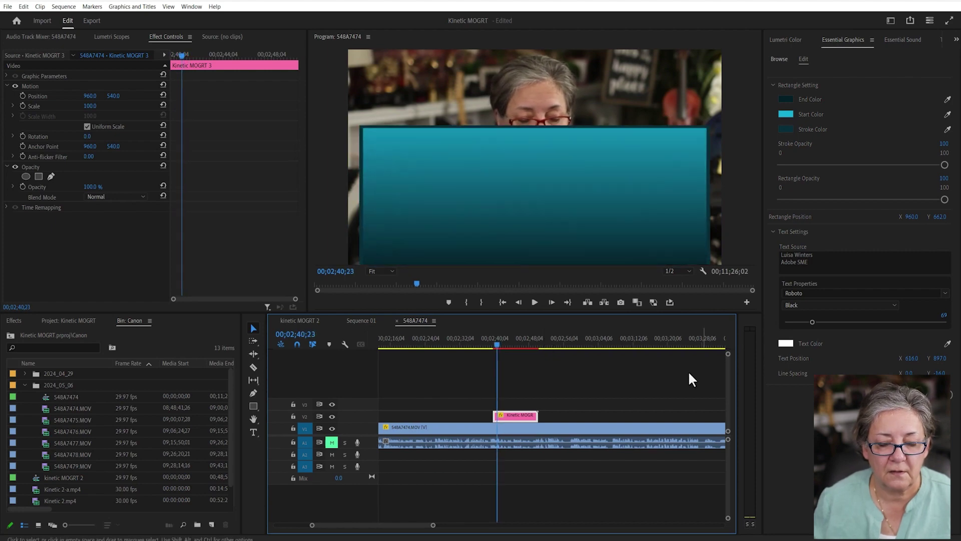
Delete the lower third clip from V2 and place a fresh Kinetic MOGRT 3 template there, starting slightly earlier over the footage.
key(Delete)
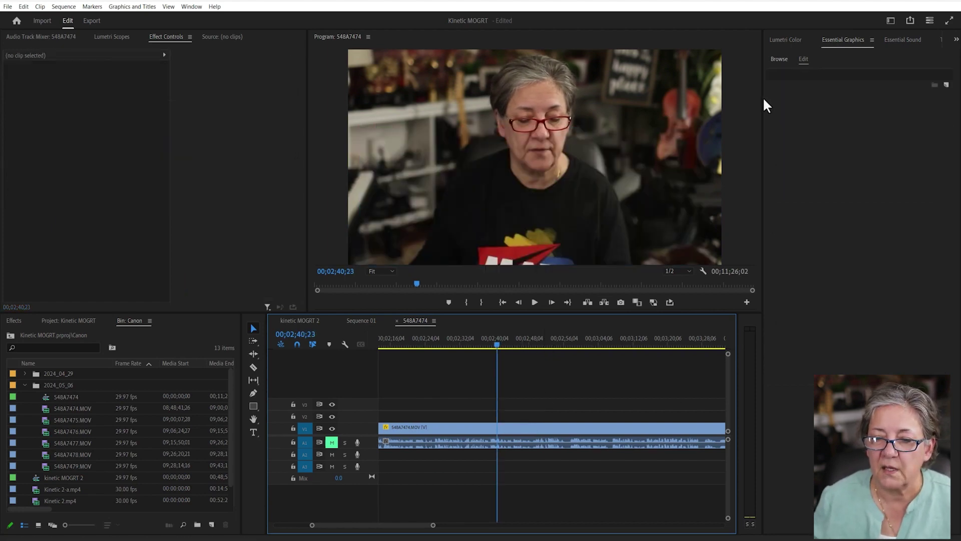
click(779, 59)
drag(803, 158, 498, 416)
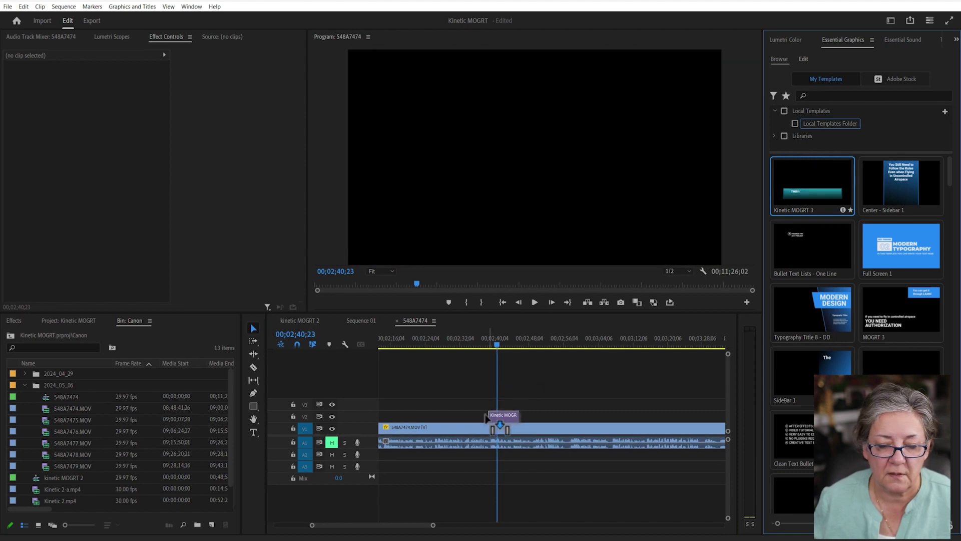
Split the V1 footage and its audio at 00;02;38;16, under the full-frame rectangle, and remove about 25 seconds after the cut, closing the gap.
drag(493, 345, 488, 345)
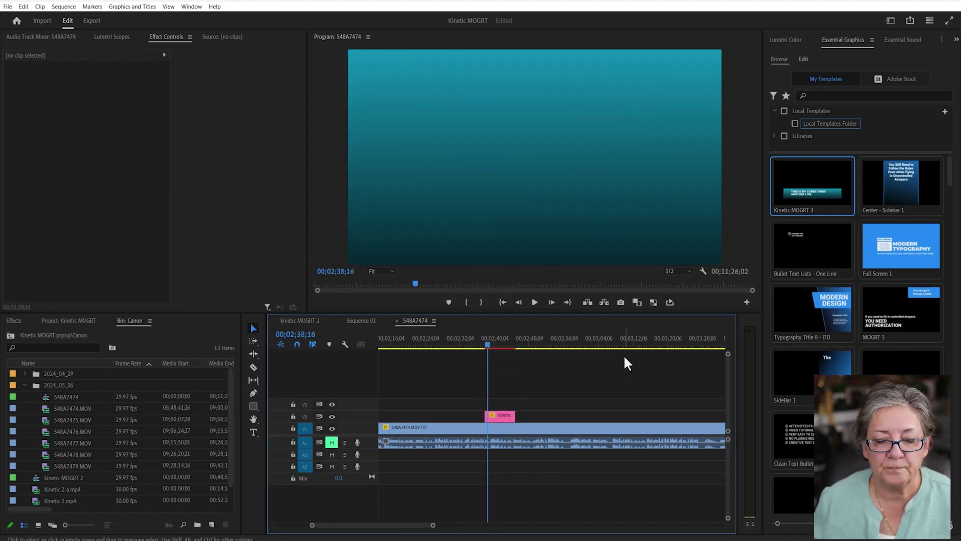
key(c)
click(493, 429)
key(v)
mouse_move(540, 428)
mouse_down()
mouse_move(648, 428)
mouse_move(541, 443)
mouse_up()
Play the sequence from just before the template to just past its end to check how the rectangle hides the cut.
click(477, 340)
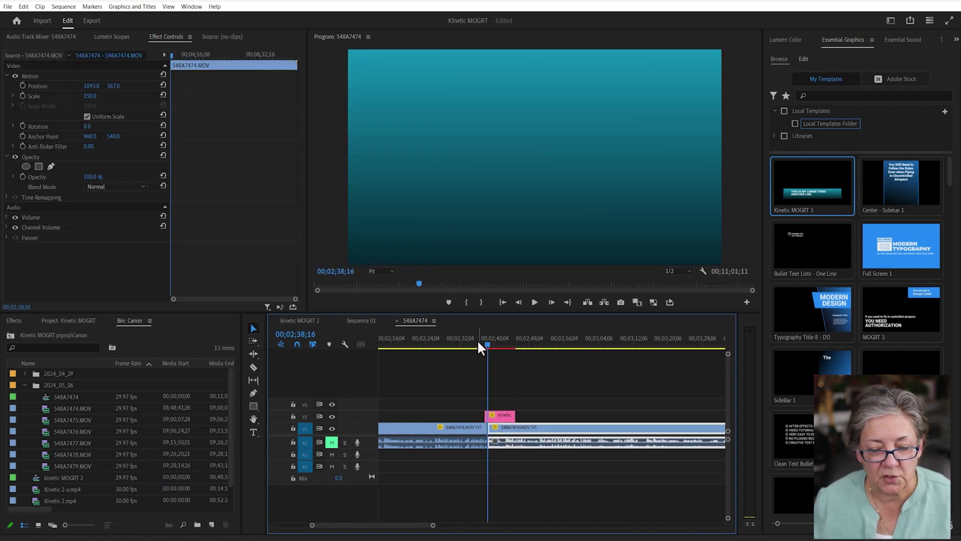
key(space)
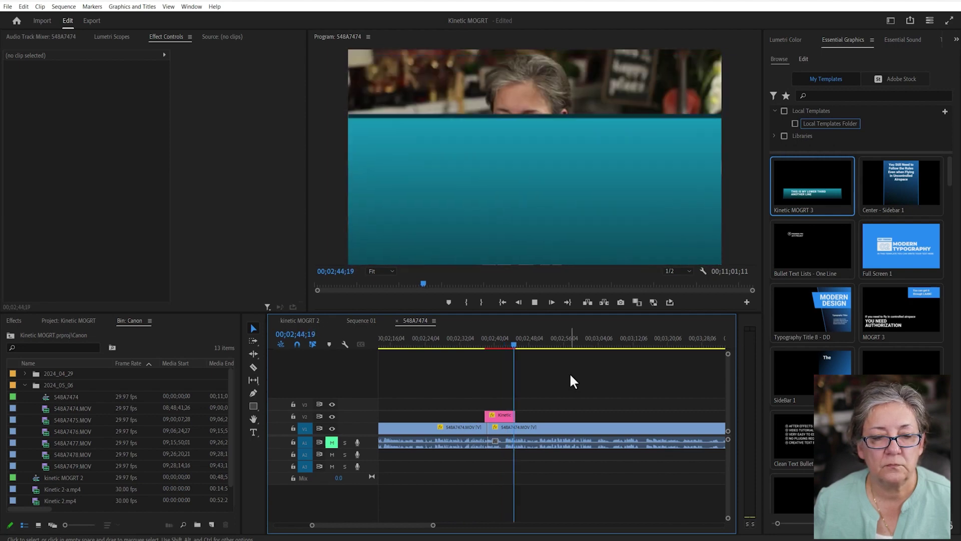
key(space)
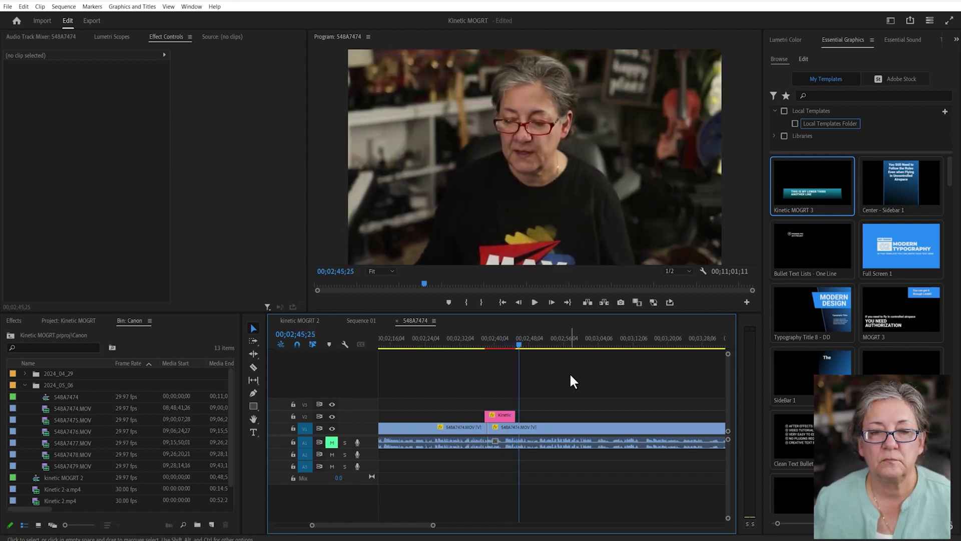